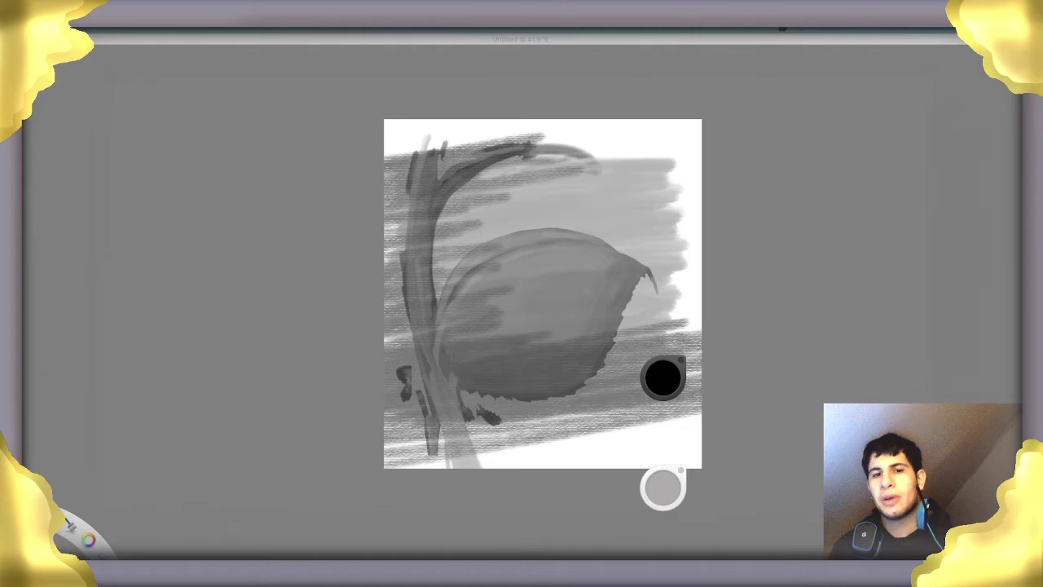
Bring back the hidden interface and lower the opacity of Layer1, Layer3 and Layer2 to fade the grey sketch
{"action": "key", "text": "Tab"}
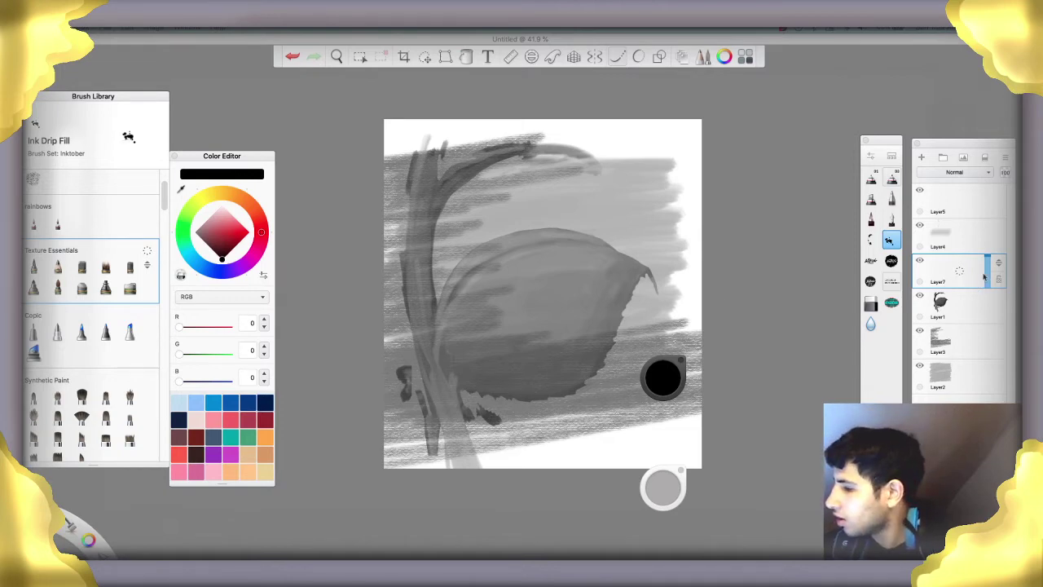
{"action": "left_click", "coordinate": [973, 319]}
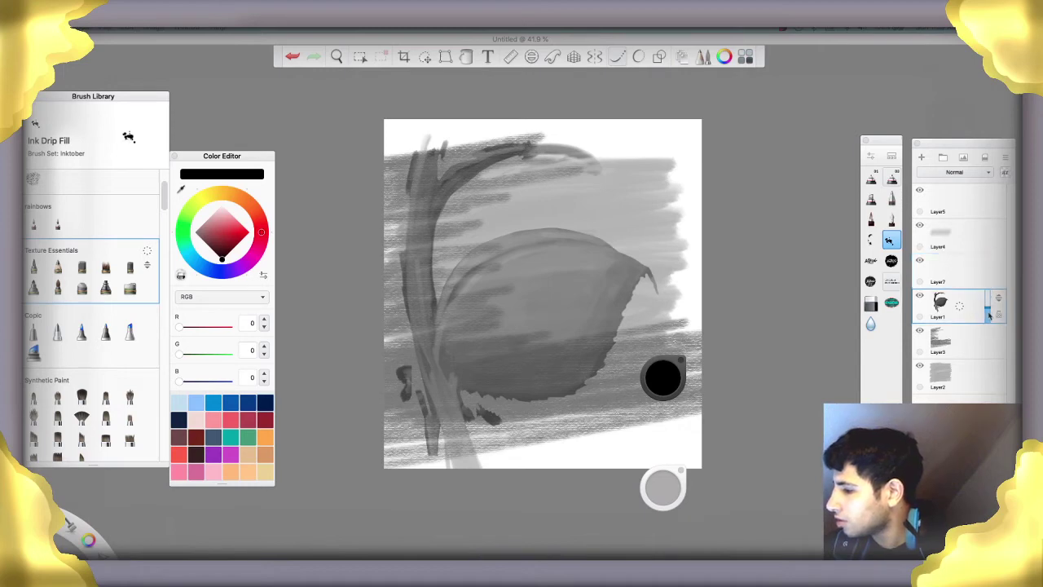
{"action": "left_click", "coordinate": [988, 341]}
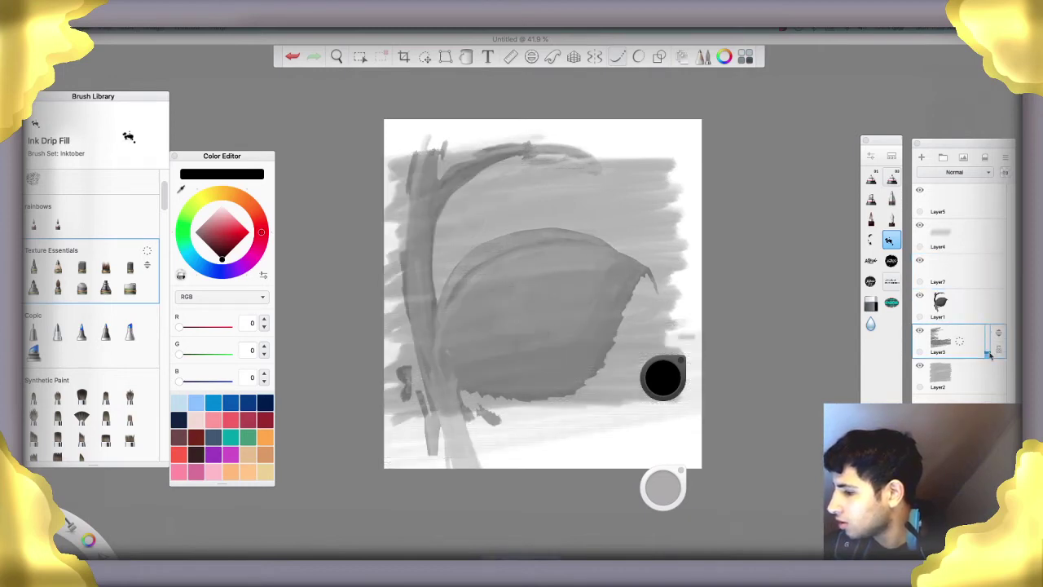
{"action": "left_click", "coordinate": [989, 381]}
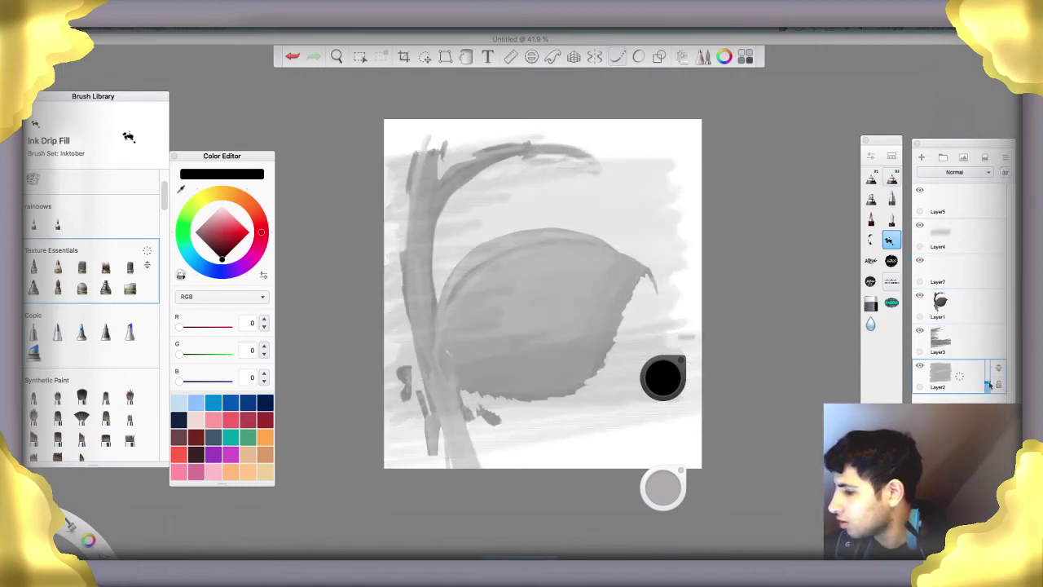
On Layer7, ink thin black lines along the stem's left edge down to the canvas bottom and along its lower right edge
{"action": "left_click", "coordinate": [965, 276]}
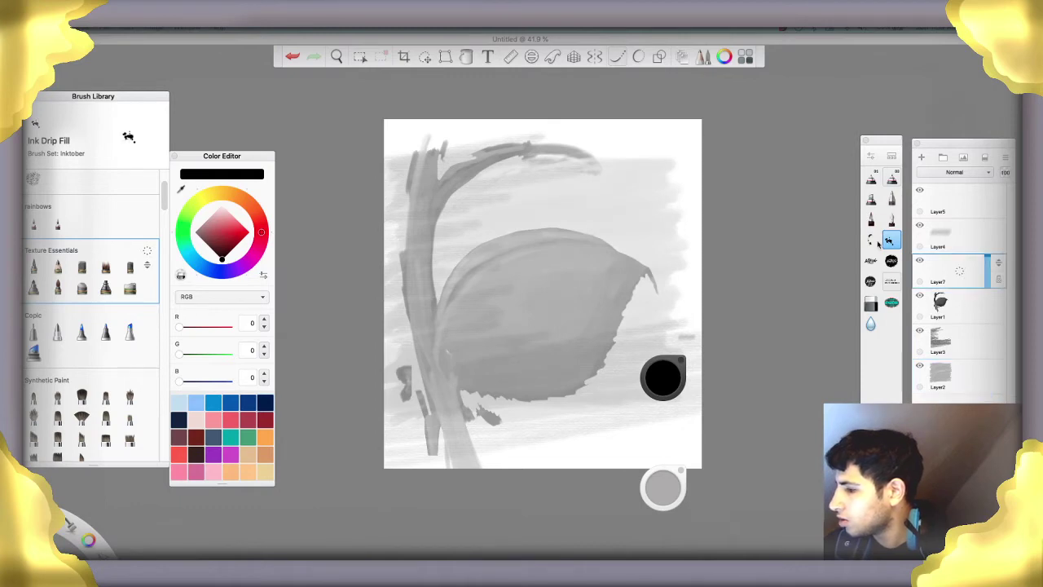
{"action": "left_click", "coordinate": [959, 237]}
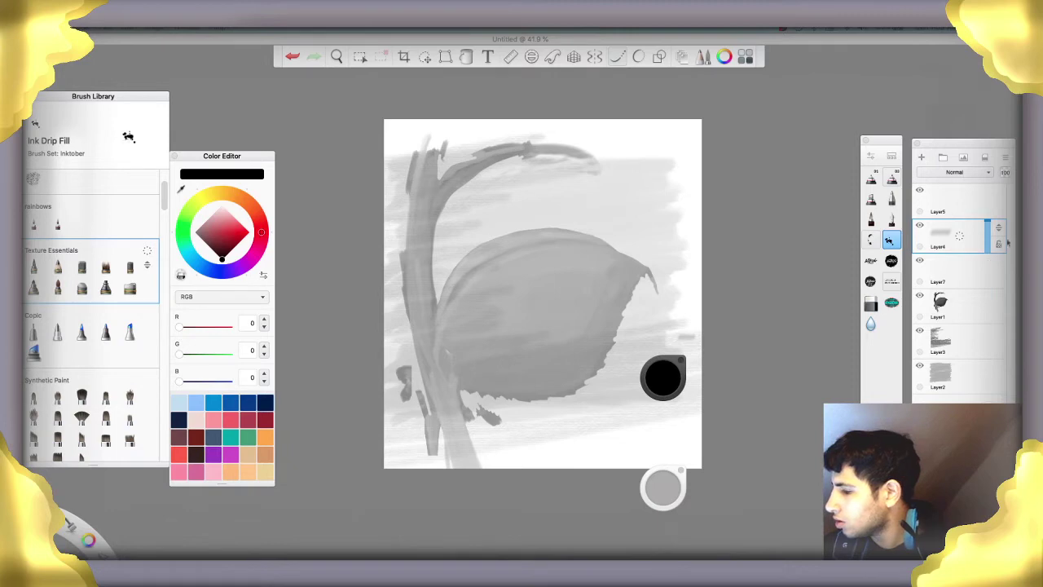
{"action": "left_click", "coordinate": [963, 280]}
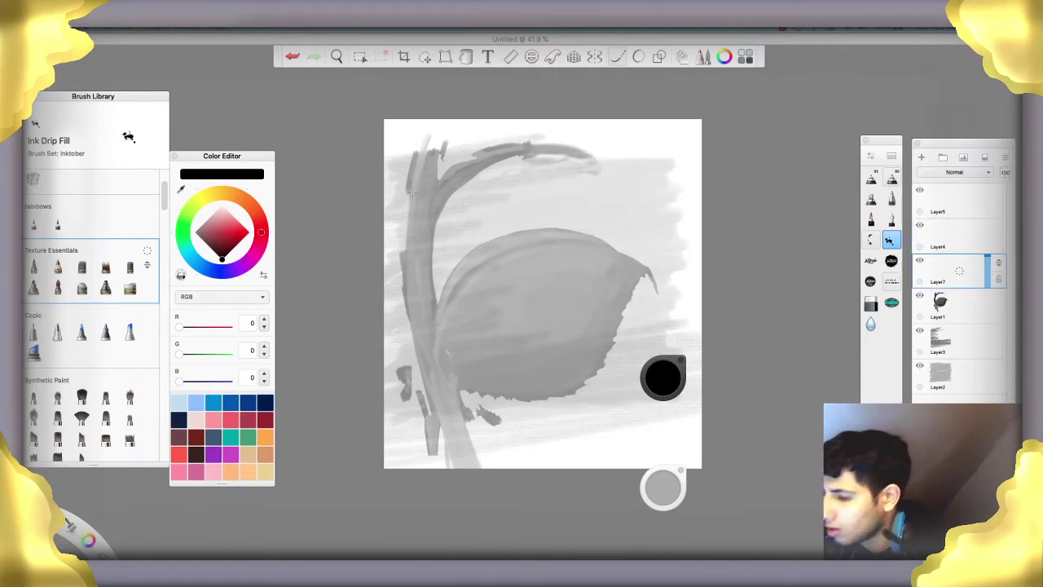
{"action": "mouse_move", "coordinate": [403, 256]}
{"action": "left_mouse_down"}
{"action": "mouse_move", "coordinate": [417, 155]}
{"action": "mouse_move", "coordinate": [406, 246]}
{"action": "left_mouse_up"}
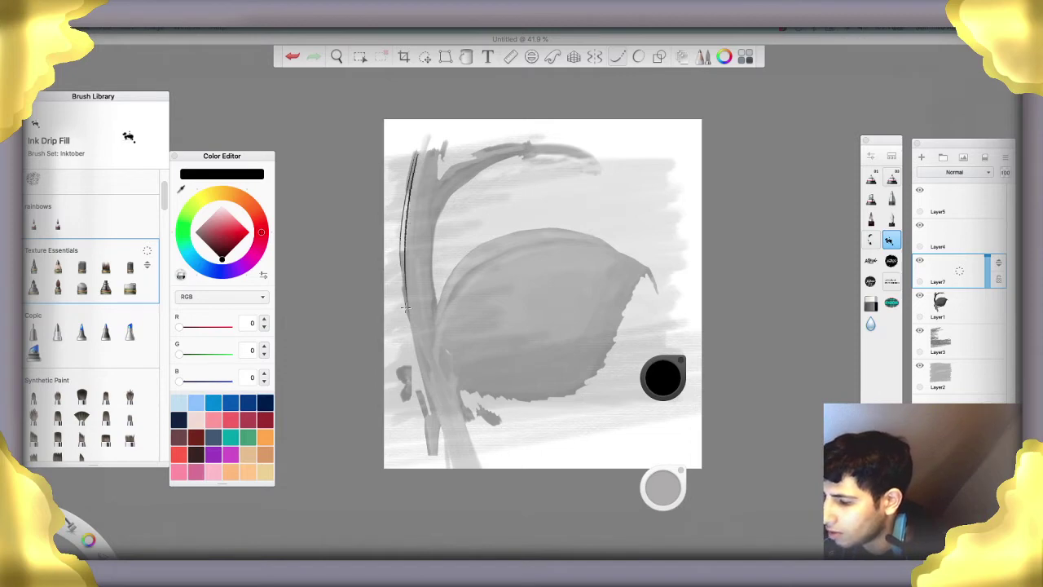
{"action": "mouse_move", "coordinate": [405, 309]}
{"action": "left_mouse_down"}
{"action": "mouse_move", "coordinate": [416, 368]}
{"action": "mouse_move", "coordinate": [457, 467]}
{"action": "left_mouse_up"}
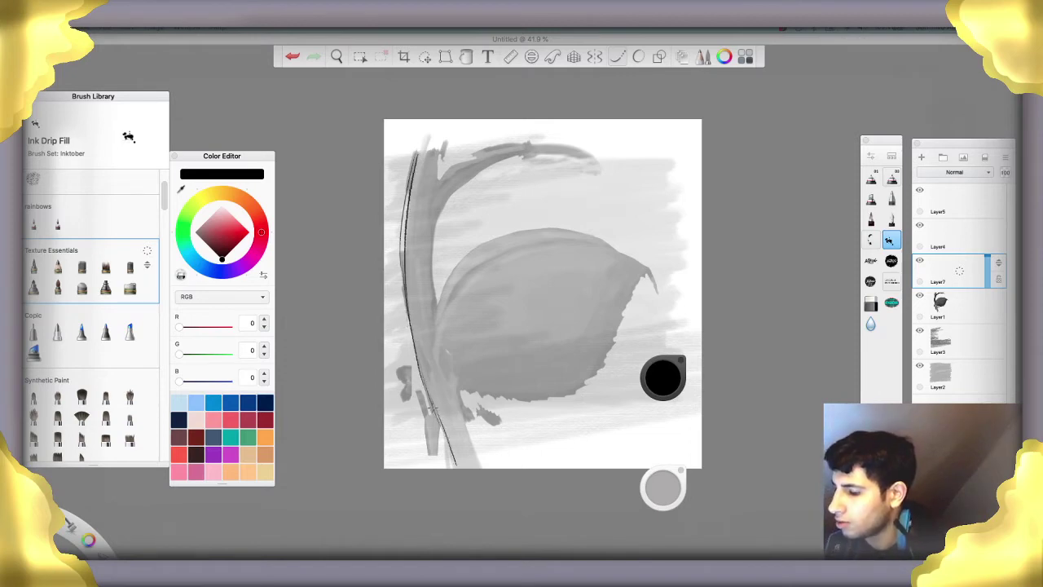
{"action": "left_click_drag", "start_coordinate": [434, 411], "coordinate": [456, 467]}
{"action": "left_click_drag", "start_coordinate": [454, 389], "coordinate": [484, 469]}
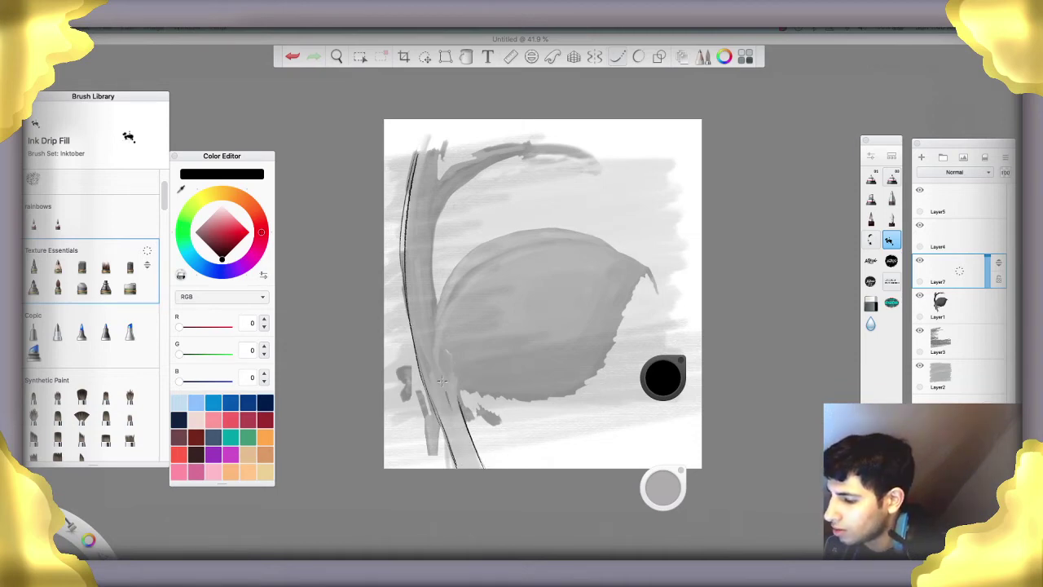
Ink the leaf's upper edge starting from the stem, undoing the last strokes toward the drooping tip
{"action": "mouse_move", "coordinate": [443, 379]}
{"action": "left_mouse_down"}
{"action": "mouse_move", "coordinate": [456, 291]}
{"action": "mouse_move", "coordinate": [483, 270]}
{"action": "mouse_move", "coordinate": [457, 299]}
{"action": "mouse_move", "coordinate": [482, 273]}
{"action": "mouse_move", "coordinate": [553, 248]}
{"action": "mouse_move", "coordinate": [588, 243]}
{"action": "mouse_move", "coordinate": [661, 262]}
{"action": "left_mouse_up"}
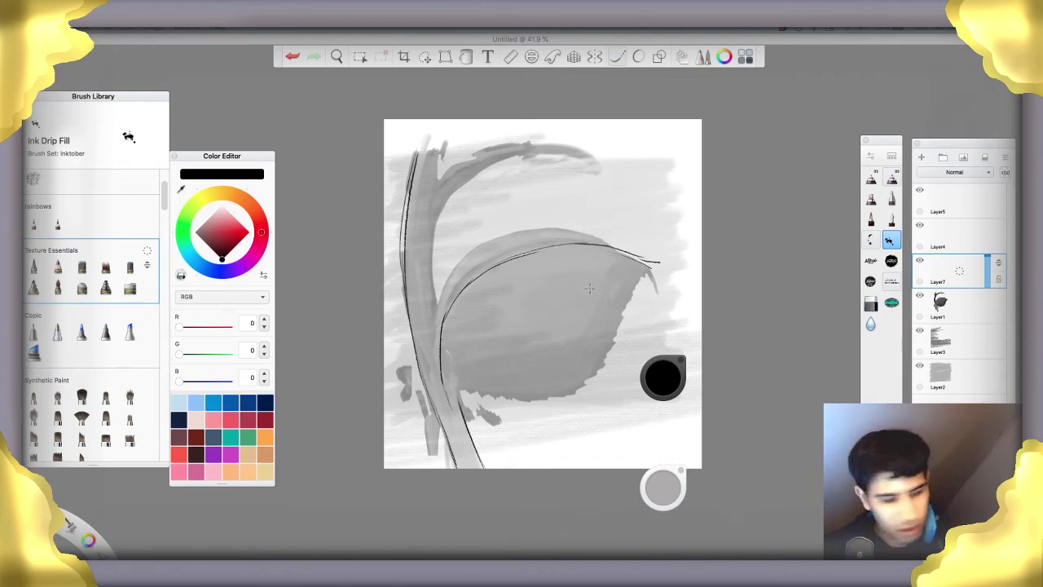
{"action": "key", "text": "super+z"}
{"action": "key", "text": "super+z"}
{"action": "key", "text": "super+z"}
{"action": "key", "text": "super+z"}
{"action": "key", "text": "super+z"}
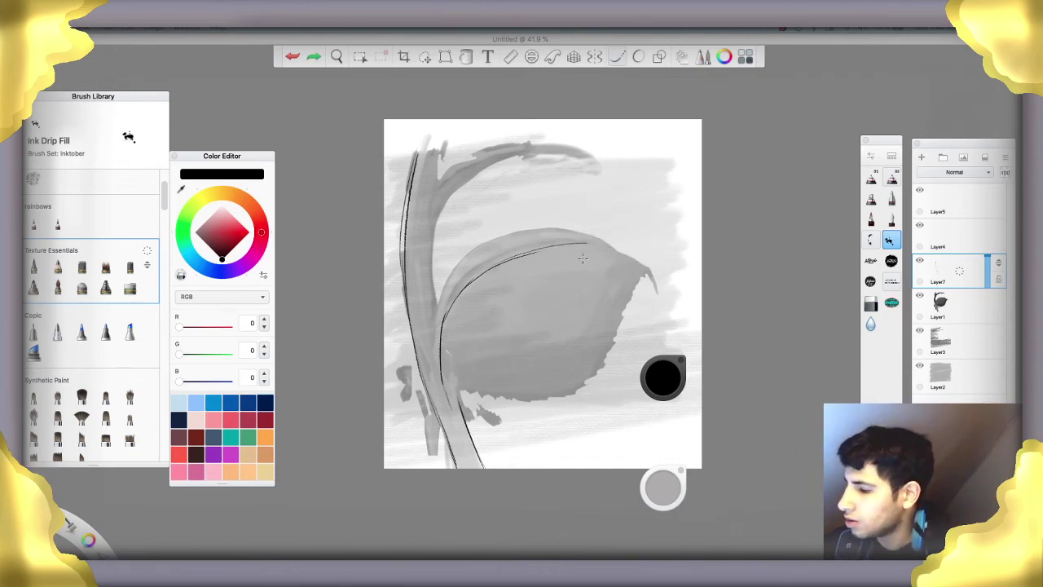
{"action": "key", "text": "super+z"}
{"action": "mouse_move", "coordinate": [446, 311]}
{"action": "left_mouse_down"}
{"action": "mouse_move", "coordinate": [546, 239]}
{"action": "mouse_move", "coordinate": [527, 251]}
{"action": "mouse_move", "coordinate": [631, 201]}
{"action": "left_mouse_up"}
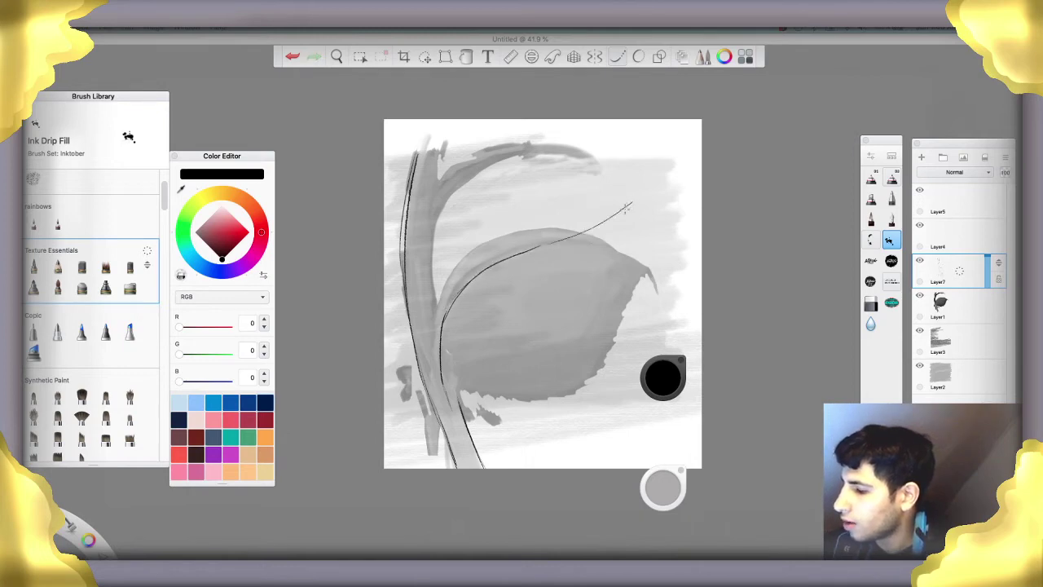
{"action": "key", "text": "super+z"}
{"action": "key", "text": "super+z"}
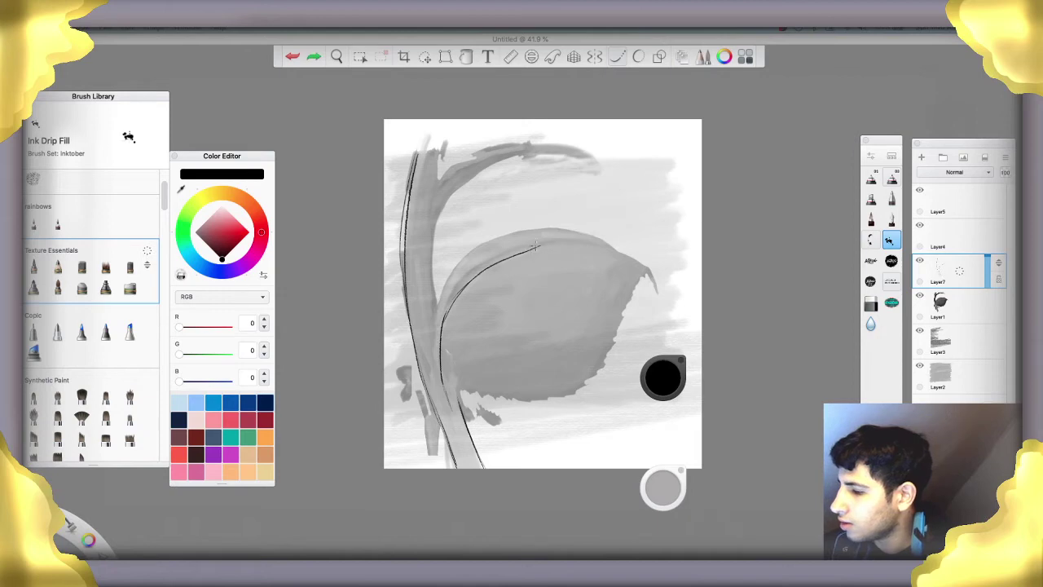
Outline the leaf with a raised pointed tip and a lower edge curving back to the stem, doubling the upper edge line
{"action": "mouse_move", "coordinate": [537, 246]}
{"action": "left_mouse_down"}
{"action": "mouse_move", "coordinate": [657, 207]}
{"action": "mouse_move", "coordinate": [627, 301]}
{"action": "mouse_move", "coordinate": [570, 368]}
{"action": "mouse_move", "coordinate": [599, 336]}
{"action": "mouse_move", "coordinate": [515, 382]}
{"action": "mouse_move", "coordinate": [545, 380]}
{"action": "mouse_move", "coordinate": [458, 388]}
{"action": "mouse_move", "coordinate": [454, 416]}
{"action": "left_mouse_up"}
{"action": "mouse_move", "coordinate": [443, 326]}
{"action": "left_mouse_down"}
{"action": "mouse_move", "coordinate": [440, 395]}
{"action": "mouse_move", "coordinate": [454, 422]}
{"action": "left_mouse_up"}
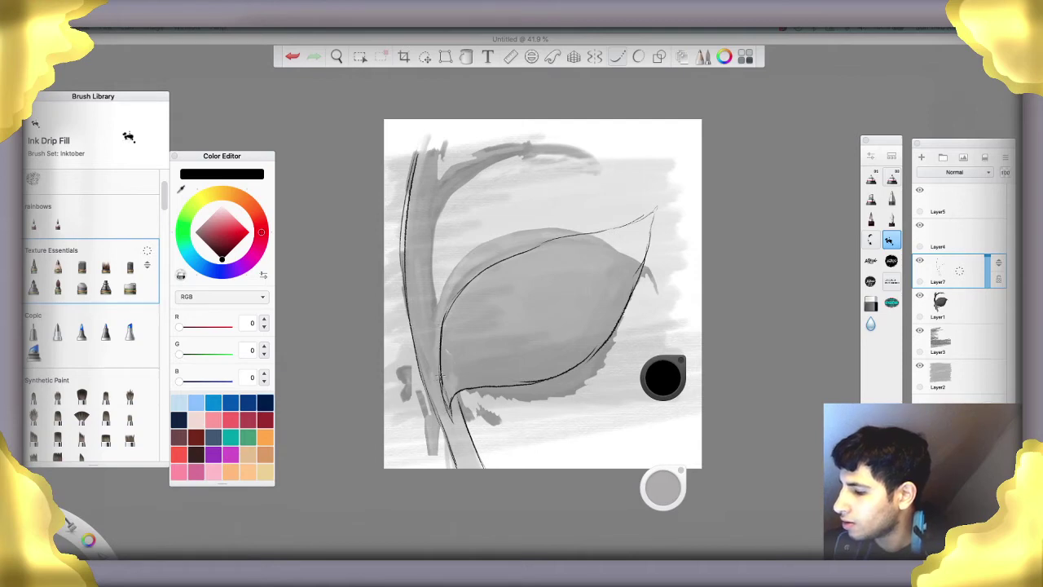
{"action": "mouse_move", "coordinate": [444, 318]}
{"action": "left_mouse_down"}
{"action": "mouse_move", "coordinate": [467, 266]}
{"action": "mouse_move", "coordinate": [554, 234]}
{"action": "mouse_move", "coordinate": [506, 246]}
{"action": "mouse_move", "coordinate": [655, 212]}
{"action": "left_mouse_up"}
Clean up and redraw the leaf's left edge so both upper lines run down into the stem joint
{"action": "key", "text": "e"}
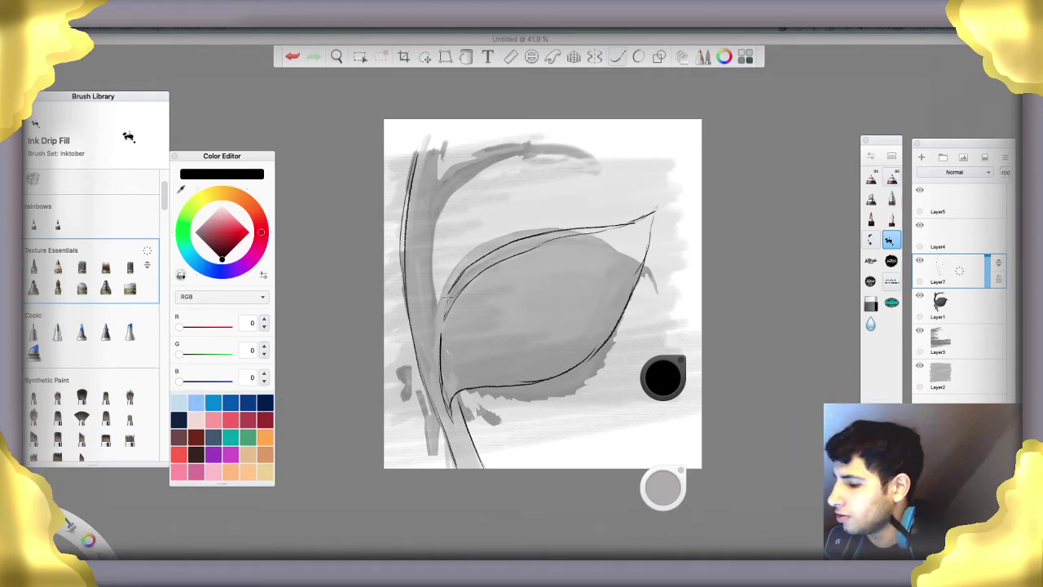
{"action": "key", "text": "e"}
{"action": "left_click_drag", "start_coordinate": [452, 288], "coordinate": [438, 355]}
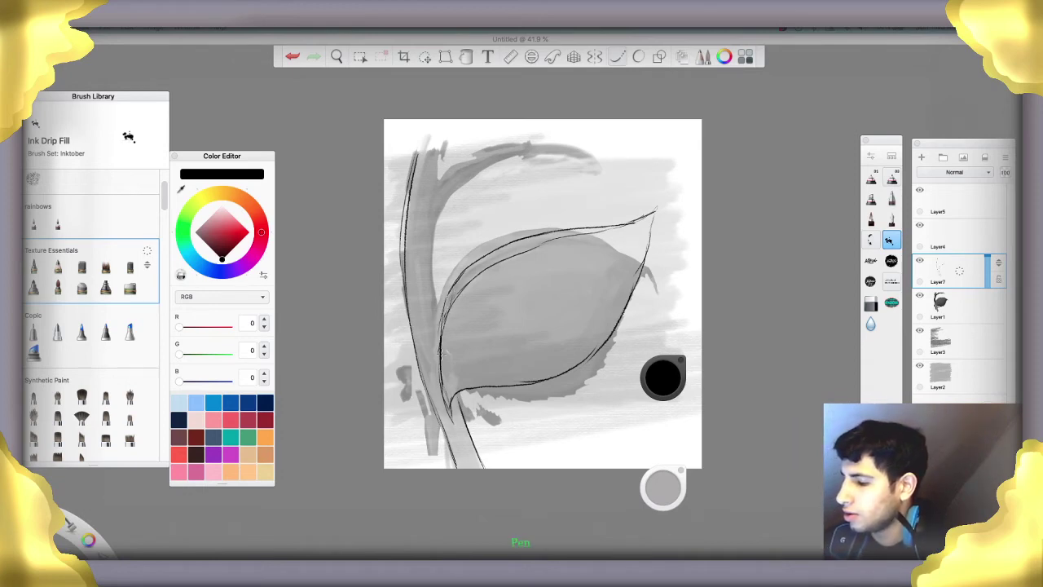
{"action": "left_click_drag", "start_coordinate": [451, 306], "coordinate": [450, 418]}
Ink the stem's right edge, continue it into the upper right branch, and add the fork line above the branch
{"action": "mouse_move", "coordinate": [432, 232]}
{"action": "left_mouse_down"}
{"action": "mouse_move", "coordinate": [436, 315]}
{"action": "mouse_move", "coordinate": [430, 255]}
{"action": "left_mouse_up"}
{"action": "mouse_move", "coordinate": [440, 202]}
{"action": "left_mouse_down"}
{"action": "mouse_move", "coordinate": [452, 174]}
{"action": "mouse_move", "coordinate": [435, 192]}
{"action": "left_mouse_up"}
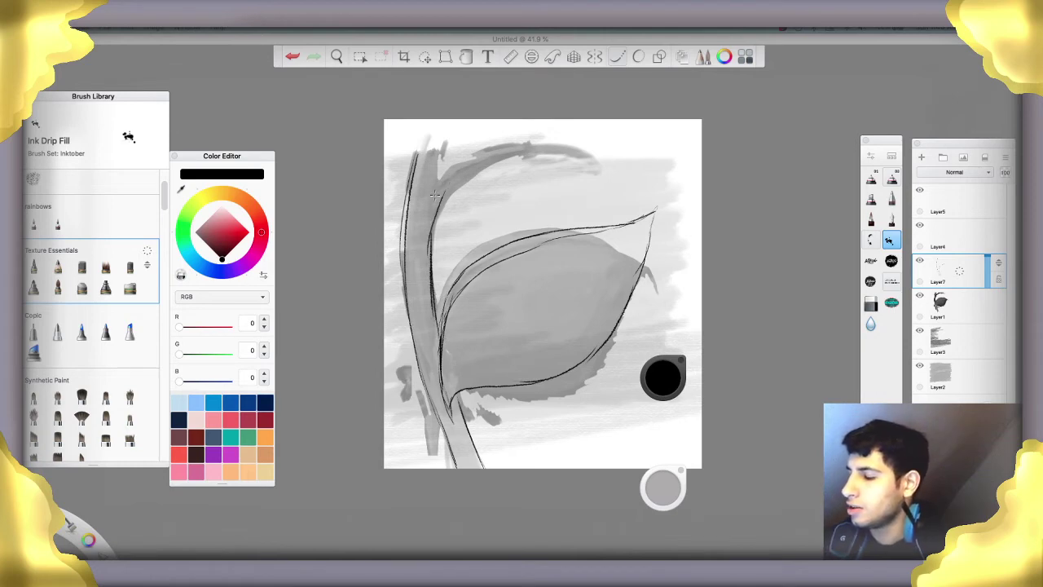
{"action": "mouse_move", "coordinate": [430, 253]}
{"action": "left_mouse_down"}
{"action": "mouse_move", "coordinate": [451, 172]}
{"action": "mouse_move", "coordinate": [491, 150]}
{"action": "left_mouse_up"}
{"action": "mouse_move", "coordinate": [450, 196]}
{"action": "left_mouse_down"}
{"action": "mouse_move", "coordinate": [535, 122]}
{"action": "mouse_move", "coordinate": [461, 159]}
{"action": "mouse_move", "coordinate": [528, 120]}
{"action": "left_mouse_up"}
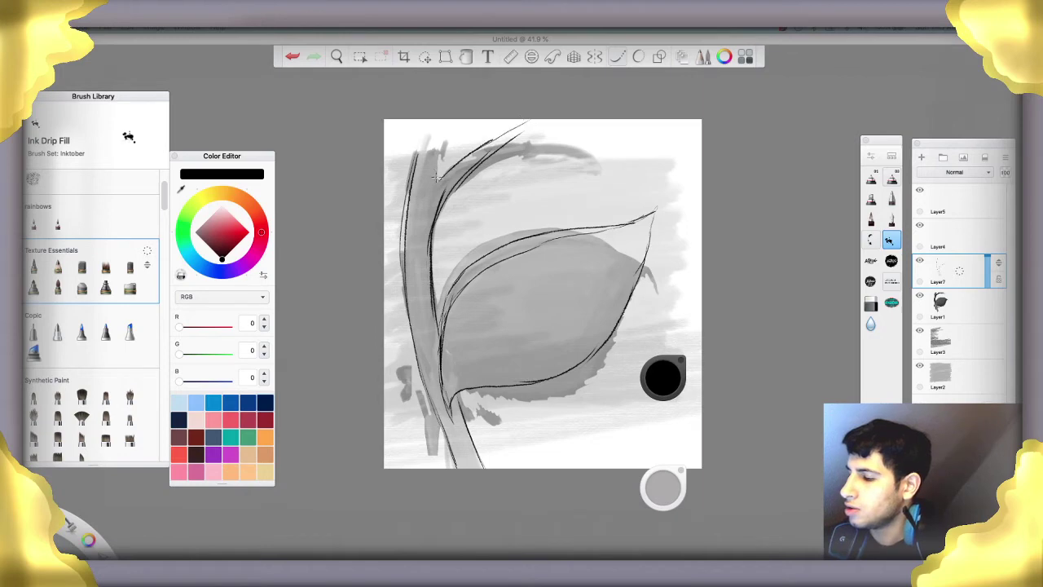
{"action": "left_click_drag", "start_coordinate": [438, 176], "coordinate": [446, 132]}
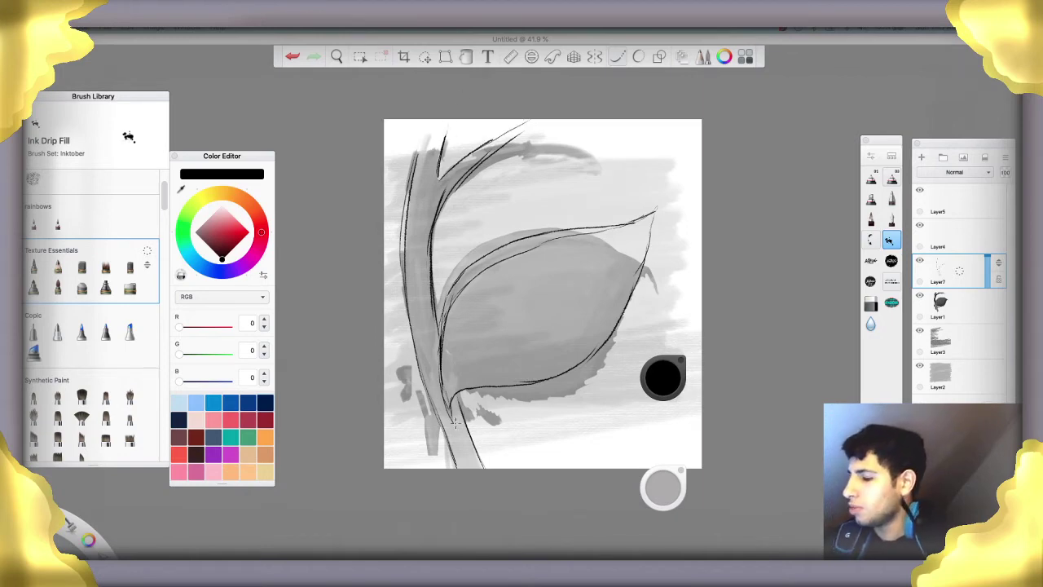
Redraw the lower left edge of the stem with a straighter line and erase the excess strokes beside it
{"action": "left_click_drag", "start_coordinate": [414, 344], "coordinate": [447, 466]}
{"action": "key", "text": "e"}
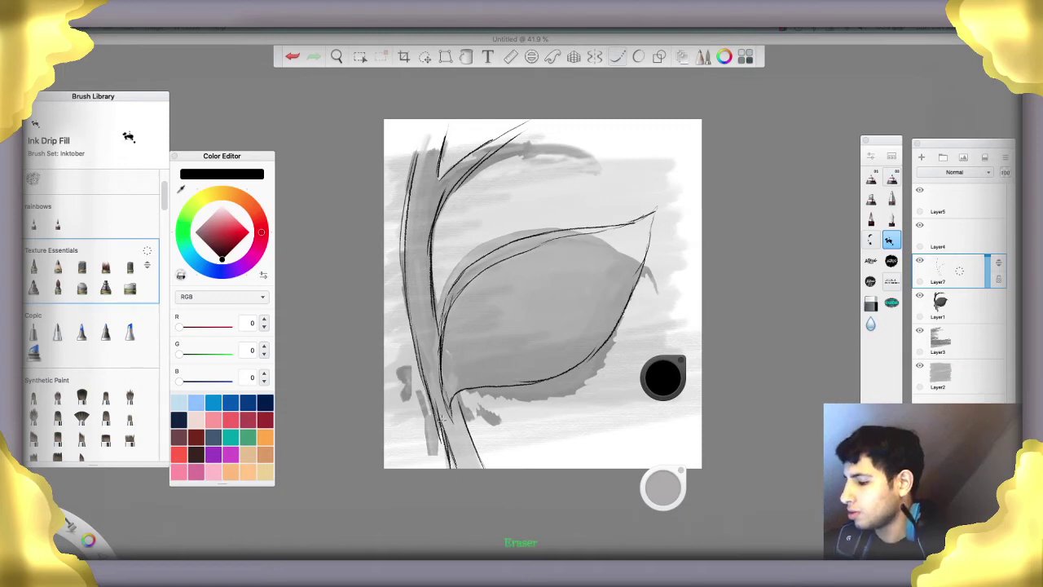
{"action": "mouse_move", "coordinate": [440, 415]}
{"action": "left_mouse_down"}
{"action": "mouse_move", "coordinate": [455, 471]}
{"action": "mouse_move", "coordinate": [449, 440]}
{"action": "mouse_move", "coordinate": [450, 461]}
{"action": "left_mouse_up"}
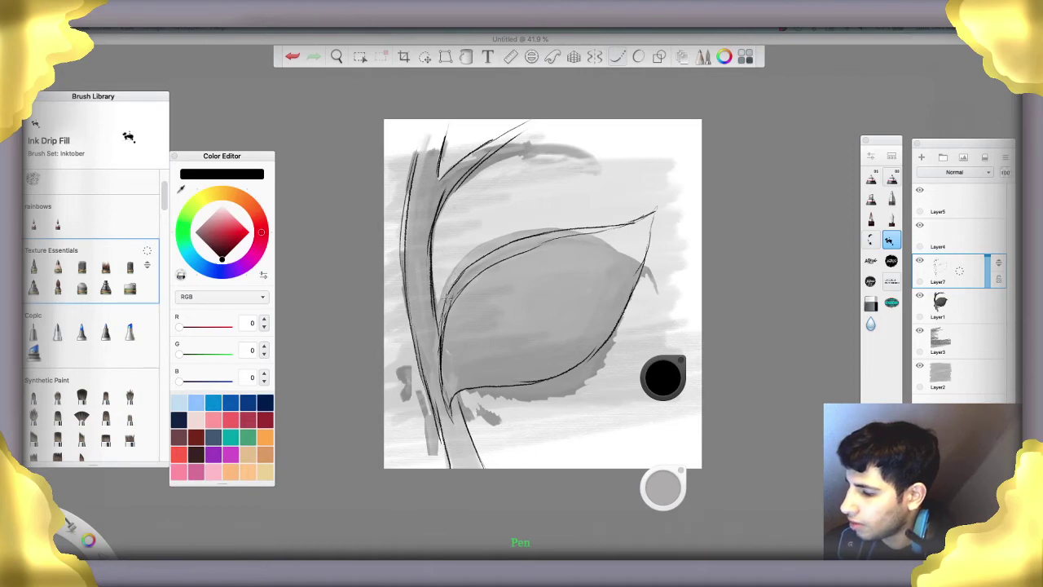
Erase the leaf's upper line near the stem and redraw it as a rounder arc following the top of the grey shape
{"action": "key", "text": "e"}
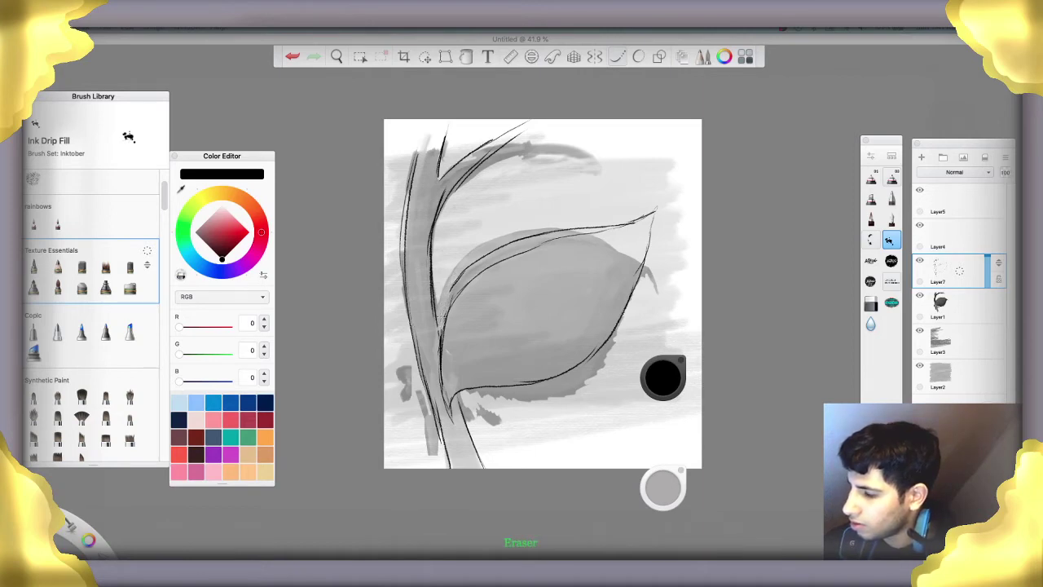
{"action": "mouse_move", "coordinate": [453, 281]}
{"action": "left_mouse_down"}
{"action": "mouse_move", "coordinate": [574, 230]}
{"action": "mouse_move", "coordinate": [511, 241]}
{"action": "mouse_move", "coordinate": [646, 215]}
{"action": "mouse_move", "coordinate": [501, 236]}
{"action": "mouse_move", "coordinate": [515, 231]}
{"action": "mouse_move", "coordinate": [453, 270]}
{"action": "mouse_move", "coordinate": [477, 248]}
{"action": "mouse_move", "coordinate": [448, 274]}
{"action": "mouse_move", "coordinate": [450, 285]}
{"action": "mouse_move", "coordinate": [453, 263]}
{"action": "mouse_move", "coordinate": [438, 349]}
{"action": "left_mouse_up"}
{"action": "key", "text": "e"}
{"action": "left_click_drag", "start_coordinate": [441, 295], "coordinate": [439, 346]}
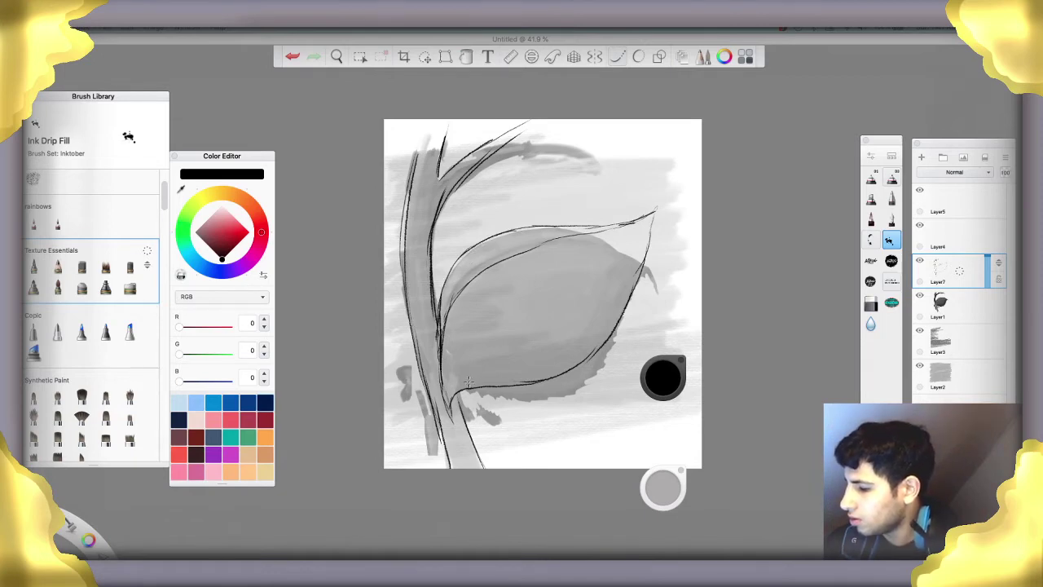
Erase the leaf's lower left edge, redraw it curving up into a short stalk, and reinforce the stem's lower right edge
{"action": "key", "text": "e"}
{"action": "mouse_move", "coordinate": [575, 376]}
{"action": "left_mouse_down"}
{"action": "mouse_move", "coordinate": [467, 392]}
{"action": "mouse_move", "coordinate": [454, 372]}
{"action": "left_mouse_up"}
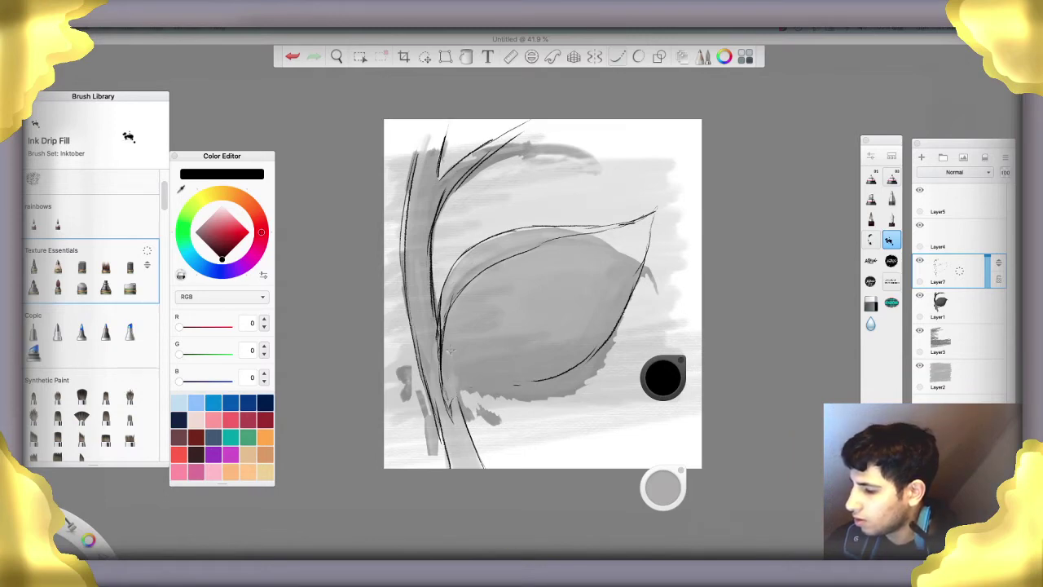
{"action": "key", "text": "e"}
{"action": "mouse_move", "coordinate": [545, 383]}
{"action": "left_mouse_down"}
{"action": "mouse_move", "coordinate": [485, 380]}
{"action": "mouse_move", "coordinate": [465, 368]}
{"action": "mouse_move", "coordinate": [450, 385]}
{"action": "mouse_move", "coordinate": [452, 370]}
{"action": "mouse_move", "coordinate": [447, 405]}
{"action": "mouse_move", "coordinate": [456, 367]}
{"action": "mouse_move", "coordinate": [459, 425]}
{"action": "mouse_move", "coordinate": [451, 408]}
{"action": "mouse_move", "coordinate": [448, 425]}
{"action": "mouse_move", "coordinate": [450, 399]}
{"action": "mouse_move", "coordinate": [442, 445]}
{"action": "mouse_move", "coordinate": [450, 431]}
{"action": "mouse_move", "coordinate": [455, 478]}
{"action": "left_mouse_up"}
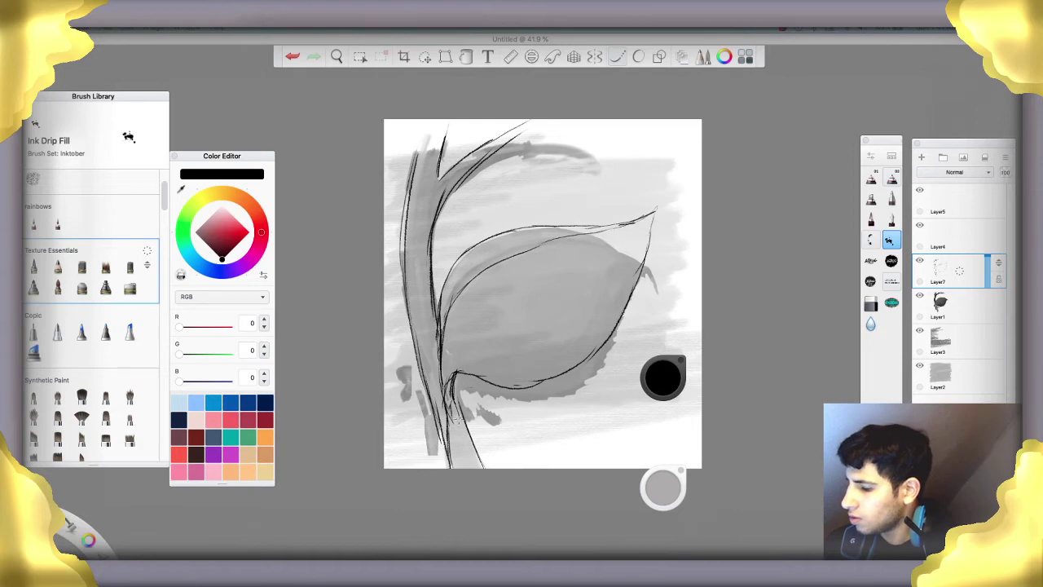
{"action": "left_click_drag", "start_coordinate": [457, 386], "coordinate": [465, 429]}
{"action": "left_click_drag", "start_coordinate": [464, 433], "coordinate": [474, 458]}
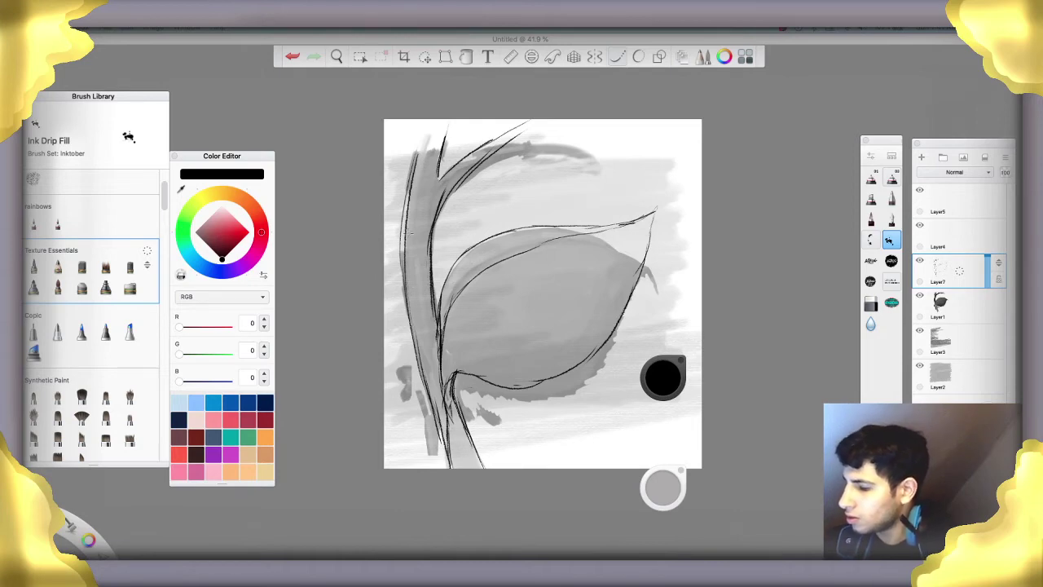
Ink the branch's curve across the main stem and add forking twigs reaching the canvas's upper left corner
{"action": "mouse_move", "coordinate": [424, 192]}
{"action": "left_mouse_down"}
{"action": "mouse_move", "coordinate": [445, 178]}
{"action": "mouse_move", "coordinate": [411, 221]}
{"action": "left_mouse_up"}
{"action": "mouse_move", "coordinate": [412, 217]}
{"action": "left_mouse_down"}
{"action": "mouse_move", "coordinate": [401, 247]}
{"action": "mouse_move", "coordinate": [412, 277]}
{"action": "left_mouse_up"}
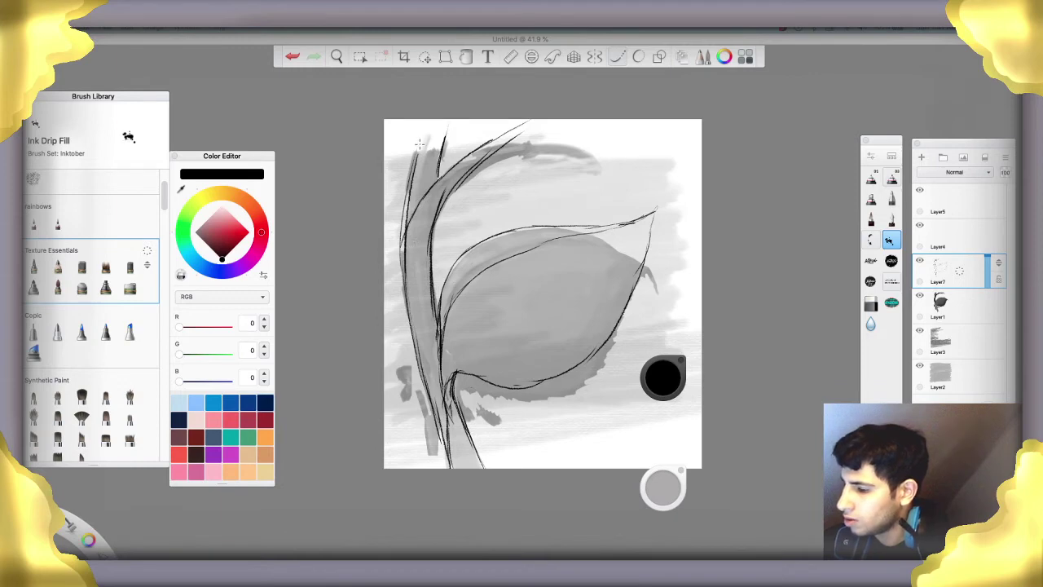
{"action": "left_click_drag", "start_coordinate": [423, 140], "coordinate": [432, 194]}
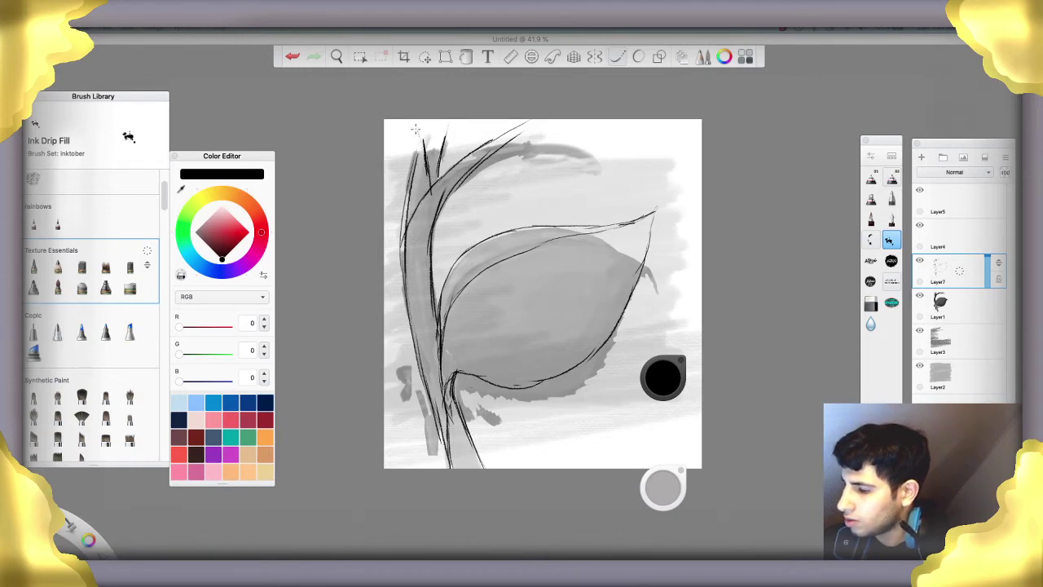
{"action": "mouse_move", "coordinate": [409, 120]}
{"action": "left_mouse_down"}
{"action": "mouse_move", "coordinate": [420, 137]}
{"action": "mouse_move", "coordinate": [408, 151]}
{"action": "mouse_move", "coordinate": [408, 194]}
{"action": "left_mouse_up"}
{"action": "mouse_move", "coordinate": [406, 146]}
{"action": "left_mouse_down"}
{"action": "mouse_move", "coordinate": [404, 215]}
{"action": "mouse_move", "coordinate": [398, 120]}
{"action": "mouse_move", "coordinate": [423, 129]}
{"action": "mouse_move", "coordinate": [418, 119]}
{"action": "mouse_move", "coordinate": [413, 134]}
{"action": "mouse_move", "coordinate": [409, 115]}
{"action": "mouse_move", "coordinate": [399, 130]}
{"action": "mouse_move", "coordinate": [405, 123]}
{"action": "mouse_move", "coordinate": [384, 126]}
{"action": "left_mouse_up"}
{"action": "key", "text": "e"}
{"action": "key", "text": "b"}
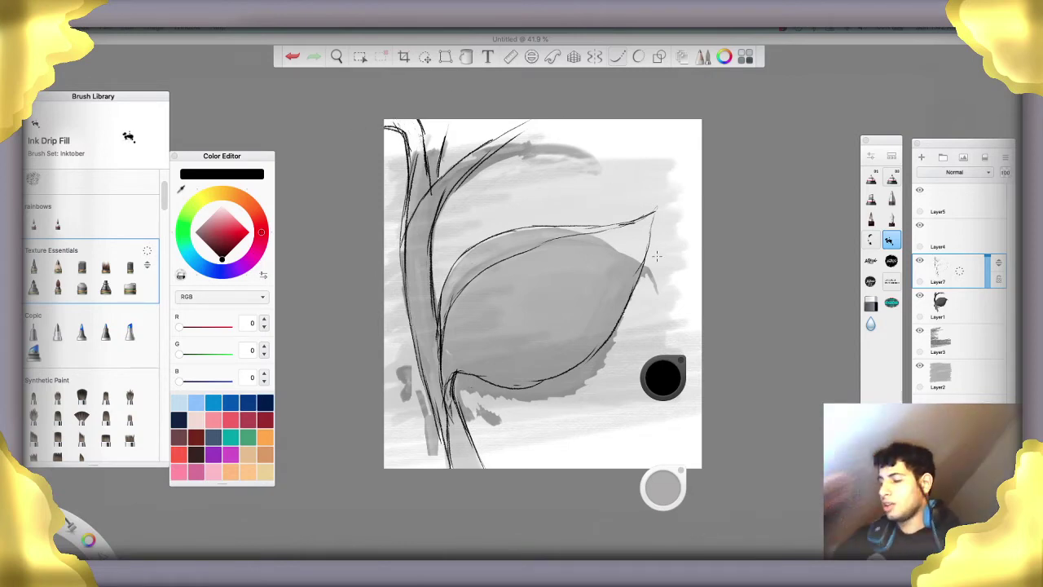
{"action": "left_click_drag", "start_coordinate": [560, 291], "coordinate": [545, 310]}
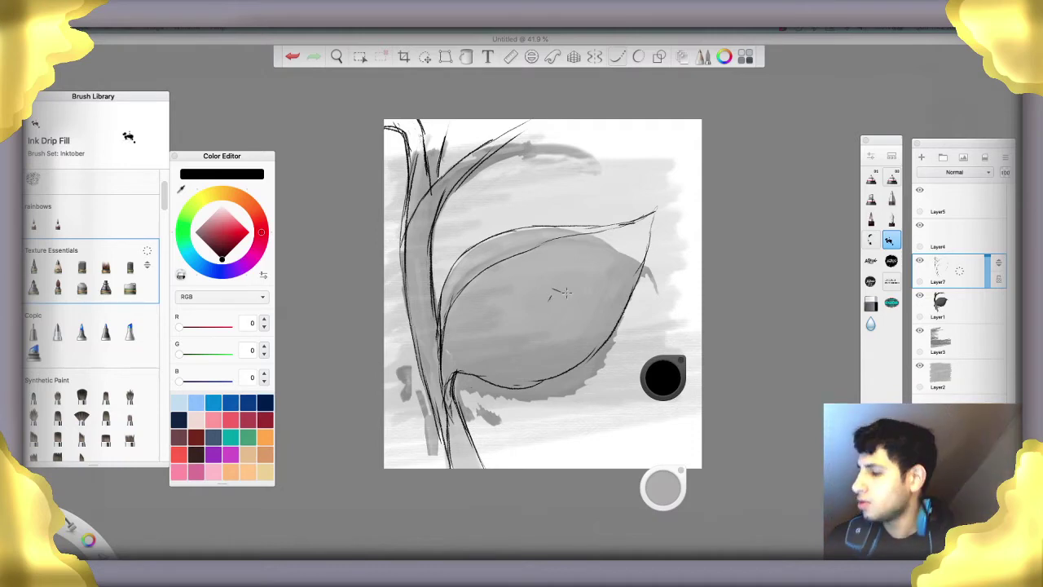
{"action": "key", "text": "ctrl+z"}
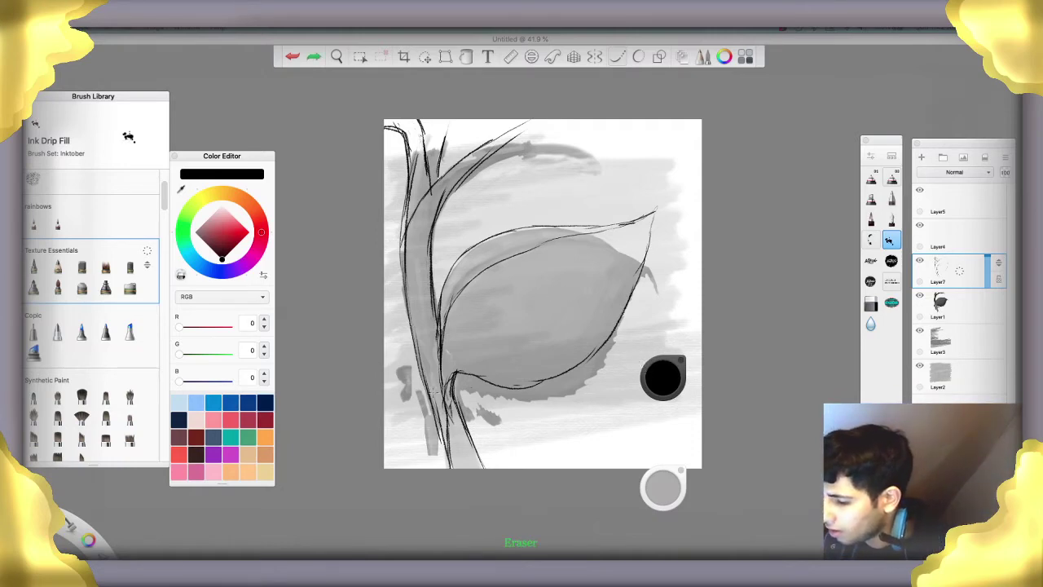
Erase stray lines on the lower stem and retrace its edges and the leaf's stalk with the black brush
{"action": "mouse_move", "coordinate": [434, 391]}
{"action": "left_mouse_down"}
{"action": "mouse_move", "coordinate": [440, 445]}
{"action": "mouse_move", "coordinate": [425, 406]}
{"action": "mouse_move", "coordinate": [453, 467]}
{"action": "left_mouse_up"}
{"action": "key", "text": "e"}
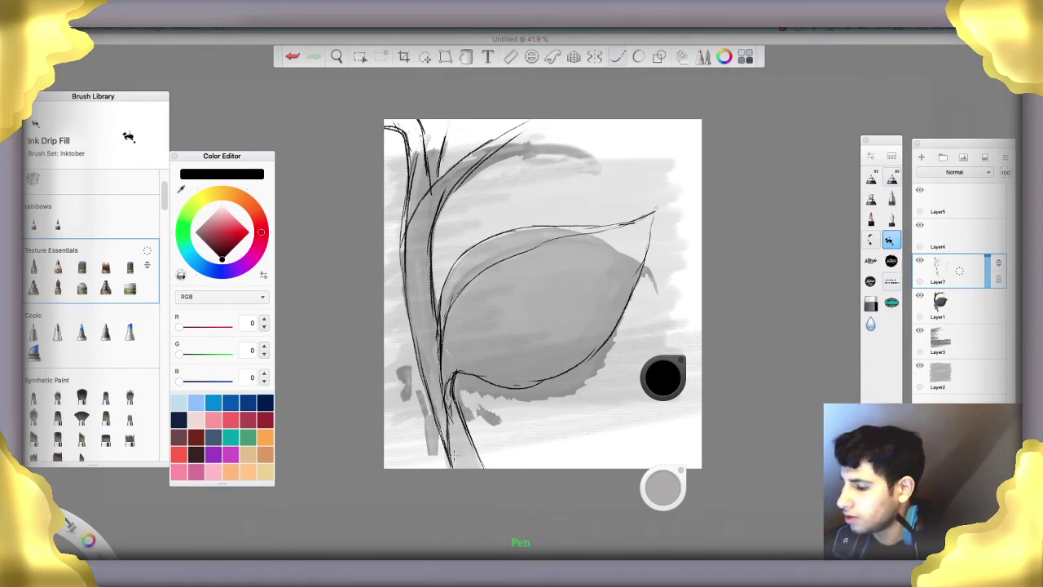
{"action": "left_click_drag", "start_coordinate": [455, 380], "coordinate": [487, 473]}
{"action": "left_click_drag", "start_coordinate": [464, 427], "coordinate": [503, 496]}
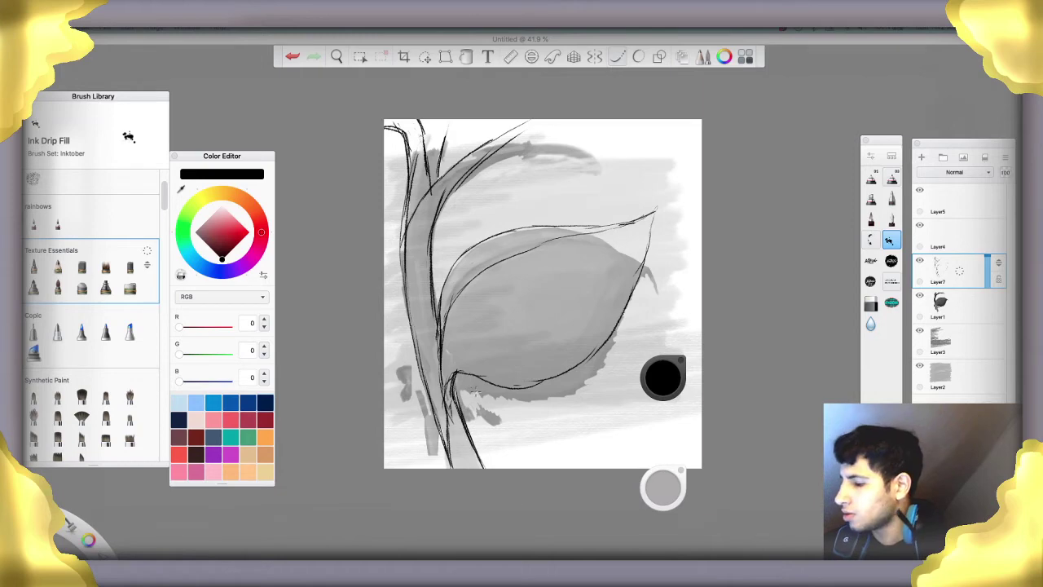
{"action": "mouse_move", "coordinate": [451, 385]}
{"action": "left_mouse_down"}
{"action": "mouse_move", "coordinate": [471, 375]}
{"action": "mouse_move", "coordinate": [443, 370]}
{"action": "mouse_move", "coordinate": [464, 303]}
{"action": "left_mouse_up"}
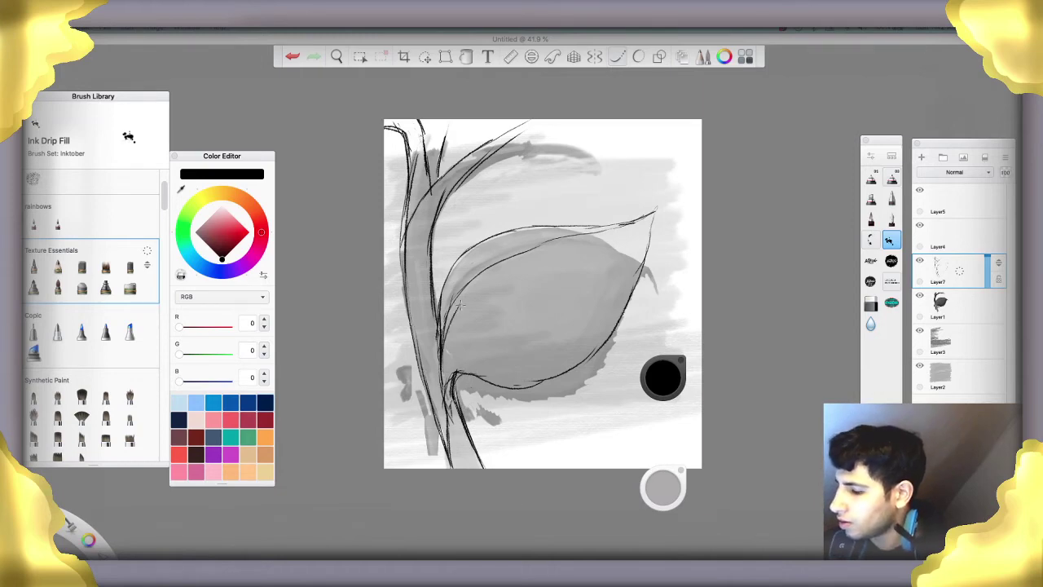
Ink a second curved line inside the leaf, running below its upper edge from the stem to the tip
{"action": "mouse_move", "coordinate": [443, 340]}
{"action": "left_mouse_down"}
{"action": "mouse_move", "coordinate": [487, 270]}
{"action": "mouse_move", "coordinate": [580, 239]}
{"action": "left_mouse_up"}
{"action": "mouse_move", "coordinate": [561, 242]}
{"action": "left_mouse_down"}
{"action": "mouse_move", "coordinate": [634, 233]}
{"action": "mouse_move", "coordinate": [653, 212]}
{"action": "mouse_move", "coordinate": [644, 220]}
{"action": "left_mouse_up"}
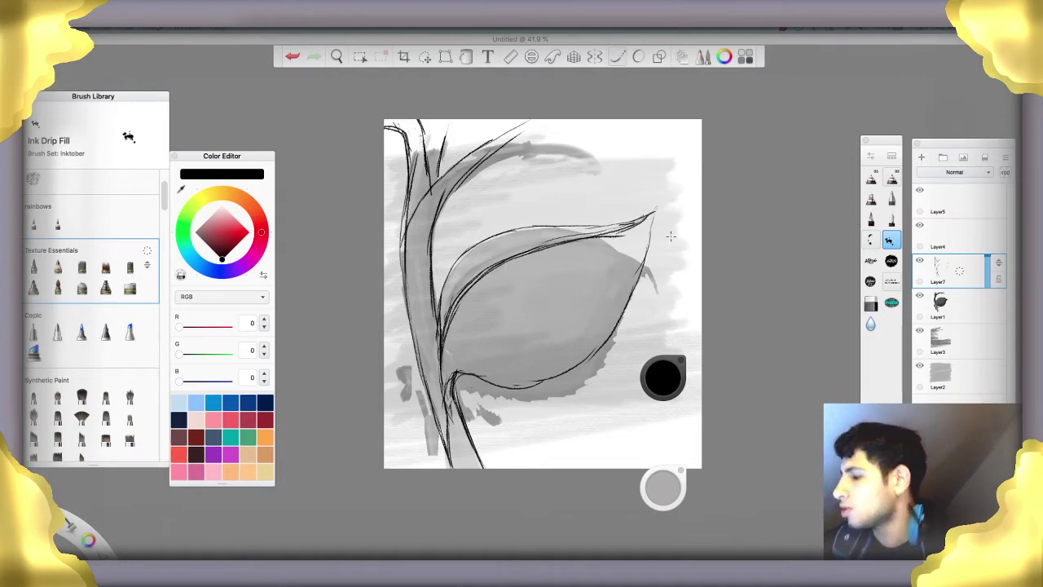
{"action": "key", "text": "e"}
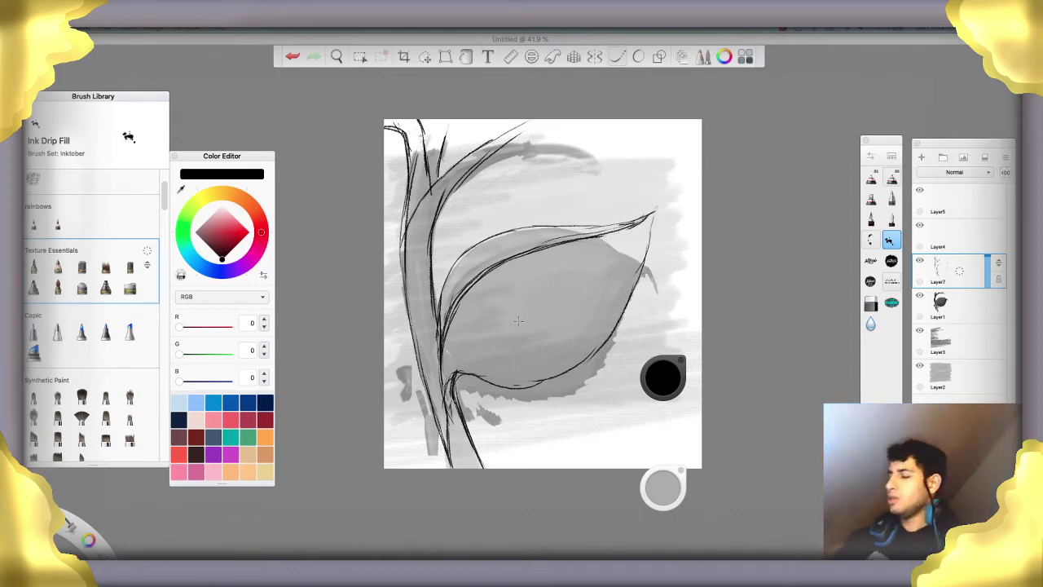
{"action": "key", "text": "e"}
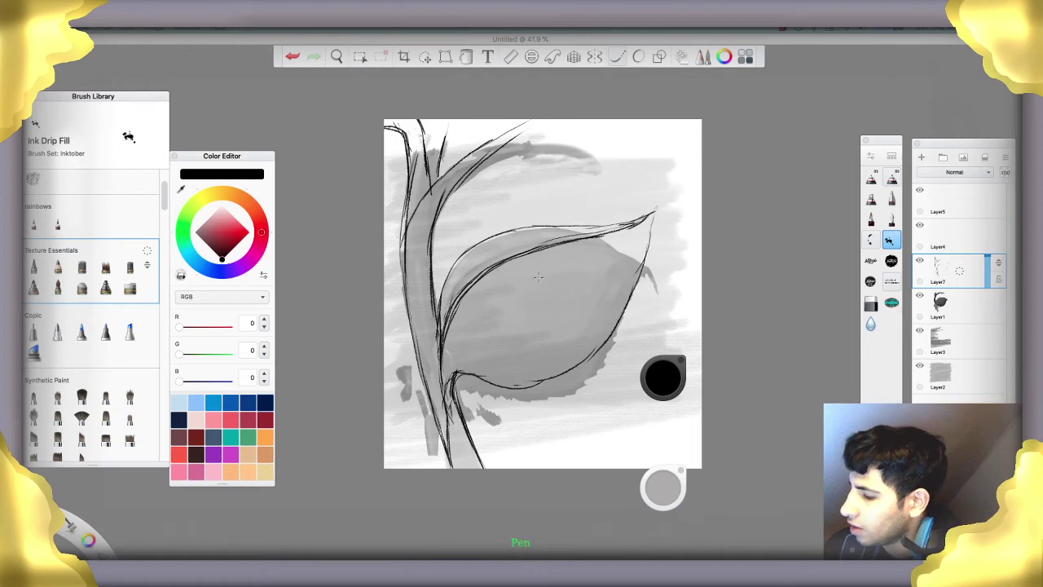
Ink thin curved veins across the upper and middle parts of the leaf
{"action": "left_click_drag", "start_coordinate": [493, 285], "coordinate": [580, 286]}
{"action": "mouse_move", "coordinate": [541, 252]}
{"action": "left_mouse_down"}
{"action": "mouse_move", "coordinate": [625, 268]}
{"action": "mouse_move", "coordinate": [632, 246]}
{"action": "left_mouse_up"}
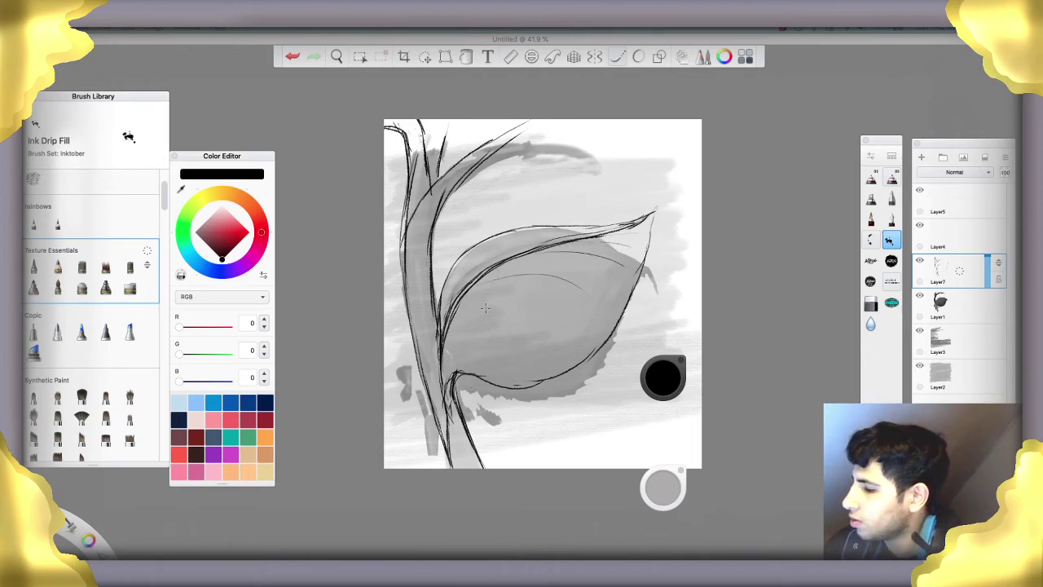
{"action": "left_click_drag", "start_coordinate": [450, 323], "coordinate": [528, 320]}
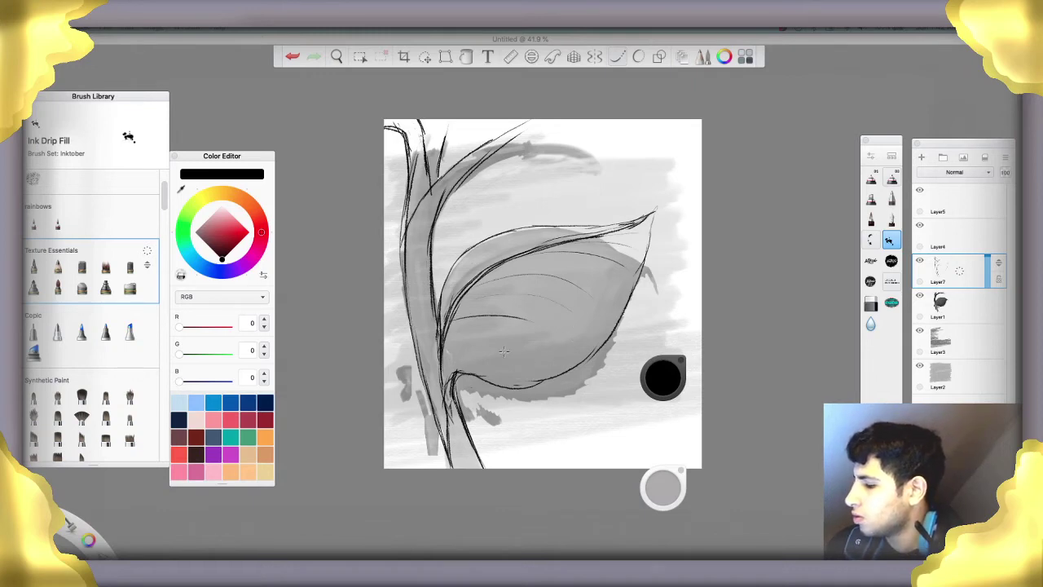
Retrace the leaf's lower edge near the stalk as a smoother curve and erase the stray line beneath it
{"action": "left_click_drag", "start_coordinate": [512, 385], "coordinate": [468, 365]}
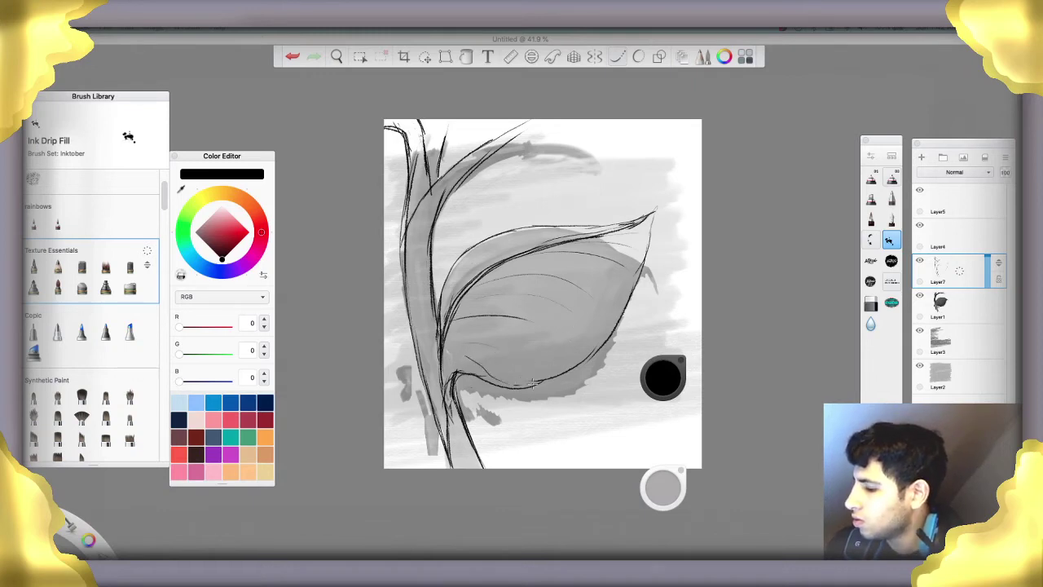
{"action": "key", "text": "super+z"}
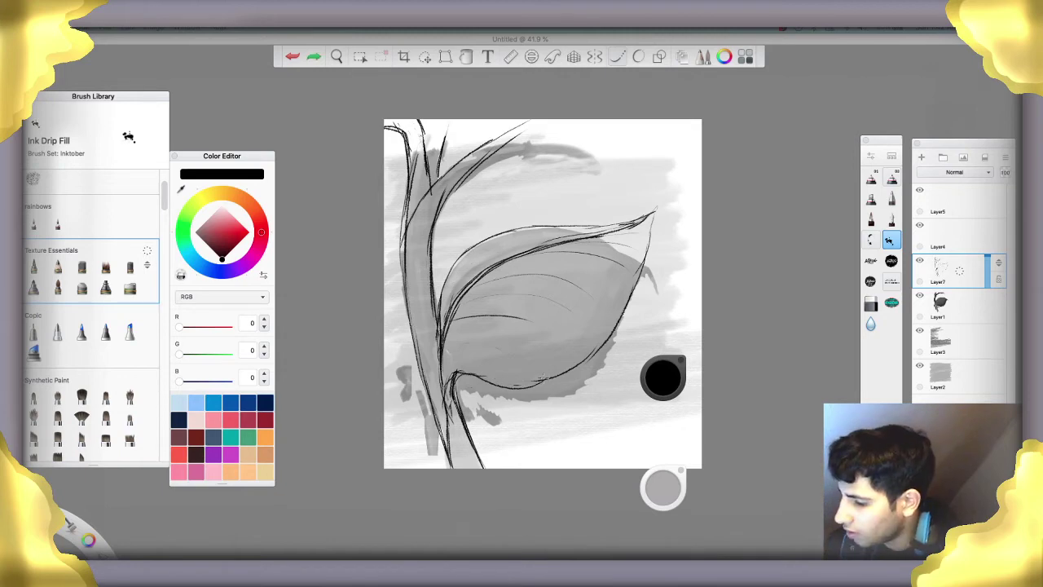
{"action": "left_click", "coordinate": [544, 382]}
{"action": "left_click_drag", "start_coordinate": [545, 382], "coordinate": [468, 372]}
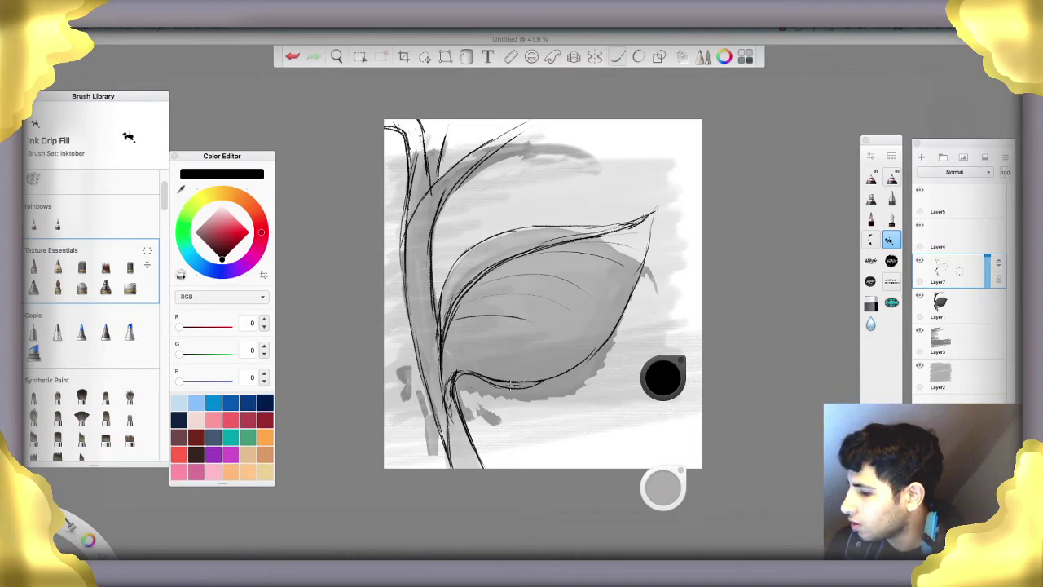
{"action": "mouse_move", "coordinate": [538, 386]}
{"action": "left_mouse_down"}
{"action": "mouse_move", "coordinate": [494, 386]}
{"action": "mouse_move", "coordinate": [505, 389]}
{"action": "left_mouse_up"}
{"action": "key", "text": "e"}
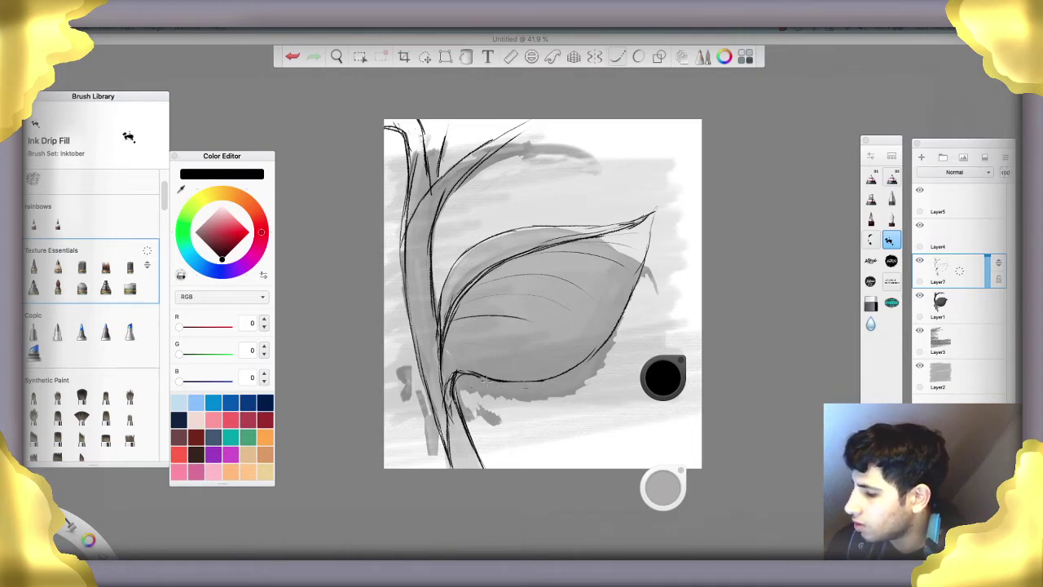
Ink a low arc from the stem's base to the canvas's lower left corner and erase the branch's upper right end
{"action": "key", "text": "e"}
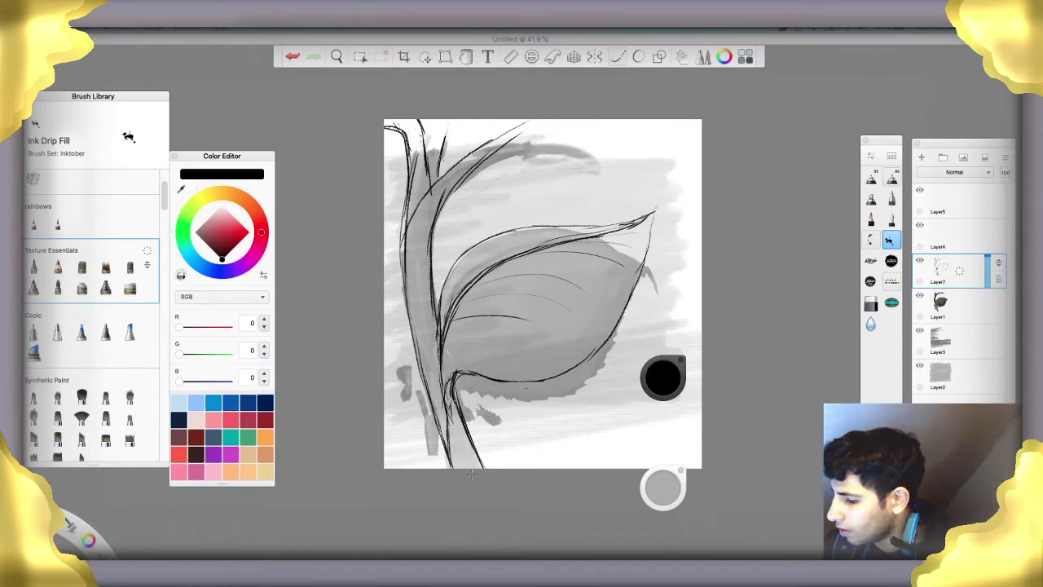
{"action": "mouse_move", "coordinate": [451, 466]}
{"action": "left_mouse_down"}
{"action": "mouse_move", "coordinate": [410, 456]}
{"action": "mouse_move", "coordinate": [385, 466]}
{"action": "left_mouse_up"}
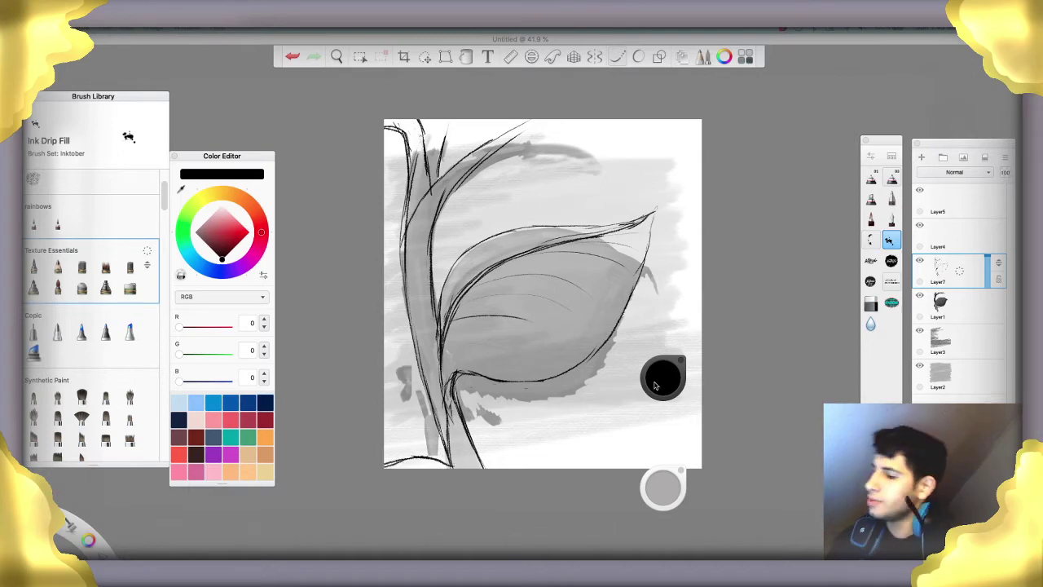
{"action": "mouse_move", "coordinate": [499, 148]}
{"action": "left_mouse_down"}
{"action": "mouse_move", "coordinate": [484, 163]}
{"action": "mouse_move", "coordinate": [512, 140]}
{"action": "mouse_move", "coordinate": [485, 151]}
{"action": "mouse_move", "coordinate": [516, 117]}
{"action": "left_mouse_up"}
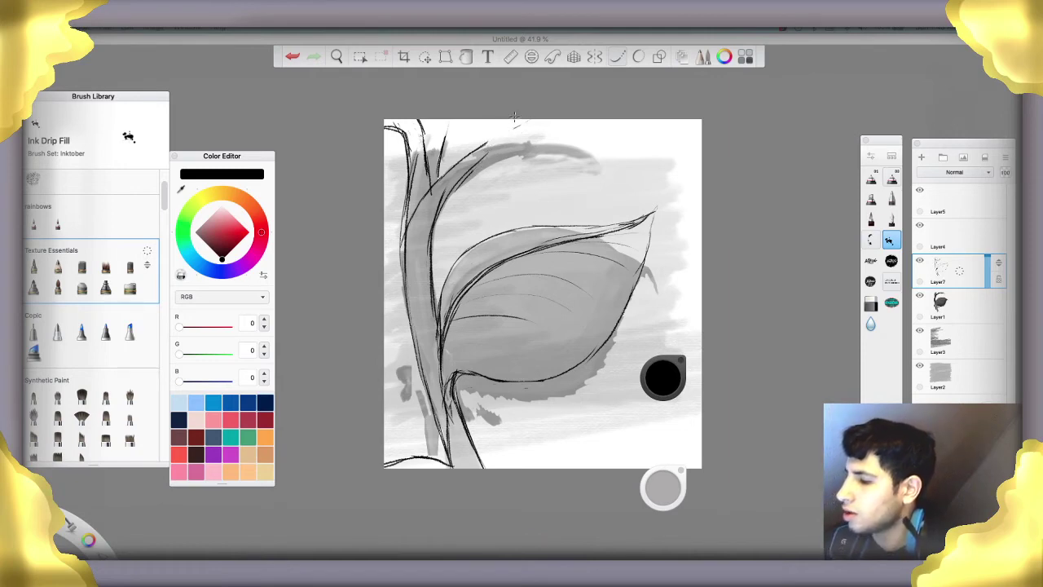
{"action": "key", "text": "e"}
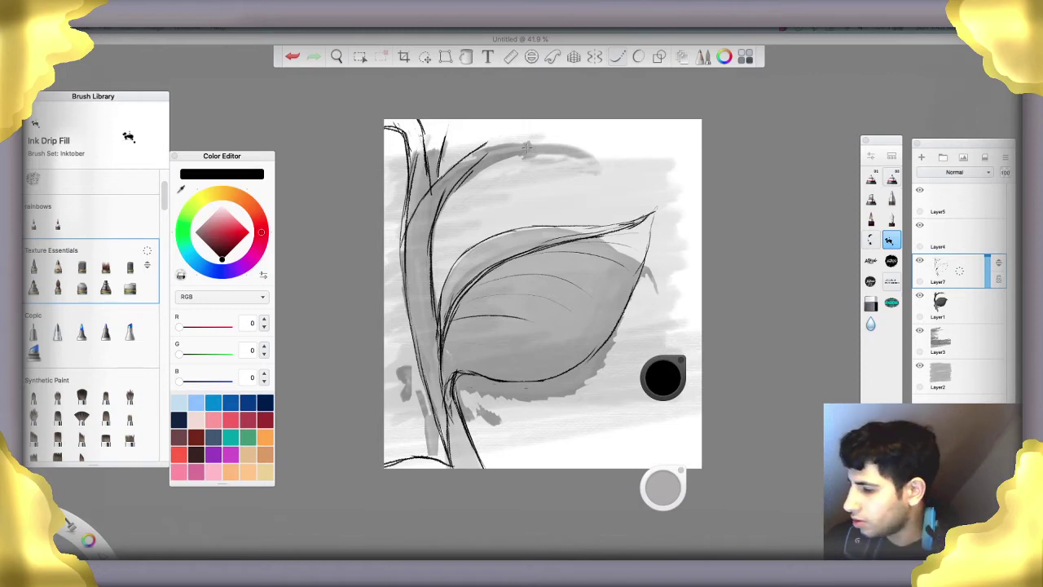
Draw a straight horizontal line across the canvas near its upper edge and undo the extra parallel lines
{"action": "left_click_drag", "start_coordinate": [684, 168], "coordinate": [432, 167]}
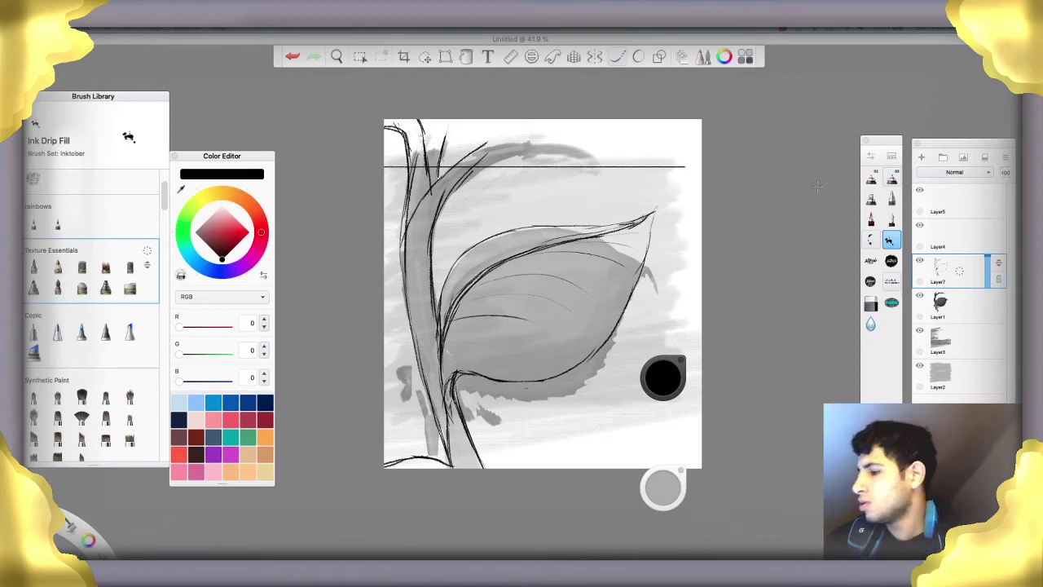
{"action": "key", "text": "ctrl+z"}
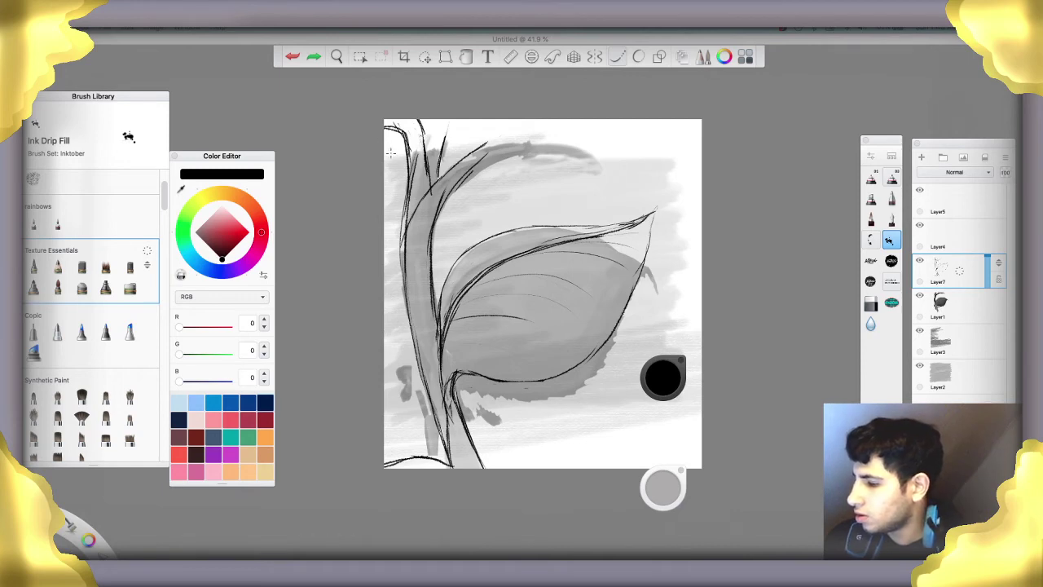
{"action": "left_click", "coordinate": [573, 148]}
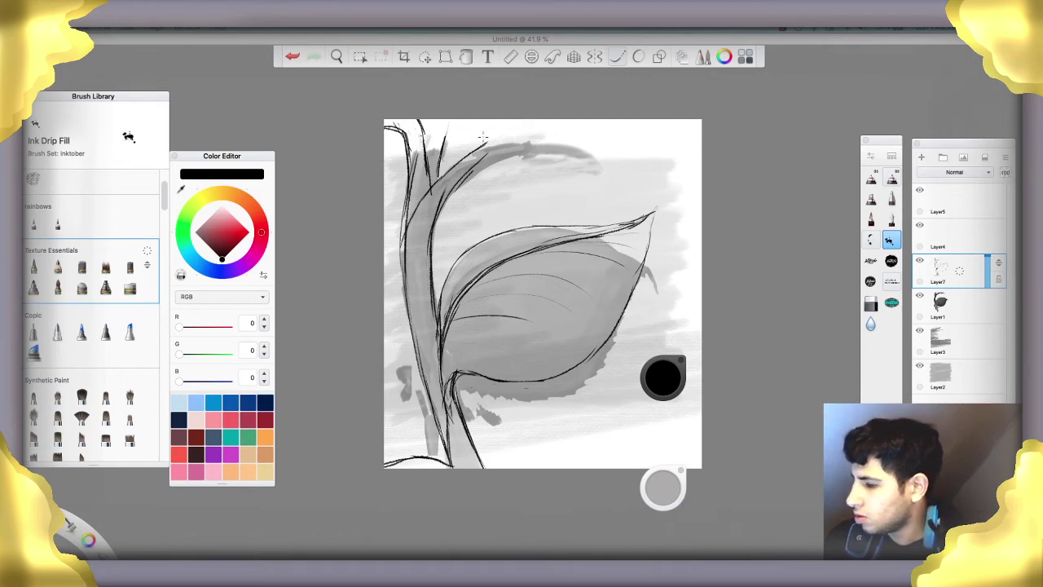
{"action": "left_click", "coordinate": [502, 148]}
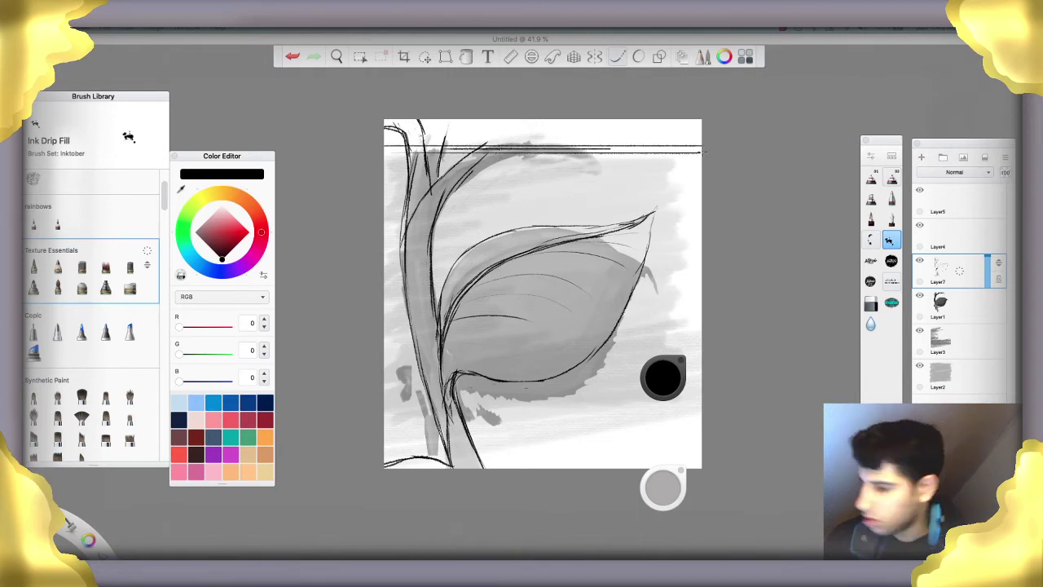
{"action": "key", "text": "ctrl+z"}
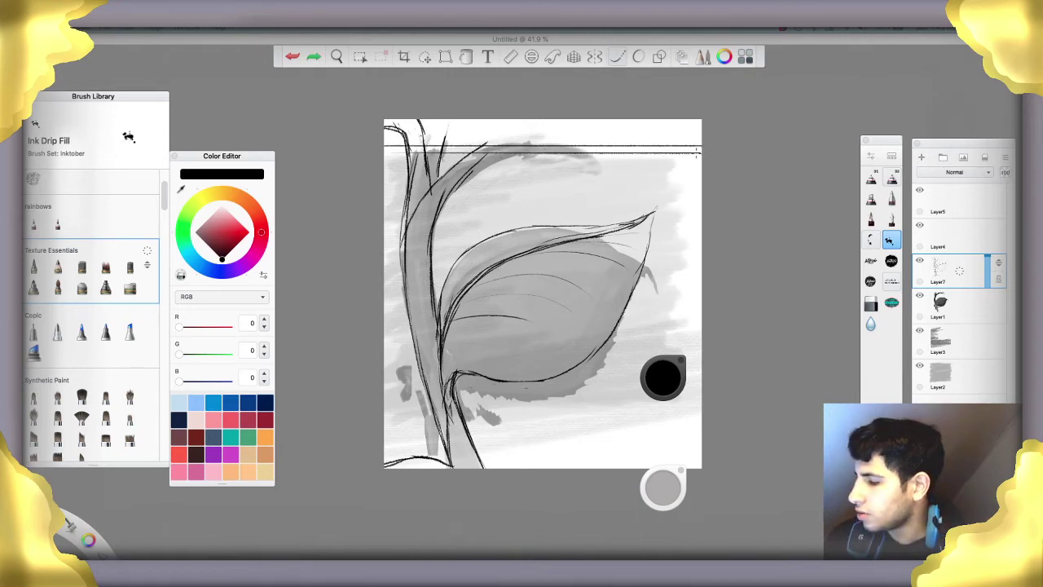
{"action": "key", "text": "super+z"}
Erase the branch lines around the horizontal line and redraw the branch's edges bending right along the grey shape
{"action": "key", "text": "e"}
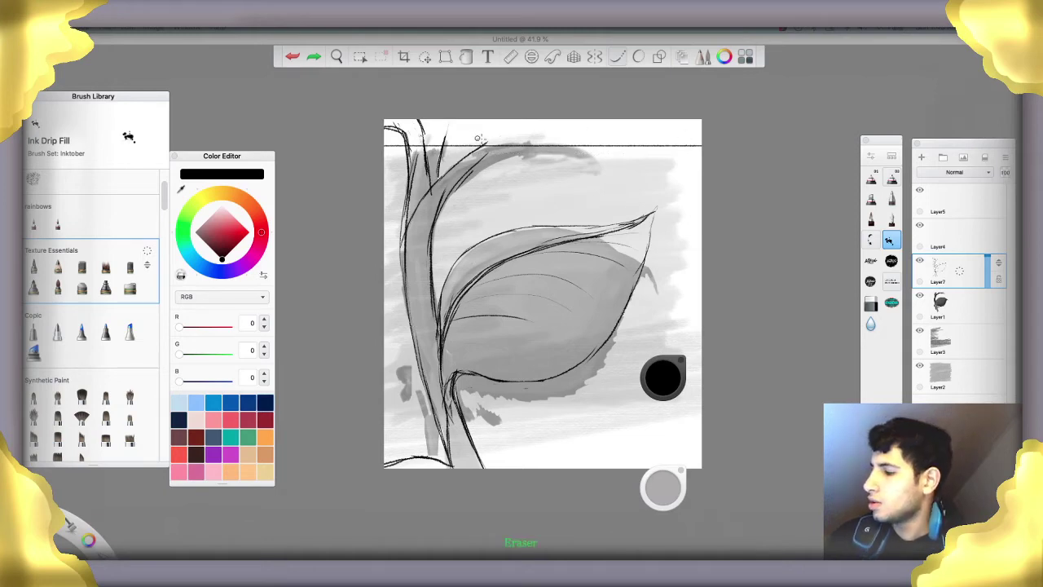
{"action": "left_click_drag", "start_coordinate": [394, 141], "coordinate": [563, 141]}
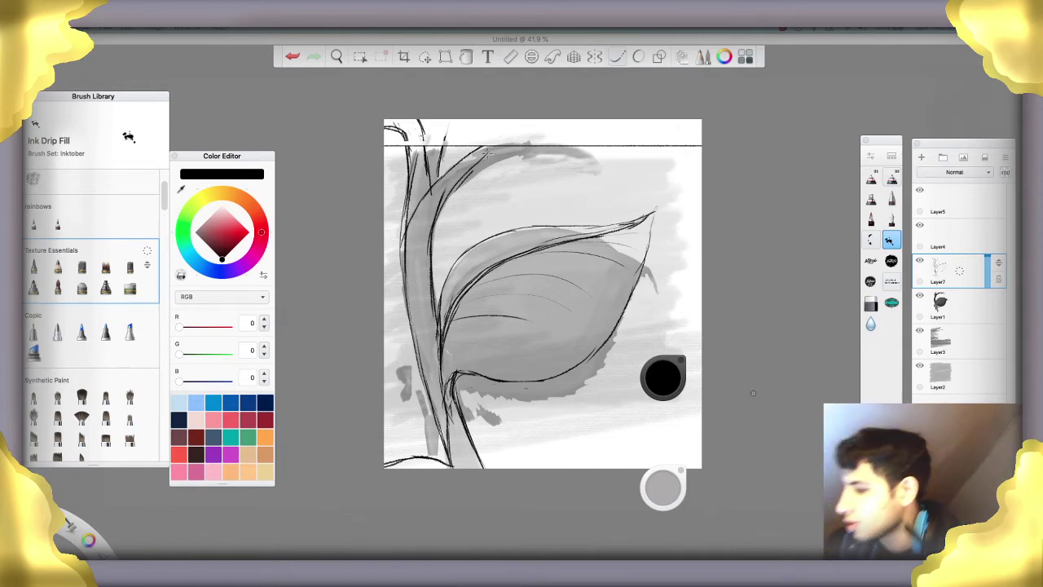
{"action": "key", "text": "e"}
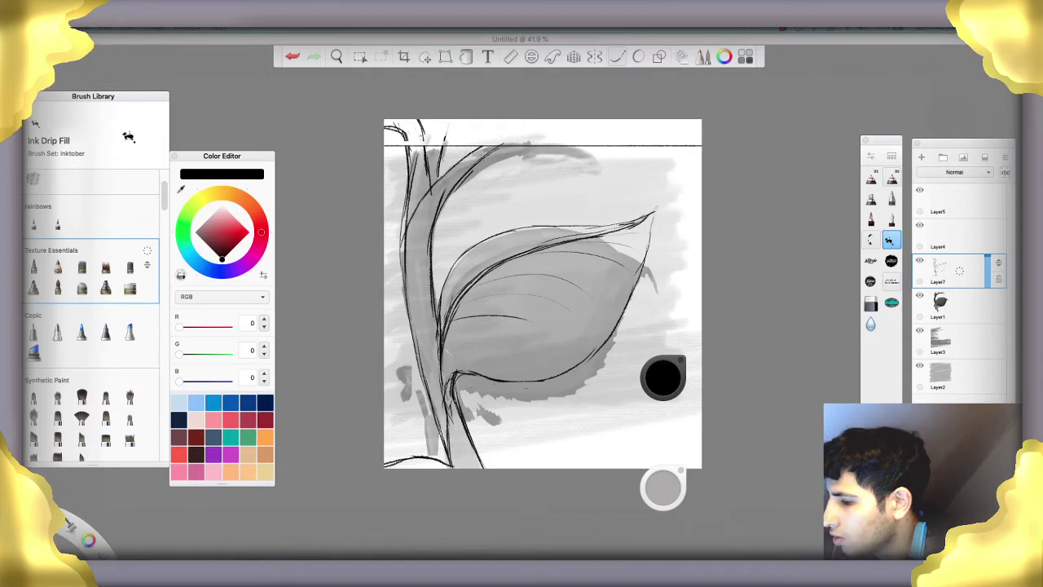
{"action": "mouse_move", "coordinate": [485, 153]}
{"action": "left_mouse_down"}
{"action": "mouse_move", "coordinate": [531, 148]}
{"action": "mouse_move", "coordinate": [466, 148]}
{"action": "mouse_move", "coordinate": [442, 171]}
{"action": "mouse_move", "coordinate": [469, 147]}
{"action": "left_mouse_up"}
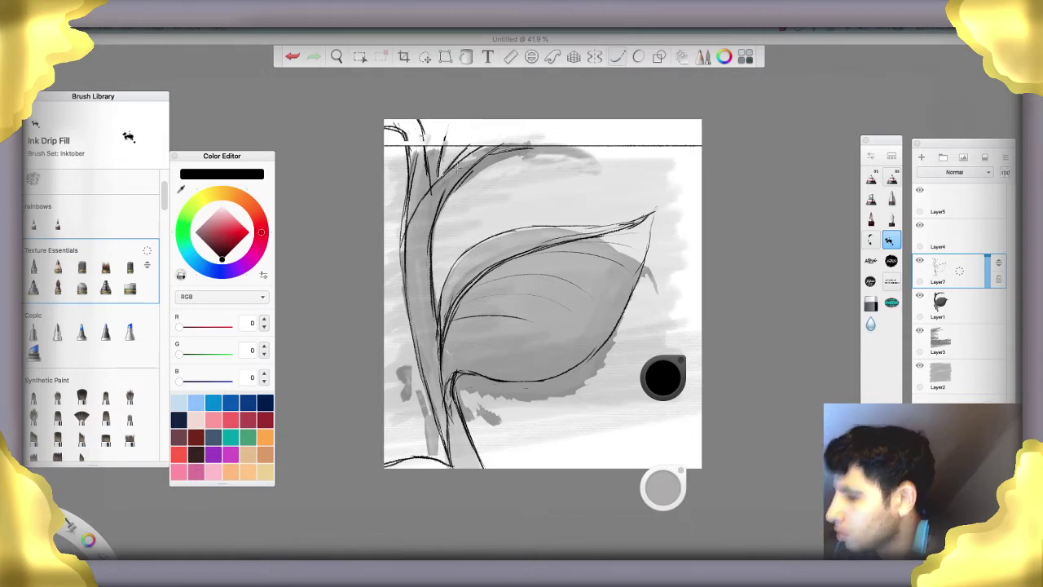
{"action": "key", "text": "e"}
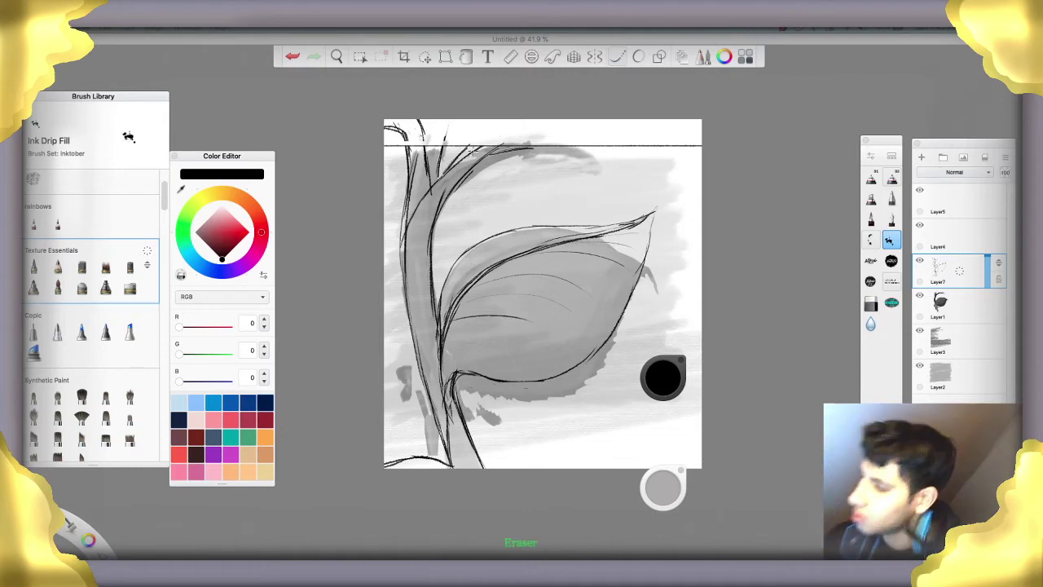
{"action": "left_click_drag", "start_coordinate": [475, 151], "coordinate": [453, 168]}
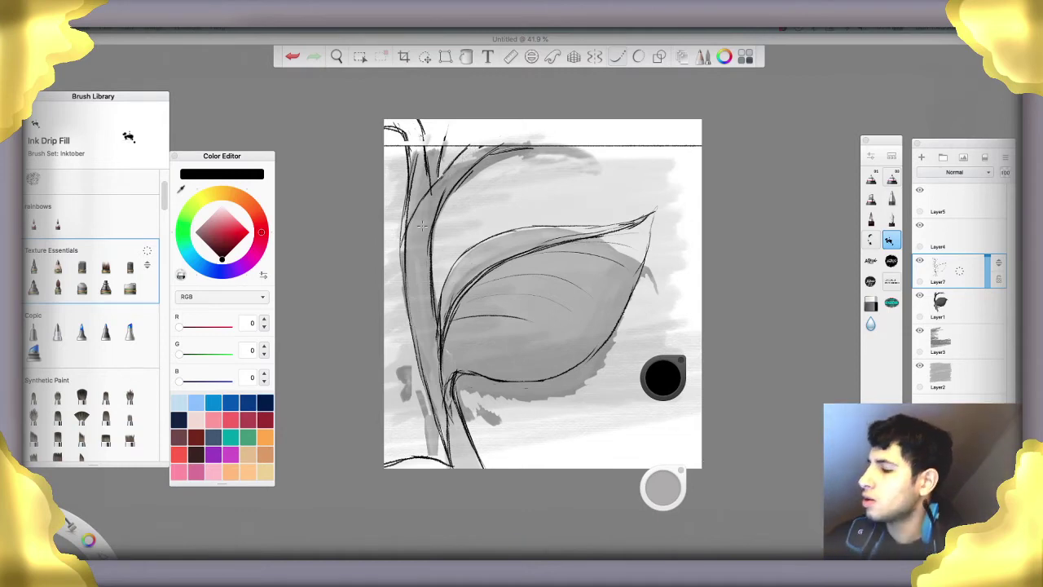
Ink short dashes inside the stem and erase the twigs above the horizontal line near the canvas's upper left corner
{"action": "mouse_move", "coordinate": [440, 209]}
{"action": "left_mouse_down"}
{"action": "mouse_move", "coordinate": [419, 245]}
{"action": "mouse_move", "coordinate": [433, 193]}
{"action": "mouse_move", "coordinate": [419, 222]}
{"action": "mouse_move", "coordinate": [420, 272]}
{"action": "mouse_move", "coordinate": [425, 242]}
{"action": "left_mouse_up"}
{"action": "key", "text": "e"}
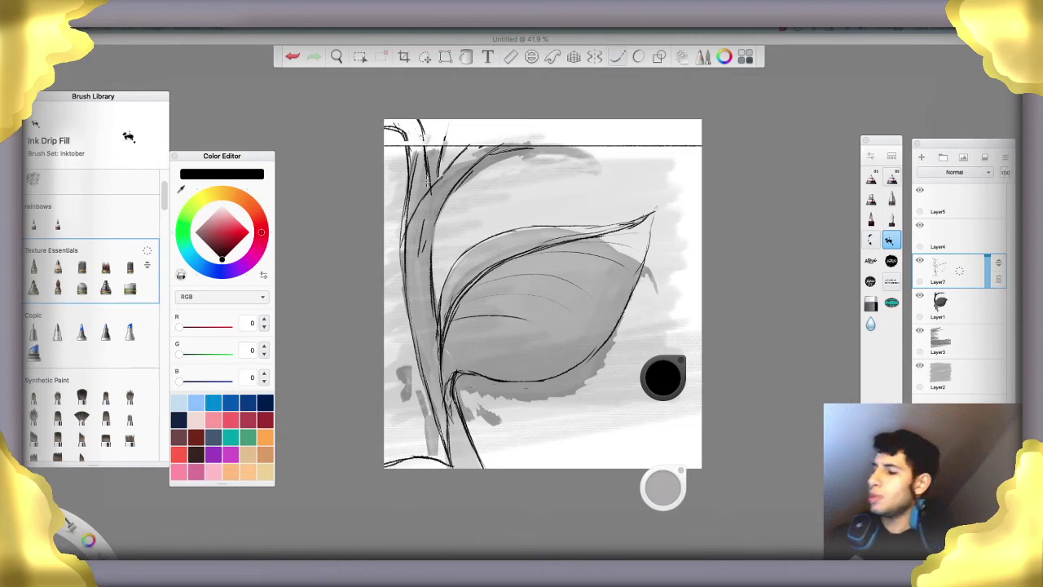
{"action": "key", "text": "e"}
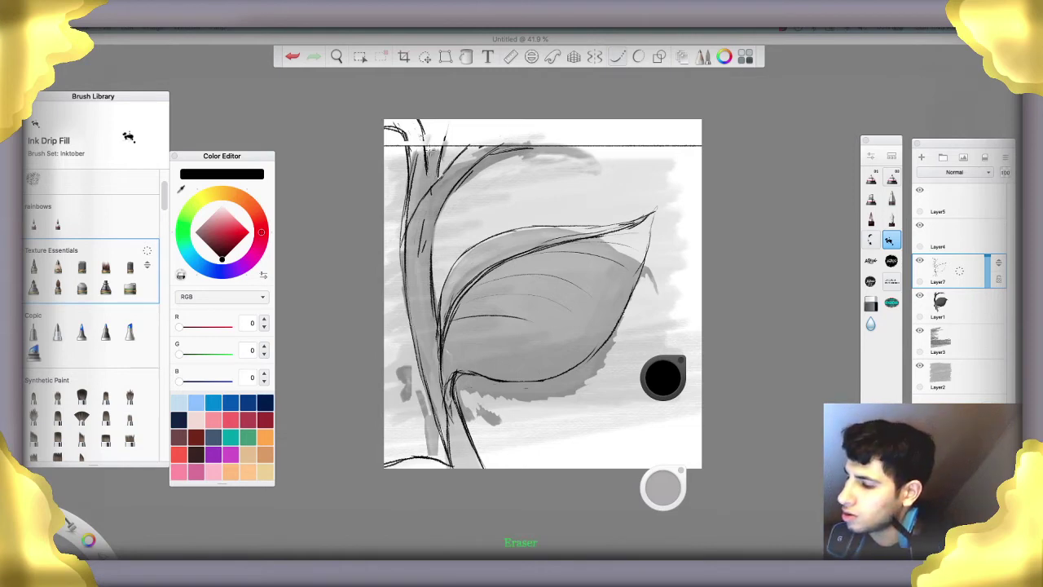
{"action": "mouse_move", "coordinate": [431, 148]}
{"action": "left_mouse_down"}
{"action": "mouse_move", "coordinate": [426, 169]}
{"action": "mouse_move", "coordinate": [418, 115]}
{"action": "mouse_move", "coordinate": [398, 132]}
{"action": "mouse_move", "coordinate": [388, 126]}
{"action": "left_mouse_up"}
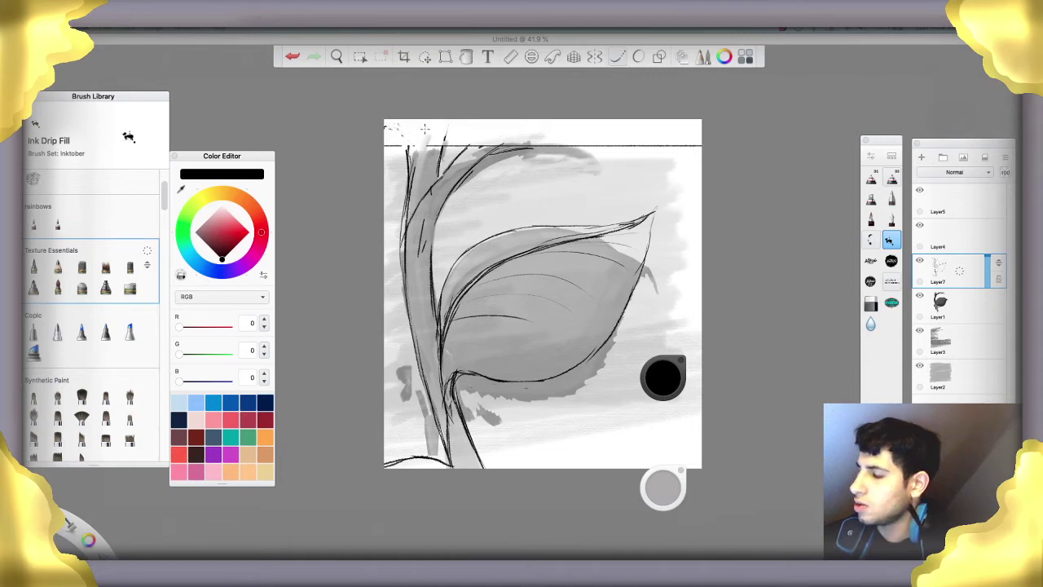
{"action": "key", "text": "p"}
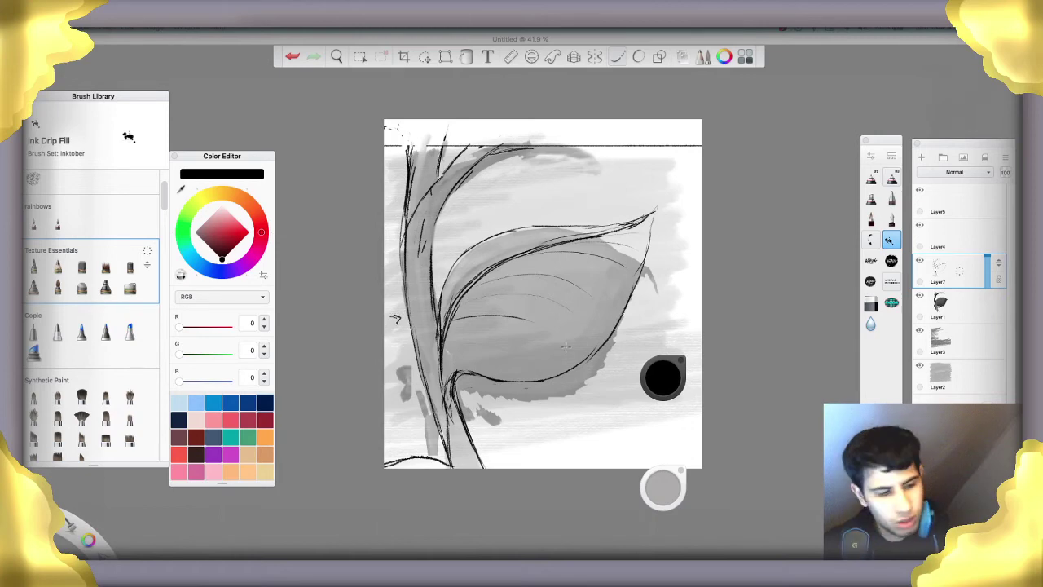
{"action": "key", "text": "ctrl+z"}
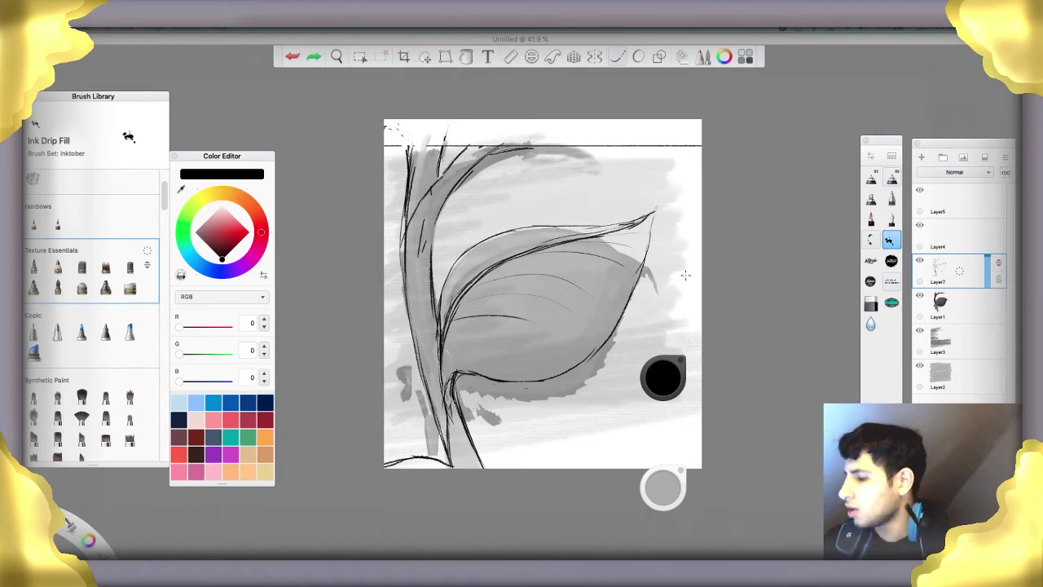
Make Layer4 the active layer and zoom in on the leaf to about 90%
{"action": "key", "text": "space"}
{"action": "mouse_move", "coordinate": [582, 368]}
{"action": "left_mouse_down"}
{"action": "mouse_move", "coordinate": [592, 377]}
{"action": "mouse_move", "coordinate": [573, 400]}
{"action": "mouse_move", "coordinate": [557, 391]}
{"action": "left_mouse_up"}
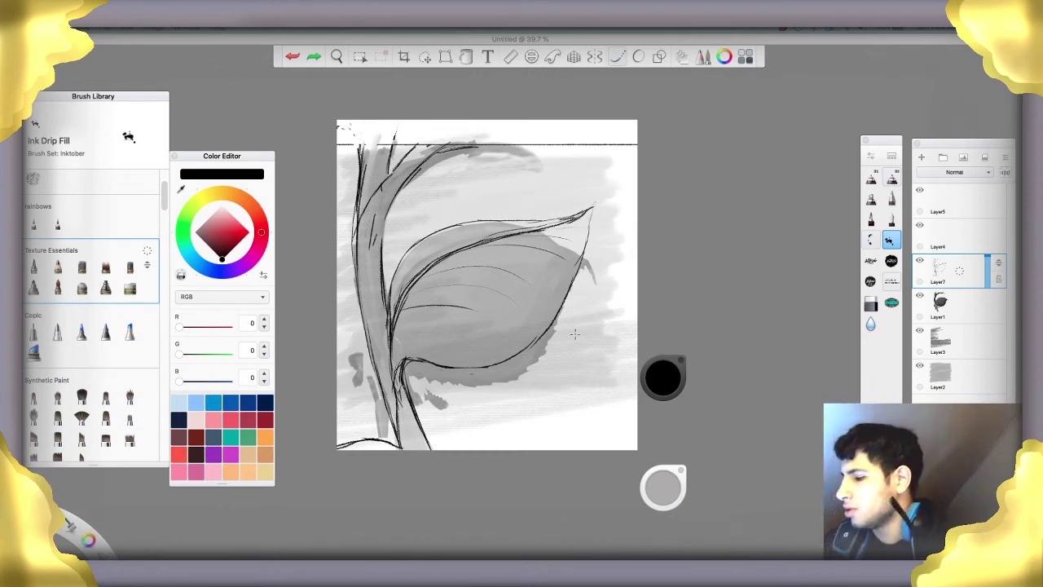
{"action": "left_click", "coordinate": [948, 237]}
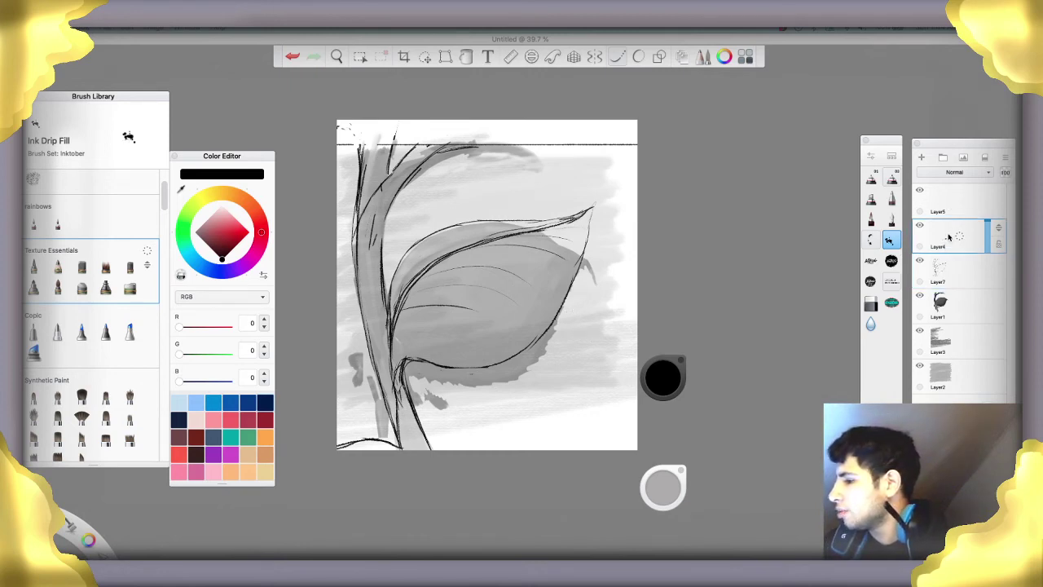
{"action": "key", "text": "space"}
{"action": "left_click_drag", "start_coordinate": [522, 317], "coordinate": [602, 299]}
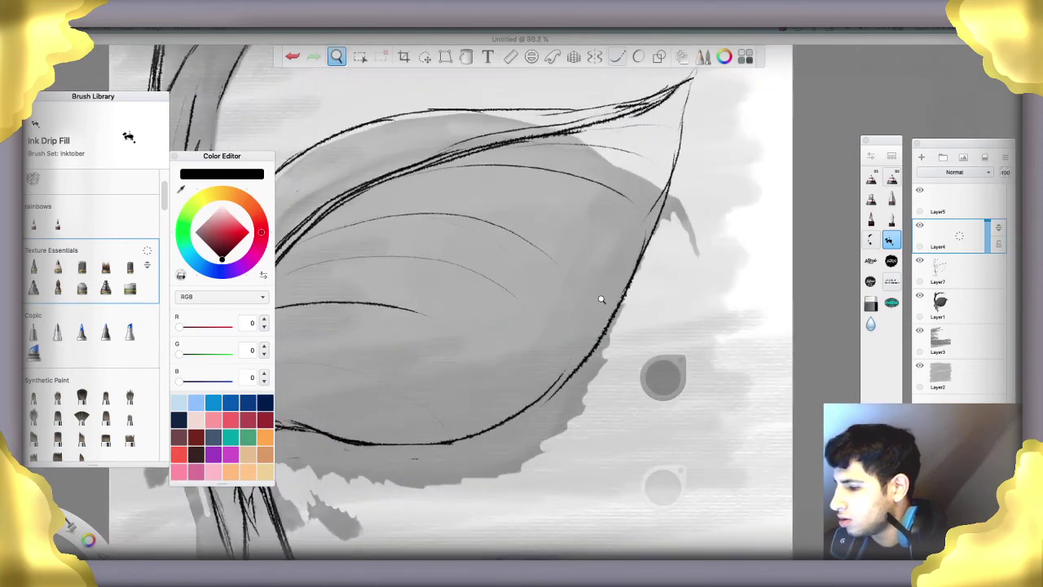
Return to the brush and close the Color Editor and Brush Library to clear the canvas area
{"action": "key", "text": "b"}
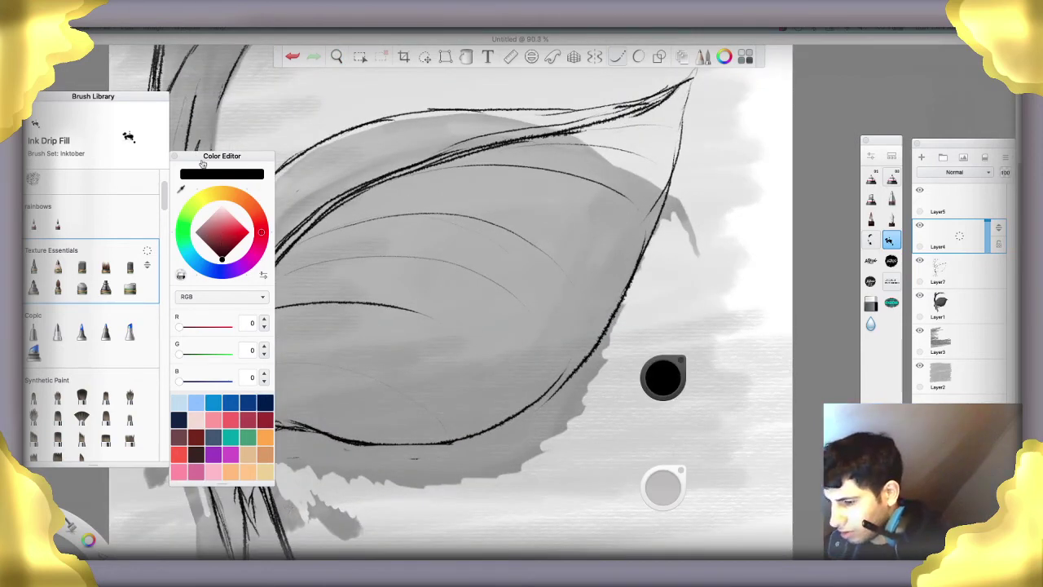
{"action": "left_click", "coordinate": [175, 156]}
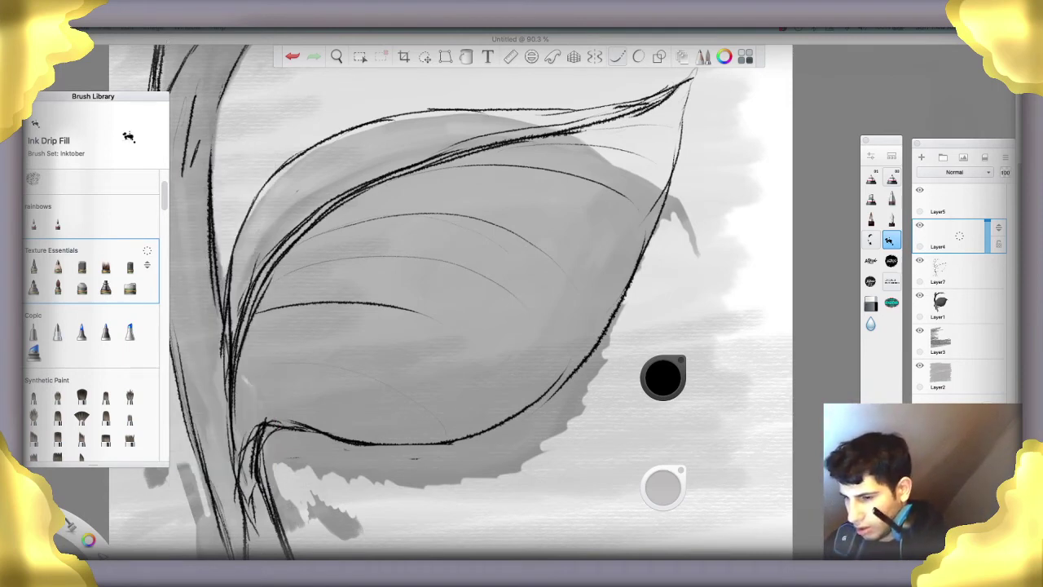
{"action": "left_click", "coordinate": [29, 96]}
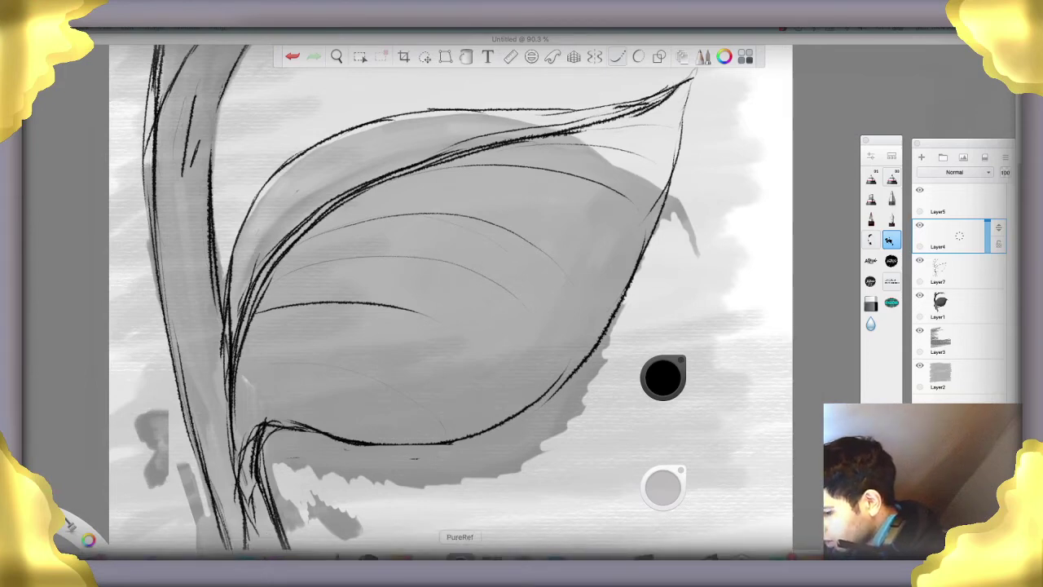
Switch to PureRef, dismiss the update notice and fill the enlarged board with five ladybug reference photos
{"action": "key", "text": "Tab"}
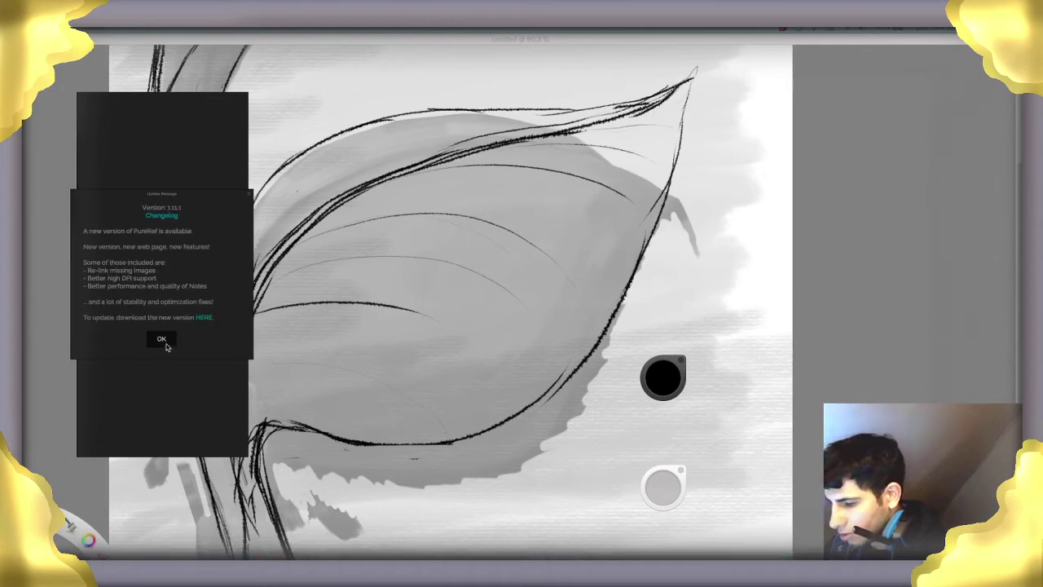
{"action": "left_click", "coordinate": [166, 343]}
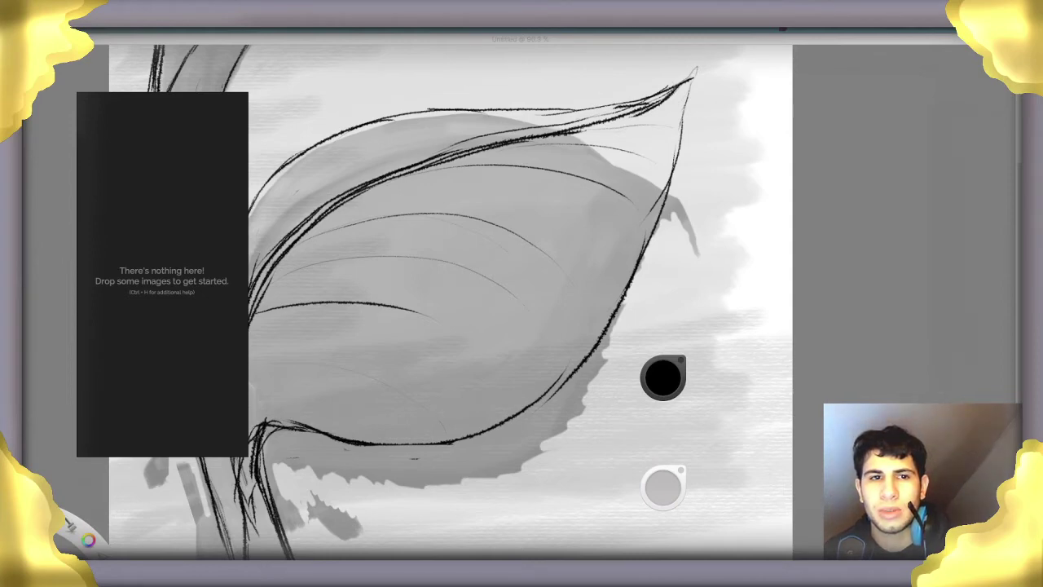
{"action": "left_click_drag", "start_coordinate": [25, 304], "coordinate": [151, 194]}
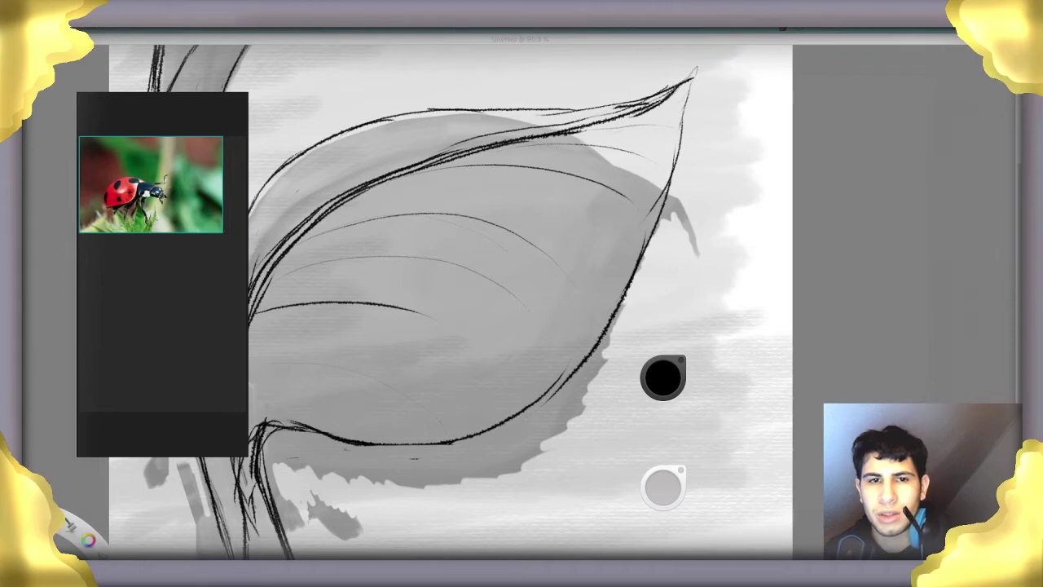
{"action": "left_click_drag", "start_coordinate": [244, 423], "coordinate": [167, 275]}
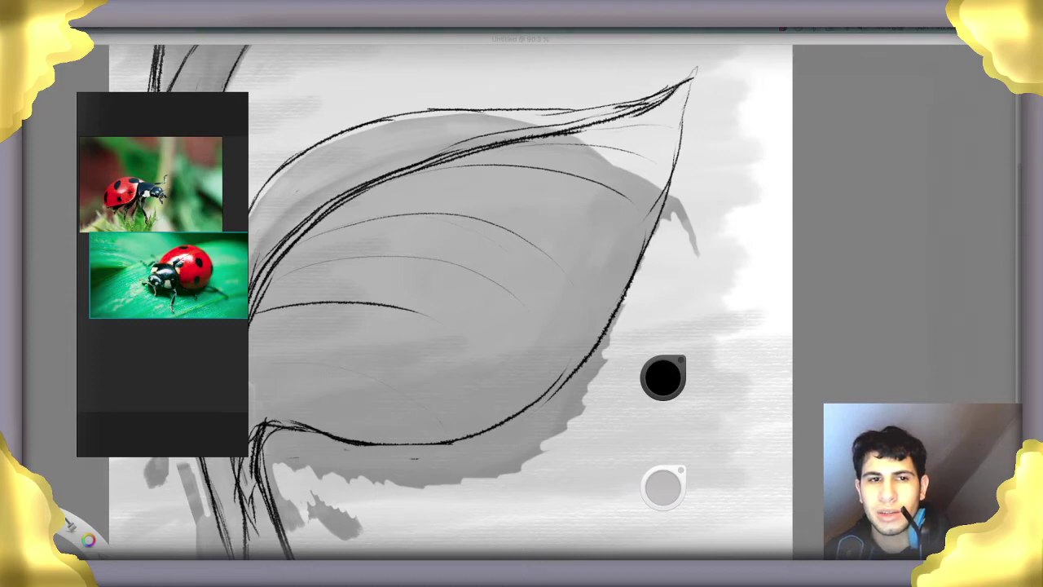
{"action": "mouse_move", "coordinate": [17, 430]}
{"action": "left_mouse_down"}
{"action": "mouse_move", "coordinate": [142, 408]}
{"action": "mouse_move", "coordinate": [119, 390]}
{"action": "mouse_move", "coordinate": [69, 423]}
{"action": "mouse_move", "coordinate": [16, 428]}
{"action": "left_mouse_up"}
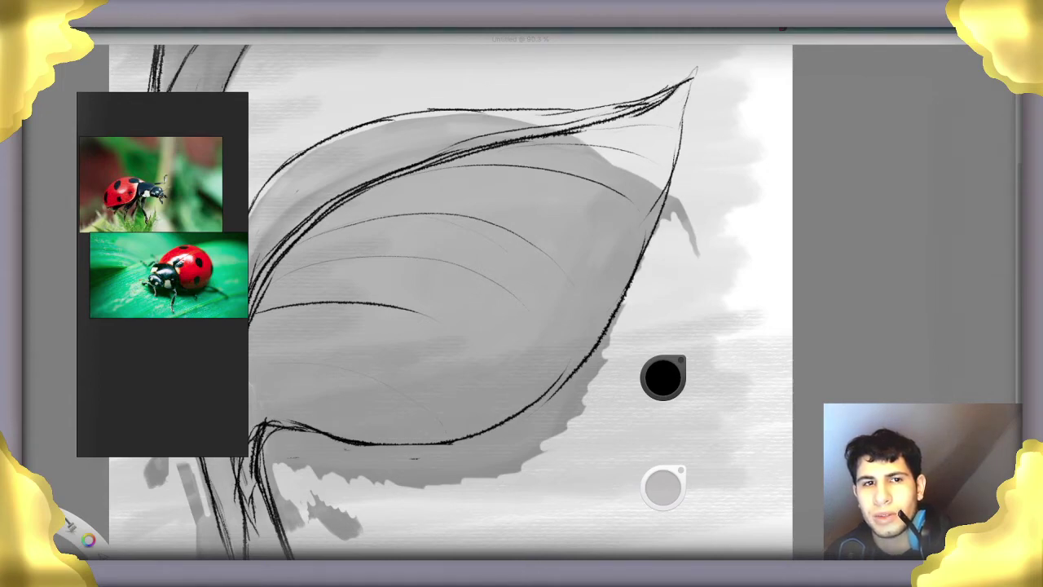
{"action": "left_click_drag", "start_coordinate": [284, 559], "coordinate": [153, 376]}
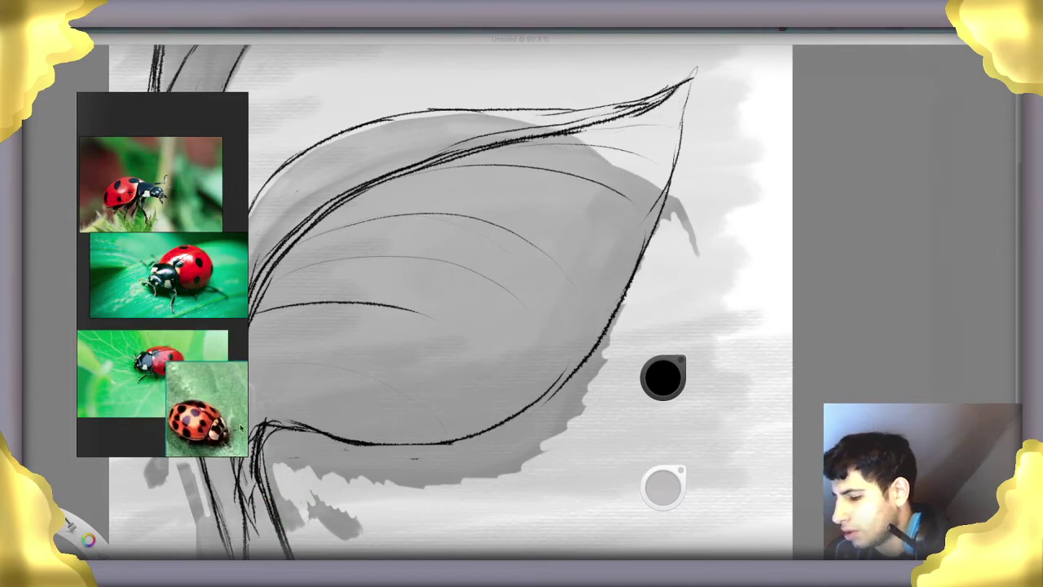
{"action": "left_click_drag", "start_coordinate": [241, 454], "coordinate": [261, 488]}
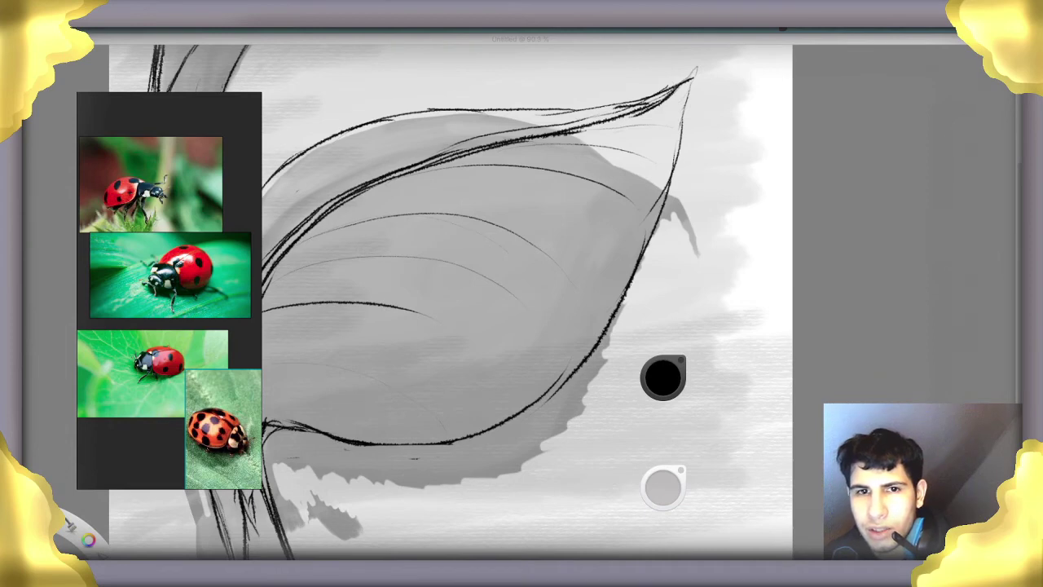
{"action": "left_click_drag", "start_coordinate": [93, 398], "coordinate": [140, 465]}
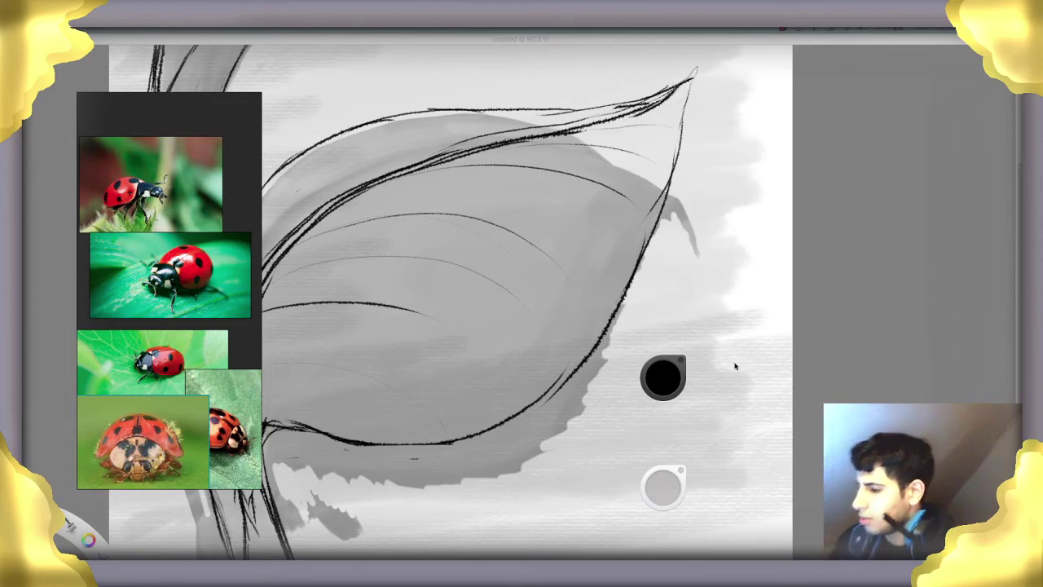
Return to SketchBook and place the reference board beside the canvas, clear of the leaf drawing
{"action": "key", "text": "Tab"}
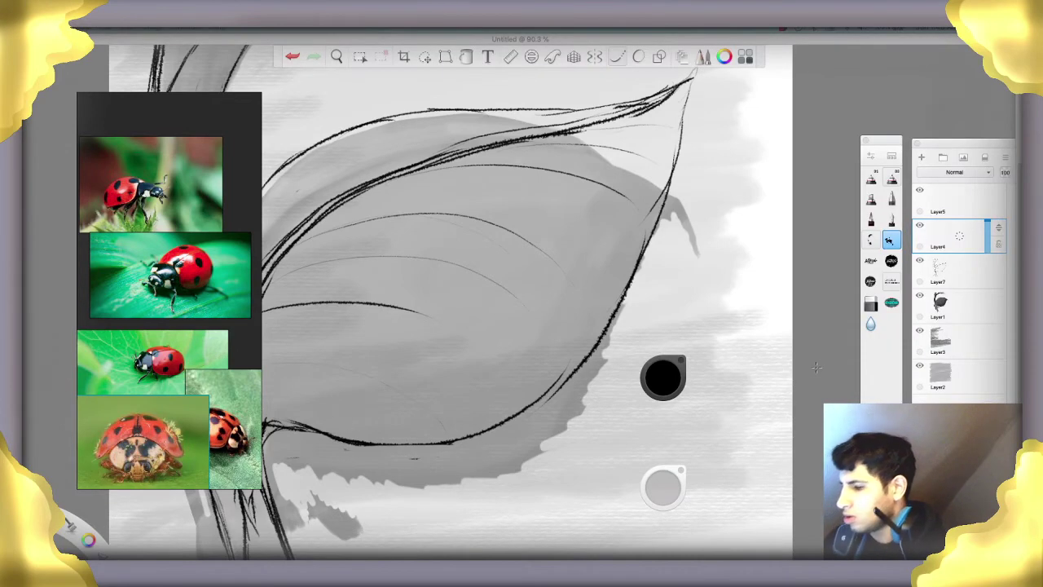
{"action": "left_click_drag", "start_coordinate": [184, 121], "coordinate": [124, 121]}
{"action": "scroll", "coordinate": [375, 220], "scroll_direction": "down", "scroll_amount": 4}
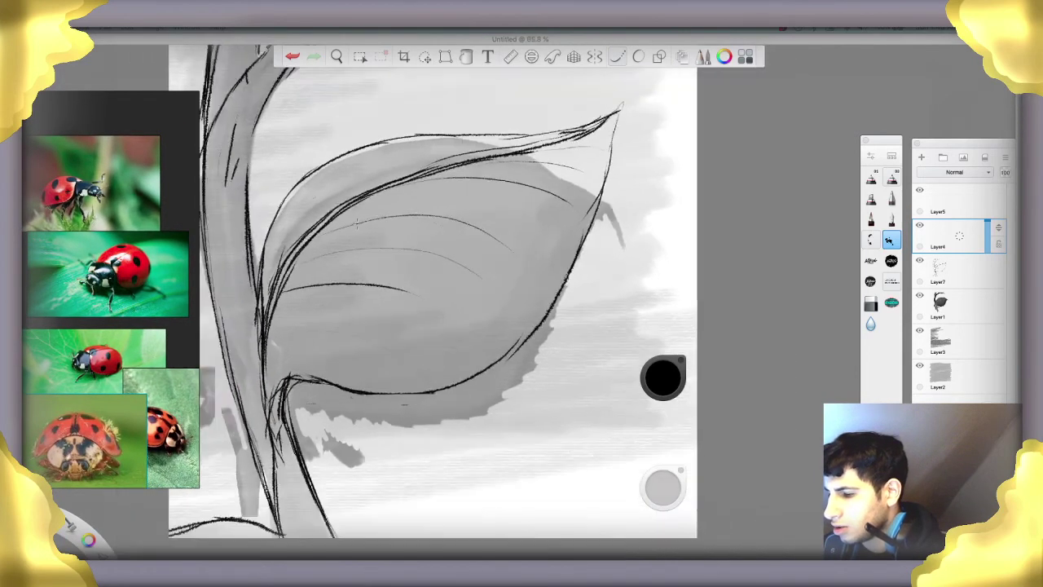
{"action": "key", "text": "Tab"}
{"action": "mouse_move", "coordinate": [150, 116]}
{"action": "left_mouse_down"}
{"action": "mouse_move", "coordinate": [186, 123]}
{"action": "mouse_move", "coordinate": [174, 117]}
{"action": "left_mouse_up"}
{"action": "key", "text": "Tab"}
{"action": "scroll", "coordinate": [666, 311], "scroll_direction": "up", "scroll_amount": 2}
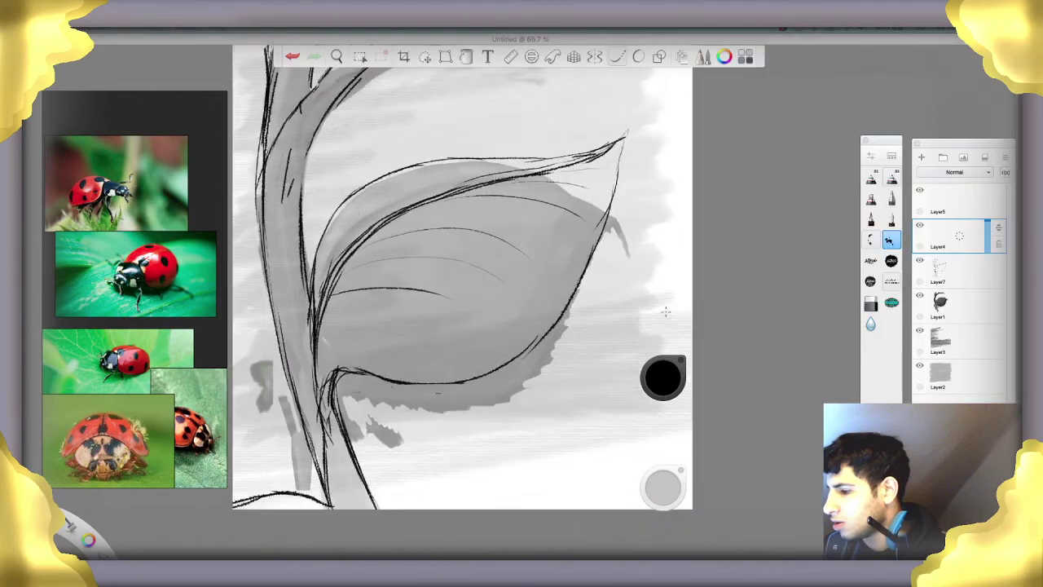
Sketch a small circle for the ladybug's body on the upper part of the leaf and erase stray lines at its lower edge
{"action": "key", "text": "space"}
{"action": "left_click_drag", "start_coordinate": [628, 345], "coordinate": [619, 353]}
{"action": "left_click_drag", "start_coordinate": [651, 380], "coordinate": [617, 425]}
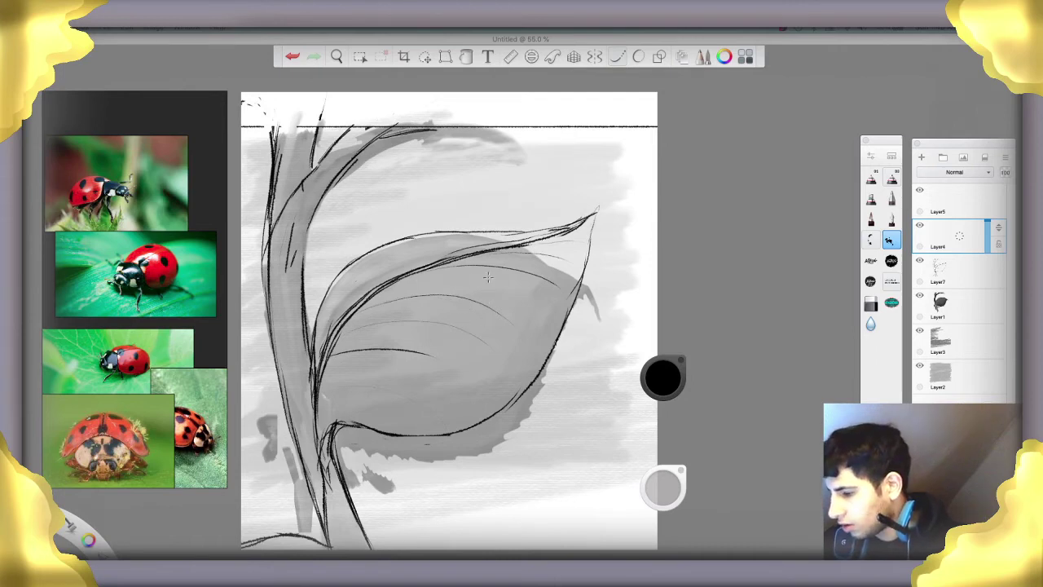
{"action": "mouse_move", "coordinate": [468, 281]}
{"action": "left_mouse_down"}
{"action": "mouse_move", "coordinate": [457, 325]}
{"action": "mouse_move", "coordinate": [500, 311]}
{"action": "mouse_move", "coordinate": [465, 322]}
{"action": "mouse_move", "coordinate": [498, 321]}
{"action": "mouse_move", "coordinate": [490, 283]}
{"action": "mouse_move", "coordinate": [452, 307]}
{"action": "mouse_move", "coordinate": [451, 297]}
{"action": "mouse_move", "coordinate": [492, 274]}
{"action": "mouse_move", "coordinate": [453, 293]}
{"action": "mouse_move", "coordinate": [492, 275]}
{"action": "mouse_move", "coordinate": [458, 280]}
{"action": "mouse_move", "coordinate": [493, 282]}
{"action": "mouse_move", "coordinate": [481, 271]}
{"action": "mouse_move", "coordinate": [449, 304]}
{"action": "mouse_move", "coordinate": [453, 315]}
{"action": "mouse_move", "coordinate": [510, 289]}
{"action": "left_mouse_up"}
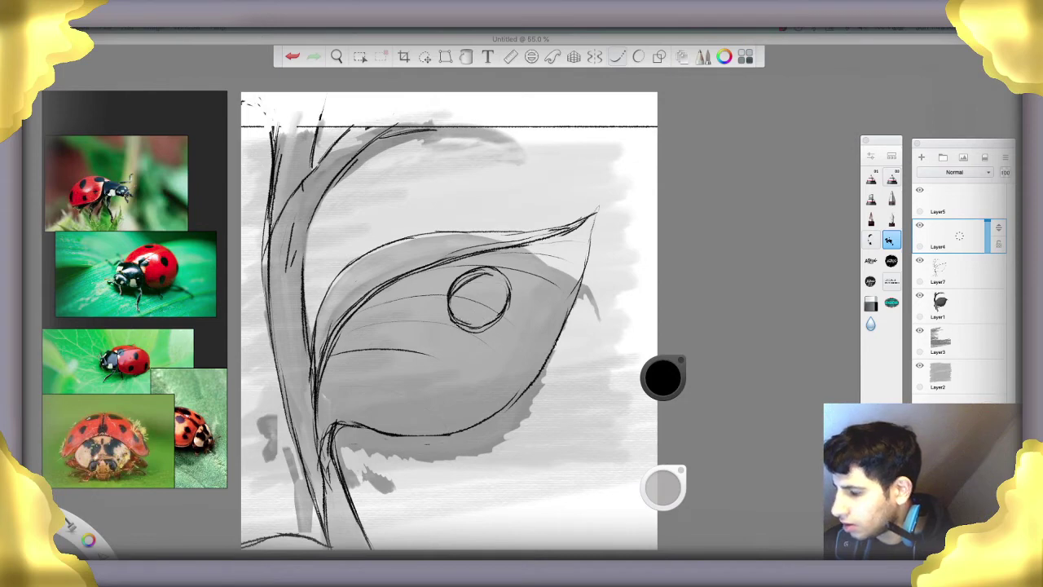
{"action": "key", "text": "e"}
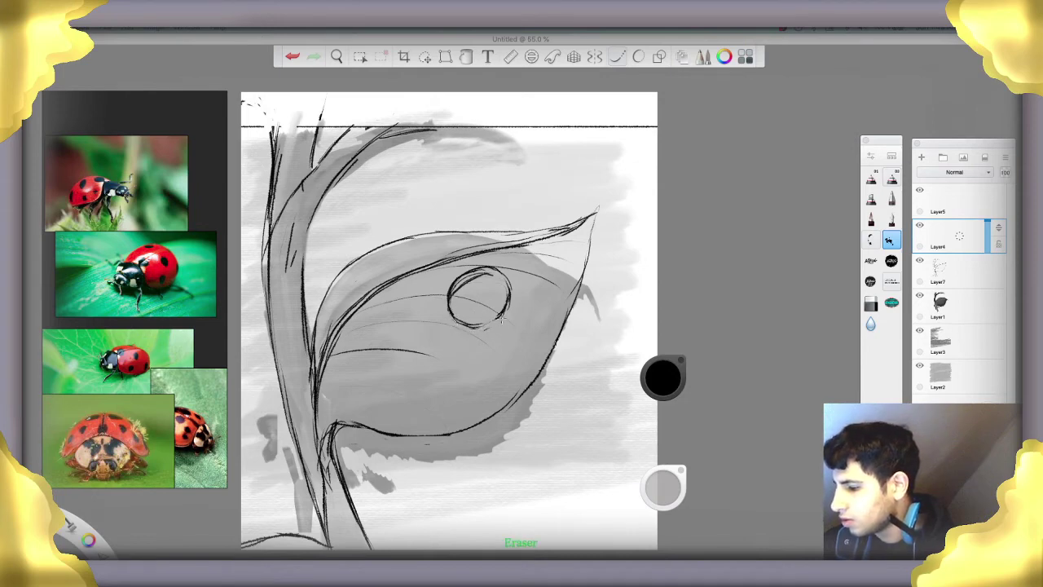
{"action": "key", "text": "e"}
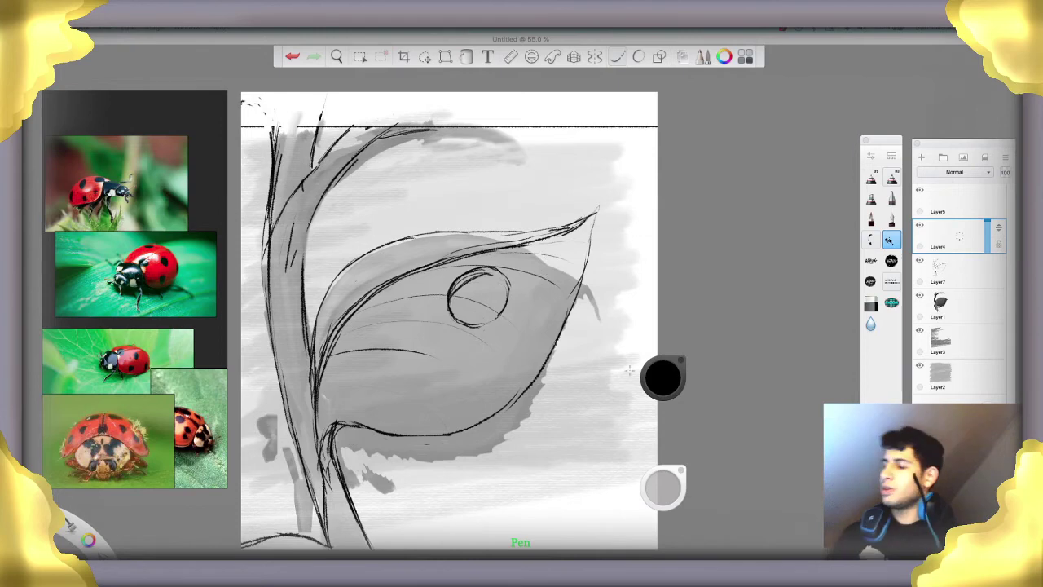
Start the 15:00 timer for the task "video for the day" and close its popup
{"action": "left_click", "coordinate": [797, 35]}
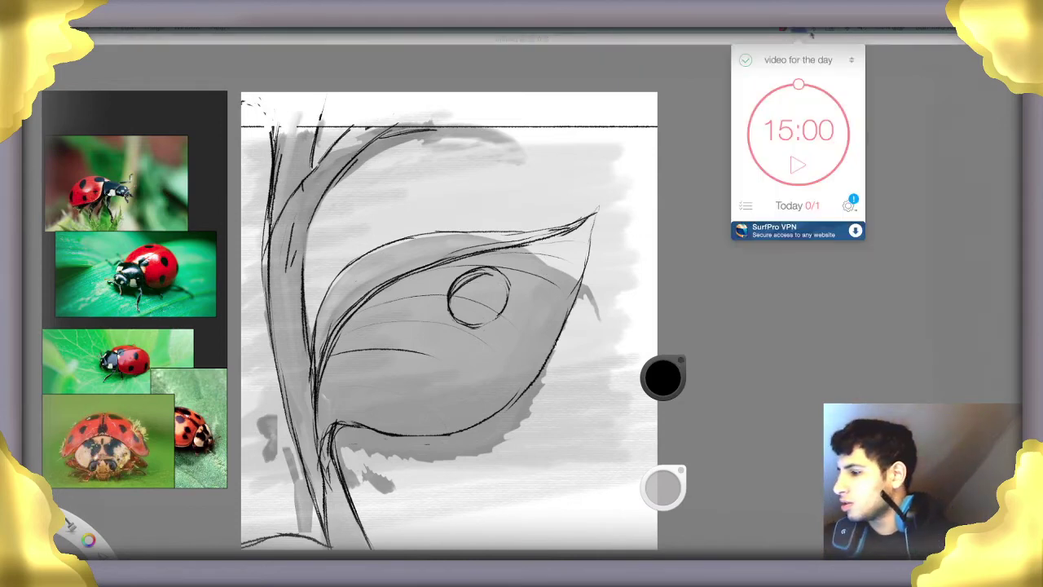
{"action": "left_click", "coordinate": [811, 169]}
{"action": "left_click", "coordinate": [763, 305]}
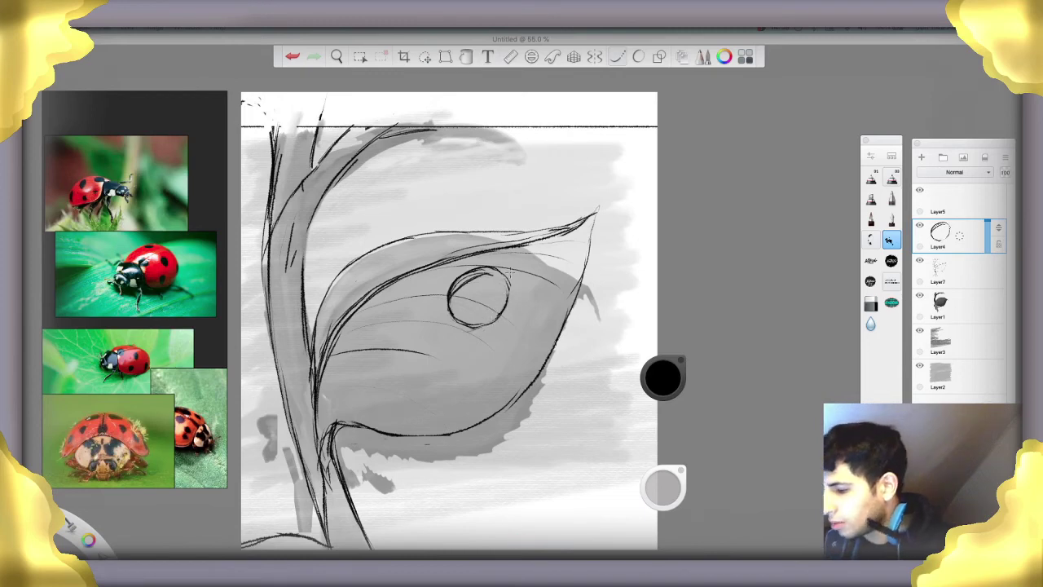
Draw a thick curved line inside the ladybug's circle to divide the wing cases
{"action": "key", "text": "space"}
{"action": "left_click_drag", "start_coordinate": [511, 302], "coordinate": [583, 284]}
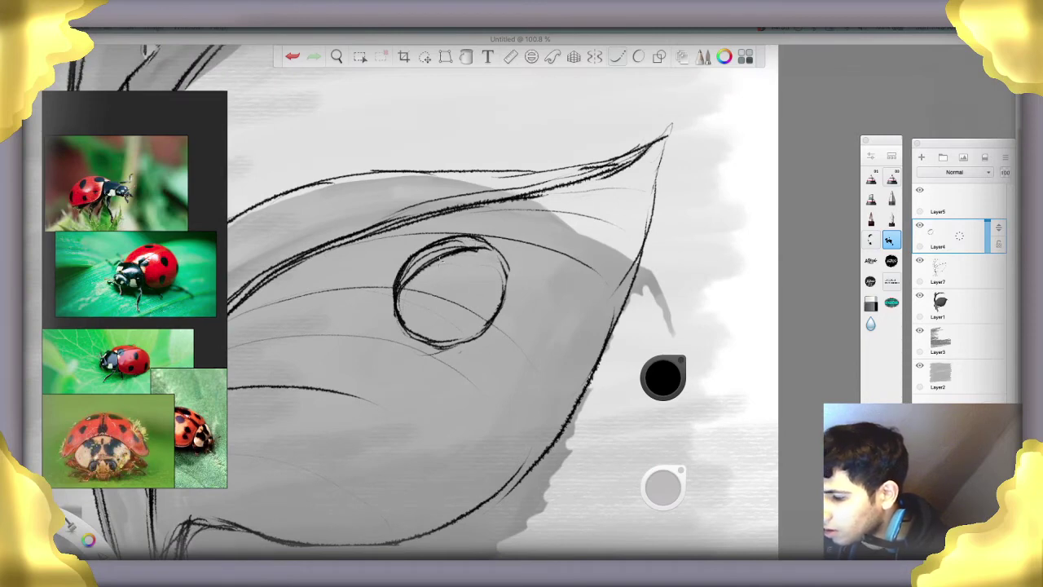
{"action": "mouse_move", "coordinate": [406, 292]}
{"action": "left_mouse_down"}
{"action": "mouse_move", "coordinate": [421, 275]}
{"action": "mouse_move", "coordinate": [400, 318]}
{"action": "mouse_move", "coordinate": [465, 248]}
{"action": "mouse_move", "coordinate": [495, 245]}
{"action": "left_mouse_up"}
{"action": "left_click_drag", "start_coordinate": [406, 287], "coordinate": [442, 251]}
Add a small head with two forked antennae at the body's upper right and redraw the body's right edge
{"action": "key", "text": "e"}
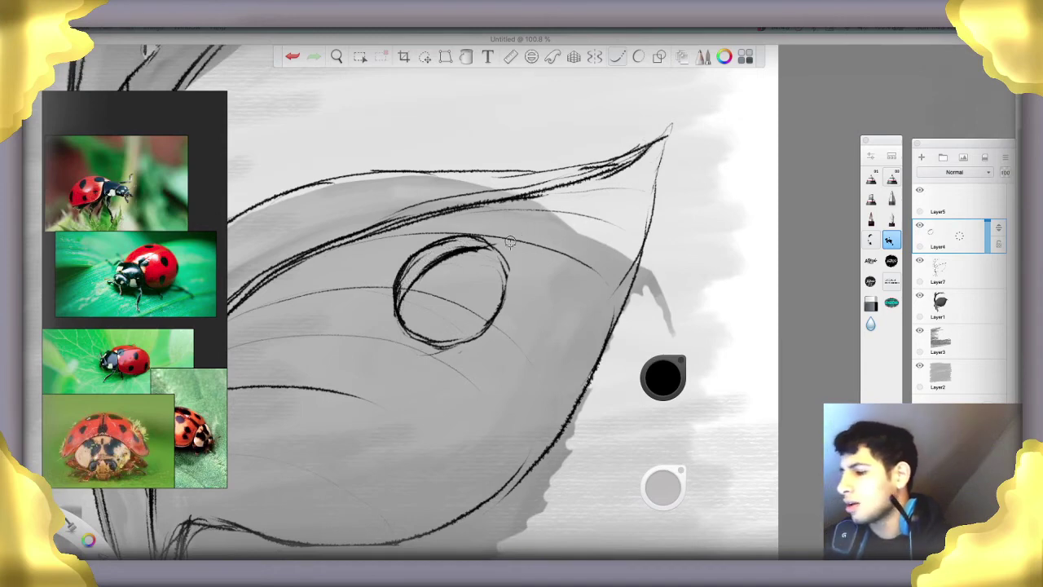
{"action": "left_click_drag", "start_coordinate": [478, 236], "coordinate": [501, 232]}
{"action": "mouse_move", "coordinate": [511, 276]}
{"action": "left_mouse_down"}
{"action": "mouse_move", "coordinate": [517, 253]}
{"action": "mouse_move", "coordinate": [497, 231]}
{"action": "mouse_move", "coordinate": [480, 230]}
{"action": "mouse_move", "coordinate": [512, 243]}
{"action": "left_mouse_up"}
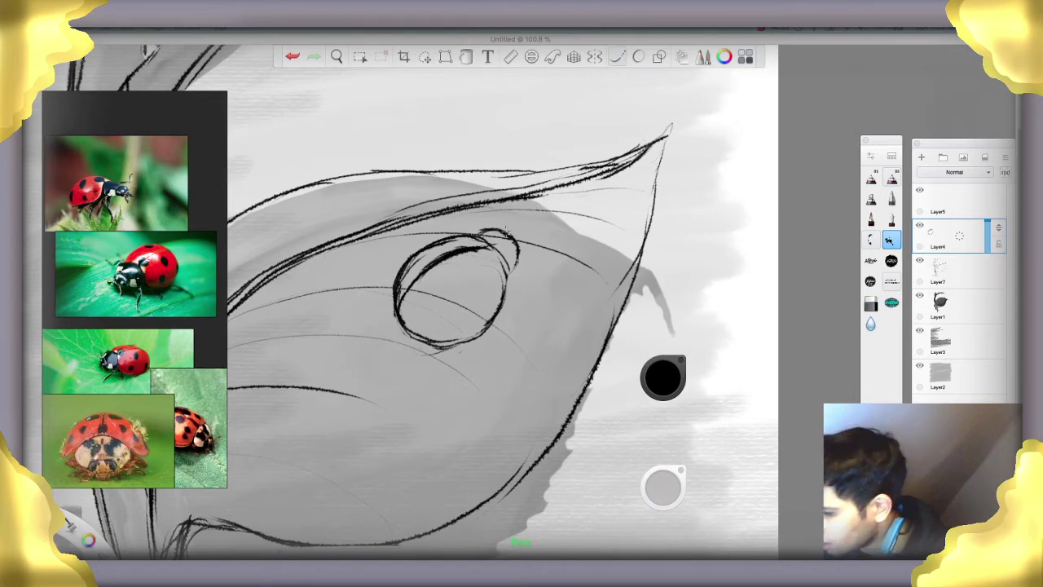
{"action": "left_click_drag", "start_coordinate": [514, 230], "coordinate": [521, 238]}
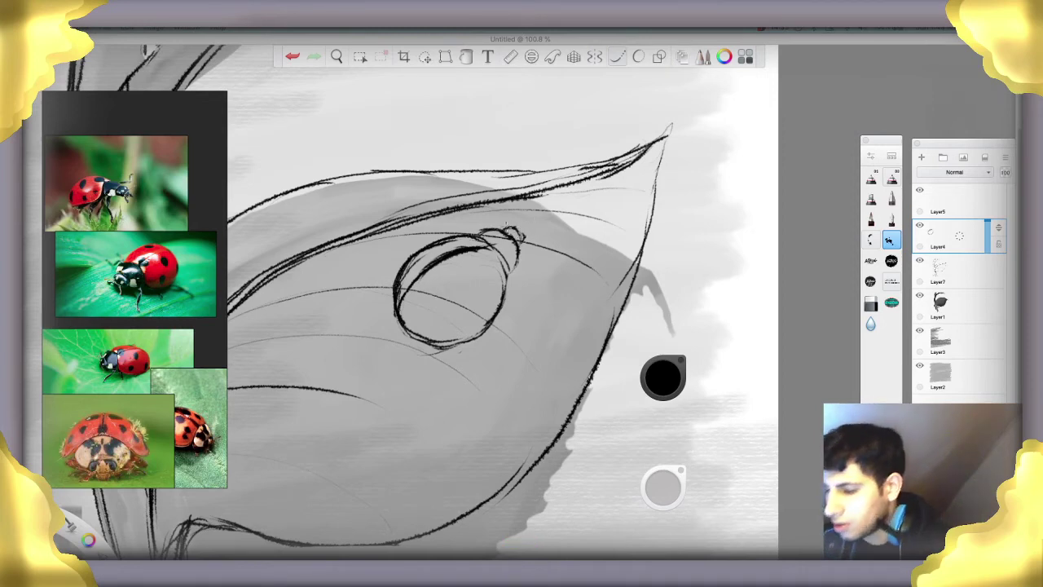
{"action": "mouse_move", "coordinate": [521, 238]}
{"action": "left_mouse_down"}
{"action": "mouse_move", "coordinate": [536, 238]}
{"action": "mouse_move", "coordinate": [516, 218]}
{"action": "left_mouse_up"}
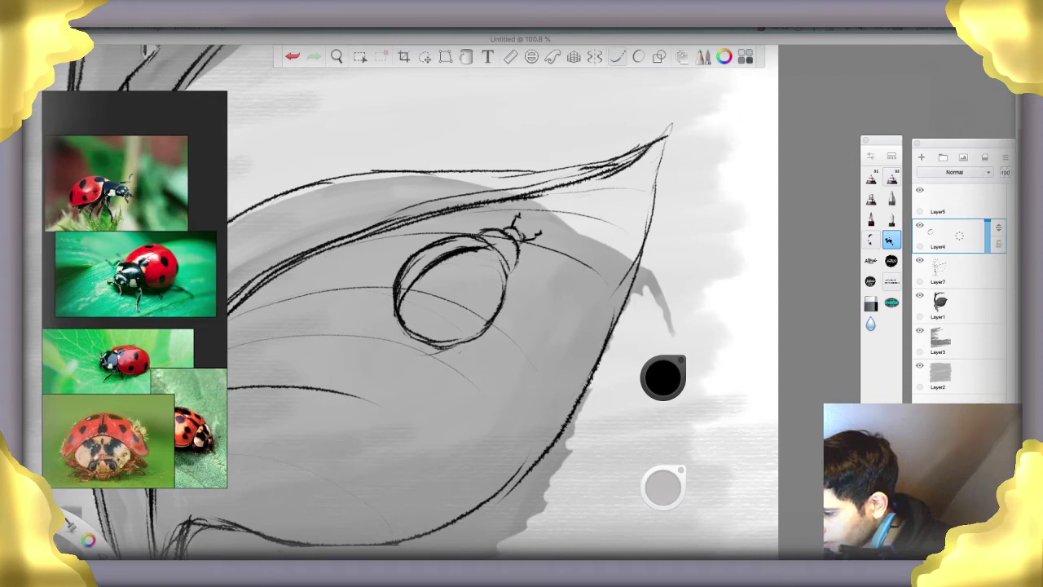
{"action": "left_click_drag", "start_coordinate": [505, 253], "coordinate": [505, 306]}
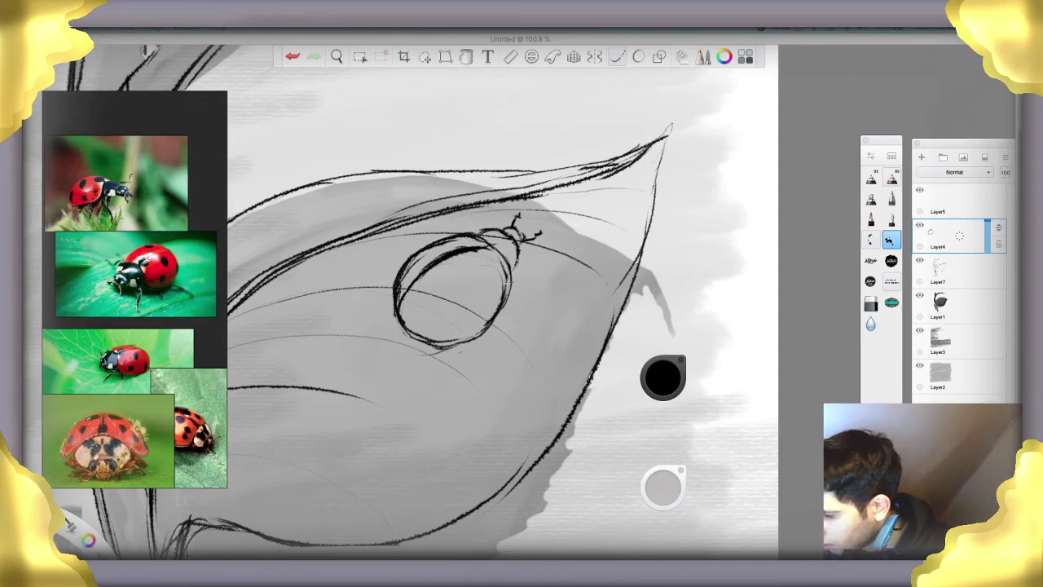
{"action": "left_click_drag", "start_coordinate": [509, 272], "coordinate": [505, 300]}
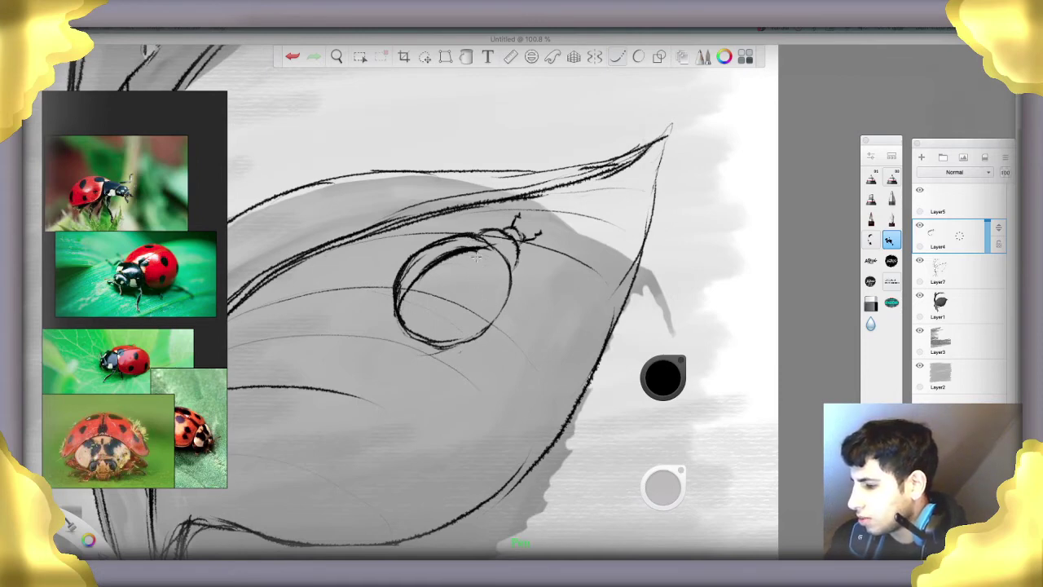
Draw five small round spots on the ladybug's wing cases, two of them above or on the dividing line
{"action": "mouse_move", "coordinate": [490, 258]}
{"action": "left_mouse_down"}
{"action": "mouse_move", "coordinate": [481, 273]}
{"action": "mouse_move", "coordinate": [474, 262]}
{"action": "mouse_move", "coordinate": [488, 259]}
{"action": "left_mouse_up"}
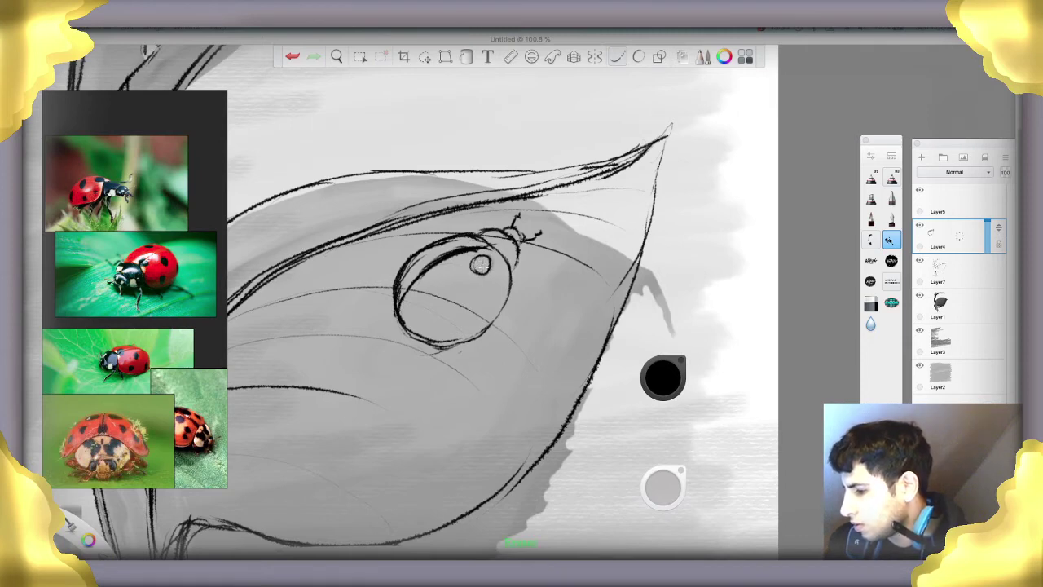
{"action": "mouse_move", "coordinate": [465, 320]}
{"action": "left_mouse_down"}
{"action": "mouse_move", "coordinate": [417, 286]}
{"action": "mouse_move", "coordinate": [429, 284]}
{"action": "mouse_move", "coordinate": [424, 294]}
{"action": "left_mouse_up"}
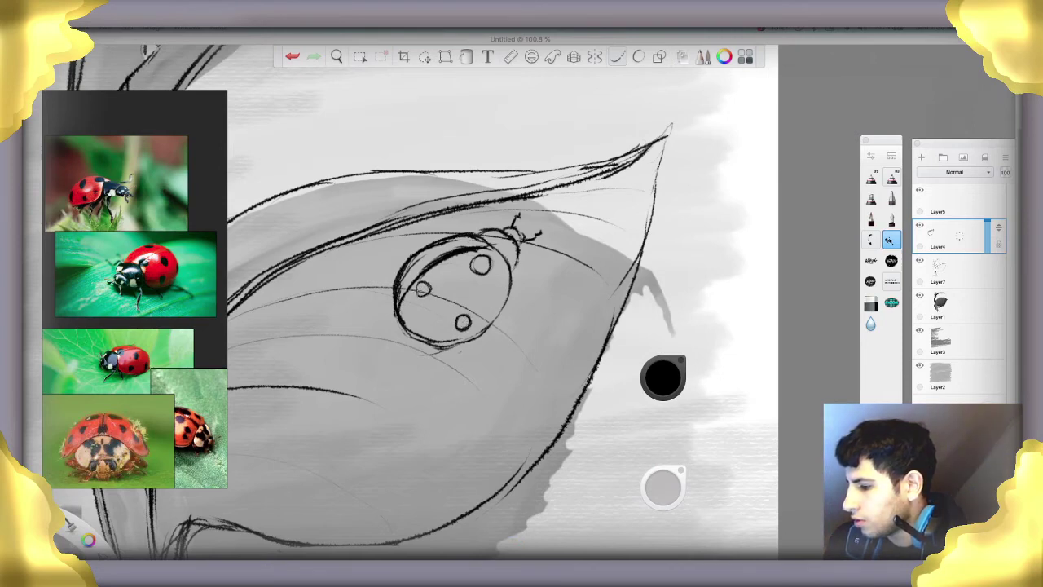
{"action": "mouse_move", "coordinate": [466, 236]}
{"action": "left_mouse_down"}
{"action": "mouse_move", "coordinate": [450, 245]}
{"action": "mouse_move", "coordinate": [462, 239]}
{"action": "left_mouse_up"}
{"action": "left_click_drag", "start_coordinate": [416, 266], "coordinate": [428, 265]}
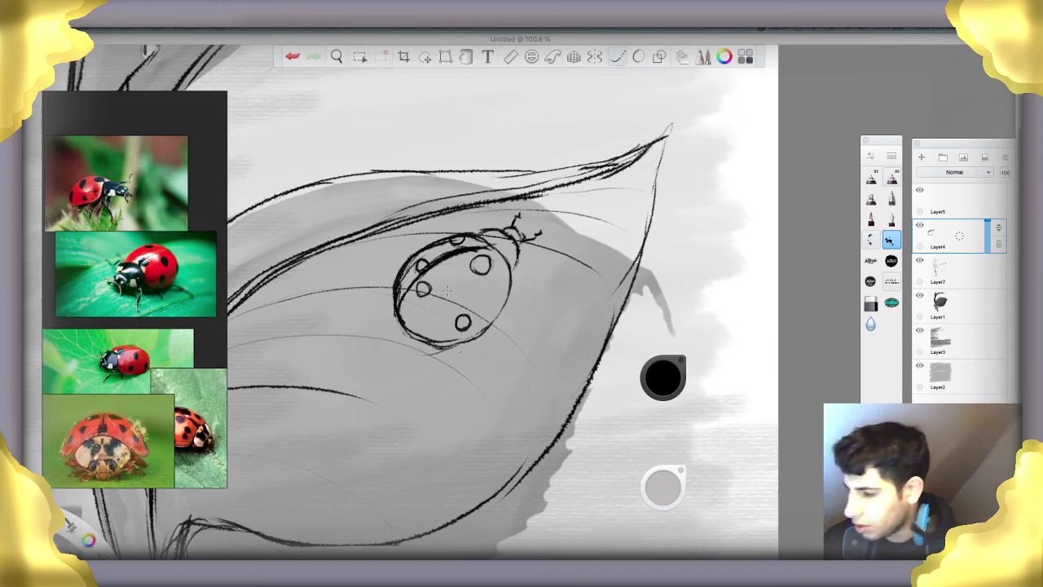
{"action": "key", "text": "ctrl+z"}
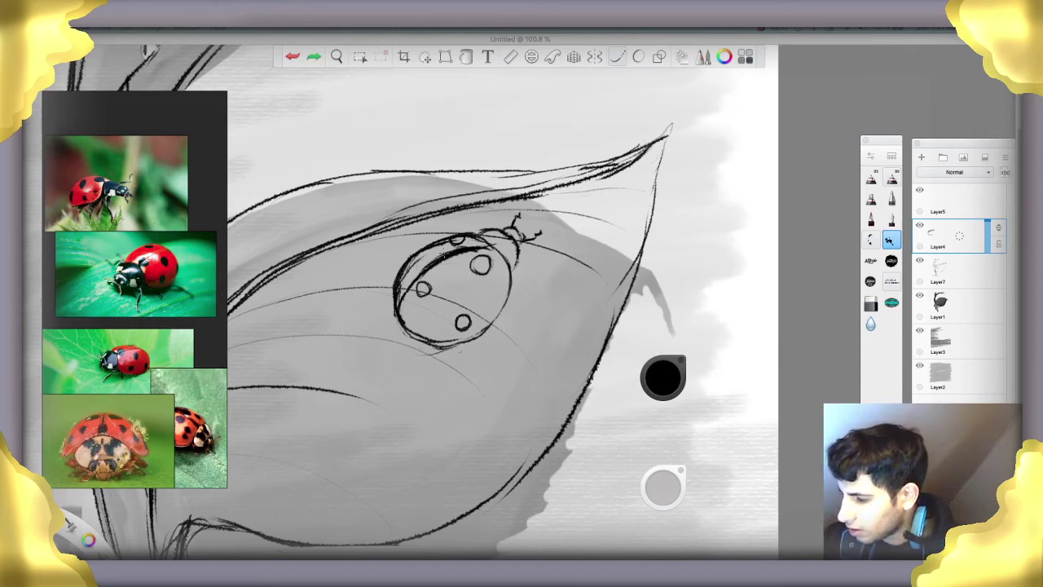
{"action": "mouse_move", "coordinate": [440, 264]}
{"action": "left_mouse_down"}
{"action": "mouse_move", "coordinate": [452, 258]}
{"action": "mouse_move", "coordinate": [441, 251]}
{"action": "left_mouse_up"}
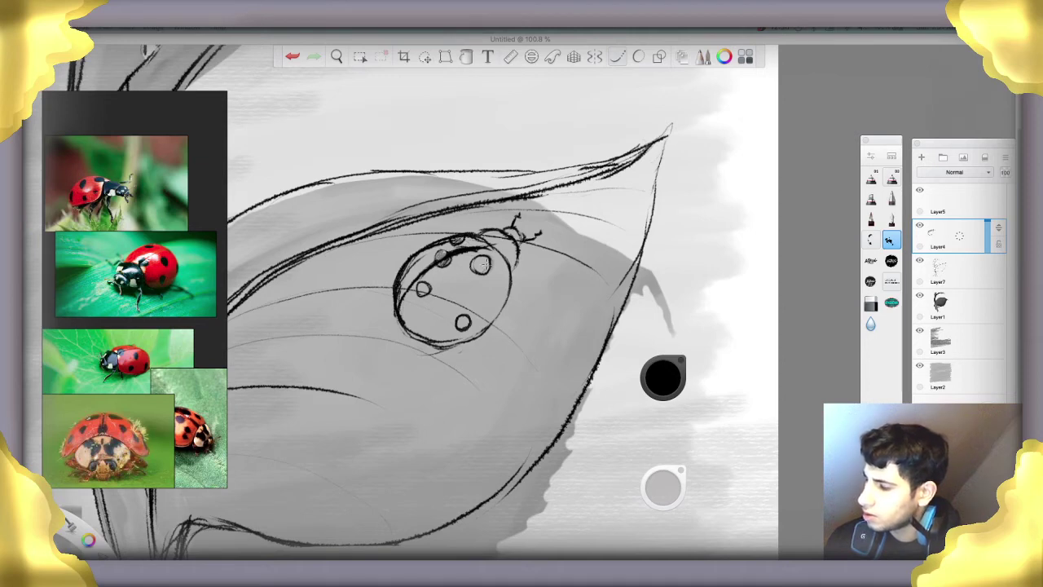
Shade in the open spots on the ladybug's larger wing case
{"action": "left_click_drag", "start_coordinate": [482, 262], "coordinate": [477, 264]}
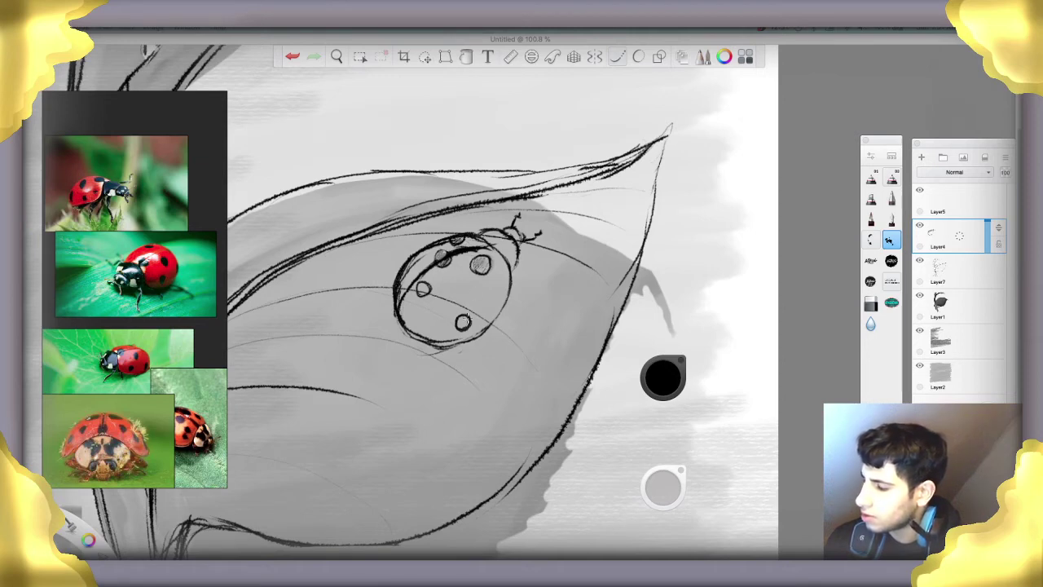
{"action": "left_click_drag", "start_coordinate": [468, 318], "coordinate": [457, 320]}
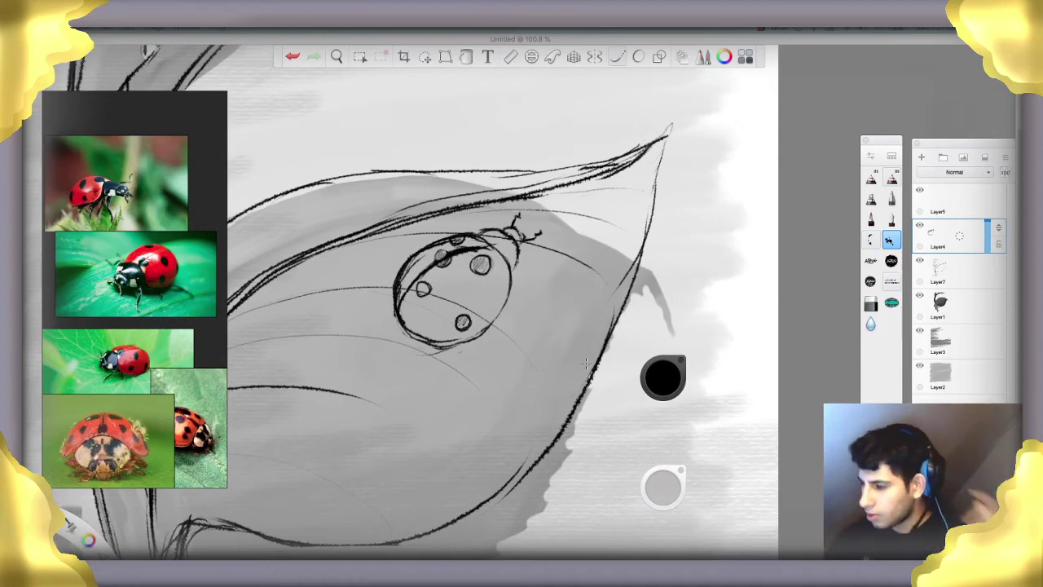
{"action": "left_click_drag", "start_coordinate": [426, 289], "coordinate": [405, 269]}
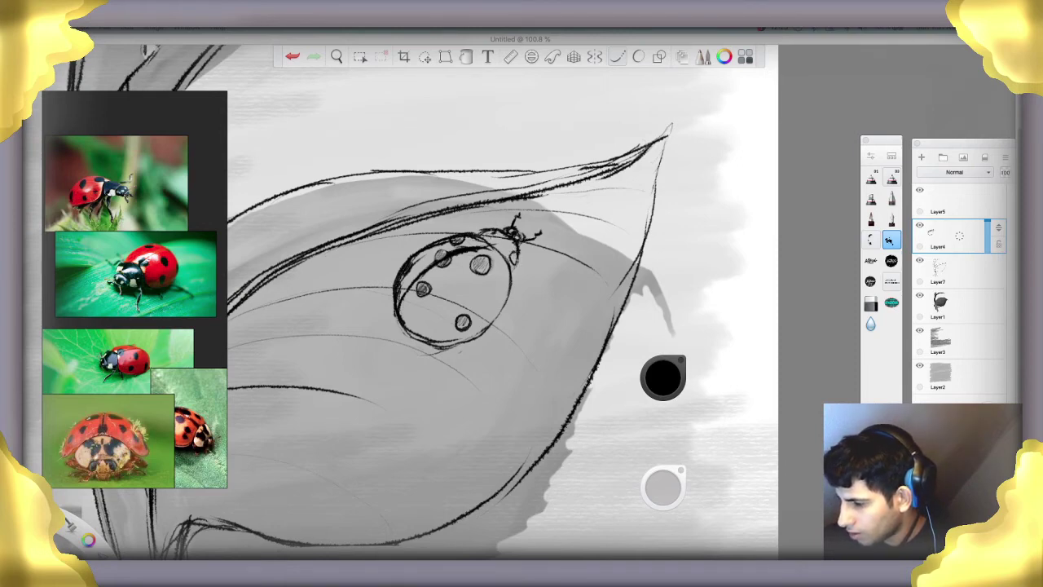
Darken the section behind the ladybug's head, remove the old head and antennae, and redraw them smaller and closer to the body
{"action": "mouse_move", "coordinate": [488, 233]}
{"action": "left_mouse_down"}
{"action": "mouse_move", "coordinate": [495, 230]}
{"action": "mouse_move", "coordinate": [494, 245]}
{"action": "left_mouse_up"}
{"action": "left_click_drag", "start_coordinate": [491, 230], "coordinate": [501, 243]}
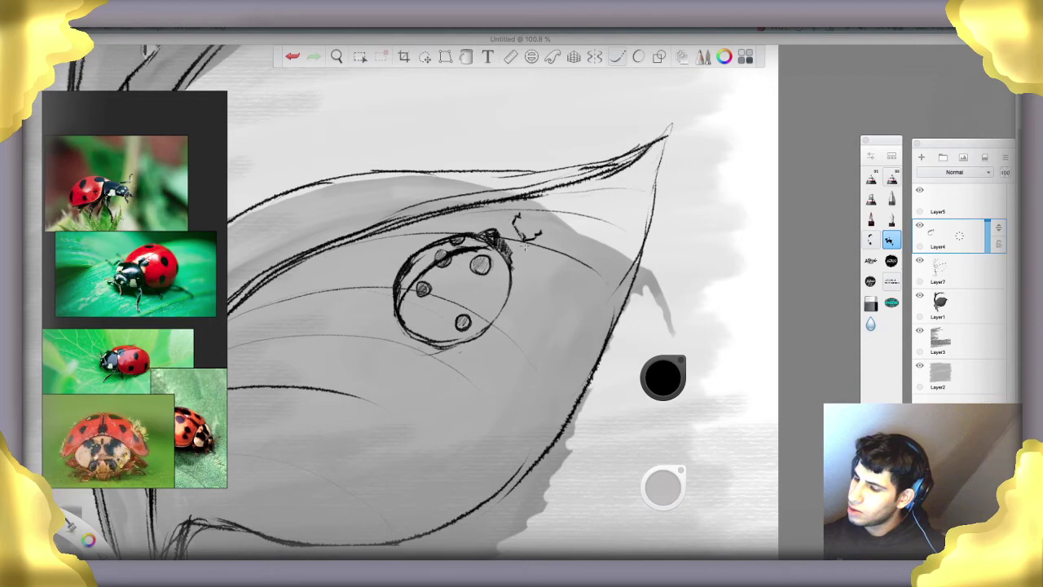
{"action": "key", "text": "super+z"}
{"action": "key", "text": "super+z"}
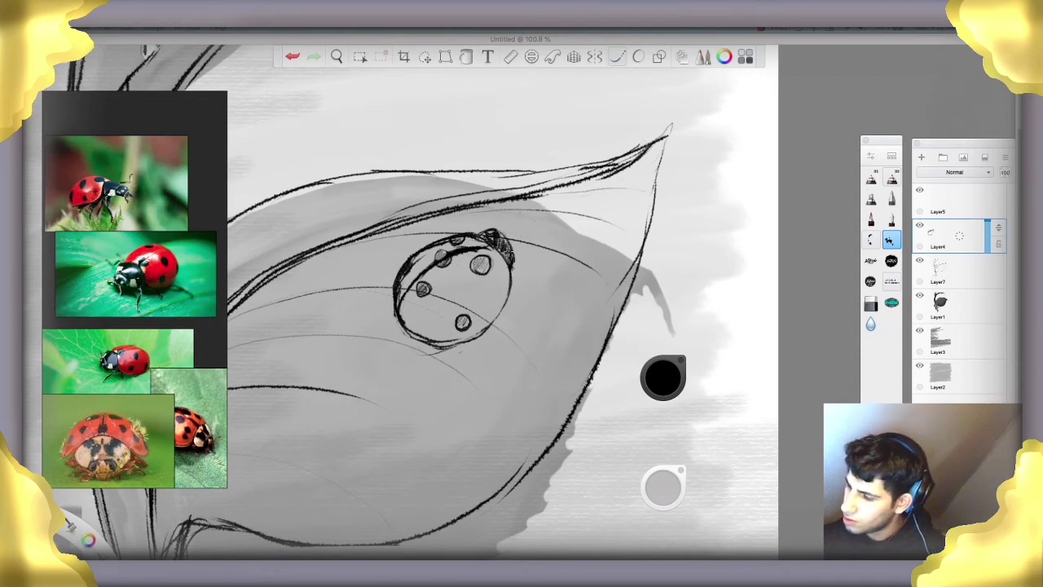
{"action": "key", "text": "super+z"}
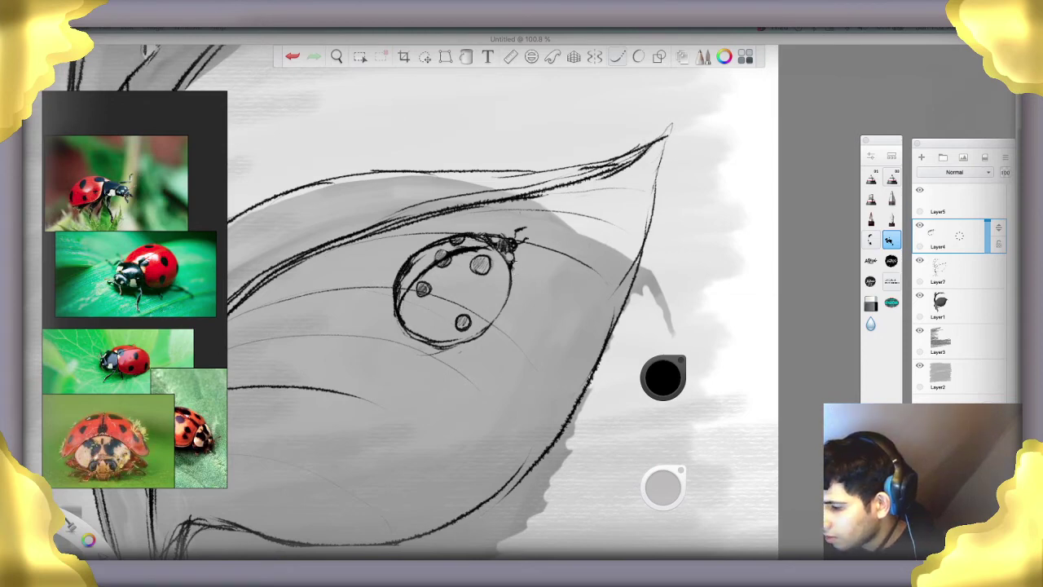
Draw short jointed legs on both sides of the ladybug's head and along the body's right and lower edges
{"action": "left_click_drag", "start_coordinate": [517, 261], "coordinate": [535, 257]}
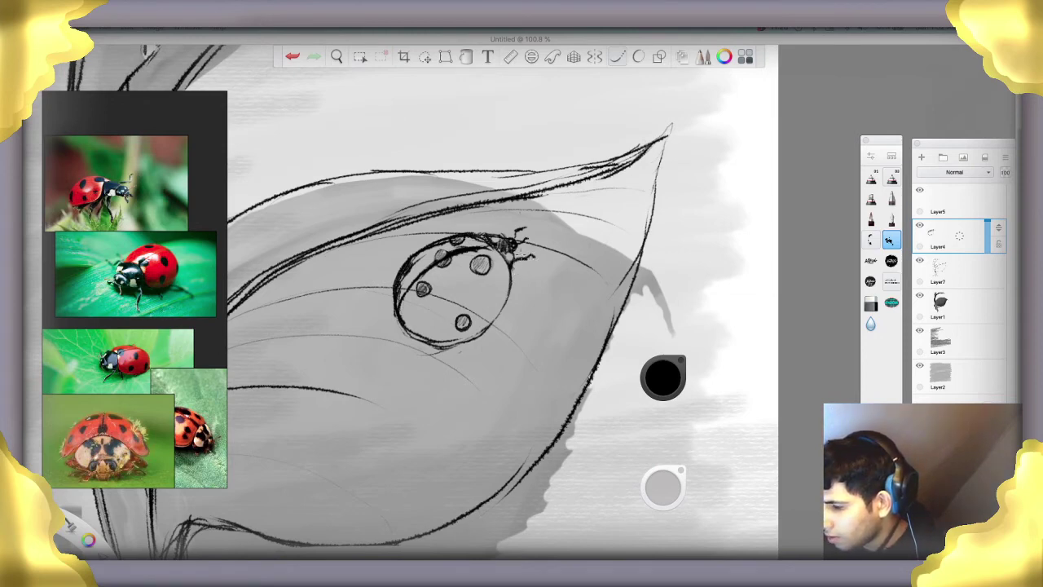
{"action": "left_click_drag", "start_coordinate": [497, 219], "coordinate": [499, 233]}
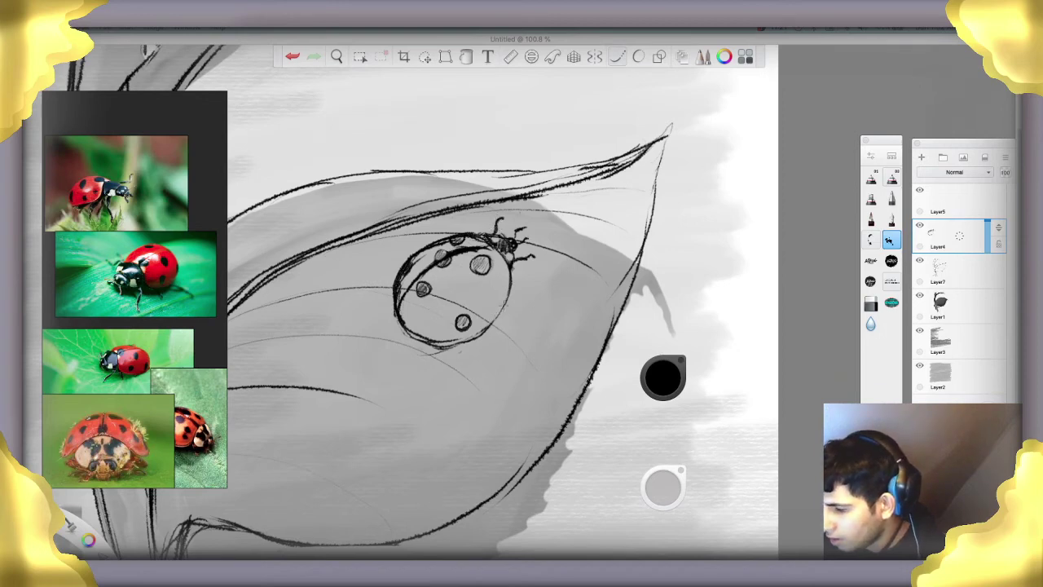
{"action": "left_click_drag", "start_coordinate": [506, 305], "coordinate": [518, 305]}
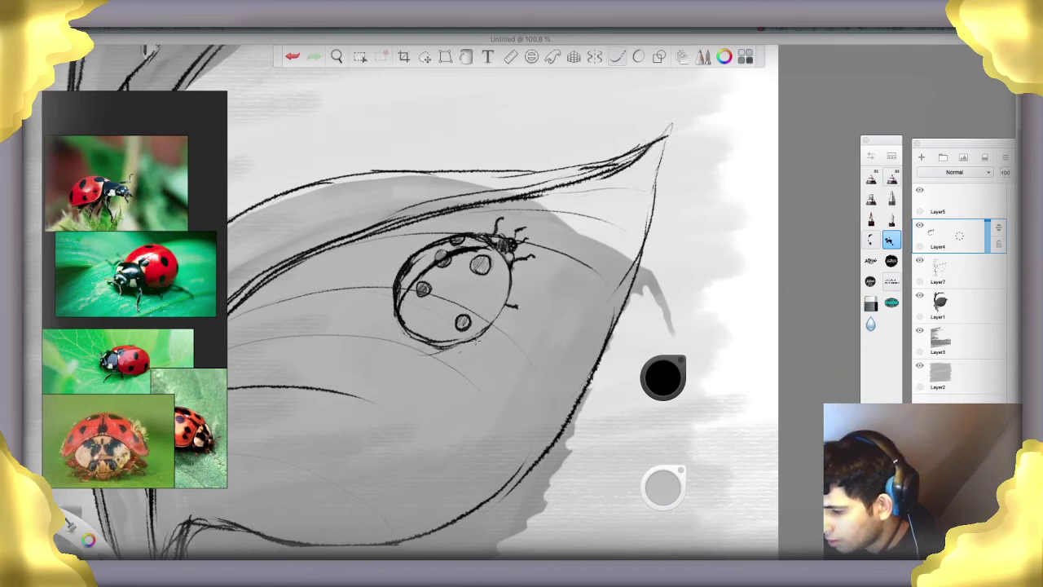
{"action": "left_click_drag", "start_coordinate": [475, 341], "coordinate": [478, 348]}
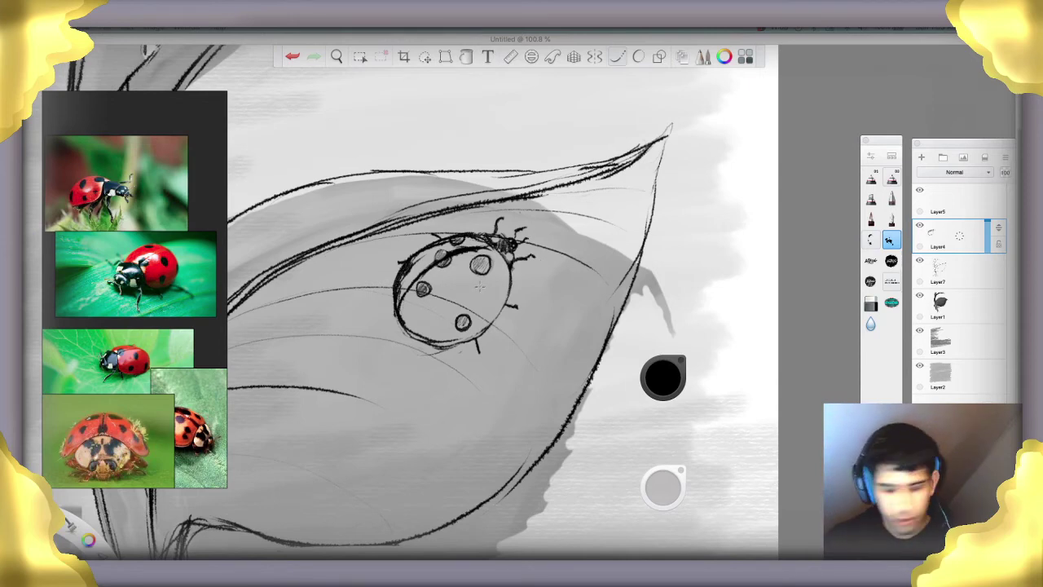
{"action": "key", "text": "ctrl+z"}
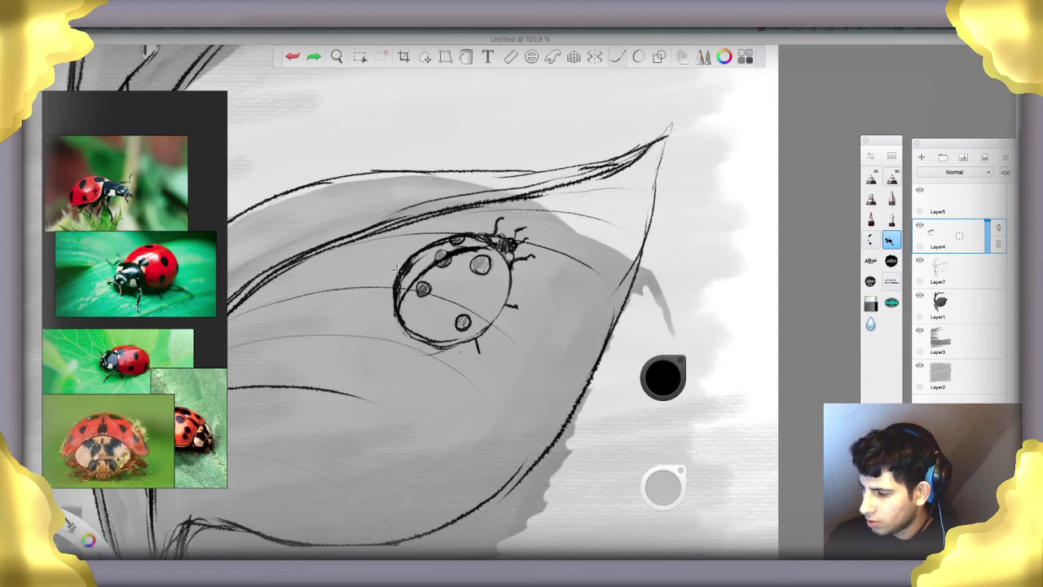
Add two short legs along the ladybug's upper-left edge and reposition the middle leg on the right edge slightly higher
{"action": "left_click_drag", "start_coordinate": [400, 270], "coordinate": [395, 272]}
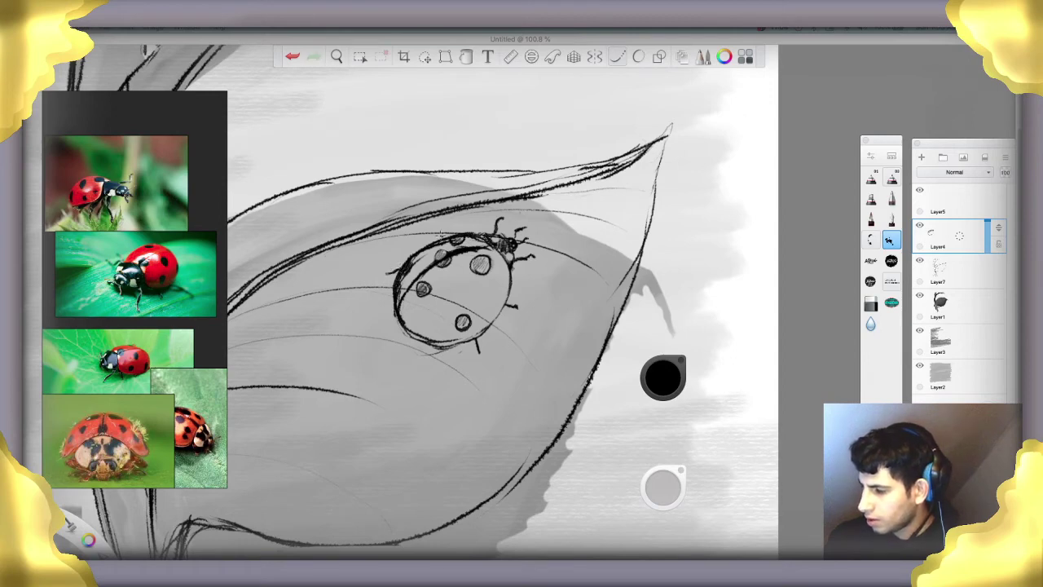
{"action": "left_click_drag", "start_coordinate": [437, 235], "coordinate": [422, 237]}
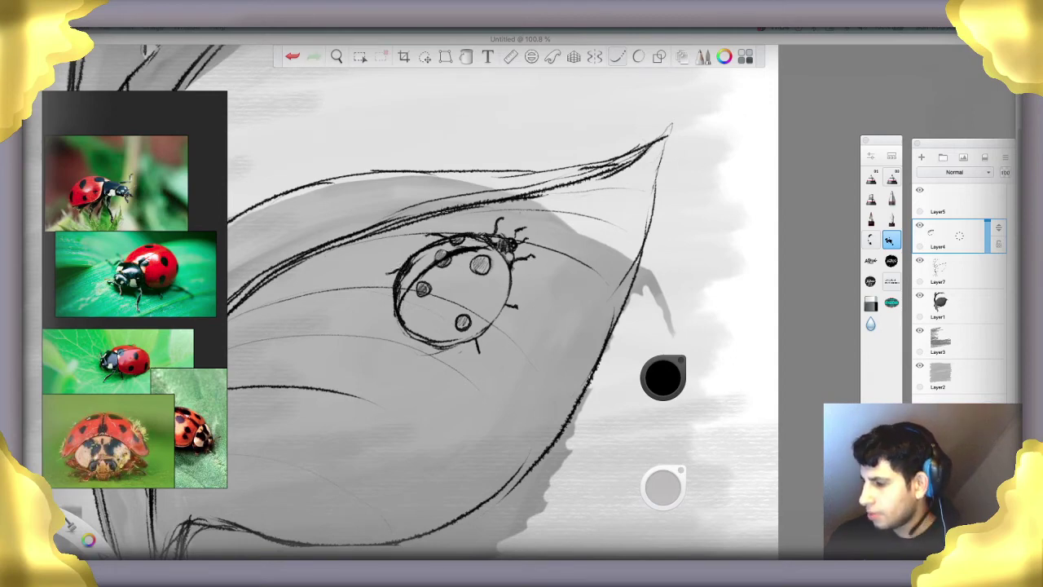
{"action": "key", "text": "ctrl+z"}
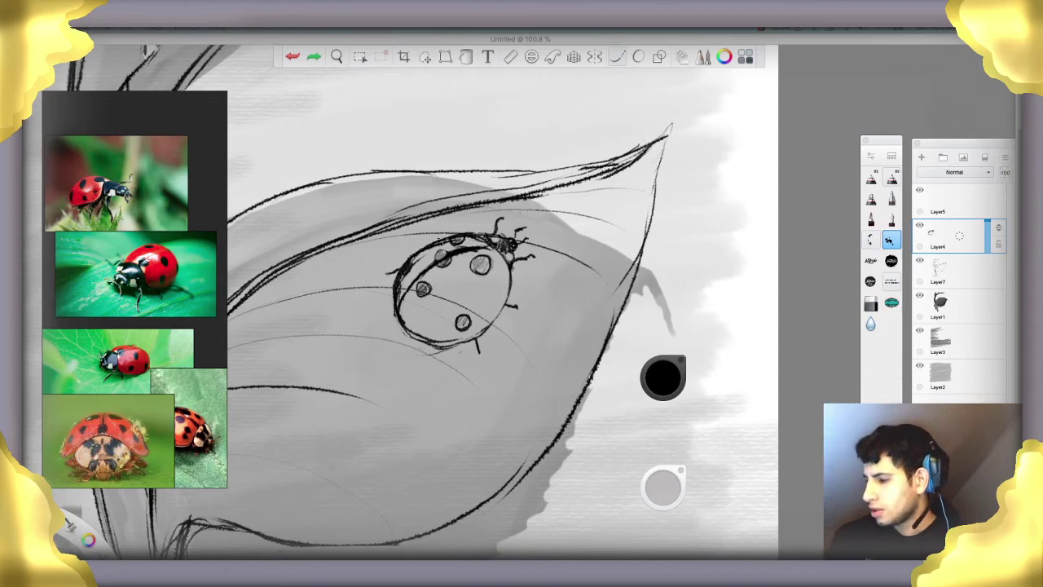
{"action": "left_click_drag", "start_coordinate": [441, 232], "coordinate": [457, 231]}
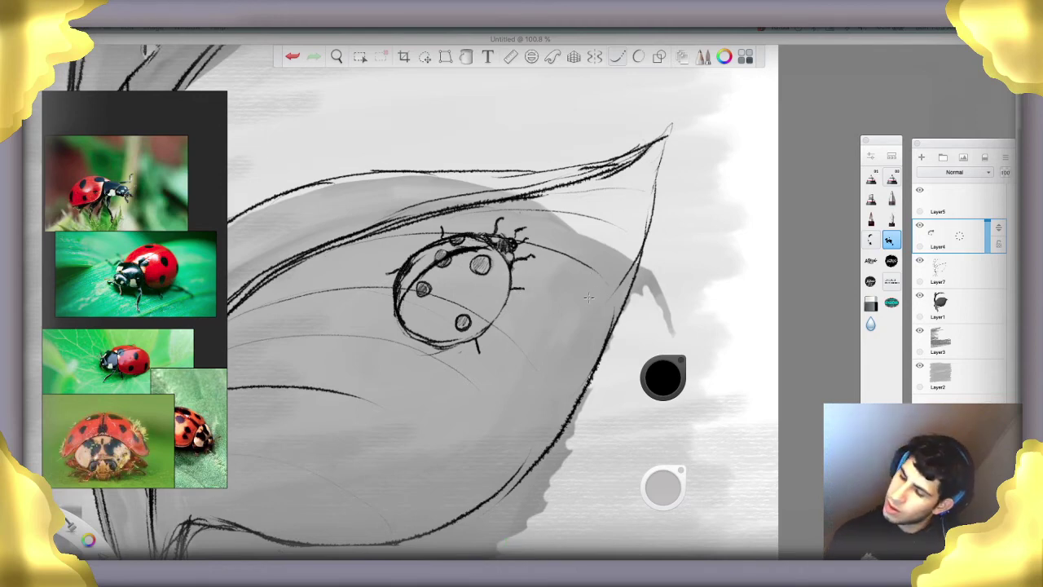
Replace the straight leg under the ladybug's body with a shorter, bent one
{"action": "key", "text": "space"}
{"action": "key", "text": "e"}
{"action": "left_click_drag", "start_coordinate": [482, 351], "coordinate": [477, 350]}
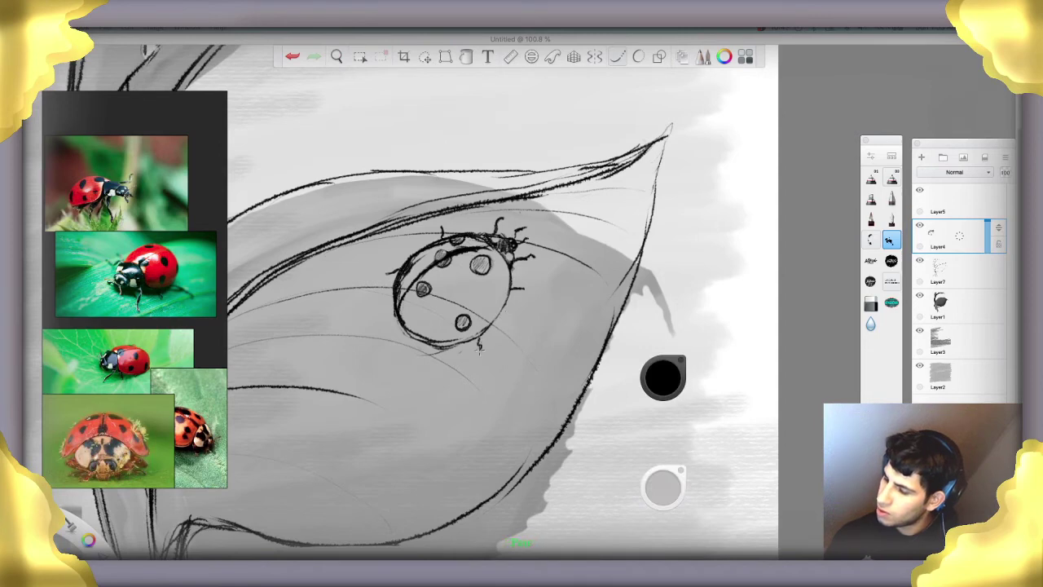
{"action": "key", "text": "super+z"}
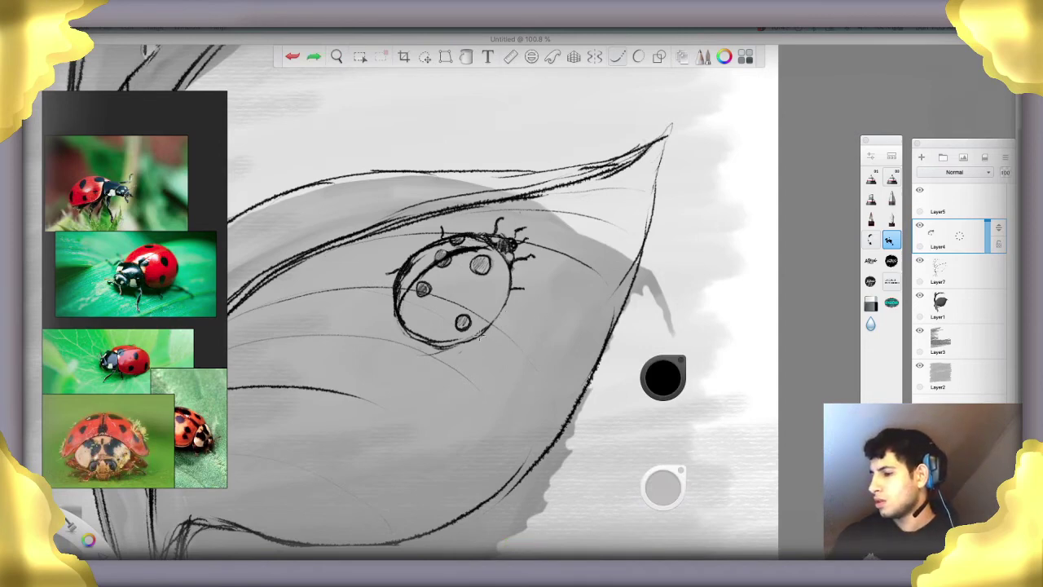
{"action": "key", "text": "super+shift+z"}
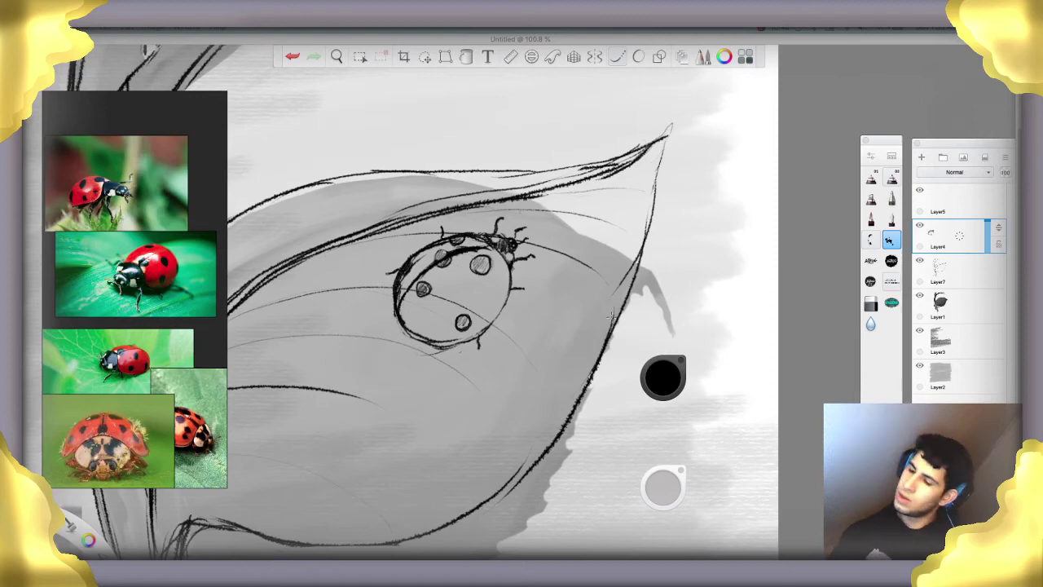
Erase the ladybug's head and antennae and redraw a rounder dark head with two light eyes
{"action": "key", "text": "space"}
{"action": "left_click_drag", "start_coordinate": [561, 318], "coordinate": [543, 305]}
{"action": "mouse_move", "coordinate": [506, 241]}
{"action": "left_mouse_down"}
{"action": "mouse_move", "coordinate": [573, 220]}
{"action": "mouse_move", "coordinate": [481, 271]}
{"action": "mouse_move", "coordinate": [517, 256]}
{"action": "mouse_move", "coordinate": [501, 252]}
{"action": "mouse_move", "coordinate": [709, 188]}
{"action": "left_mouse_up"}
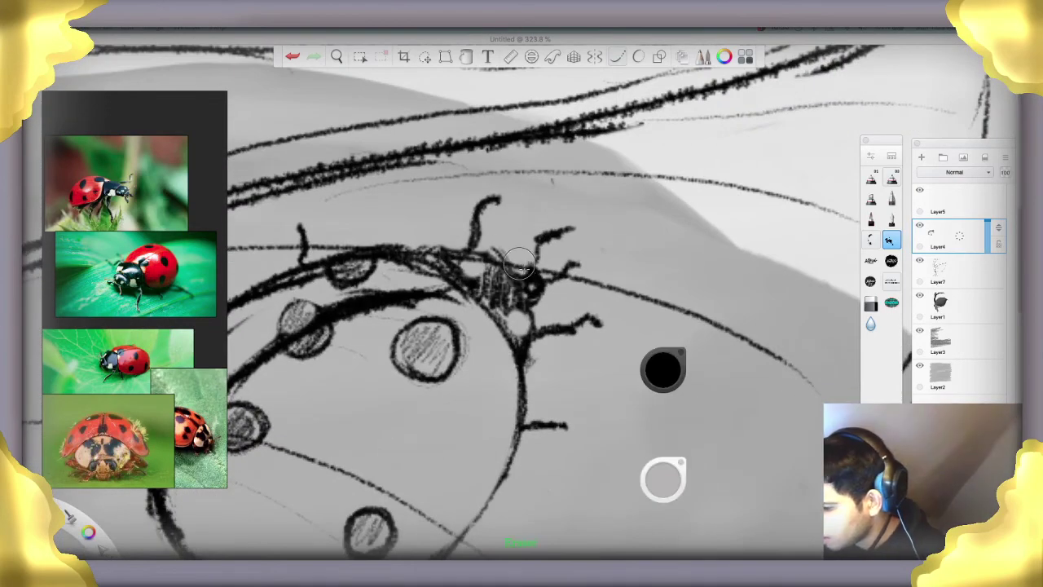
{"action": "mouse_move", "coordinate": [516, 260]}
{"action": "left_mouse_down"}
{"action": "mouse_move", "coordinate": [555, 286]}
{"action": "mouse_move", "coordinate": [574, 258]}
{"action": "left_mouse_up"}
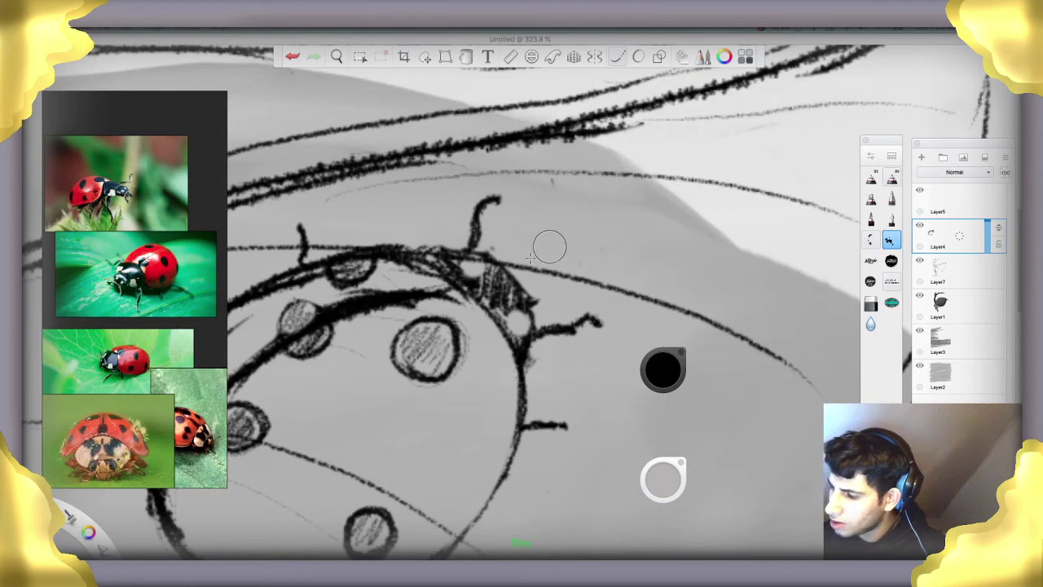
{"action": "mouse_move", "coordinate": [506, 255]}
{"action": "left_mouse_down"}
{"action": "mouse_move", "coordinate": [540, 272]}
{"action": "mouse_move", "coordinate": [526, 249]}
{"action": "mouse_move", "coordinate": [538, 298]}
{"action": "mouse_move", "coordinate": [530, 301]}
{"action": "mouse_move", "coordinate": [543, 271]}
{"action": "mouse_move", "coordinate": [509, 242]}
{"action": "left_mouse_up"}
{"action": "mouse_move", "coordinate": [535, 275]}
{"action": "left_mouse_down"}
{"action": "mouse_move", "coordinate": [525, 286]}
{"action": "mouse_move", "coordinate": [514, 249]}
{"action": "mouse_move", "coordinate": [510, 274]}
{"action": "mouse_move", "coordinate": [504, 261]}
{"action": "mouse_move", "coordinate": [517, 275]}
{"action": "mouse_move", "coordinate": [529, 255]}
{"action": "mouse_move", "coordinate": [526, 286]}
{"action": "mouse_move", "coordinate": [536, 295]}
{"action": "mouse_move", "coordinate": [540, 287]}
{"action": "left_mouse_up"}
Draw two wavy antennae with small round tips extending from the ladybug's new head
{"action": "left_click_drag", "start_coordinate": [532, 239], "coordinate": [558, 202]}
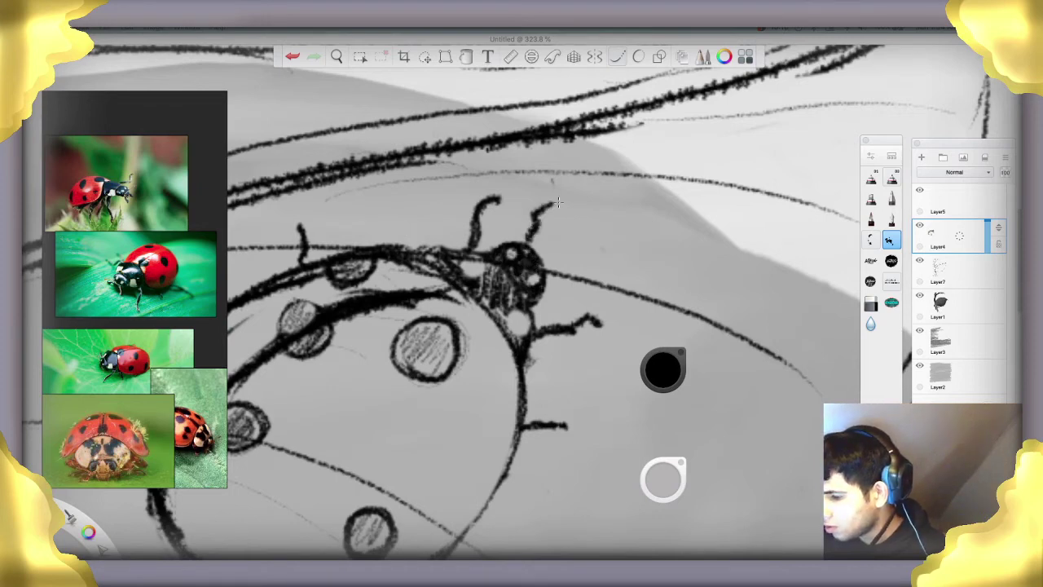
{"action": "left_click_drag", "start_coordinate": [540, 269], "coordinate": [599, 234]}
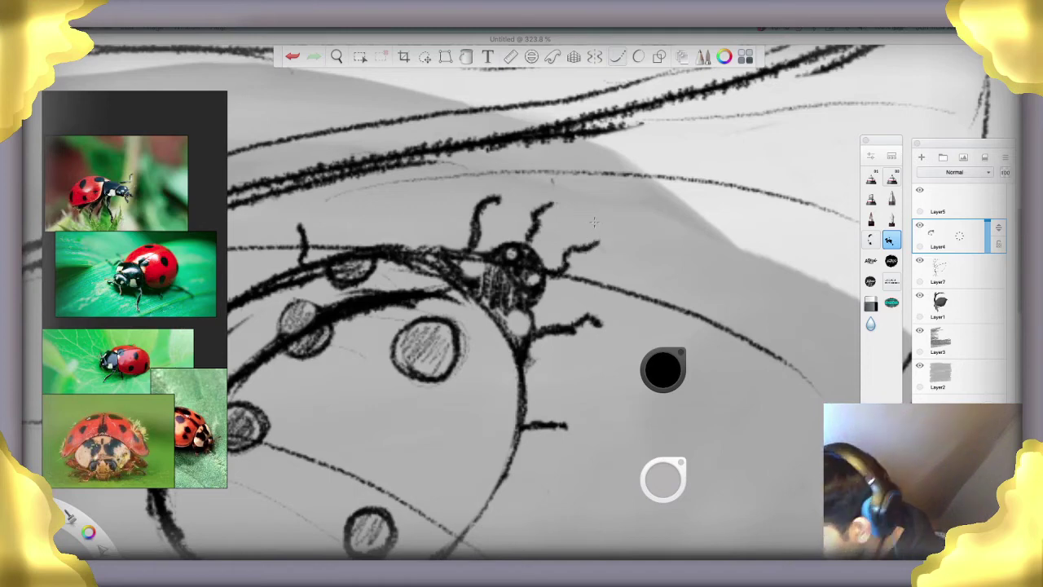
{"action": "left_click_drag", "start_coordinate": [597, 241], "coordinate": [599, 242]}
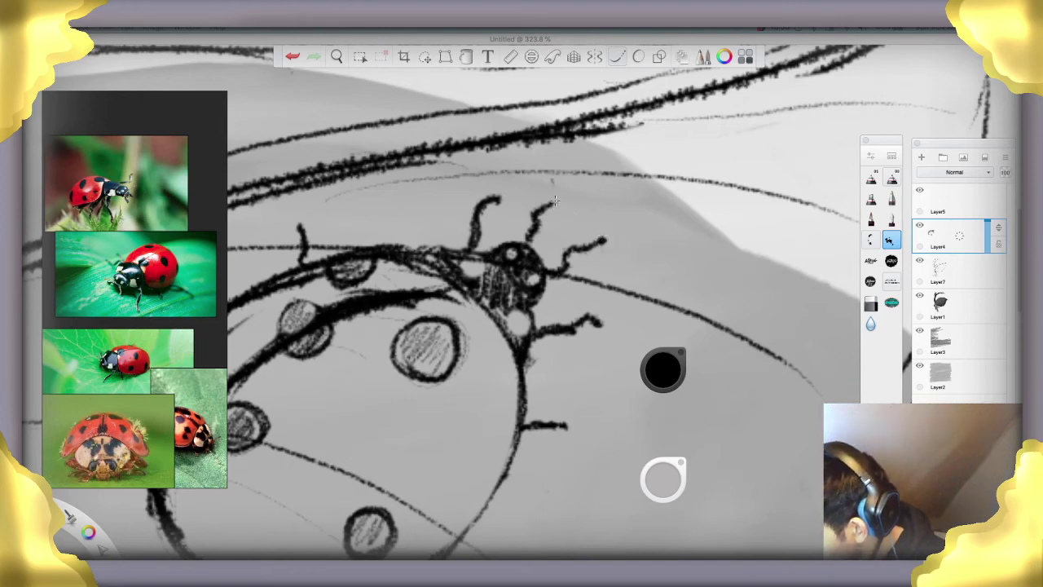
{"action": "left_click_drag", "start_coordinate": [556, 200], "coordinate": [558, 202]}
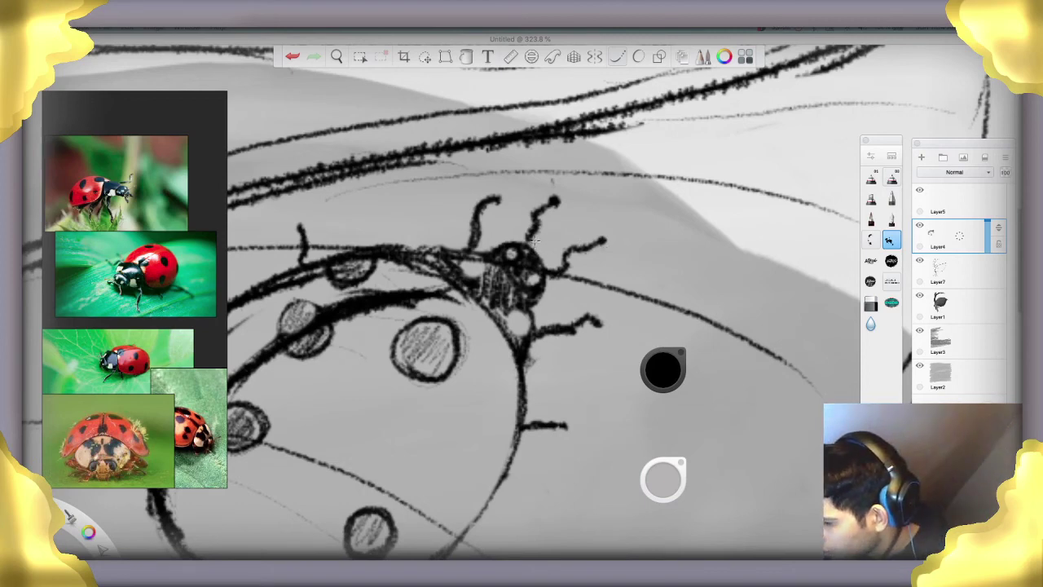
Fill the section between the ladybug's head and wing cases with solid black, keeping its light patches open
{"action": "mouse_move", "coordinate": [534, 241]}
{"action": "left_mouse_down"}
{"action": "mouse_move", "coordinate": [546, 266]}
{"action": "mouse_move", "coordinate": [574, 277]}
{"action": "mouse_move", "coordinate": [504, 310]}
{"action": "mouse_move", "coordinate": [493, 273]}
{"action": "mouse_move", "coordinate": [468, 263]}
{"action": "mouse_move", "coordinate": [492, 279]}
{"action": "mouse_move", "coordinate": [485, 267]}
{"action": "mouse_move", "coordinate": [519, 314]}
{"action": "mouse_move", "coordinate": [530, 306]}
{"action": "mouse_move", "coordinate": [516, 317]}
{"action": "mouse_move", "coordinate": [521, 330]}
{"action": "mouse_move", "coordinate": [530, 298]}
{"action": "mouse_move", "coordinate": [516, 269]}
{"action": "left_mouse_up"}
{"action": "key", "text": "space"}
{"action": "key", "text": "space"}
{"action": "mouse_move", "coordinate": [525, 310]}
{"action": "left_mouse_down"}
{"action": "mouse_move", "coordinate": [502, 319]}
{"action": "mouse_move", "coordinate": [524, 309]}
{"action": "left_mouse_up"}
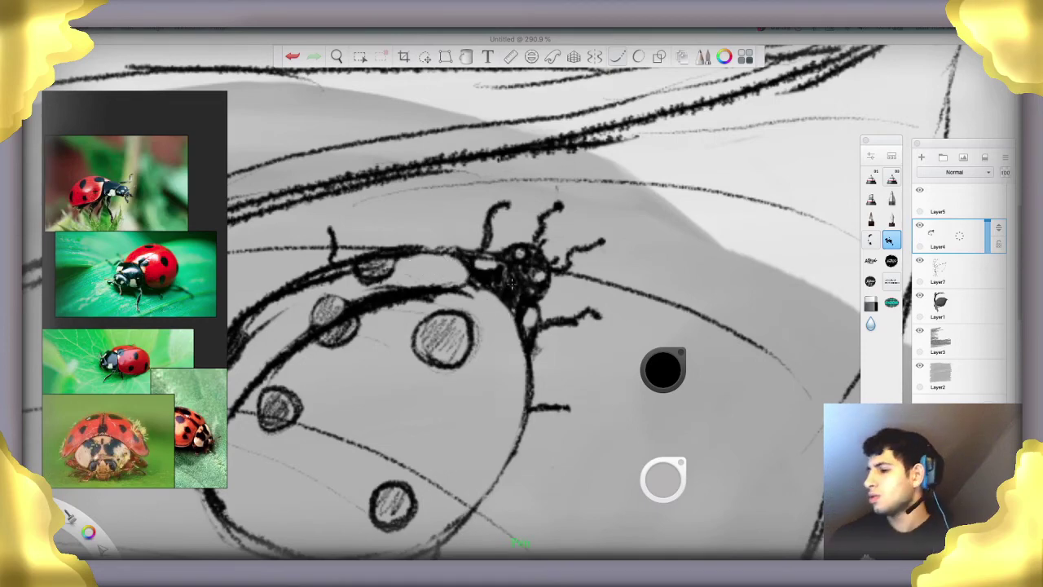
Hide Layer1 with the grey value sketch and add a new layer directly above it
{"action": "key", "text": "space"}
{"action": "left_click_drag", "start_coordinate": [531, 310], "coordinate": [430, 358]}
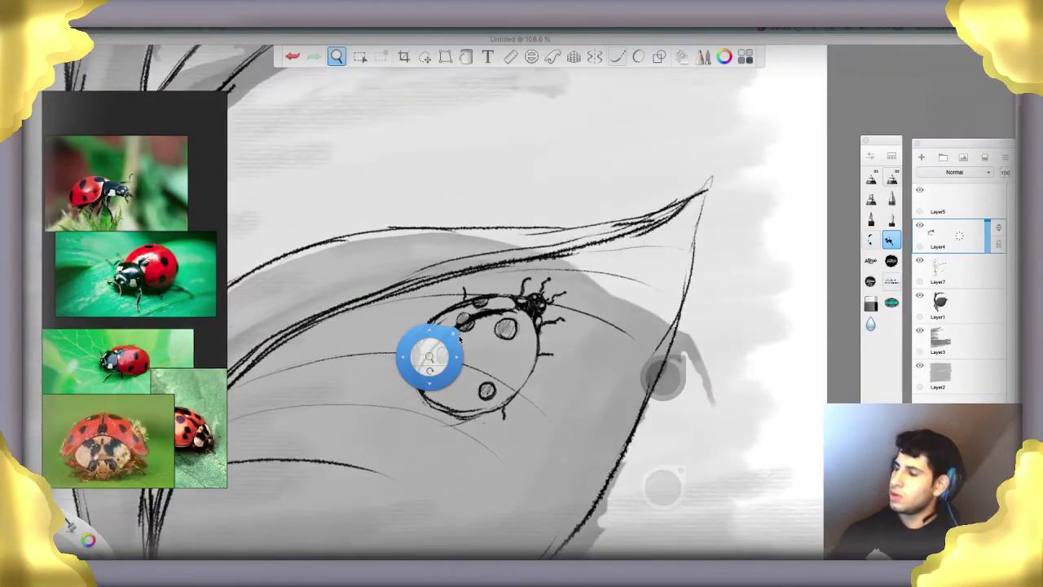
{"action": "left_click_drag", "start_coordinate": [573, 406], "coordinate": [596, 429]}
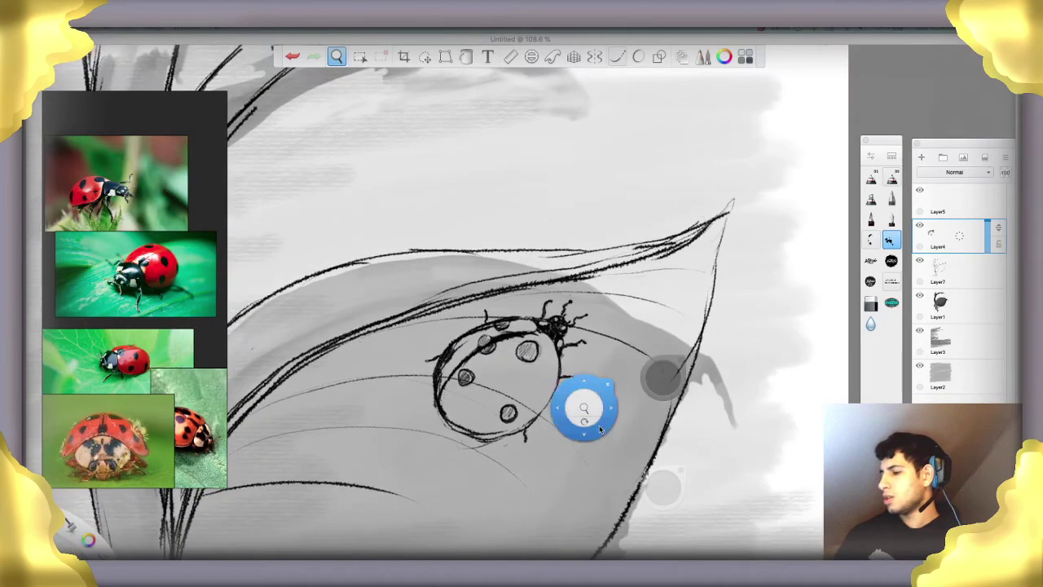
{"action": "key", "text": "space"}
{"action": "left_click_drag", "start_coordinate": [555, 401], "coordinate": [531, 443]}
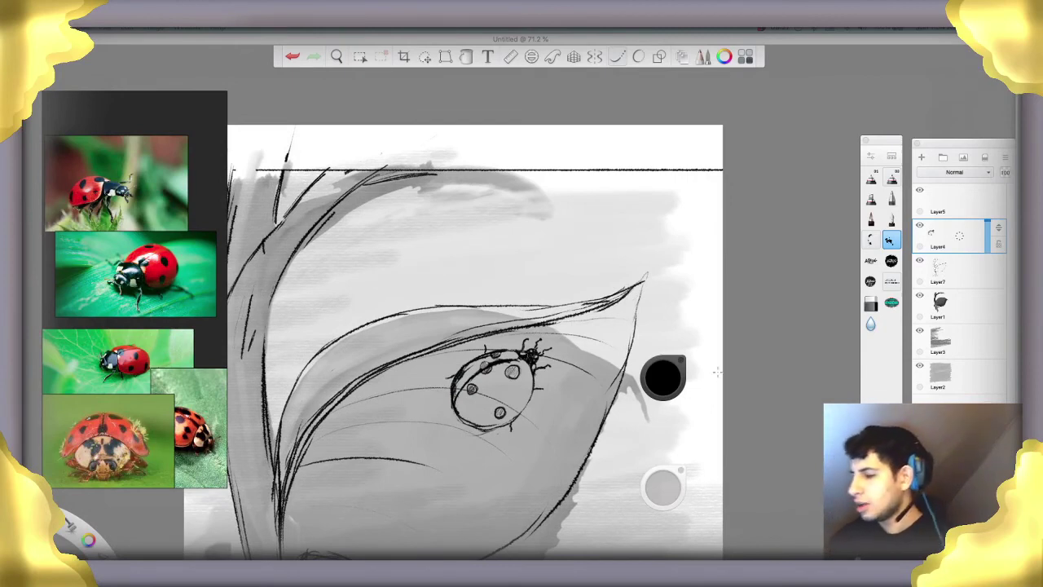
{"action": "key", "text": "space"}
{"action": "left_click_drag", "start_coordinate": [682, 371], "coordinate": [560, 383]}
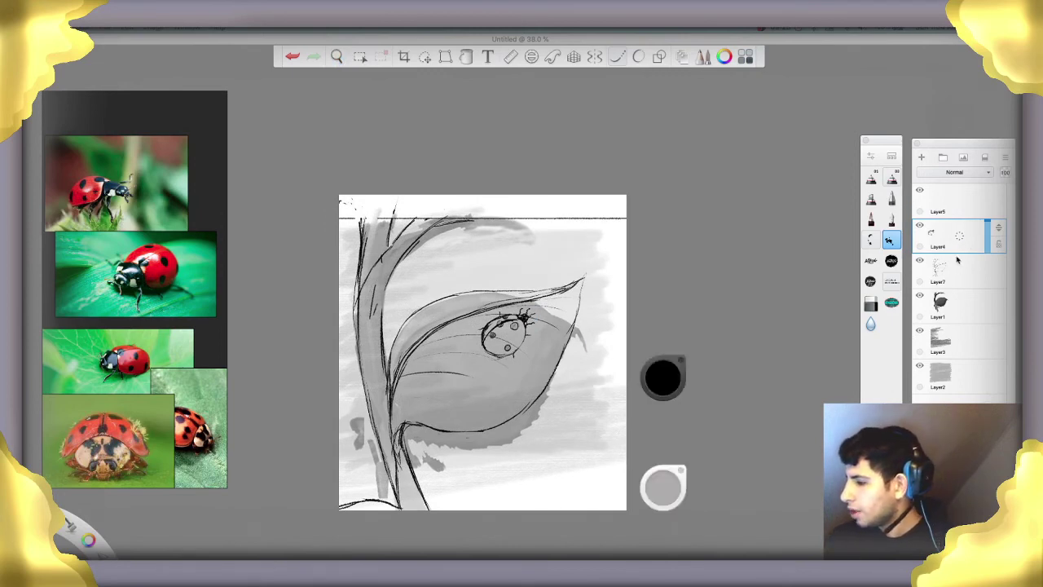
{"action": "left_click", "coordinate": [965, 315]}
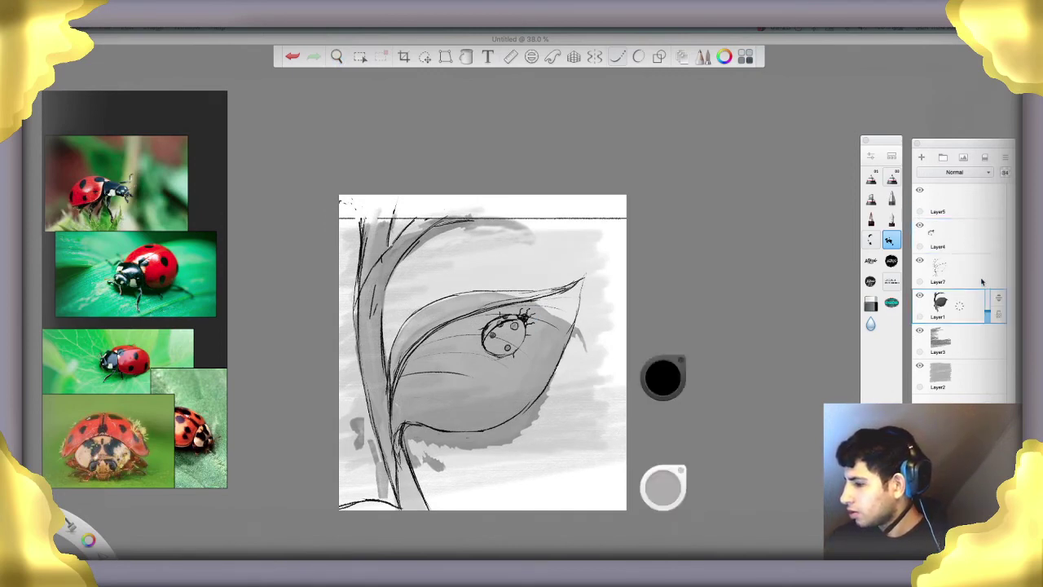
{"action": "left_click", "coordinate": [920, 296]}
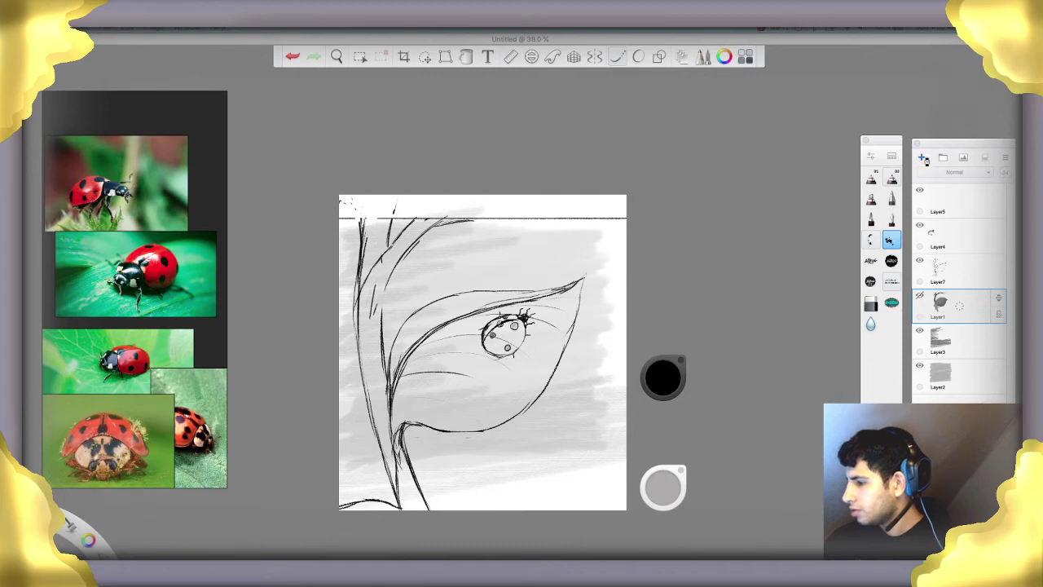
{"action": "left_click", "coordinate": [922, 157]}
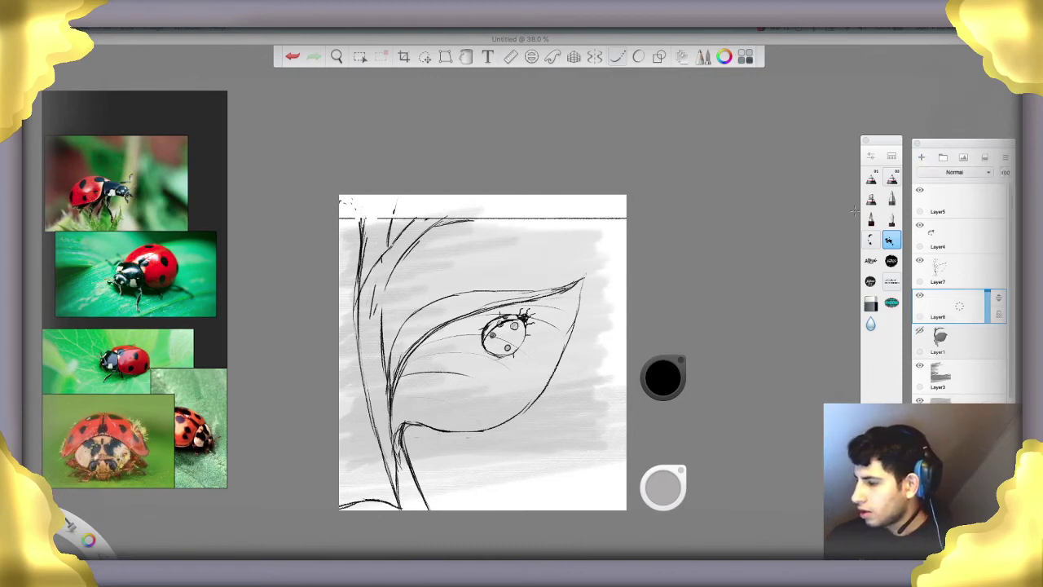
Paint the leaf and branching stem in flat bright green on the new layer beneath the line art
{"action": "left_click", "coordinate": [891, 260]}
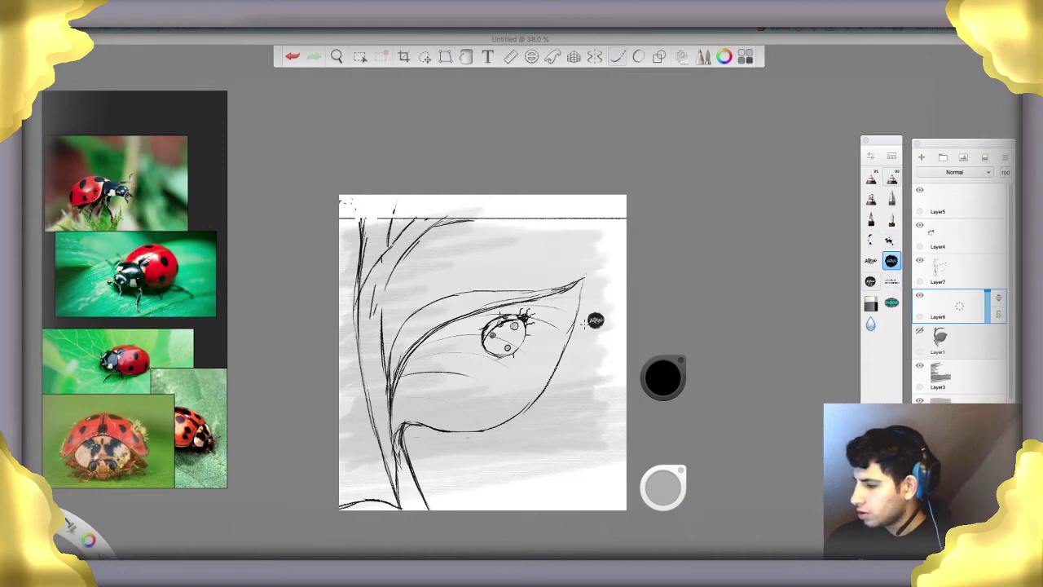
{"action": "left_click", "coordinate": [664, 376]}
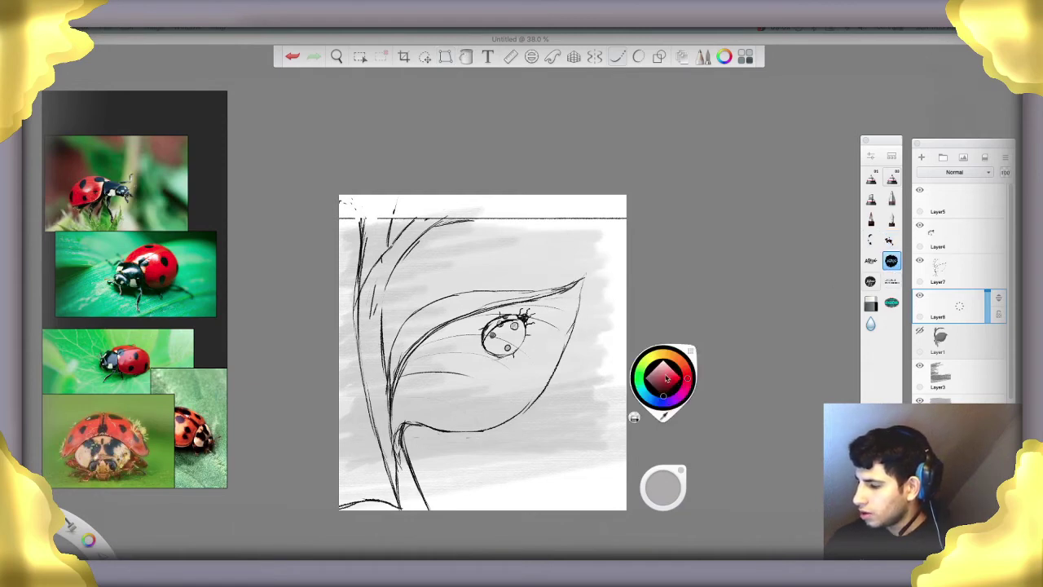
{"action": "left_click_drag", "start_coordinate": [643, 374], "coordinate": [639, 376]}
{"action": "left_click", "coordinate": [665, 379]}
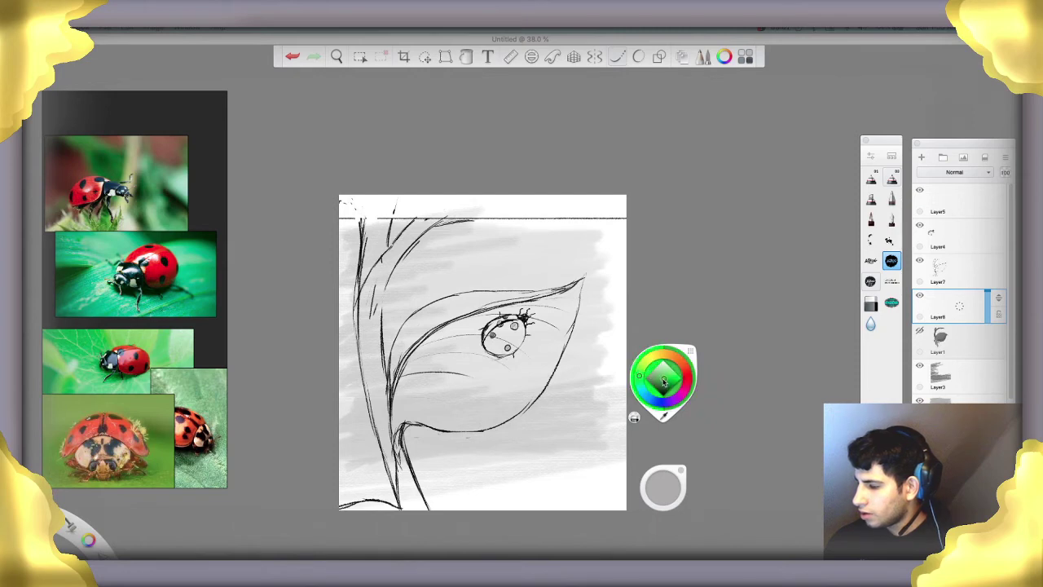
{"action": "mouse_move", "coordinate": [559, 306]}
{"action": "left_mouse_down"}
{"action": "mouse_move", "coordinate": [575, 284]}
{"action": "mouse_move", "coordinate": [534, 400]}
{"action": "mouse_move", "coordinate": [521, 301]}
{"action": "mouse_move", "coordinate": [510, 408]}
{"action": "mouse_move", "coordinate": [493, 411]}
{"action": "mouse_move", "coordinate": [476, 302]}
{"action": "mouse_move", "coordinate": [461, 407]}
{"action": "mouse_move", "coordinate": [440, 359]}
{"action": "mouse_move", "coordinate": [501, 294]}
{"action": "mouse_move", "coordinate": [411, 324]}
{"action": "mouse_move", "coordinate": [397, 402]}
{"action": "left_mouse_up"}
{"action": "mouse_move", "coordinate": [432, 327]}
{"action": "left_mouse_down"}
{"action": "mouse_move", "coordinate": [407, 407]}
{"action": "mouse_move", "coordinate": [453, 322]}
{"action": "mouse_move", "coordinate": [432, 416]}
{"action": "mouse_move", "coordinate": [461, 432]}
{"action": "mouse_move", "coordinate": [510, 417]}
{"action": "mouse_move", "coordinate": [395, 444]}
{"action": "mouse_move", "coordinate": [391, 490]}
{"action": "mouse_move", "coordinate": [420, 490]}
{"action": "mouse_move", "coordinate": [375, 509]}
{"action": "left_mouse_up"}
{"action": "mouse_move", "coordinate": [375, 407]}
{"action": "left_mouse_down"}
{"action": "mouse_move", "coordinate": [359, 326]}
{"action": "mouse_move", "coordinate": [375, 265]}
{"action": "left_mouse_up"}
{"action": "mouse_move", "coordinate": [376, 306]}
{"action": "left_mouse_down"}
{"action": "mouse_move", "coordinate": [393, 257]}
{"action": "mouse_move", "coordinate": [441, 213]}
{"action": "mouse_move", "coordinate": [371, 255]}
{"action": "mouse_move", "coordinate": [363, 213]}
{"action": "mouse_move", "coordinate": [481, 209]}
{"action": "left_mouse_up"}
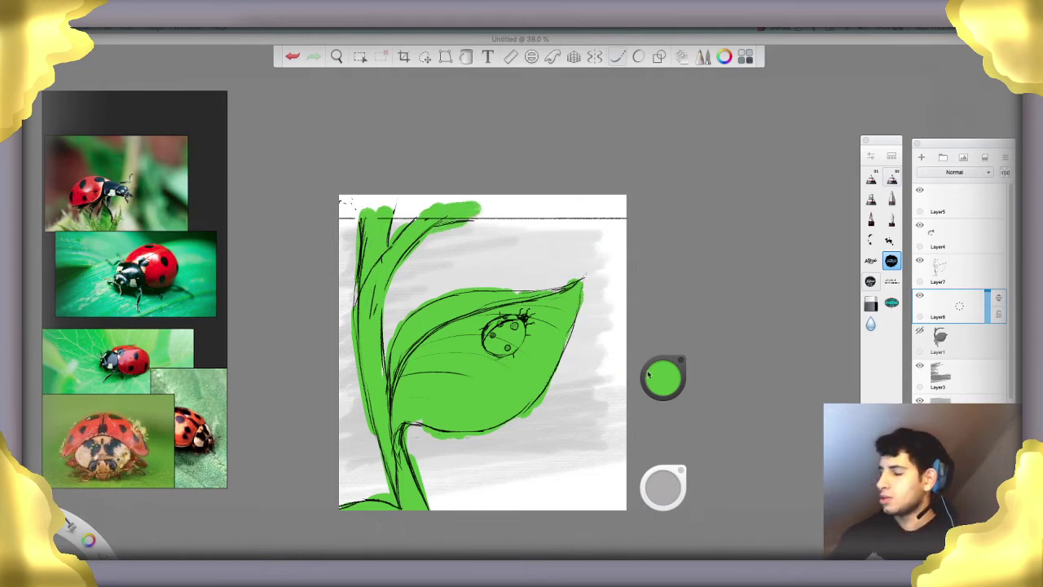
Add another layer above the green one and paint the ladybug's body in flat crimson
{"action": "left_click", "coordinate": [683, 391]}
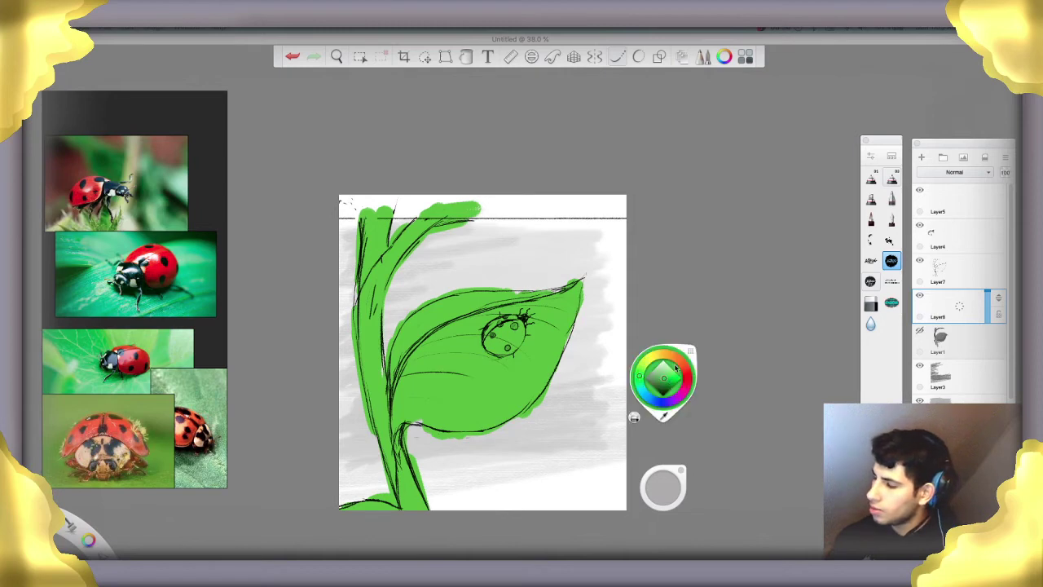
{"action": "left_click_drag", "start_coordinate": [686, 388], "coordinate": [690, 383]}
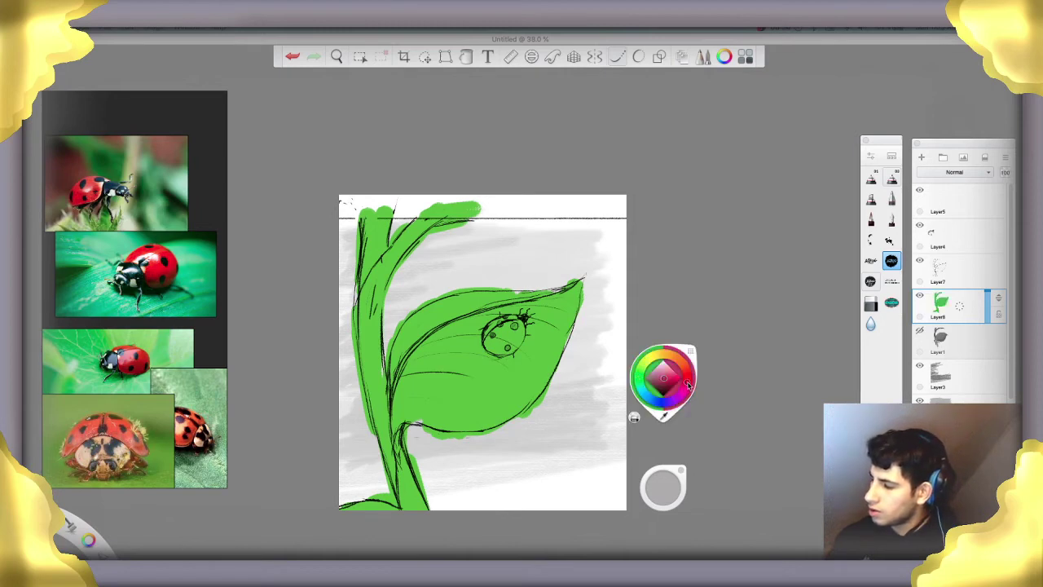
{"action": "left_click", "coordinate": [922, 161]}
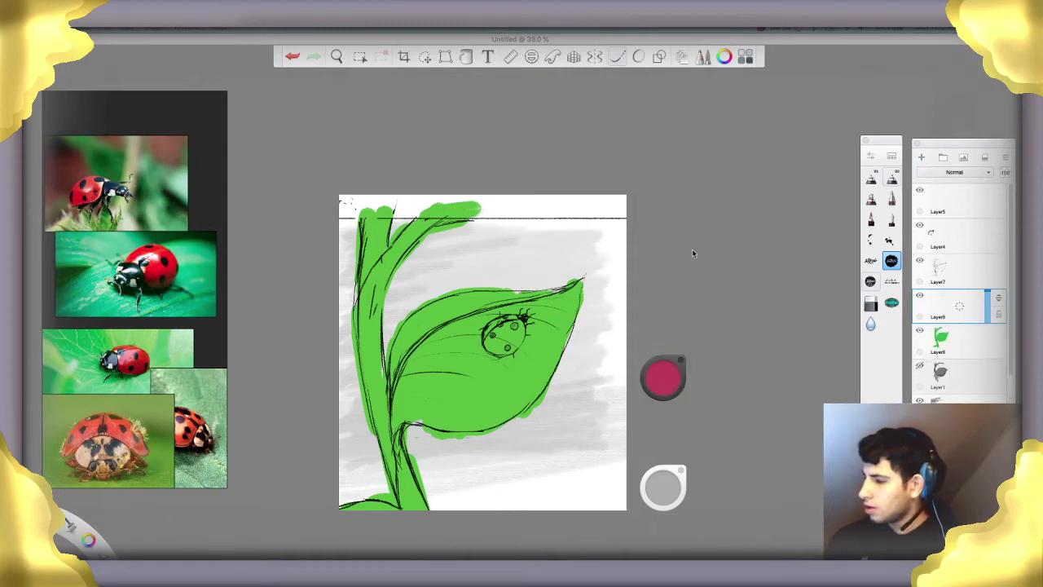
{"action": "mouse_move", "coordinate": [499, 322]}
{"action": "left_mouse_down"}
{"action": "mouse_move", "coordinate": [515, 326]}
{"action": "mouse_move", "coordinate": [510, 346]}
{"action": "mouse_move", "coordinate": [485, 339]}
{"action": "mouse_move", "coordinate": [493, 324]}
{"action": "mouse_move", "coordinate": [514, 324]}
{"action": "mouse_move", "coordinate": [504, 327]}
{"action": "left_mouse_up"}
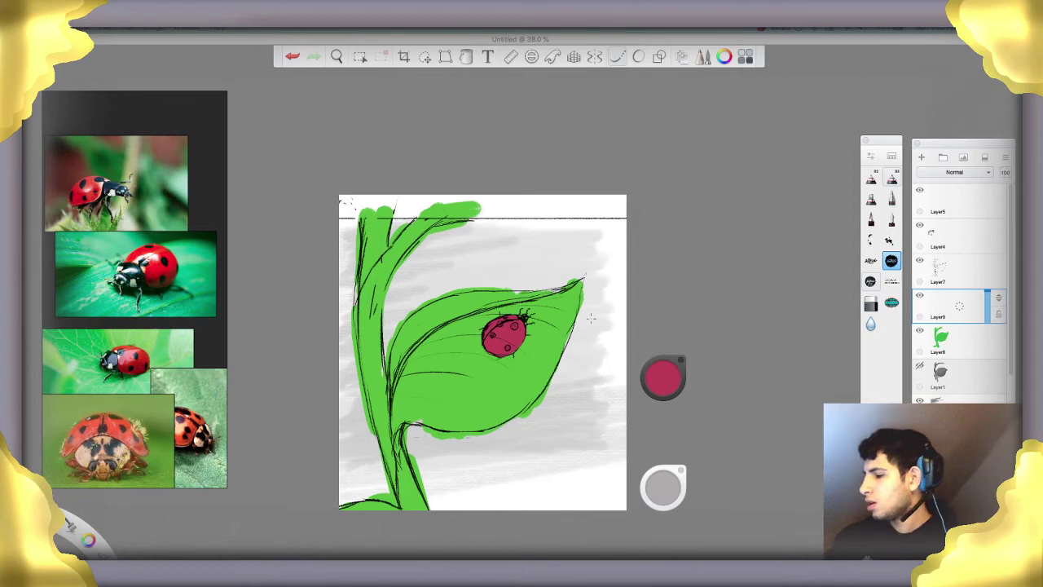
Paint small pale pink highlights along the ladybug's wing seam and outer shell, and fill the light patches beside its head
{"action": "left_click", "coordinate": [667, 378]}
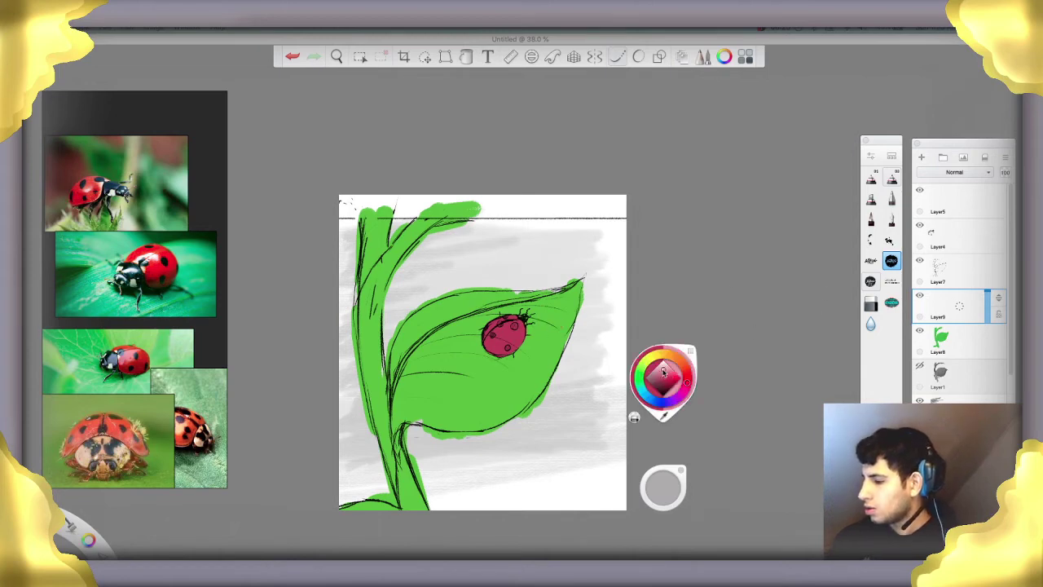
{"action": "left_click", "coordinate": [872, 222]}
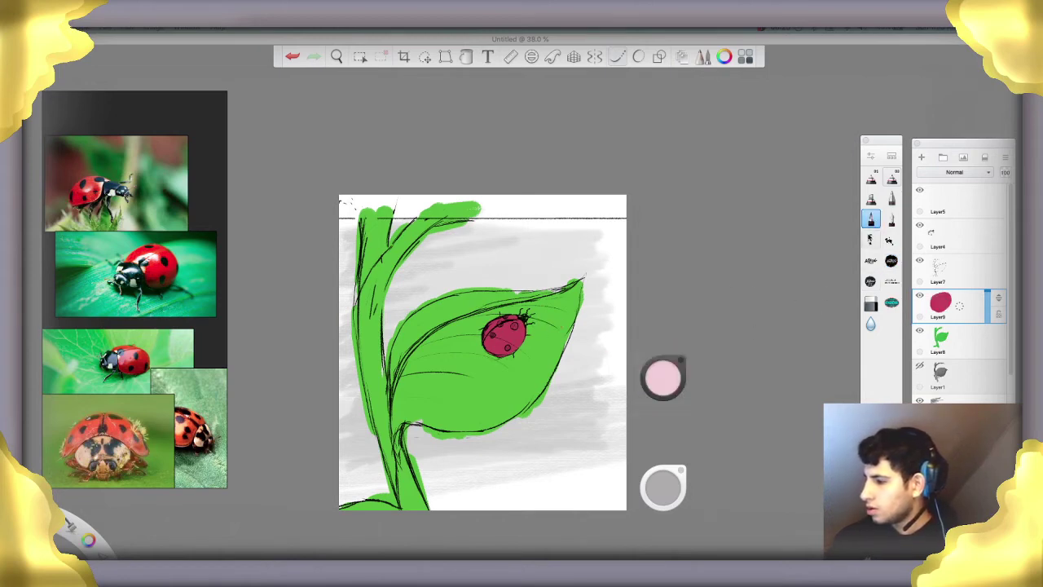
{"action": "key", "text": "space"}
{"action": "left_click_drag", "start_coordinate": [512, 328], "coordinate": [608, 297]}
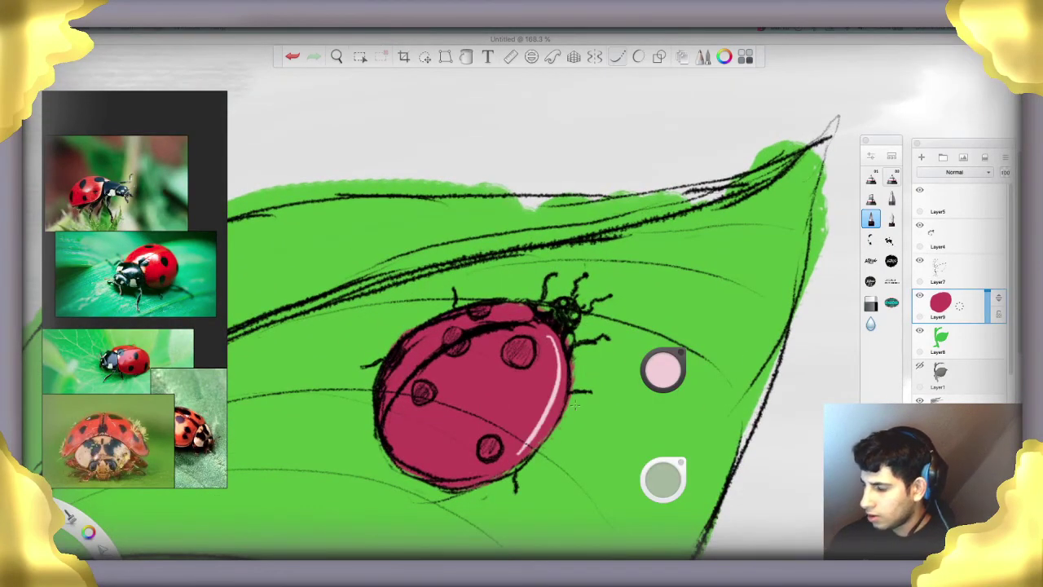
{"action": "key", "text": "super+z"}
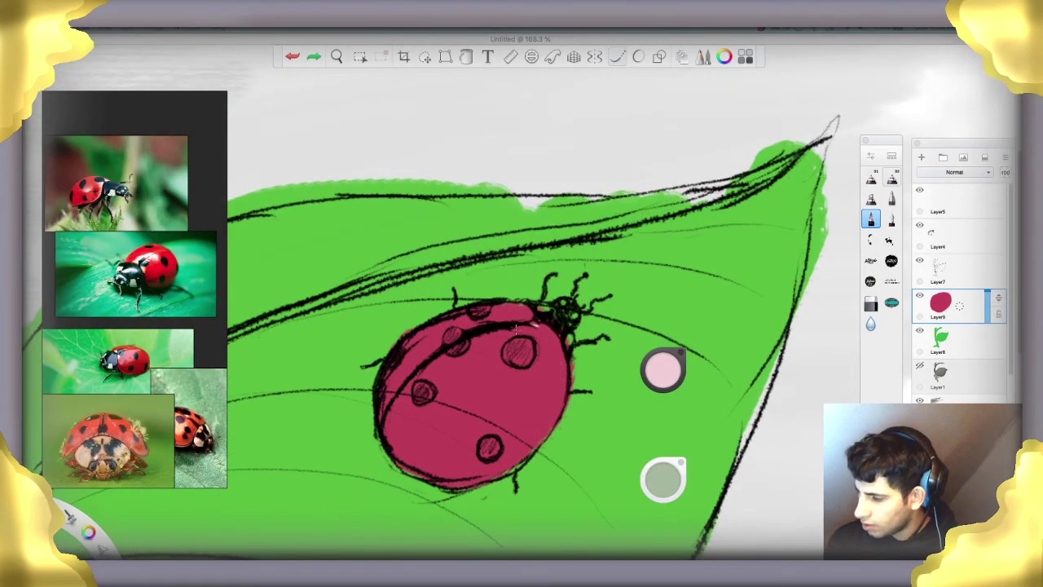
{"action": "key", "text": "shift+super+z"}
{"action": "left_click_drag", "start_coordinate": [446, 353], "coordinate": [427, 370]}
{"action": "left_click_drag", "start_coordinate": [409, 405], "coordinate": [397, 426]}
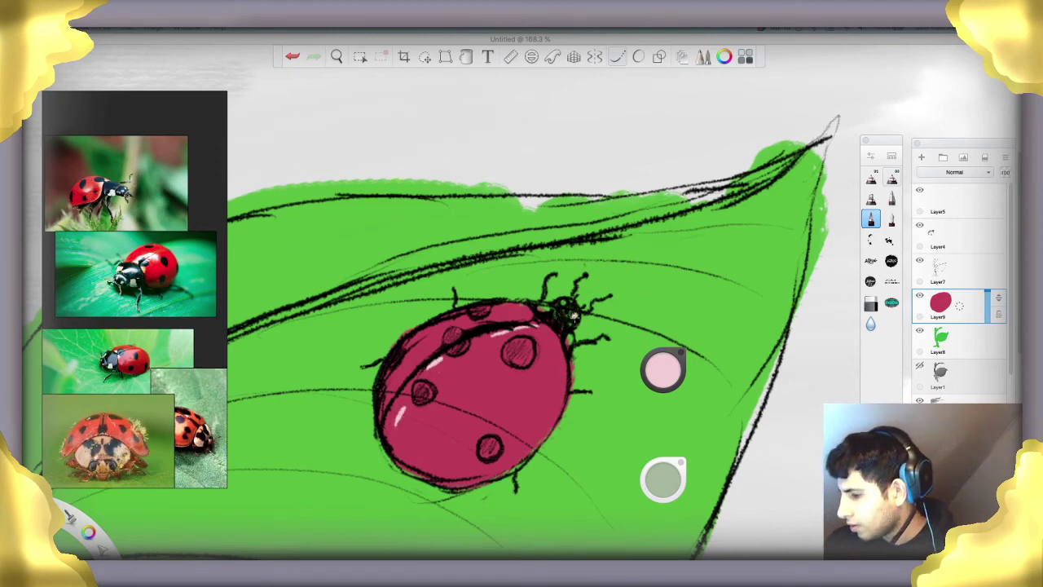
{"action": "left_click", "coordinate": [575, 316]}
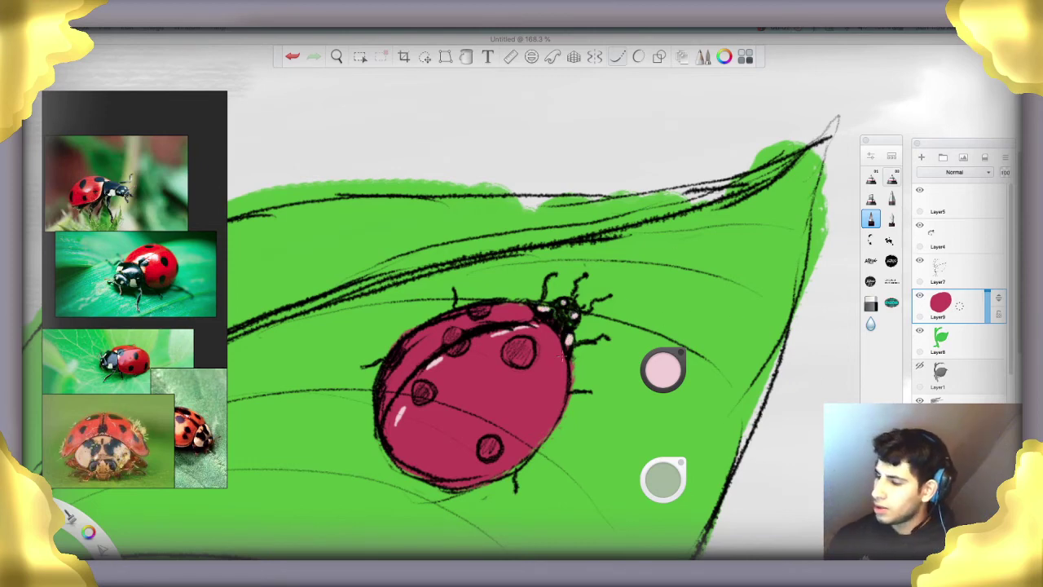
Fill all the round spots on the ladybug's wing cases with a near-black maroon
{"action": "left_click_drag", "start_coordinate": [673, 371], "coordinate": [665, 542]}
{"action": "mouse_move", "coordinate": [521, 351]}
{"action": "left_mouse_down"}
{"action": "mouse_move", "coordinate": [507, 359]}
{"action": "mouse_move", "coordinate": [522, 349]}
{"action": "mouse_move", "coordinate": [516, 362]}
{"action": "mouse_move", "coordinate": [512, 352]}
{"action": "left_mouse_up"}
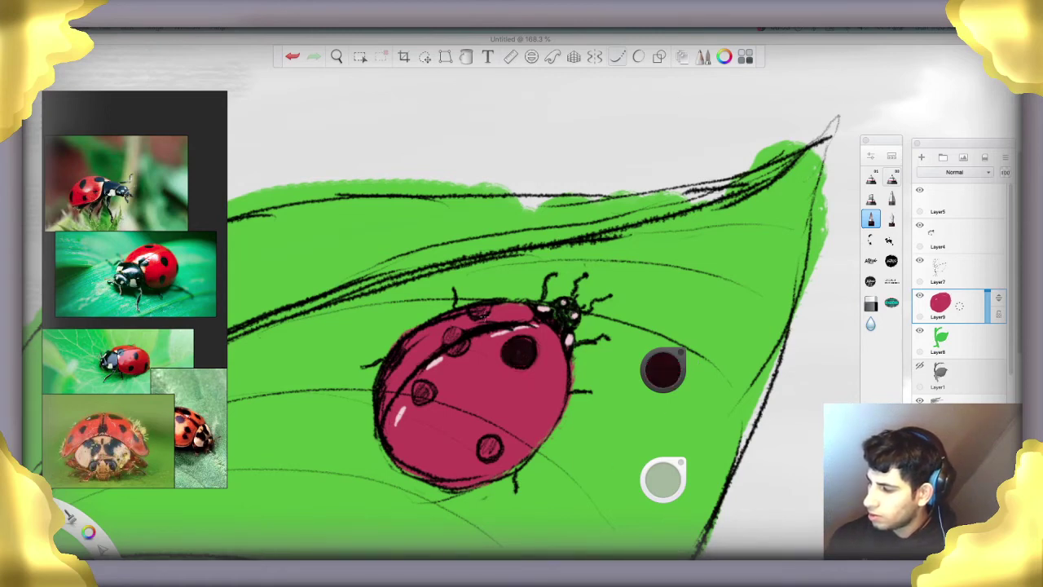
{"action": "mouse_move", "coordinate": [481, 313]}
{"action": "left_mouse_down"}
{"action": "mouse_move", "coordinate": [447, 339]}
{"action": "mouse_move", "coordinate": [458, 362]}
{"action": "left_mouse_up"}
{"action": "left_click_drag", "start_coordinate": [424, 381], "coordinate": [424, 399]}
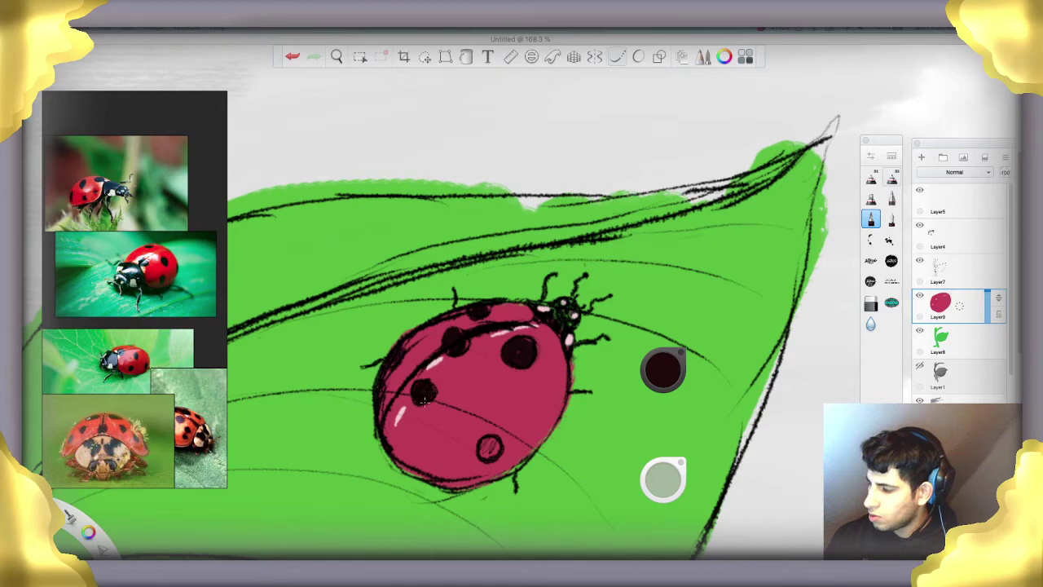
{"action": "left_click_drag", "start_coordinate": [488, 444], "coordinate": [485, 447]}
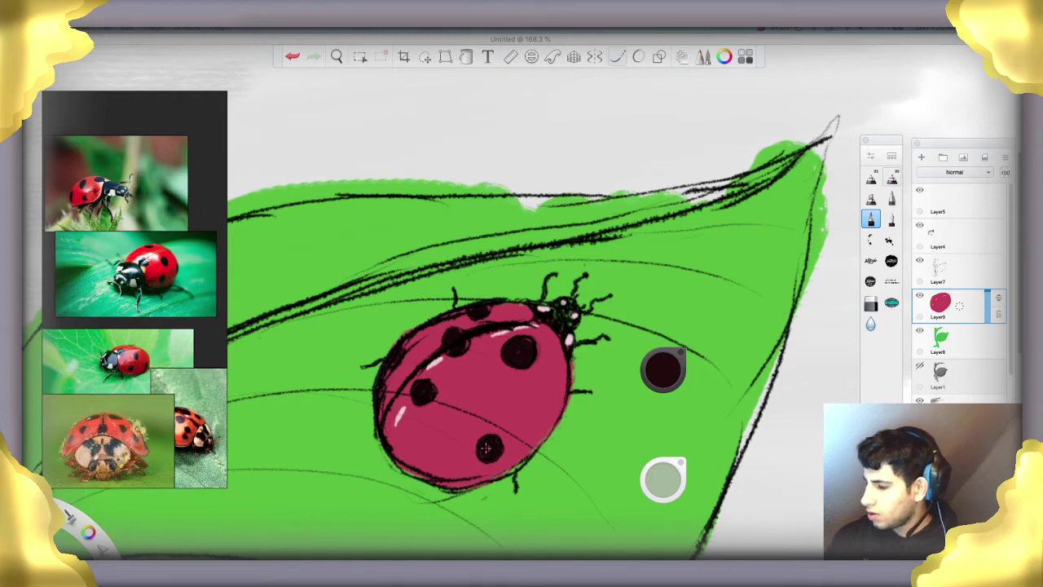
Add a new layer directly above the hidden Layer1 and flood-fill it with flat dark green as the background
{"action": "key", "text": "space"}
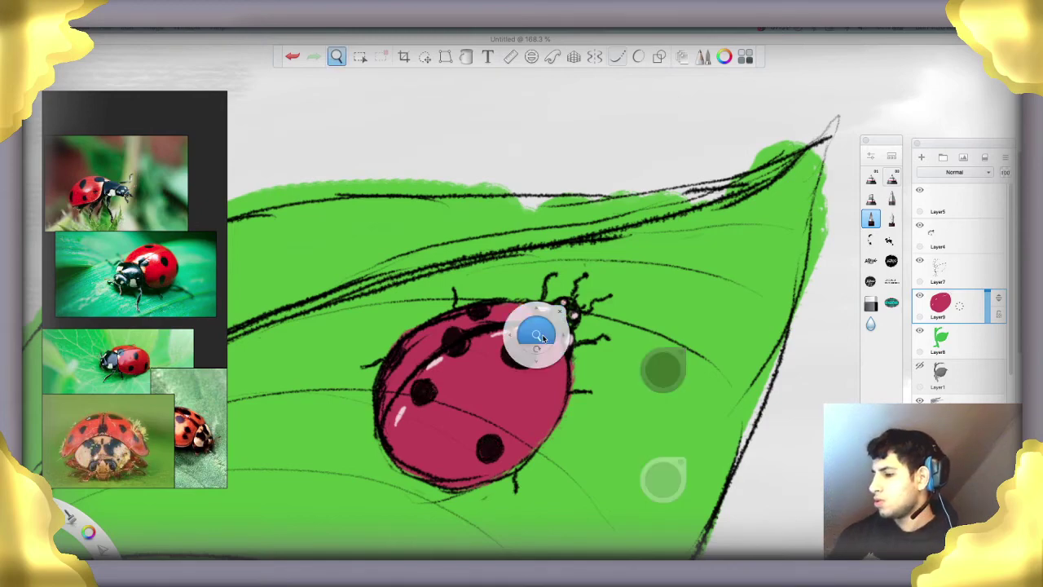
{"action": "left_click_drag", "start_coordinate": [537, 335], "coordinate": [492, 413]}
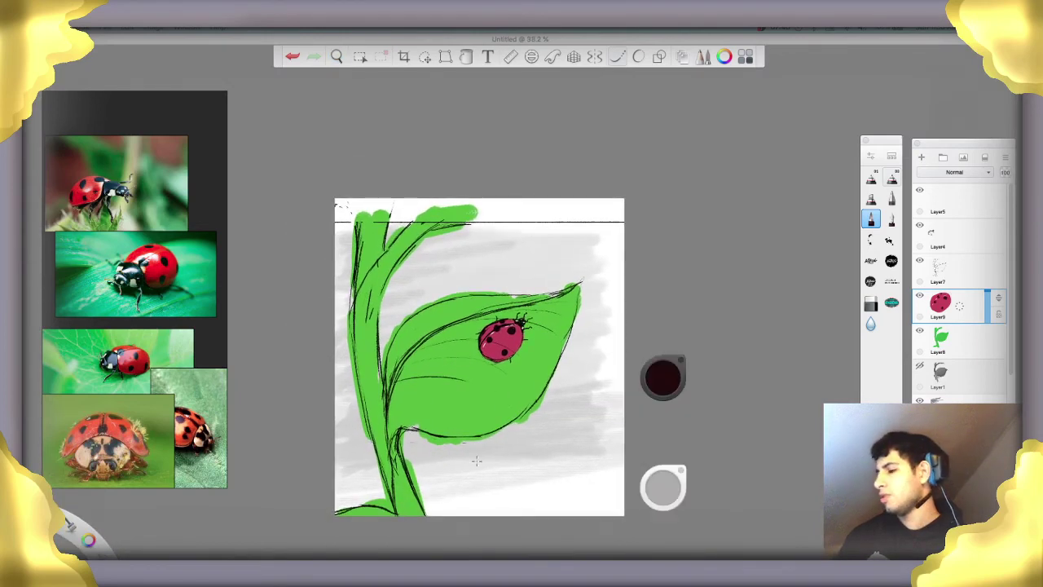
{"action": "left_click", "coordinate": [963, 383]}
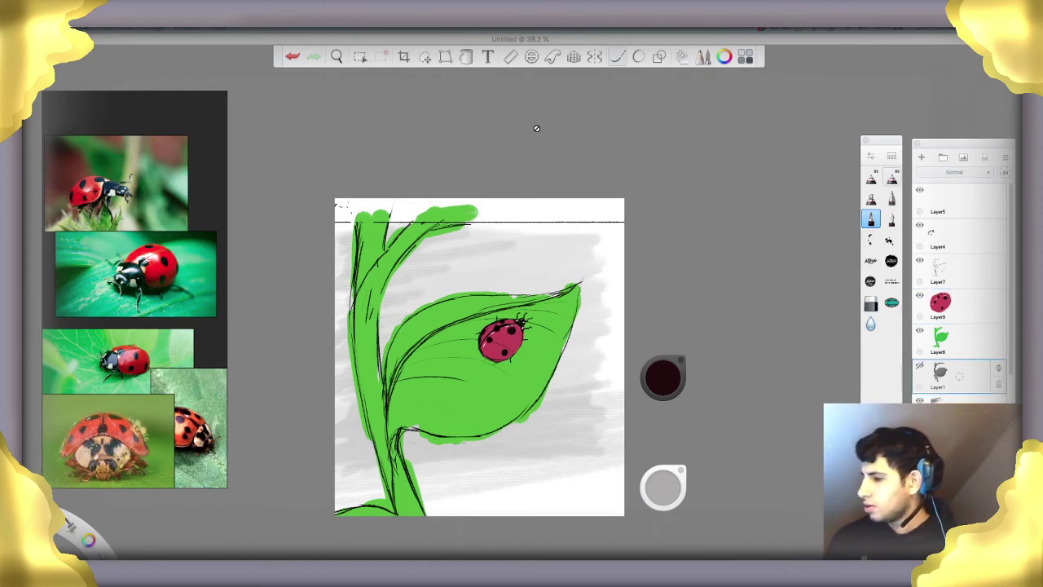
{"action": "left_click", "coordinate": [466, 57]}
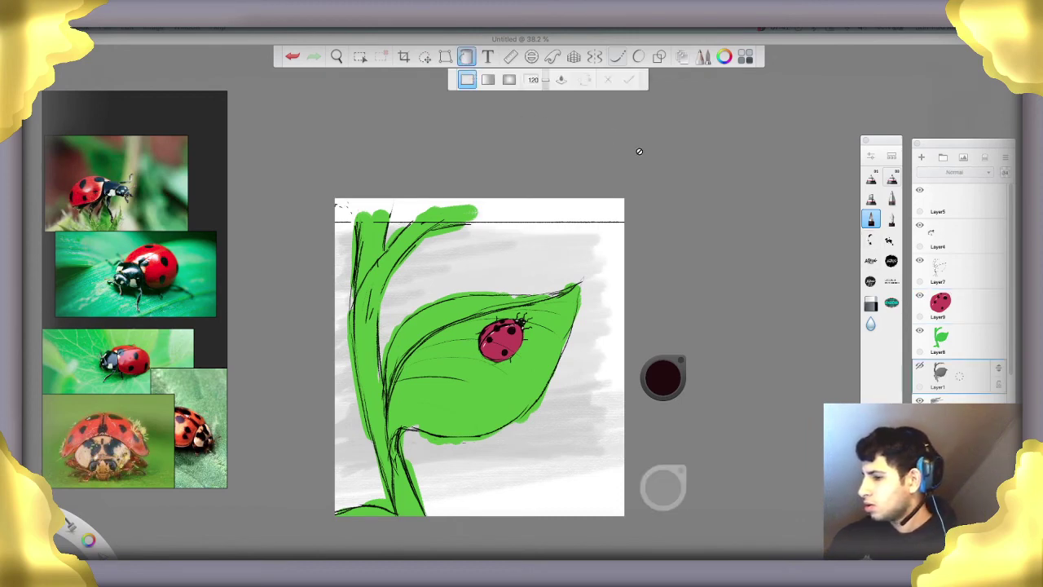
{"action": "left_click", "coordinate": [921, 157]}
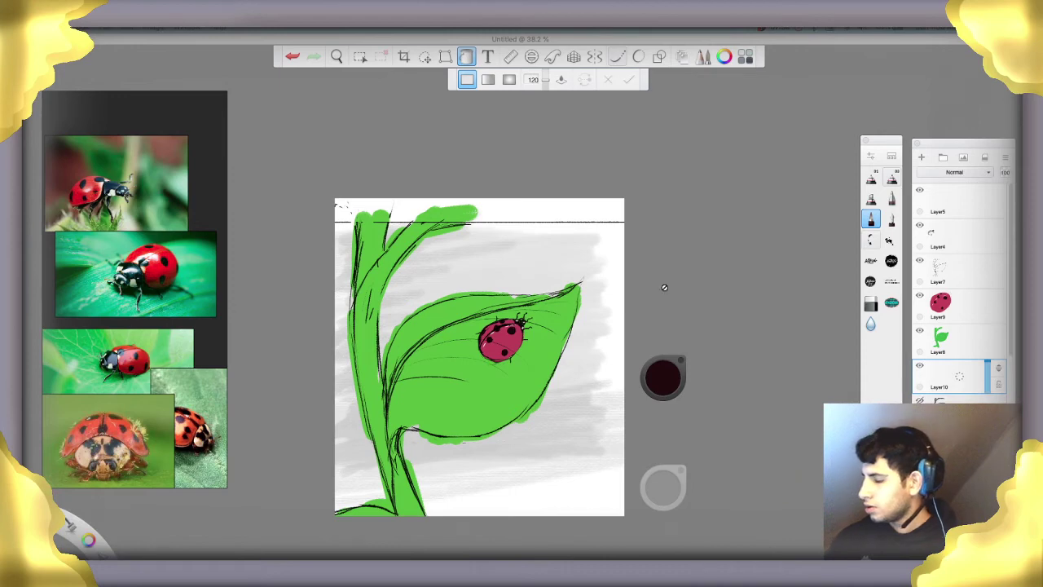
{"action": "left_click", "coordinate": [662, 373]}
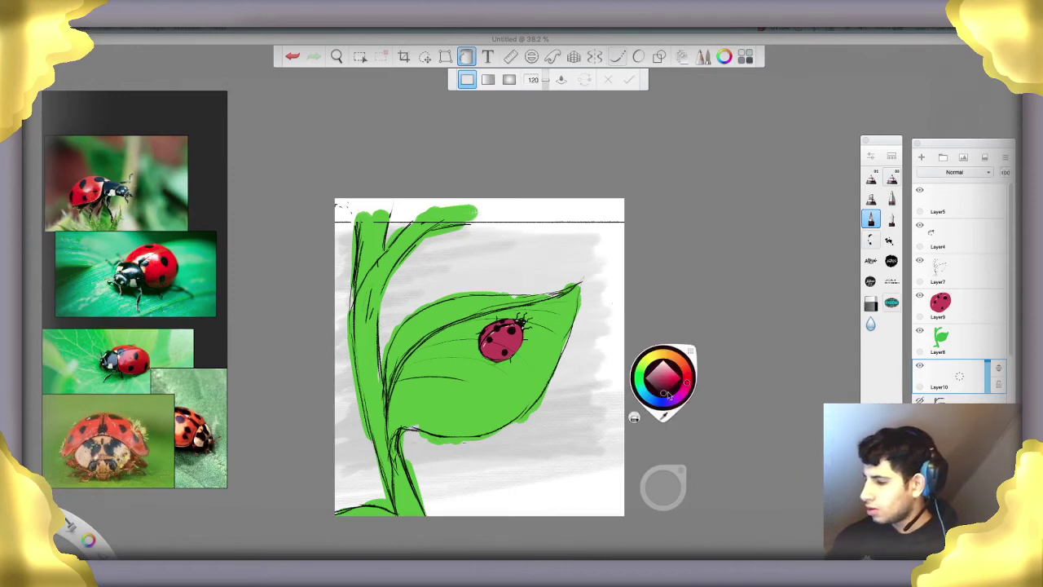
{"action": "left_click_drag", "start_coordinate": [642, 390], "coordinate": [640, 383]}
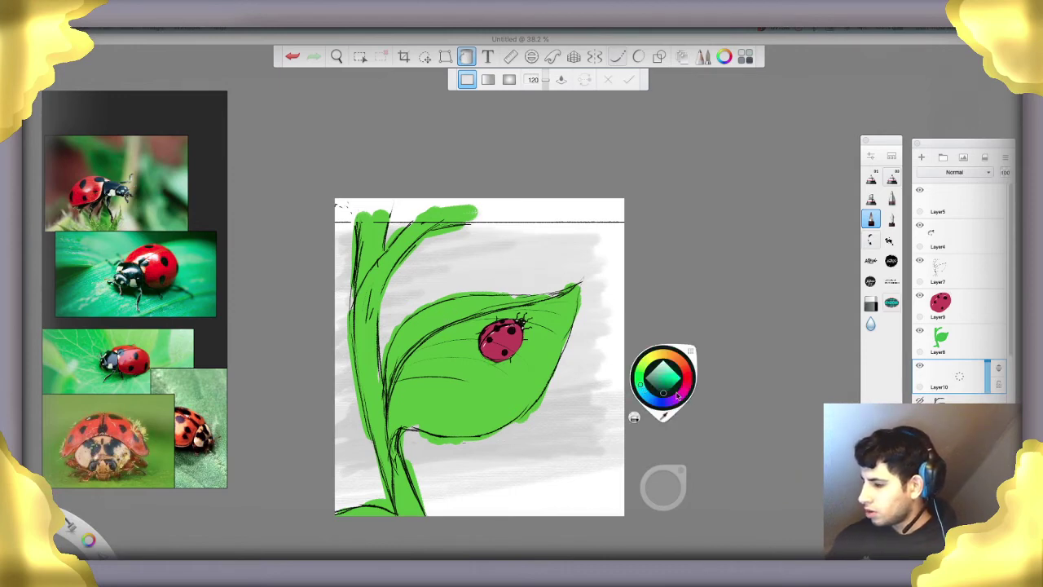
{"action": "left_click", "coordinate": [536, 466]}
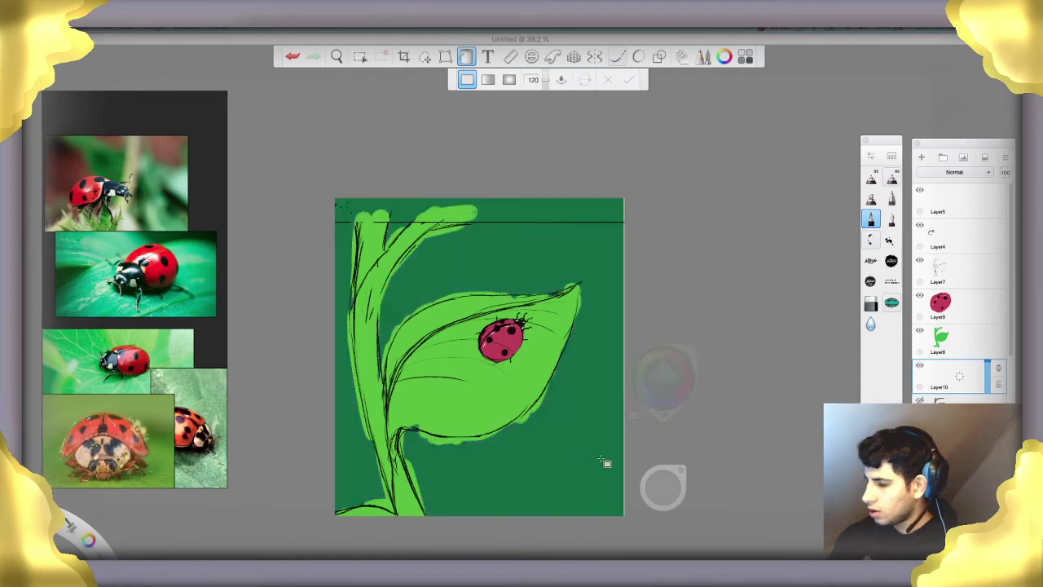
{"action": "left_click", "coordinate": [467, 60]}
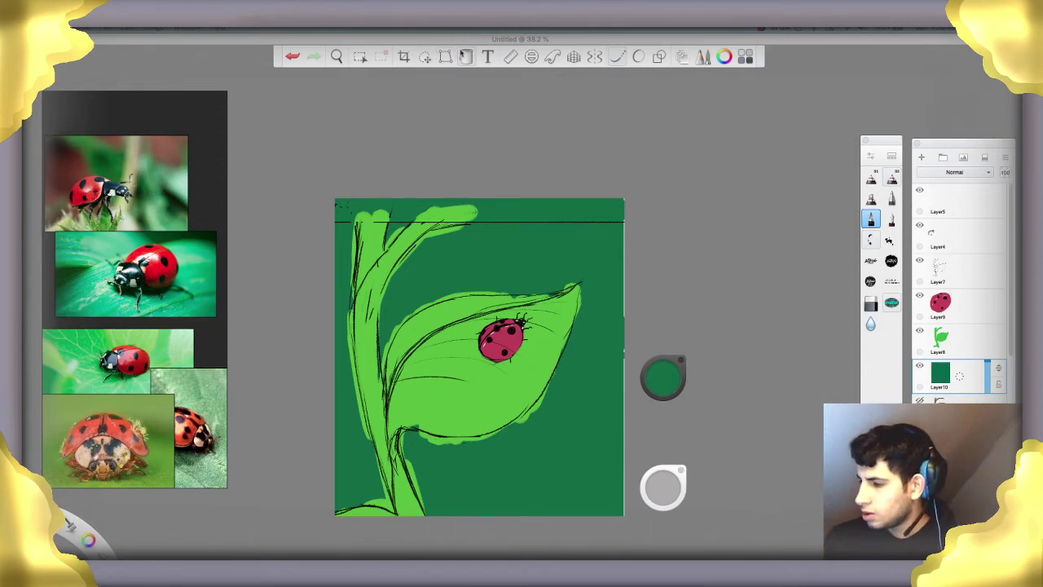
Lasso jagged light areas on both sides of the leaf's midrib and ready Layer8 for a flood fill
{"action": "left_click", "coordinate": [360, 56]}
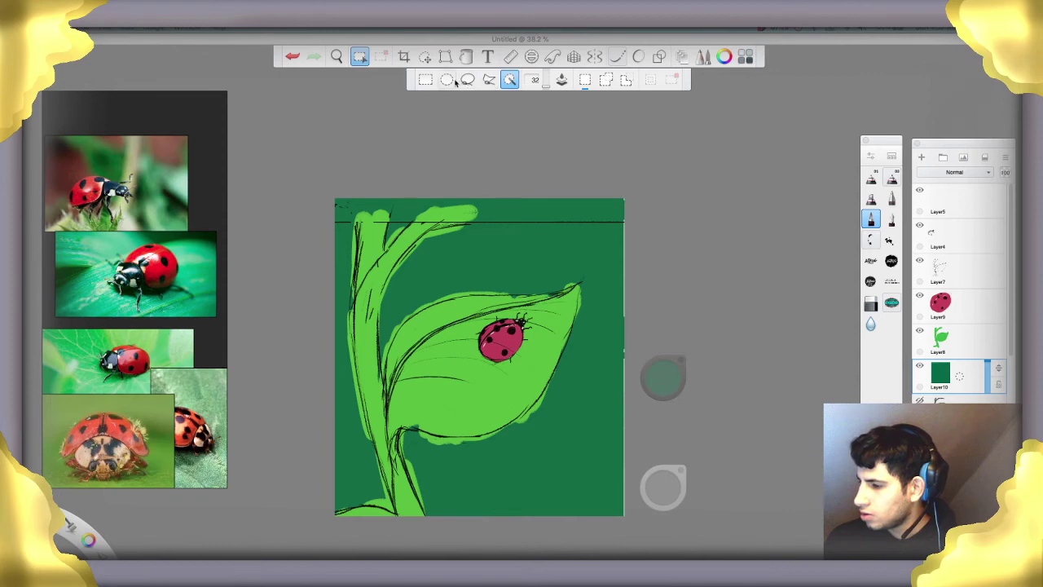
{"action": "left_click", "coordinate": [467, 79]}
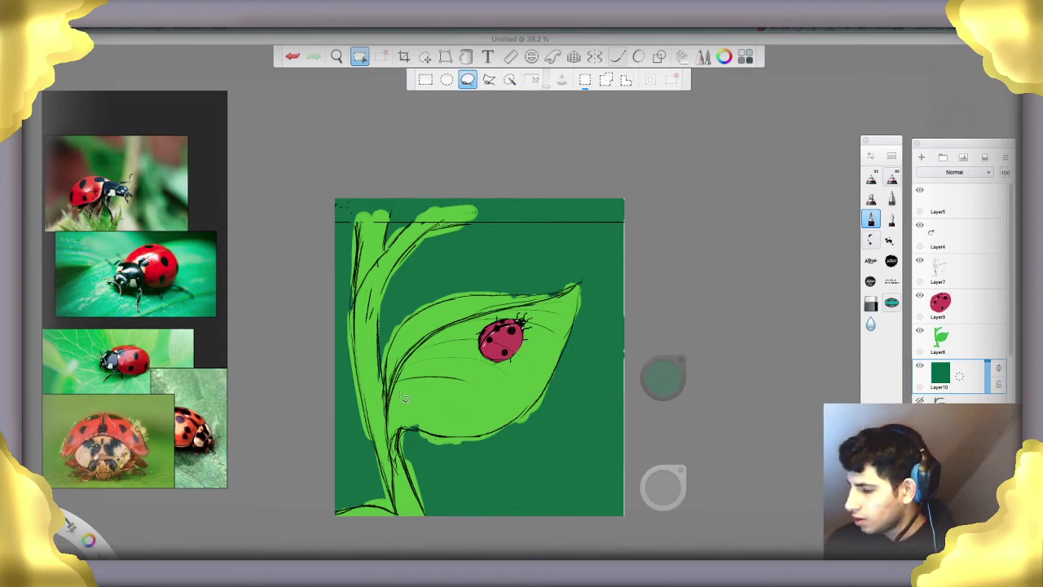
{"action": "mouse_move", "coordinate": [397, 415]}
{"action": "left_mouse_down"}
{"action": "mouse_move", "coordinate": [414, 372]}
{"action": "mouse_move", "coordinate": [458, 335]}
{"action": "mouse_move", "coordinate": [575, 298]}
{"action": "mouse_move", "coordinate": [544, 362]}
{"action": "mouse_move", "coordinate": [514, 393]}
{"action": "mouse_move", "coordinate": [472, 361]}
{"action": "mouse_move", "coordinate": [487, 387]}
{"action": "mouse_move", "coordinate": [451, 376]}
{"action": "left_mouse_up"}
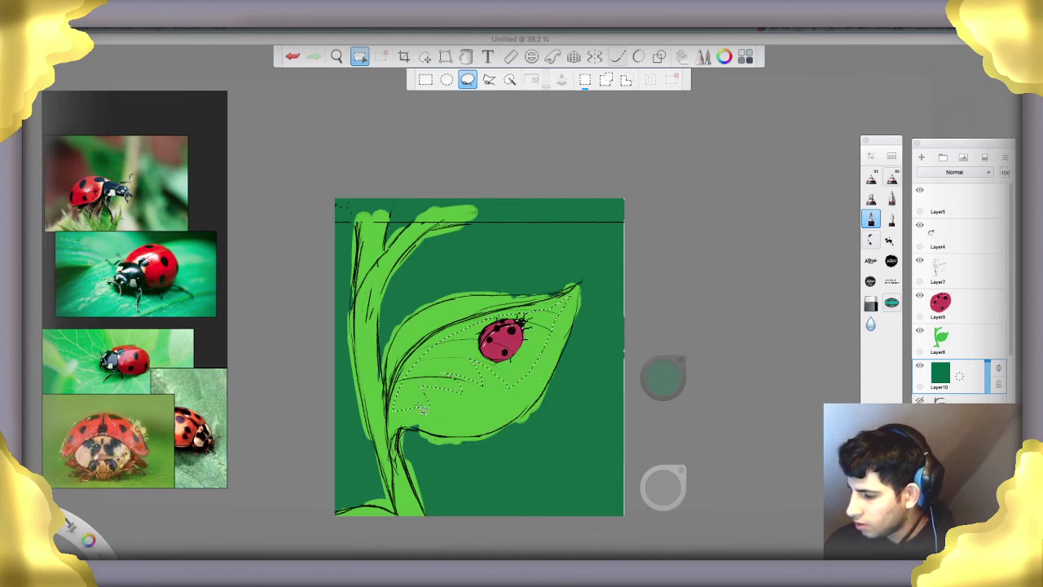
{"action": "left_click_drag", "start_coordinate": [396, 405], "coordinate": [392, 415]}
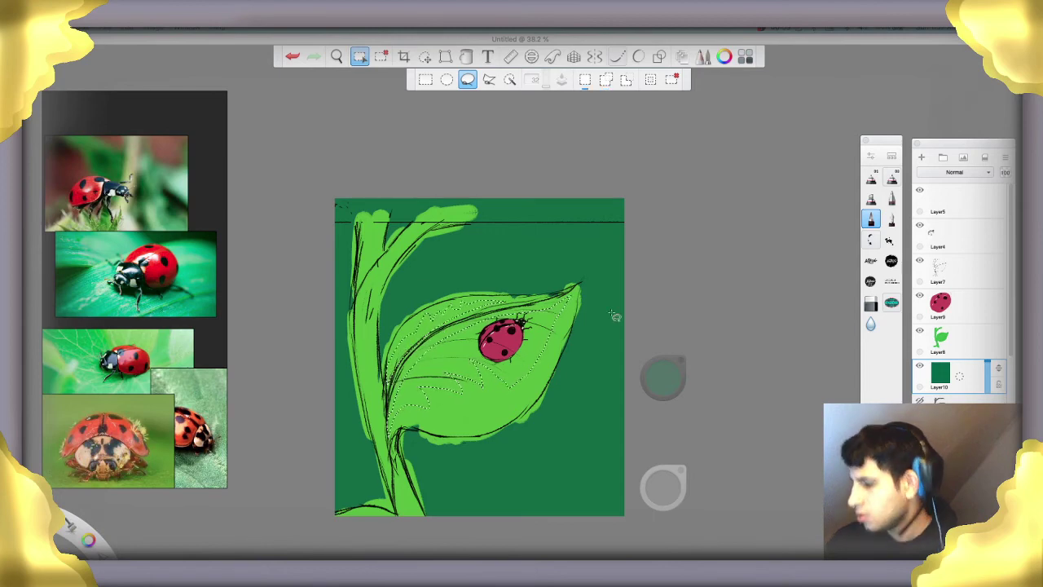
{"action": "left_click", "coordinate": [962, 343]}
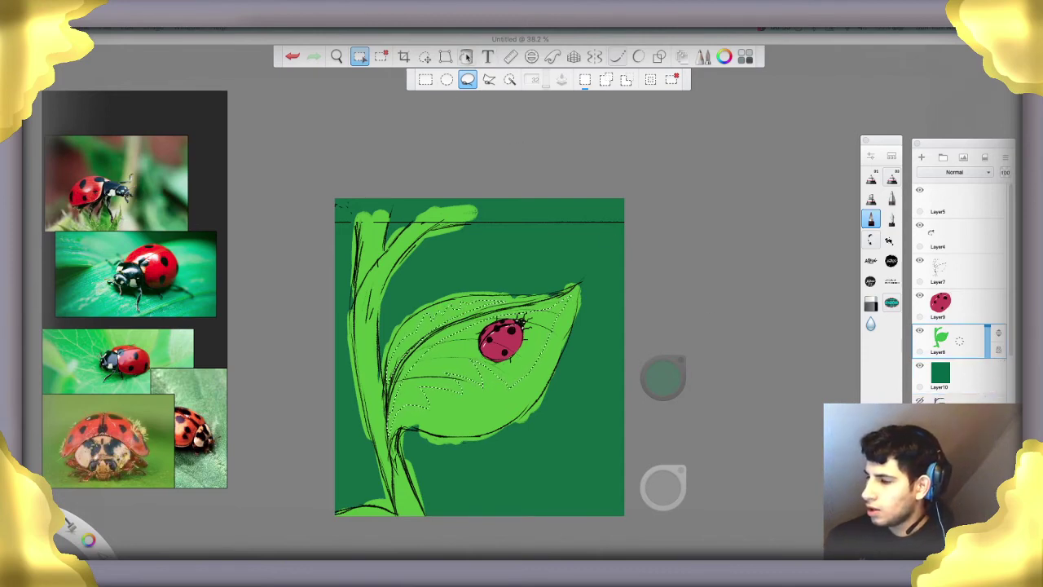
{"action": "left_click", "coordinate": [466, 56]}
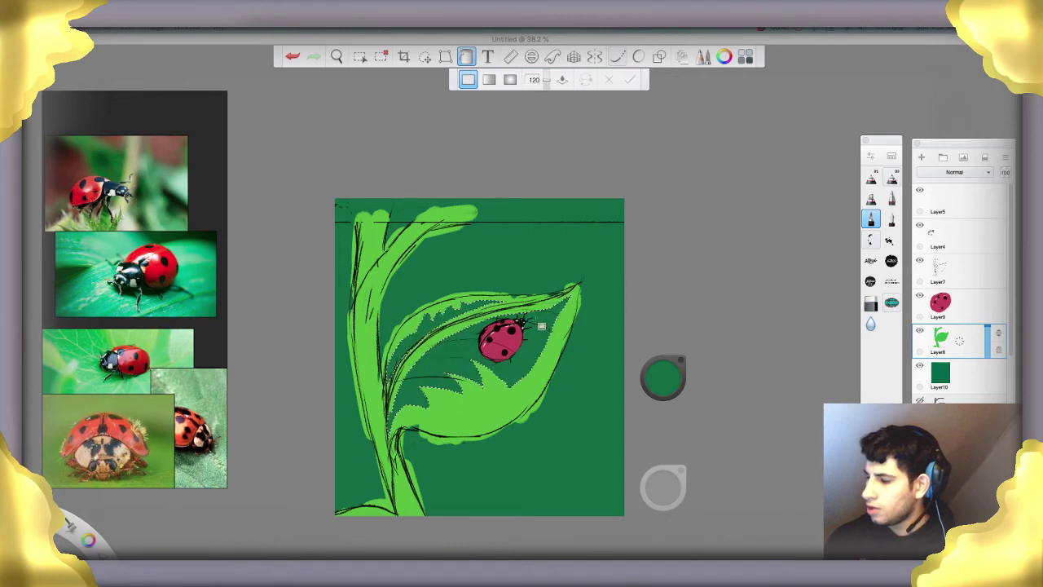
{"action": "key", "text": "ctrl+z"}
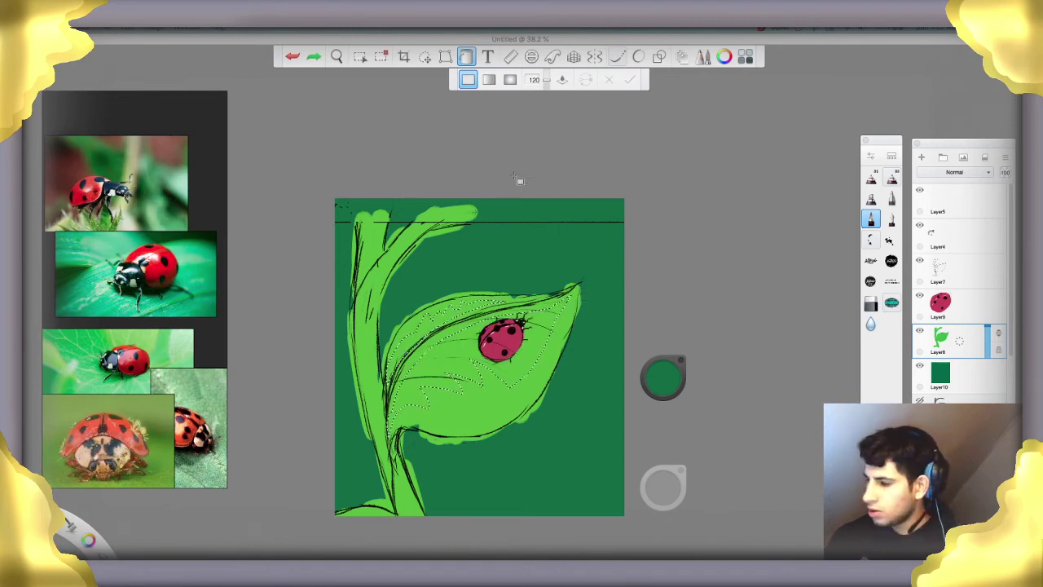
{"action": "left_click_drag", "start_coordinate": [678, 145], "coordinate": [679, 233]}
{"action": "left_click", "coordinate": [583, 287]}
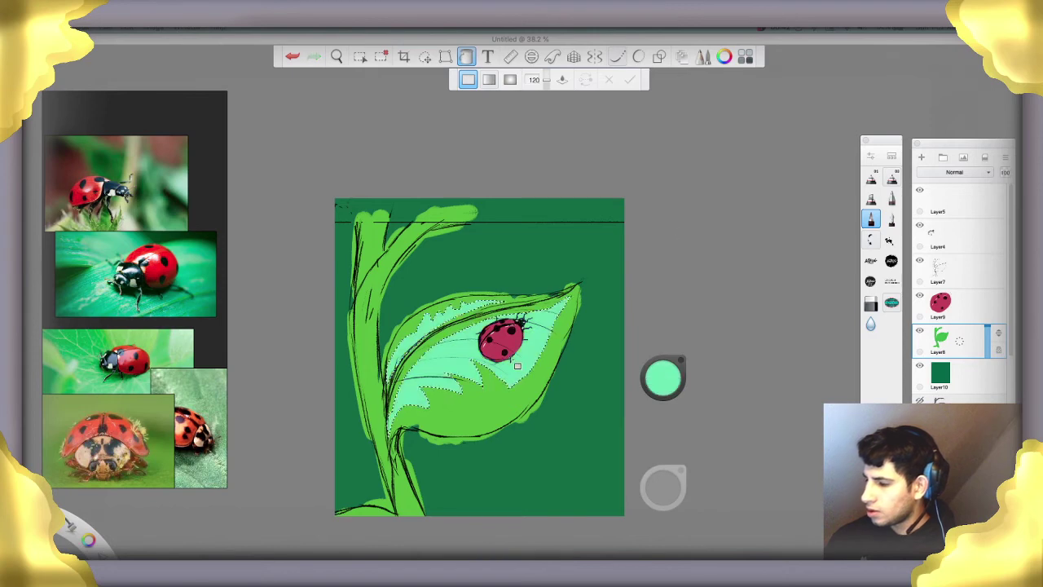
{"action": "key", "text": "ctrl+z"}
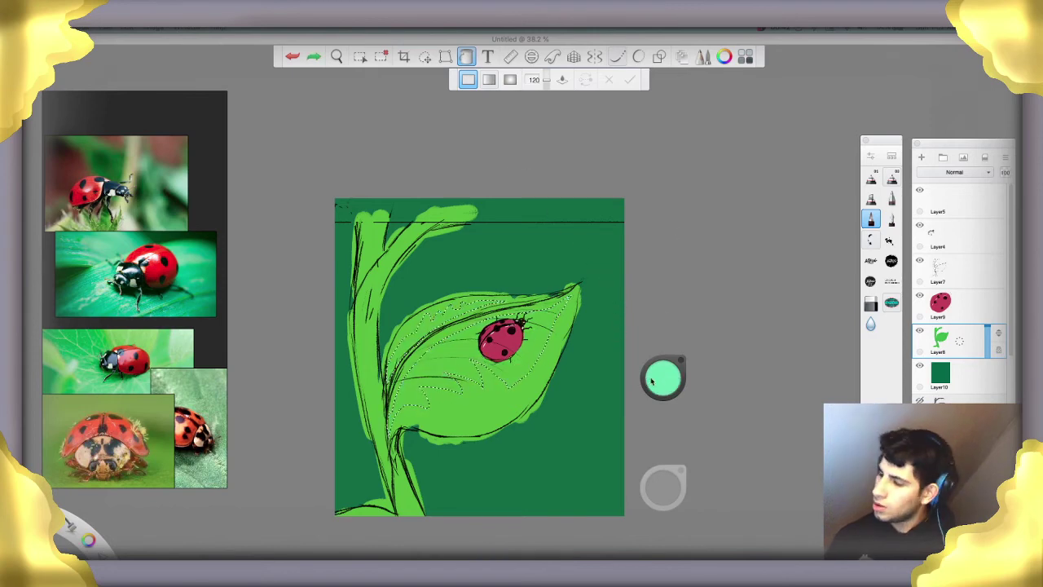
Sample the leaf's green, shift it to a lighter yellow-green, and flood-fill the selected leaf areas with it
{"action": "left_click", "coordinate": [662, 378]}
{"action": "left_click", "coordinate": [665, 416]}
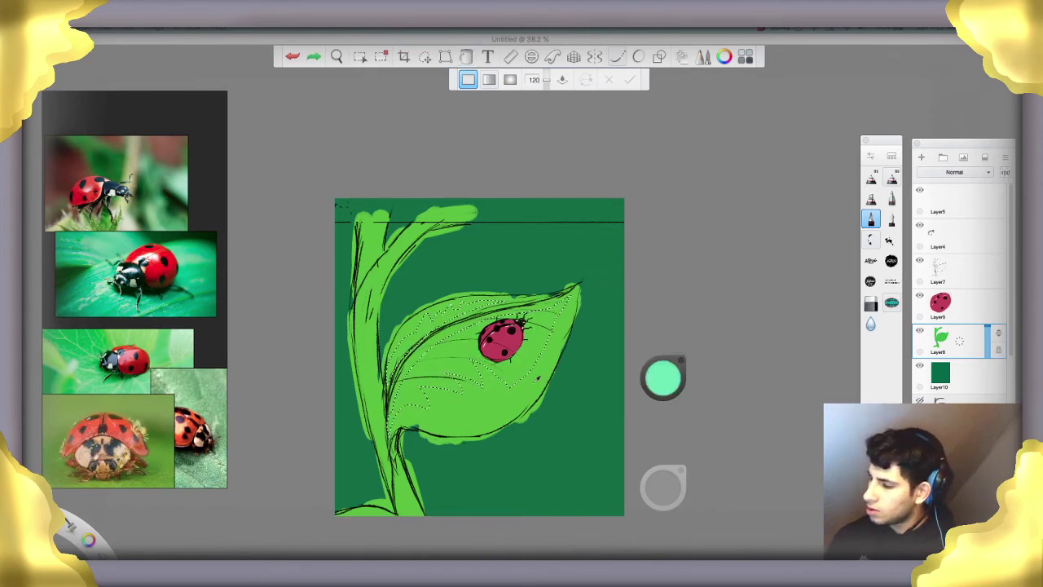
{"action": "left_click", "coordinate": [526, 394]}
{"action": "left_click", "coordinate": [666, 382]}
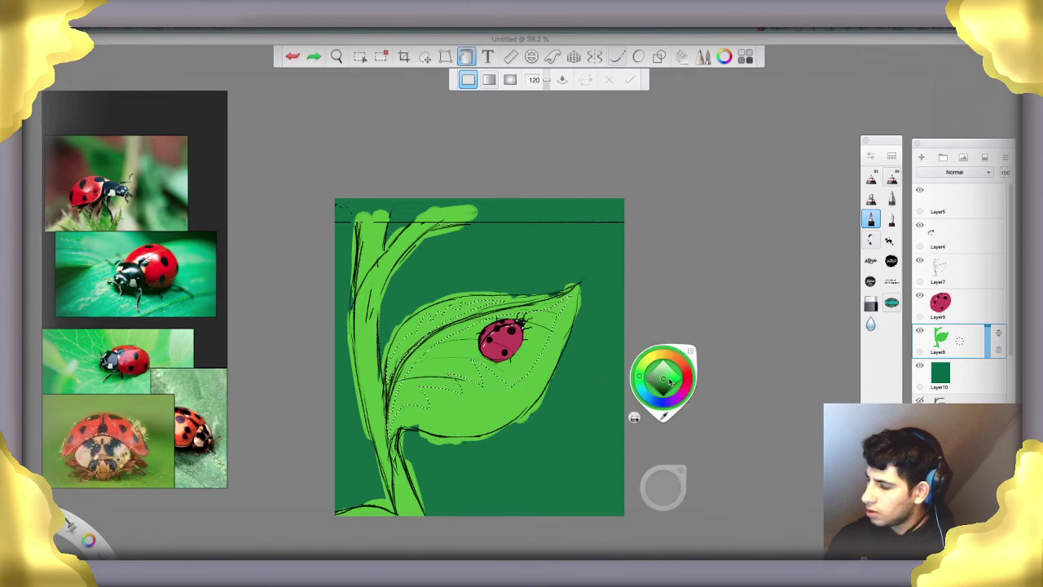
{"action": "left_click", "coordinate": [669, 377]}
{"action": "left_click", "coordinate": [641, 383]}
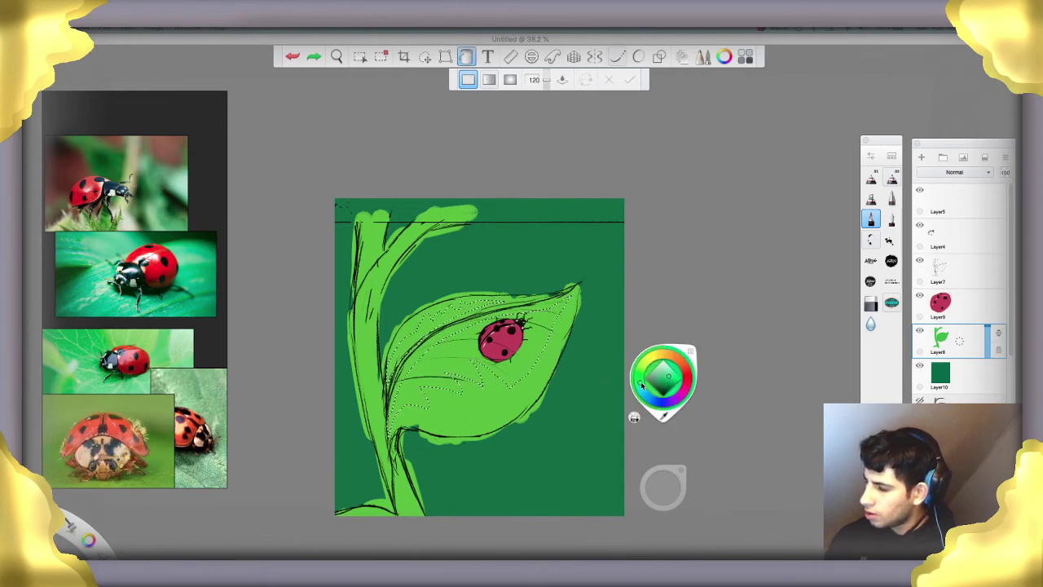
{"action": "left_click_drag", "start_coordinate": [641, 383], "coordinate": [644, 369]}
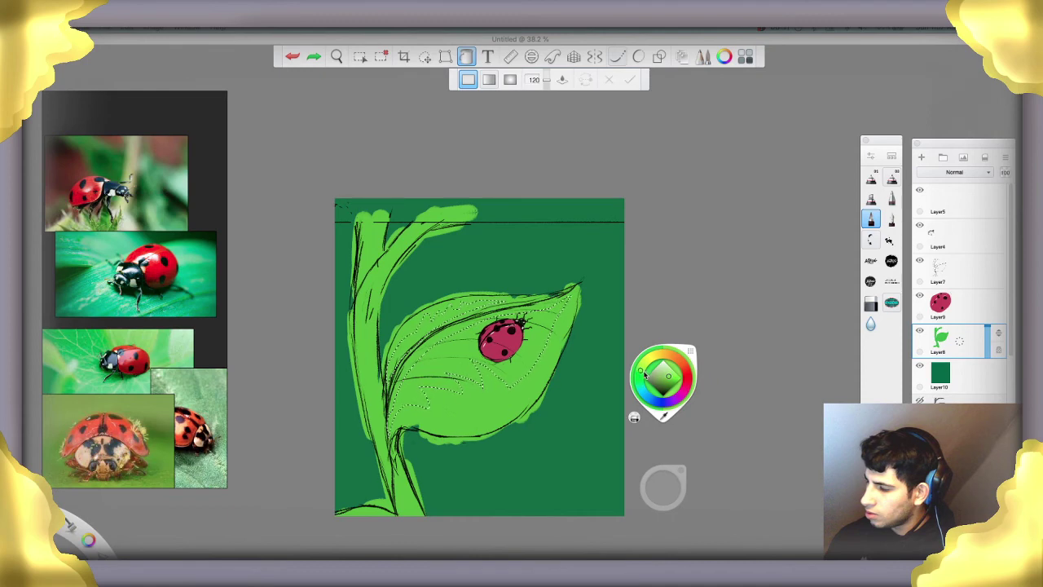
{"action": "left_click", "coordinate": [540, 369]}
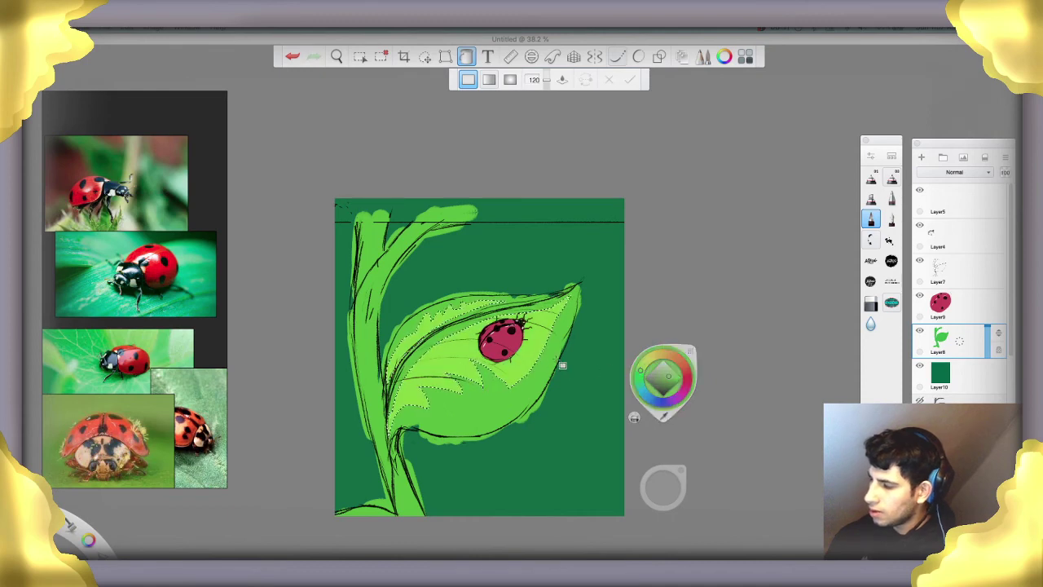
{"action": "left_click", "coordinate": [461, 58]}
Clear the selection and brush light yellow-green highlights along the stems and the small mound at their base
{"action": "key", "text": "ctrl+d"}
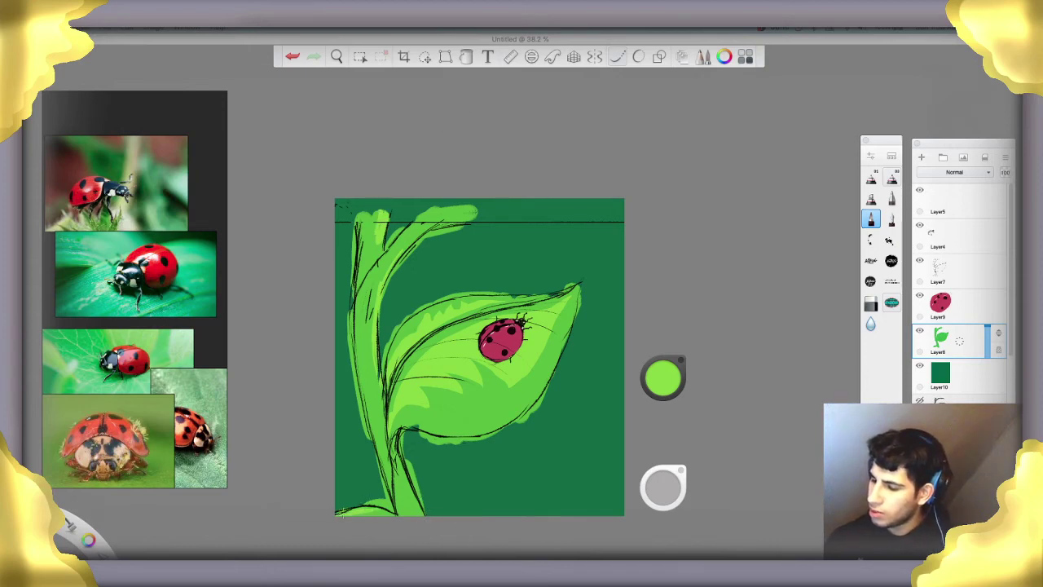
{"action": "left_click_drag", "start_coordinate": [341, 514], "coordinate": [359, 510]}
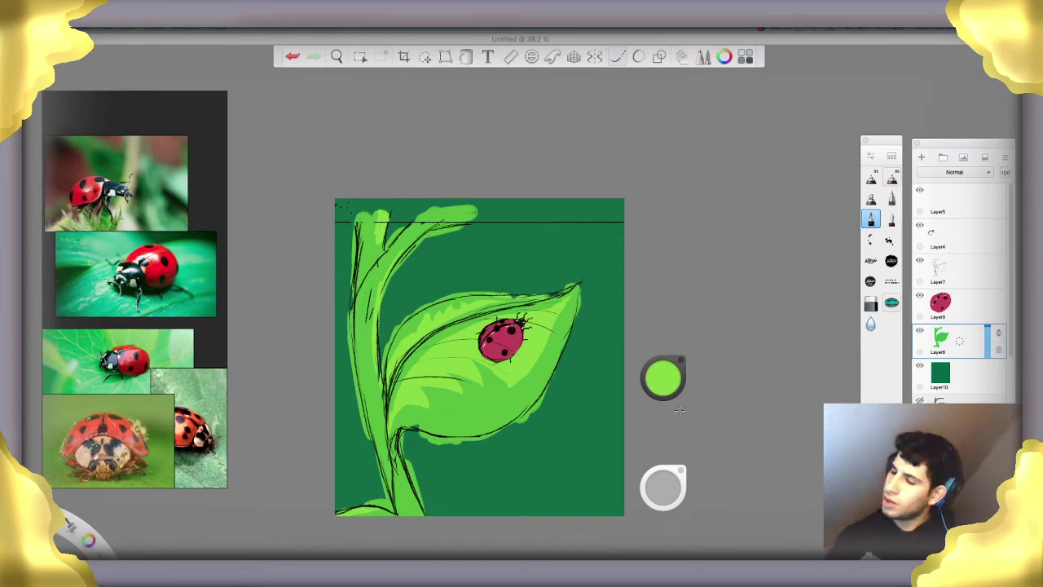
{"action": "mouse_move", "coordinate": [573, 309]}
{"action": "left_mouse_down"}
{"action": "mouse_move", "coordinate": [560, 357]}
{"action": "mouse_move", "coordinate": [515, 413]}
{"action": "mouse_move", "coordinate": [431, 437]}
{"action": "left_mouse_up"}
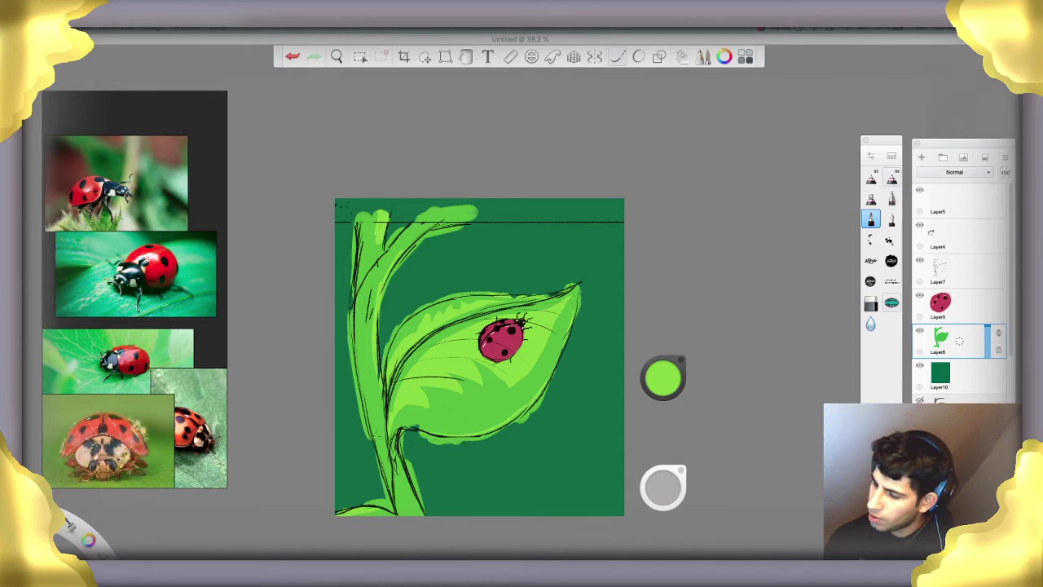
Sample the leaf's green and shift the brush color to a darker, more saturated green for shading
{"action": "left_click", "coordinate": [663, 379]}
{"action": "left_click", "coordinate": [641, 387]}
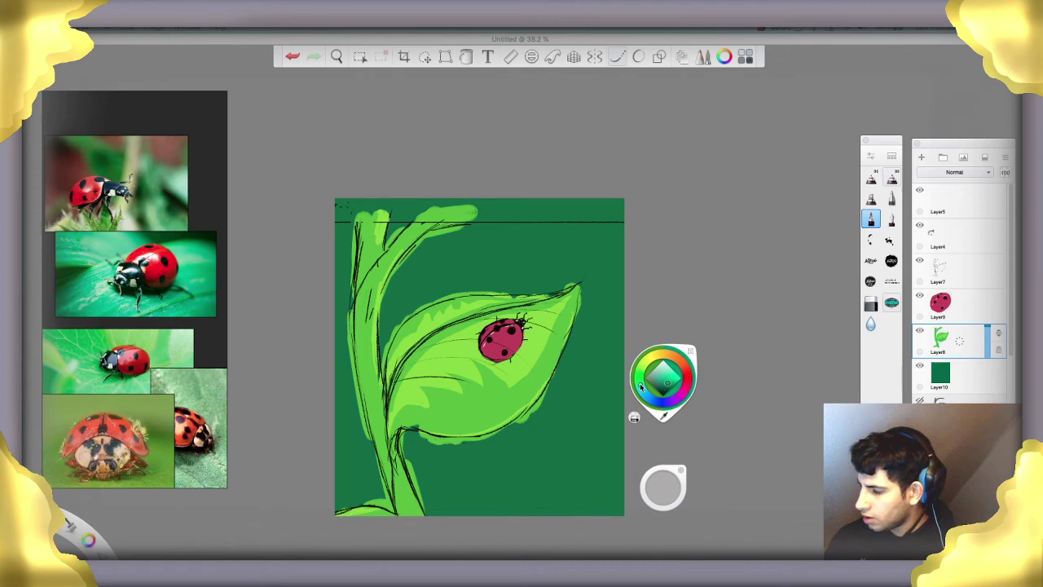
{"action": "left_click_drag", "start_coordinate": [640, 388], "coordinate": [640, 381]}
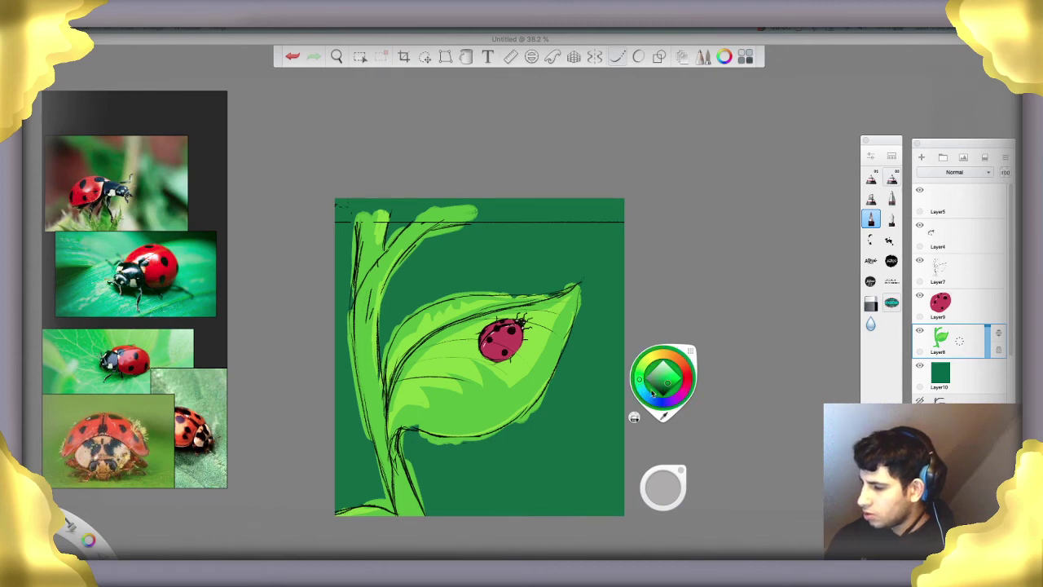
{"action": "left_click", "coordinate": [510, 397], "text": "alt"}
{"action": "left_click", "coordinate": [671, 383]}
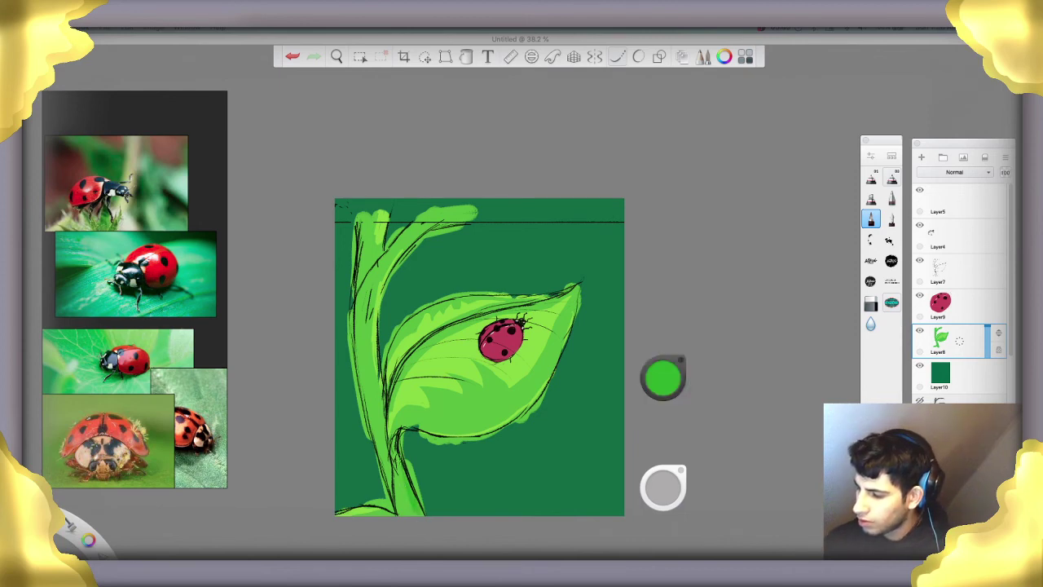
Brush darker green shadows along the stems, the leaf's midrib and the leaf's base on Layer8
{"action": "left_click_drag", "start_coordinate": [400, 474], "coordinate": [409, 504]}
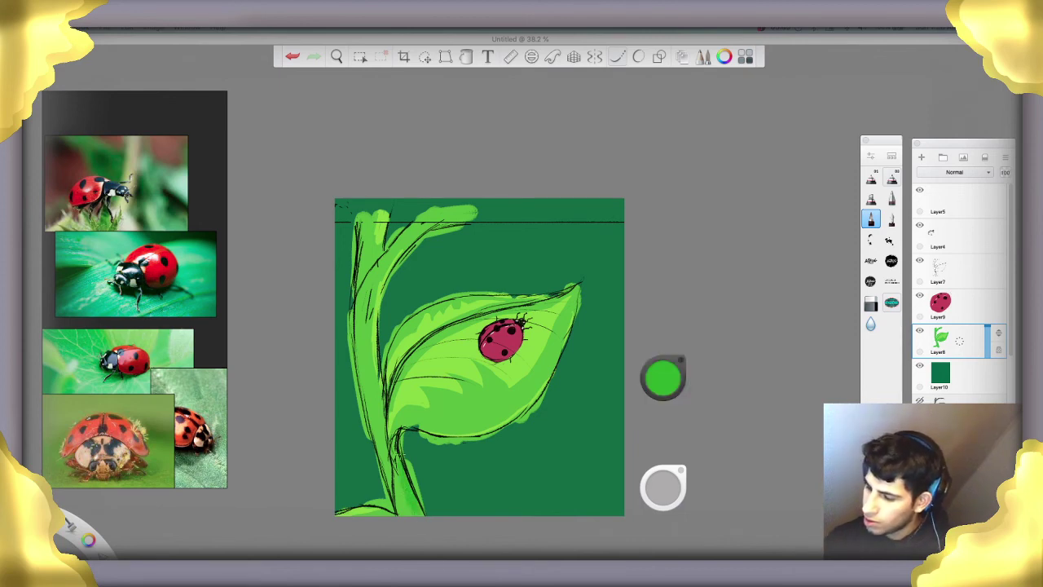
{"action": "left_click_drag", "start_coordinate": [396, 465], "coordinate": [397, 431]}
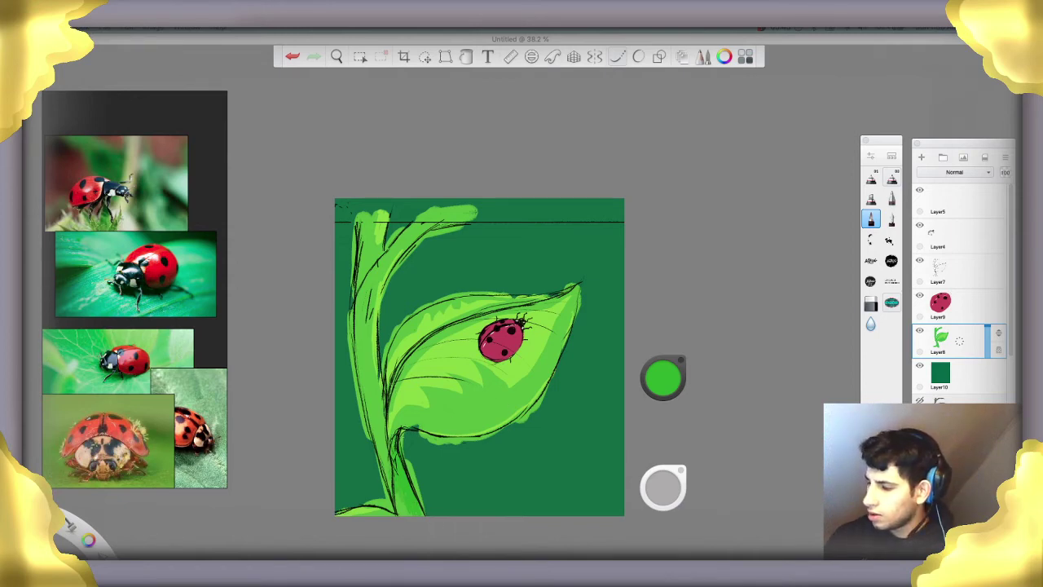
{"action": "left_click_drag", "start_coordinate": [396, 375], "coordinate": [446, 321]}
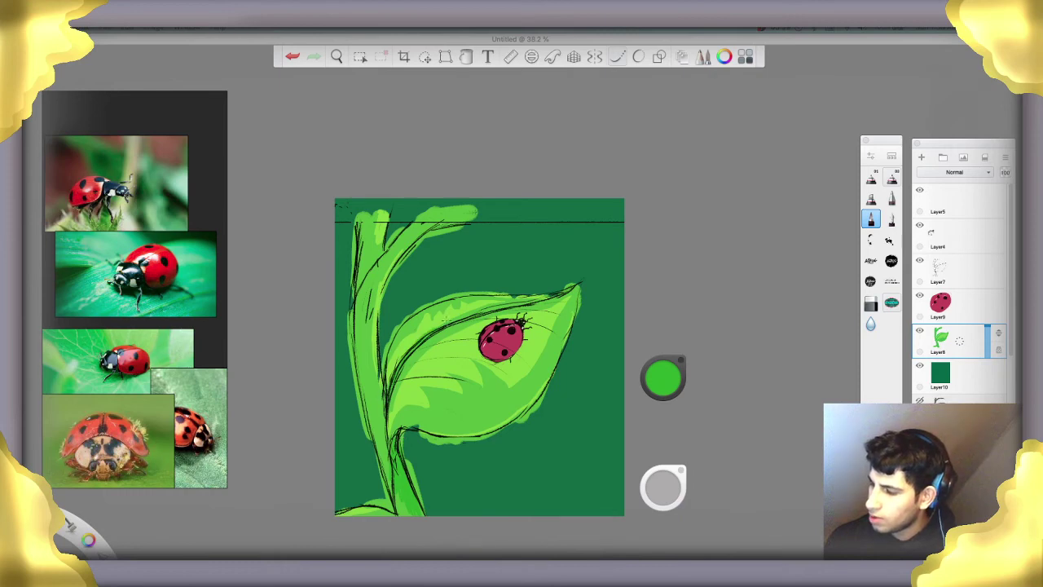
{"action": "mouse_move", "coordinate": [367, 267]}
{"action": "left_mouse_down"}
{"action": "mouse_move", "coordinate": [374, 218]}
{"action": "mouse_move", "coordinate": [366, 260]}
{"action": "left_mouse_up"}
{"action": "left_click_drag", "start_coordinate": [375, 220], "coordinate": [360, 275]}
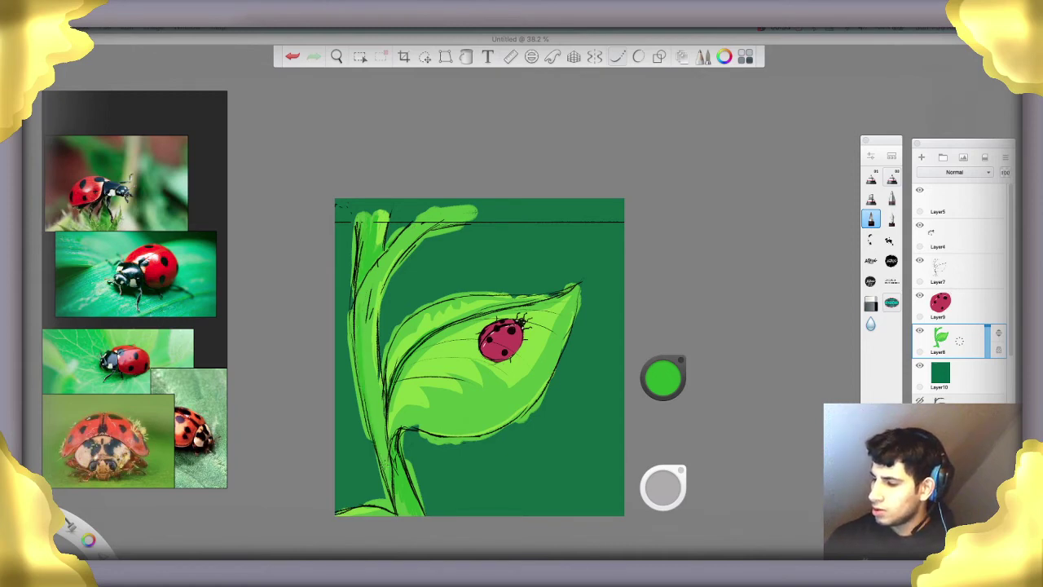
{"action": "left_click", "coordinate": [892, 260]}
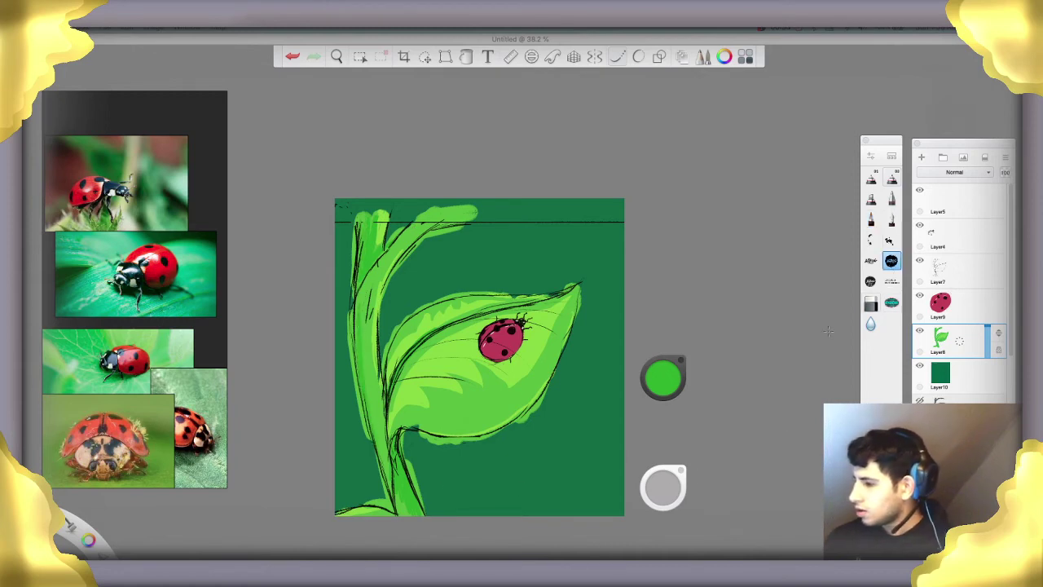
{"action": "mouse_move", "coordinate": [351, 309]}
{"action": "left_mouse_down"}
{"action": "mouse_move", "coordinate": [383, 472]}
{"action": "mouse_move", "coordinate": [412, 517]}
{"action": "mouse_move", "coordinate": [364, 511]}
{"action": "left_mouse_up"}
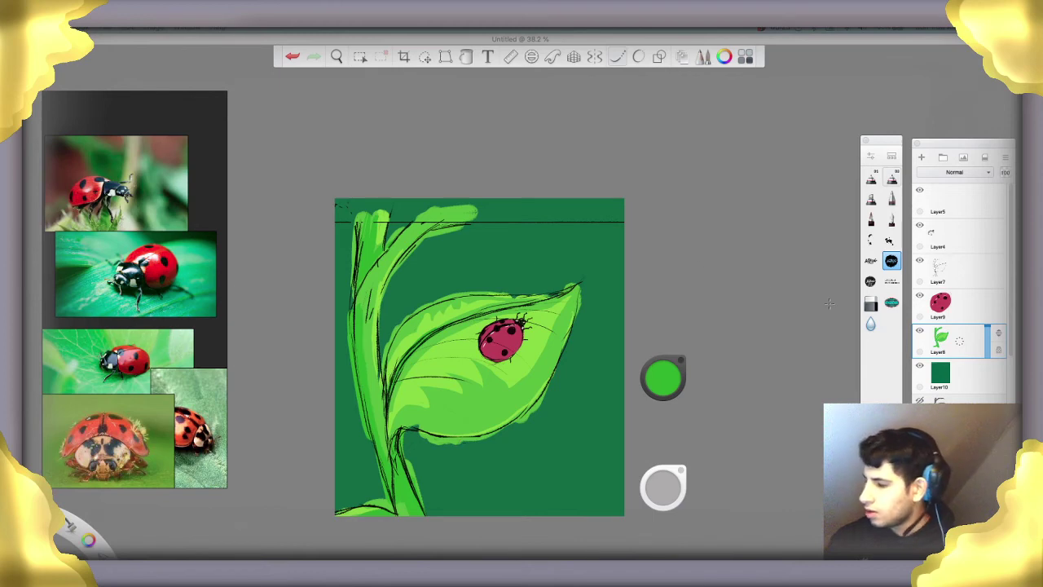
Switch to the Chisel Tip brush and toggle the sketch lines on Layer7 to examine the coloring without them
{"action": "left_click", "coordinate": [870, 198]}
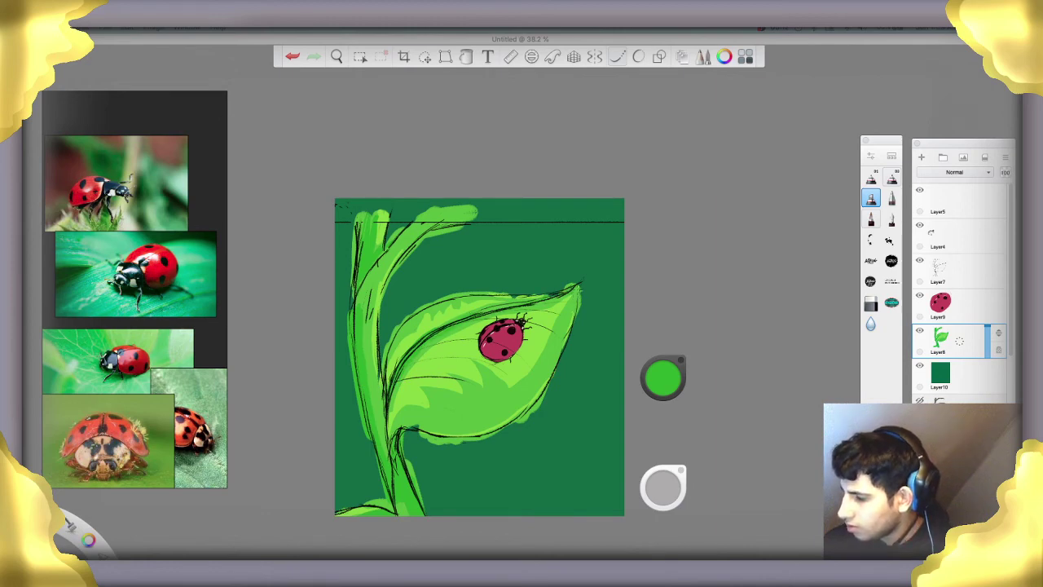
{"action": "left_click", "coordinate": [921, 260]}
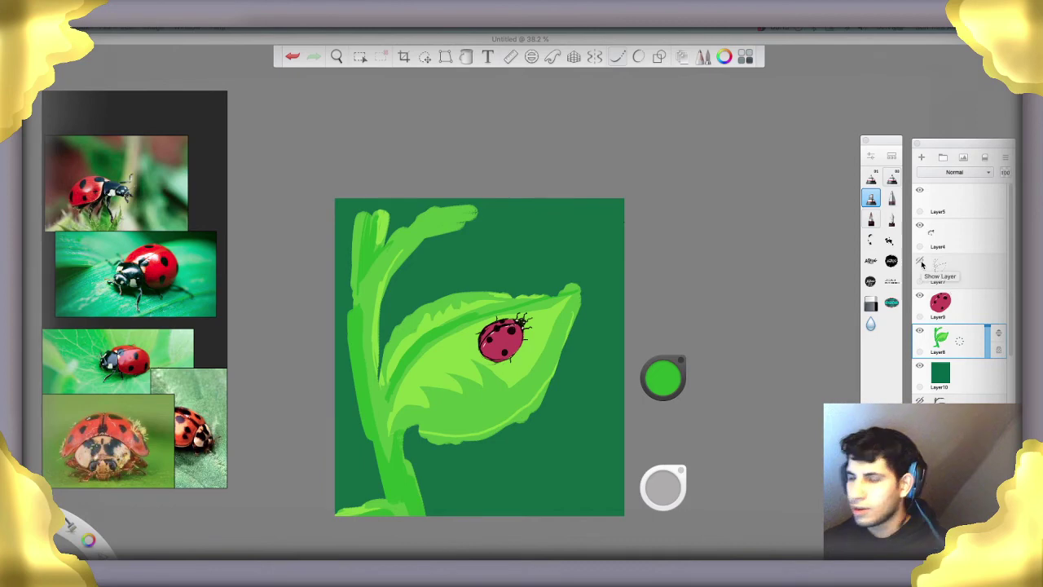
{"action": "left_click", "coordinate": [922, 263]}
{"action": "left_click", "coordinate": [923, 264]}
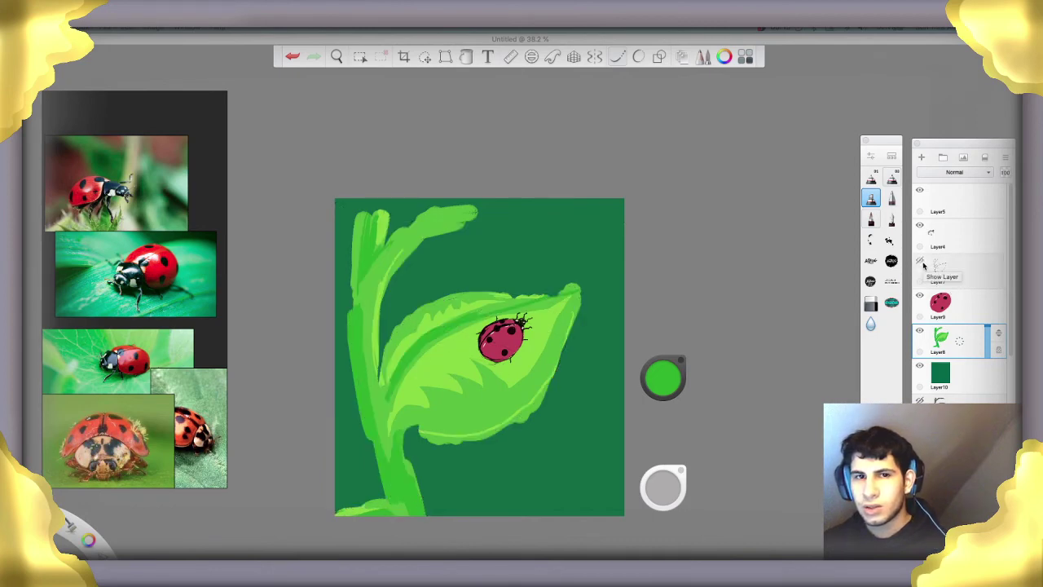
{"action": "left_click", "coordinate": [924, 265]}
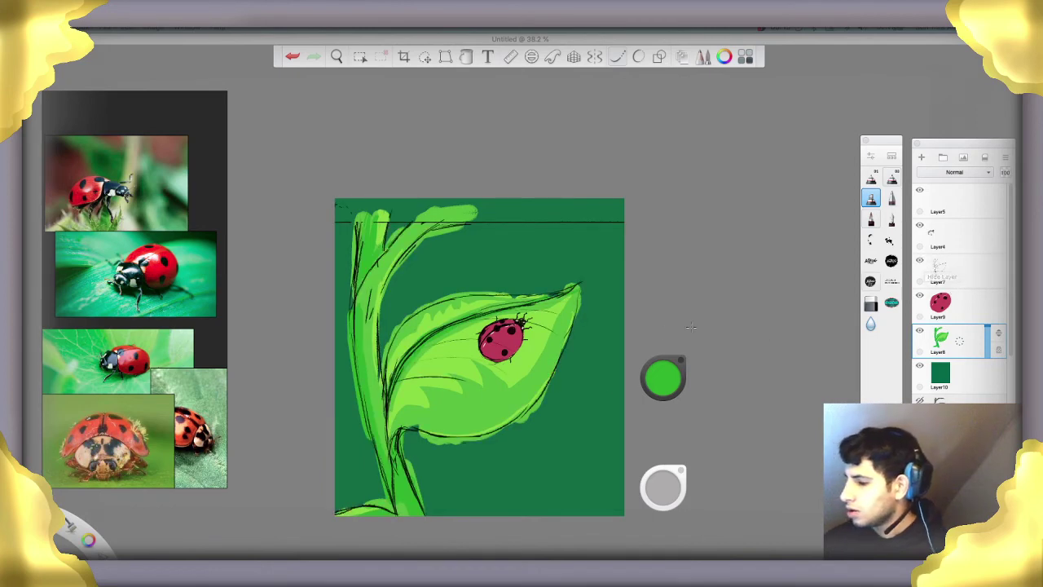
Make background Layer10 active and choose the Super Grainy brush from the Pastel set in the Brush Library
{"action": "left_click", "coordinate": [960, 373]}
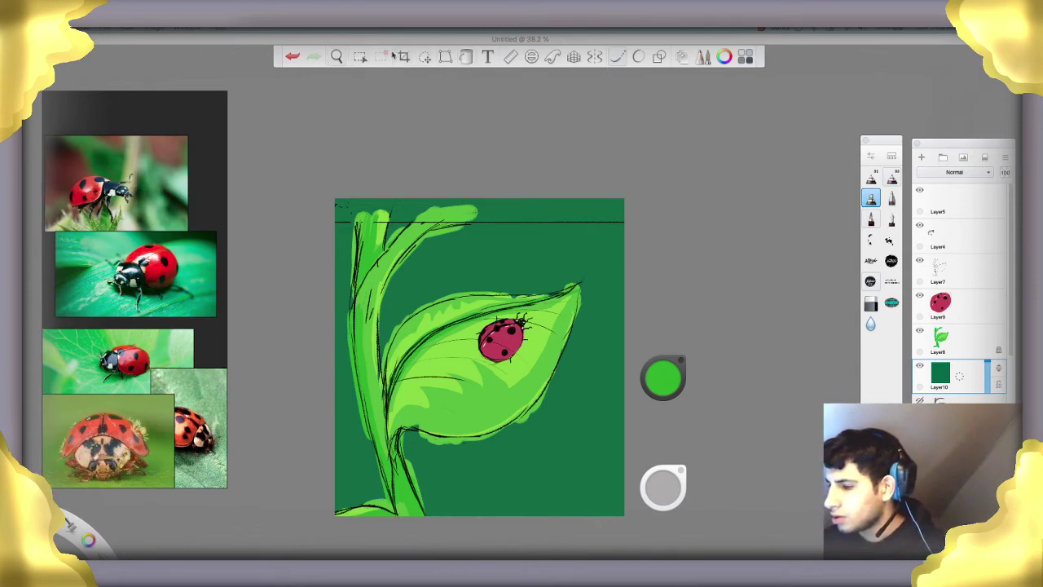
{"action": "left_click", "coordinate": [705, 61]}
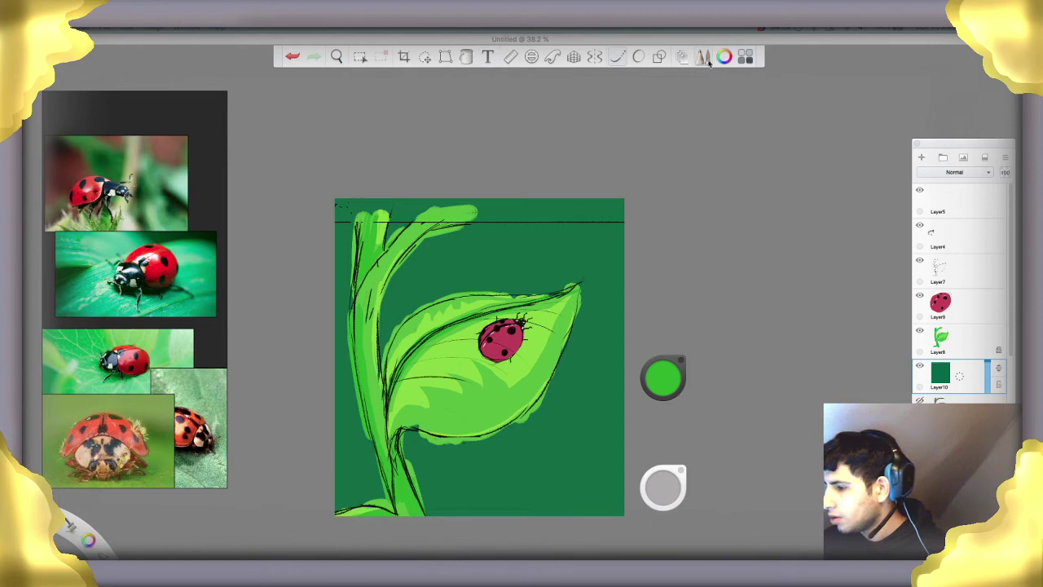
{"action": "left_click", "coordinate": [706, 62]}
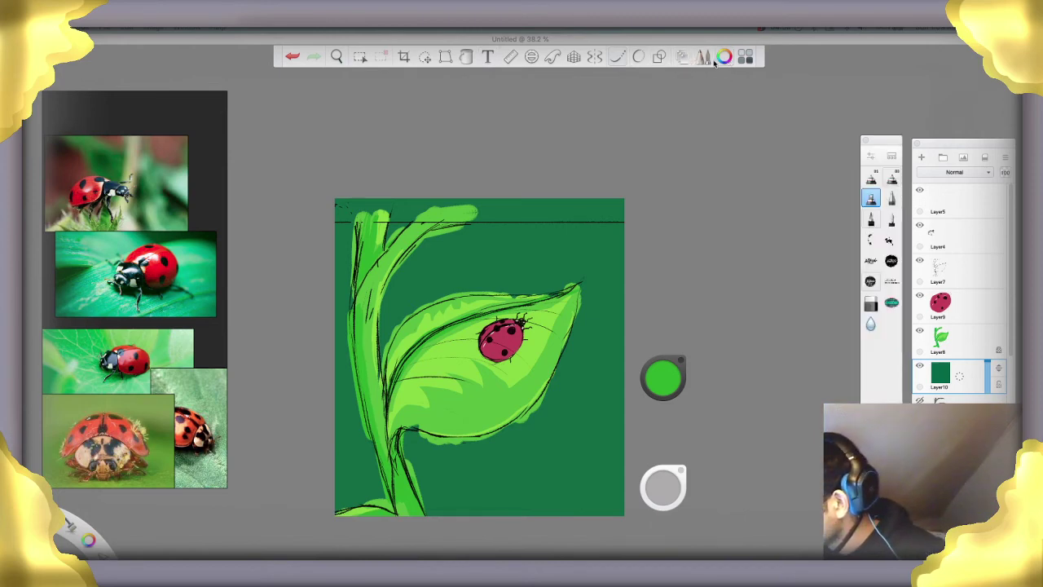
{"action": "left_click", "coordinate": [892, 156]}
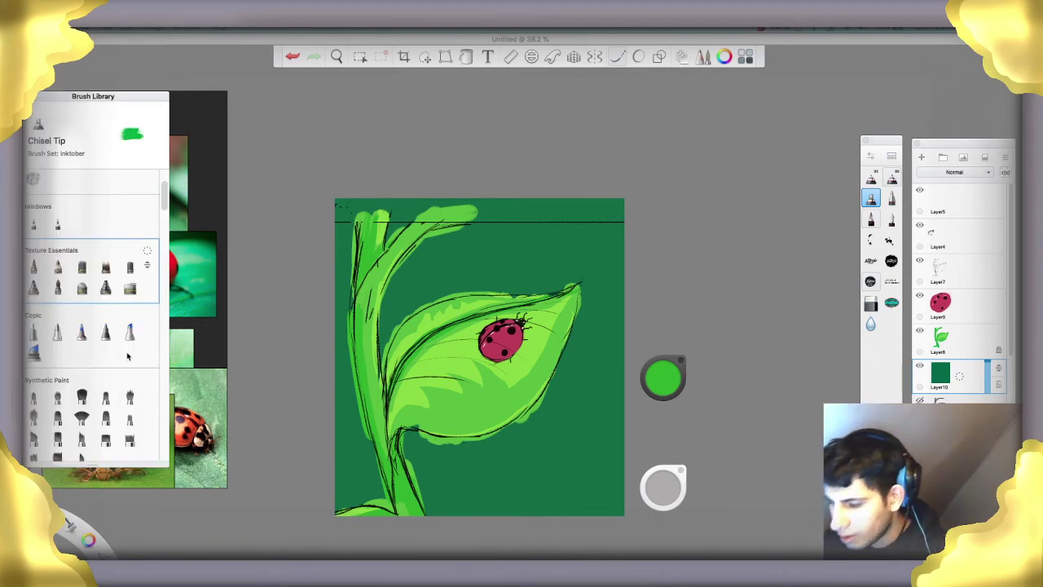
{"action": "scroll", "coordinate": [101, 397], "scroll_direction": "down", "scroll_amount": 5}
{"action": "scroll", "coordinate": [102, 399], "scroll_direction": "down", "scroll_amount": 5}
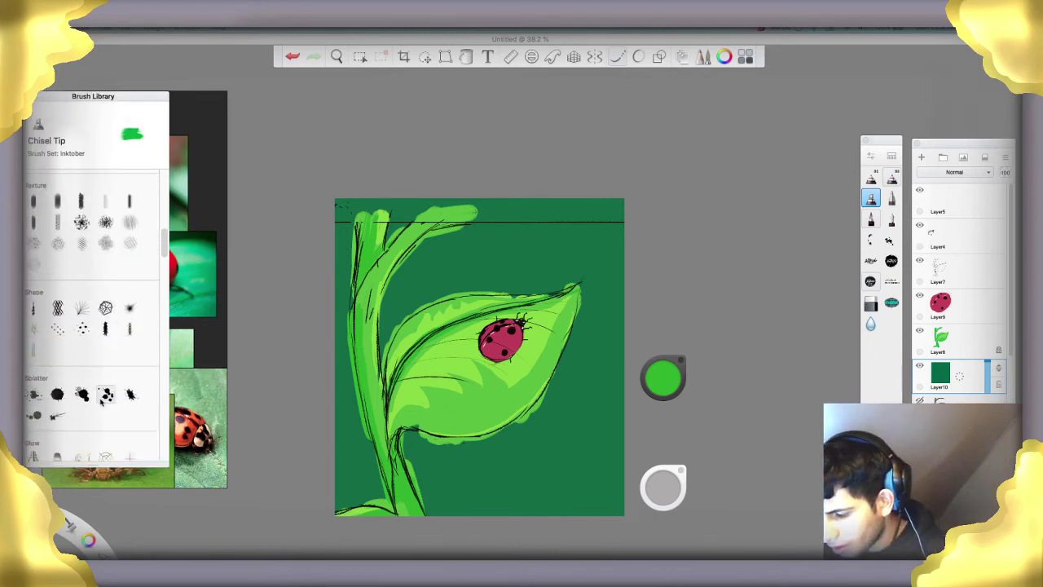
{"action": "scroll", "coordinate": [87, 374], "scroll_direction": "down", "scroll_amount": 5}
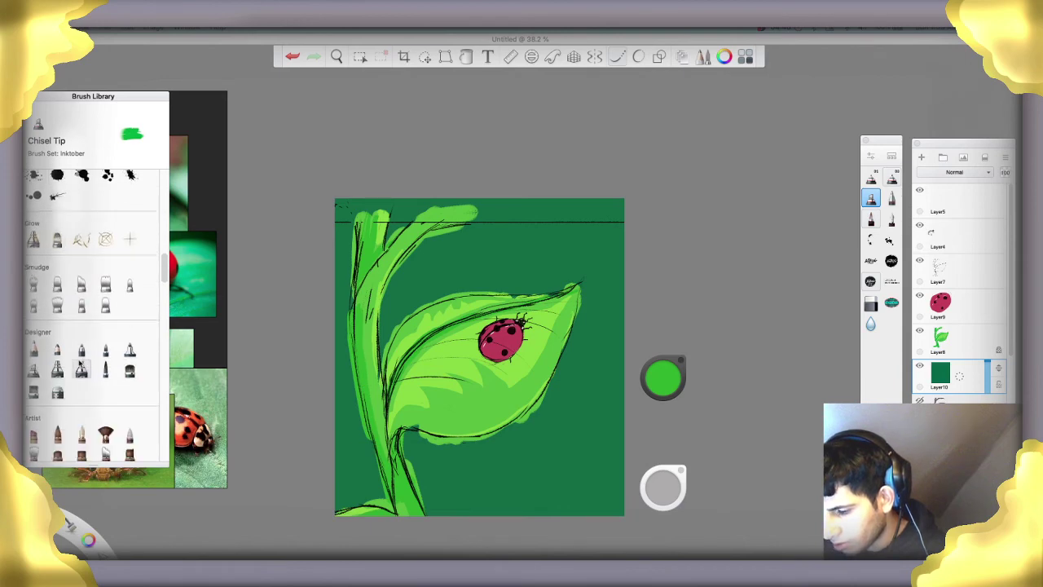
{"action": "scroll", "coordinate": [86, 373], "scroll_direction": "down", "scroll_amount": 2}
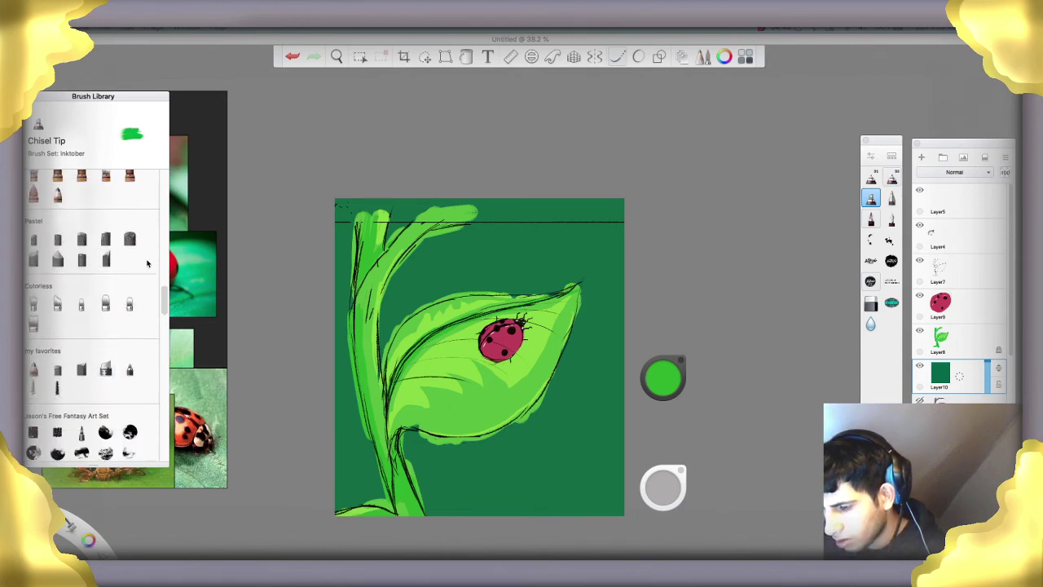
{"action": "left_click", "coordinate": [130, 237]}
Brush lighter green grainy texture across the dark background, comparing it with the flat fill by undoing and redoing the strokes
{"action": "mouse_move", "coordinate": [342, 360]}
{"action": "left_mouse_down"}
{"action": "mouse_move", "coordinate": [326, 400]}
{"action": "mouse_move", "coordinate": [372, 397]}
{"action": "mouse_move", "coordinate": [362, 417]}
{"action": "mouse_move", "coordinate": [376, 391]}
{"action": "mouse_move", "coordinate": [345, 401]}
{"action": "left_mouse_up"}
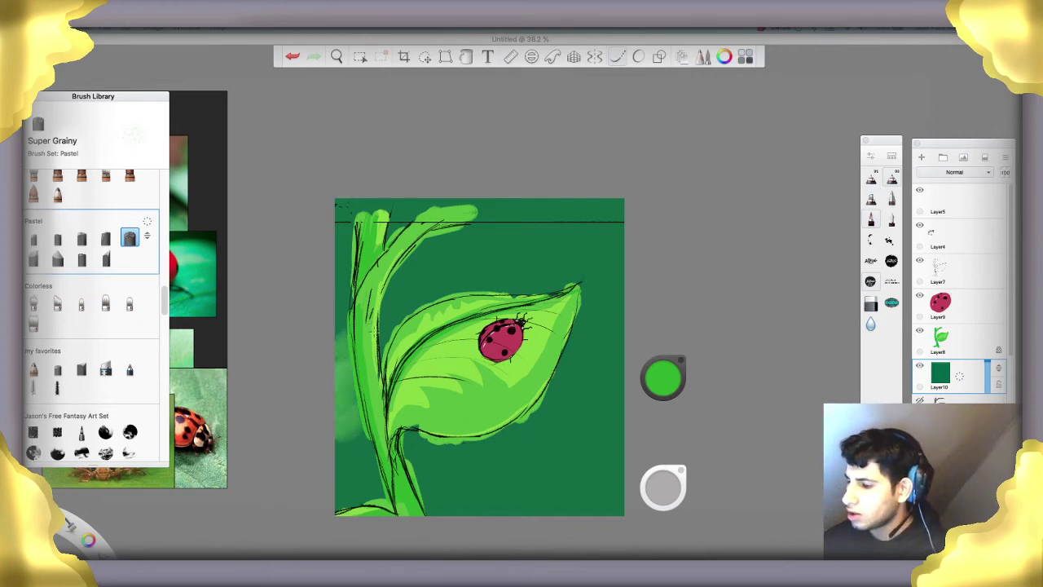
{"action": "left_click_drag", "start_coordinate": [376, 333], "coordinate": [378, 364]}
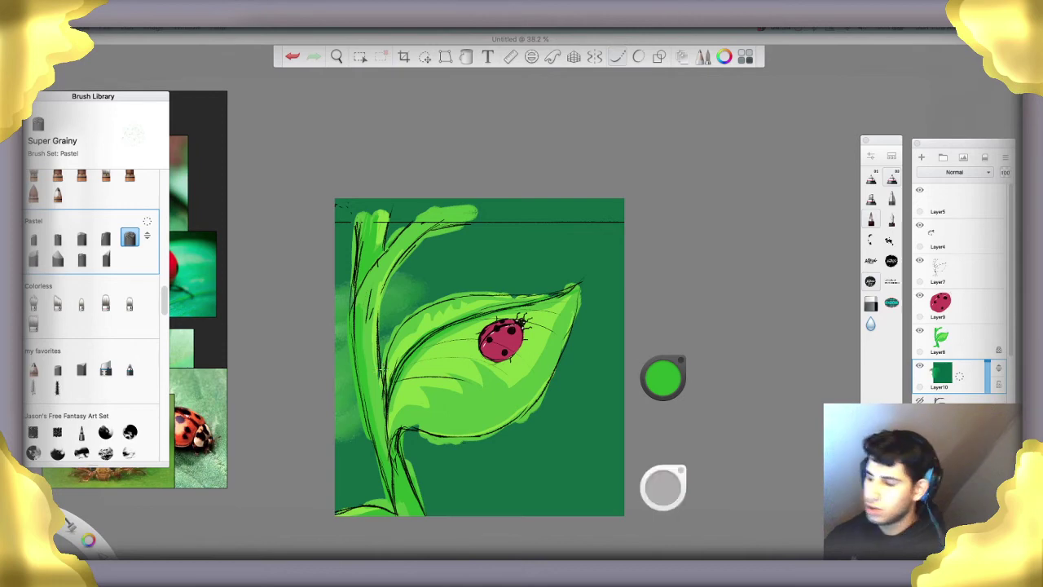
{"action": "key", "text": "super+z"}
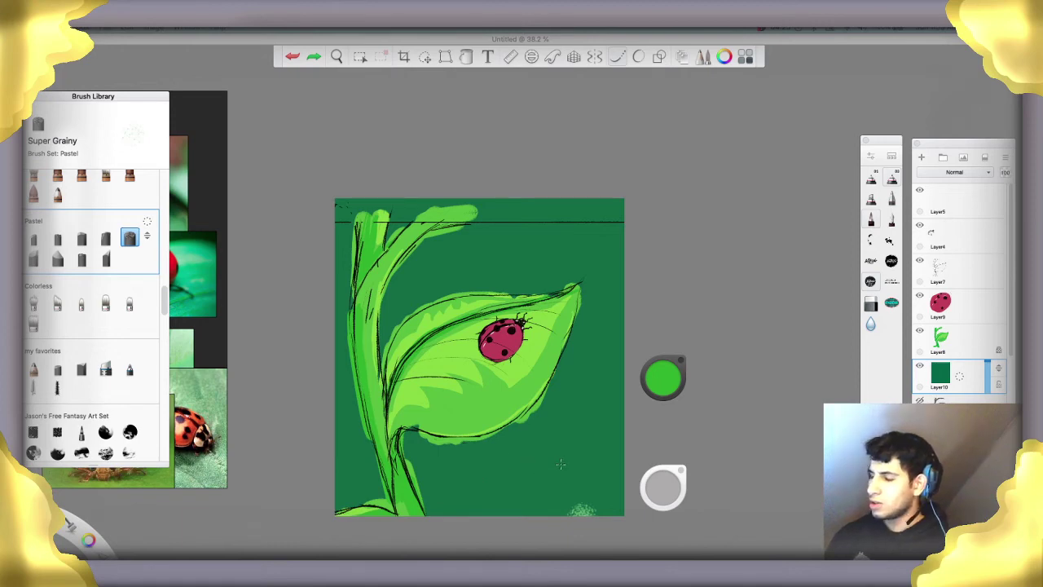
{"action": "key", "text": "super+shift+z"}
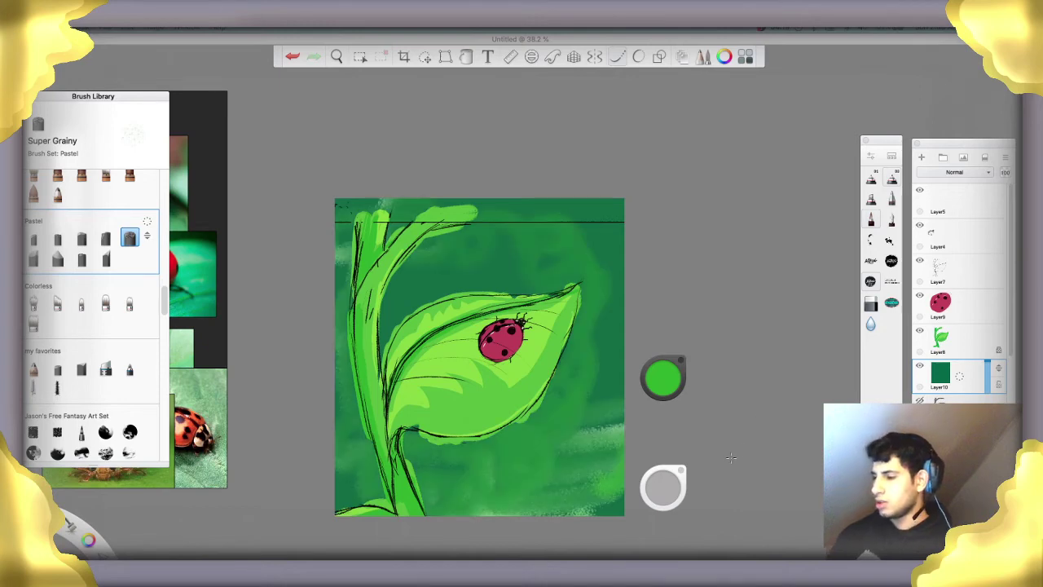
{"action": "left_click", "coordinate": [600, 480]}
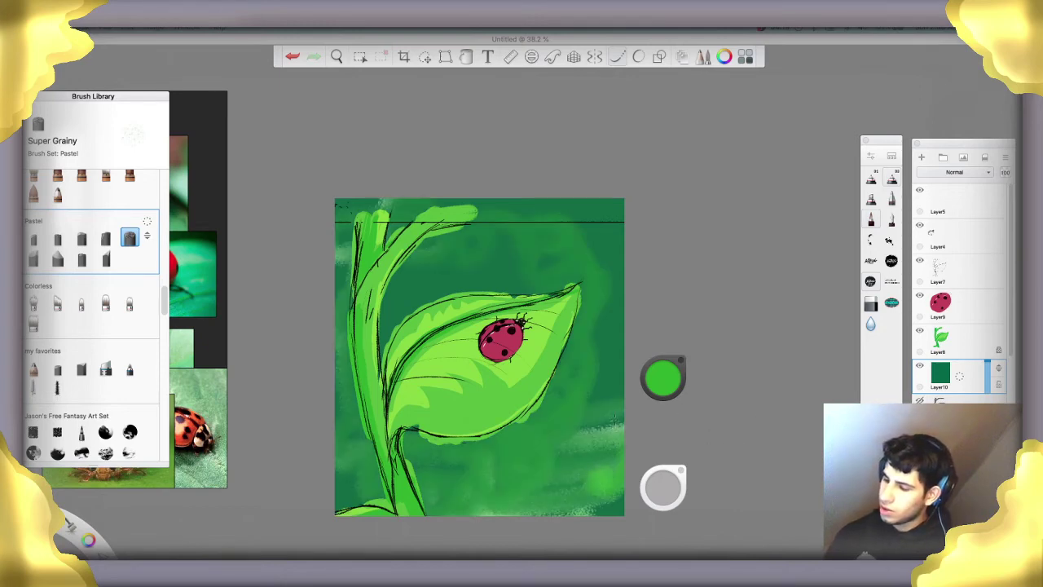
{"action": "left_click_drag", "start_coordinate": [611, 419], "coordinate": [639, 441]}
{"action": "key", "text": "super+z"}
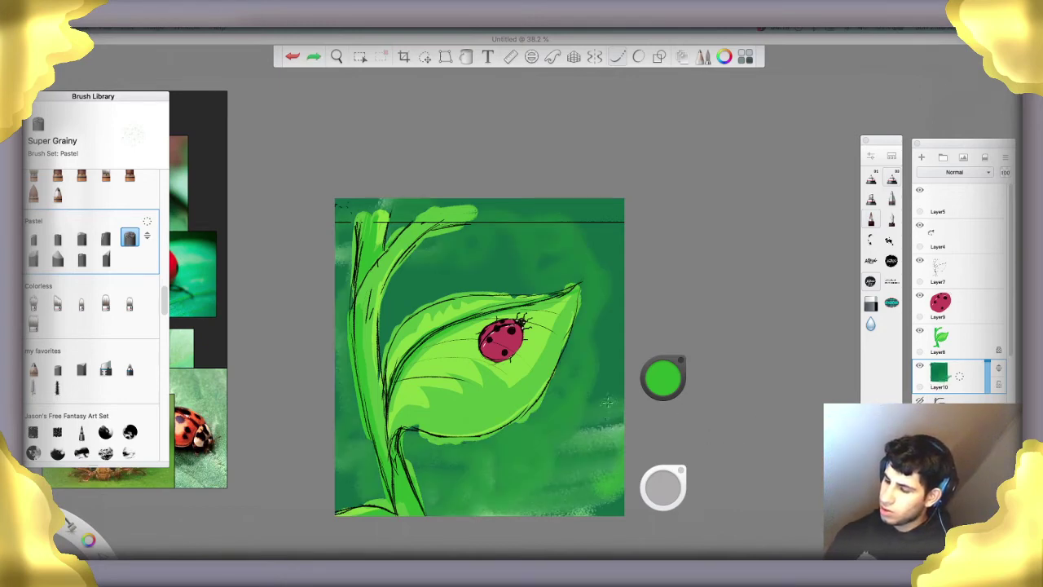
Build up grainy green strokes on the background beside and above the leaf and across the area below it
{"action": "mouse_move", "coordinate": [611, 401]}
{"action": "left_mouse_down"}
{"action": "mouse_move", "coordinate": [581, 426]}
{"action": "mouse_move", "coordinate": [617, 371]}
{"action": "mouse_move", "coordinate": [597, 377]}
{"action": "mouse_move", "coordinate": [607, 373]}
{"action": "mouse_move", "coordinate": [603, 339]}
{"action": "mouse_move", "coordinate": [590, 371]}
{"action": "mouse_move", "coordinate": [617, 334]}
{"action": "mouse_move", "coordinate": [587, 338]}
{"action": "mouse_move", "coordinate": [613, 300]}
{"action": "mouse_move", "coordinate": [592, 310]}
{"action": "mouse_move", "coordinate": [577, 367]}
{"action": "mouse_move", "coordinate": [616, 278]}
{"action": "mouse_move", "coordinate": [615, 251]}
{"action": "mouse_move", "coordinate": [592, 295]}
{"action": "mouse_move", "coordinate": [616, 247]}
{"action": "mouse_move", "coordinate": [591, 268]}
{"action": "mouse_move", "coordinate": [613, 224]}
{"action": "mouse_move", "coordinate": [599, 249]}
{"action": "mouse_move", "coordinate": [612, 207]}
{"action": "mouse_move", "coordinate": [585, 213]}
{"action": "left_mouse_up"}
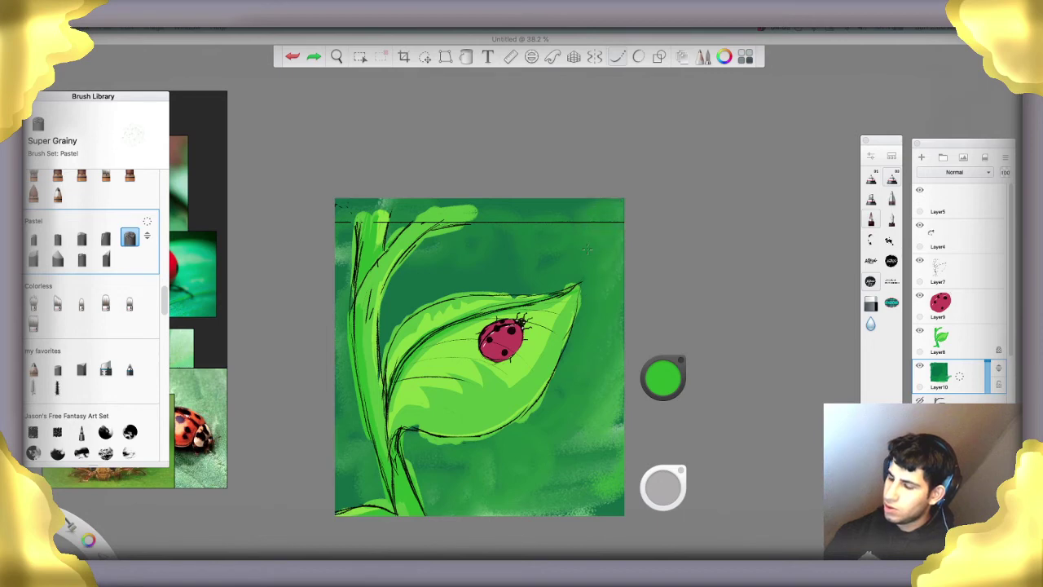
{"action": "left_click_drag", "start_coordinate": [545, 281], "coordinate": [511, 293]}
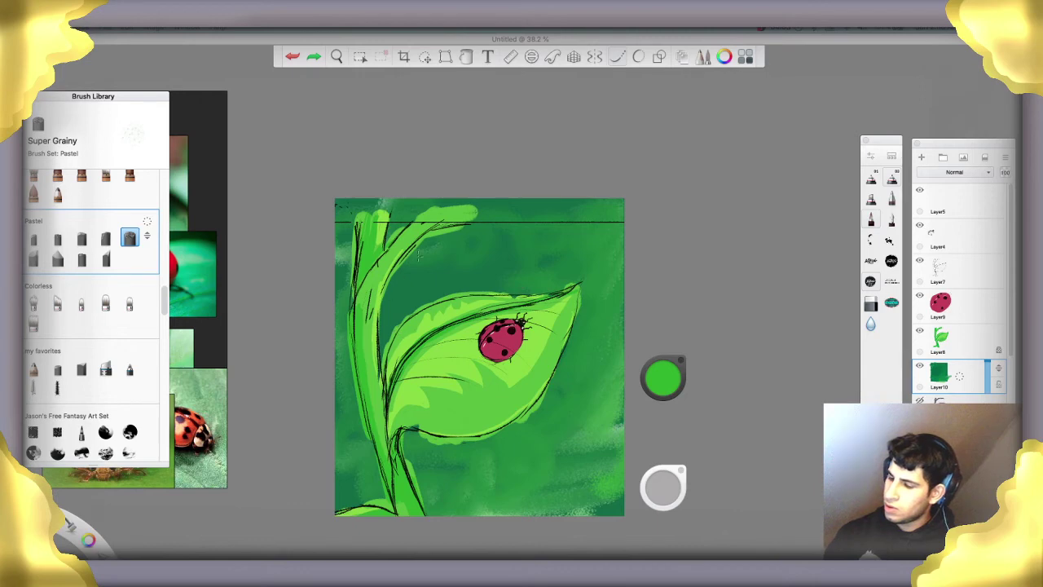
{"action": "mouse_move", "coordinate": [420, 255]}
{"action": "left_mouse_down"}
{"action": "mouse_move", "coordinate": [440, 286]}
{"action": "mouse_move", "coordinate": [489, 281]}
{"action": "left_mouse_up"}
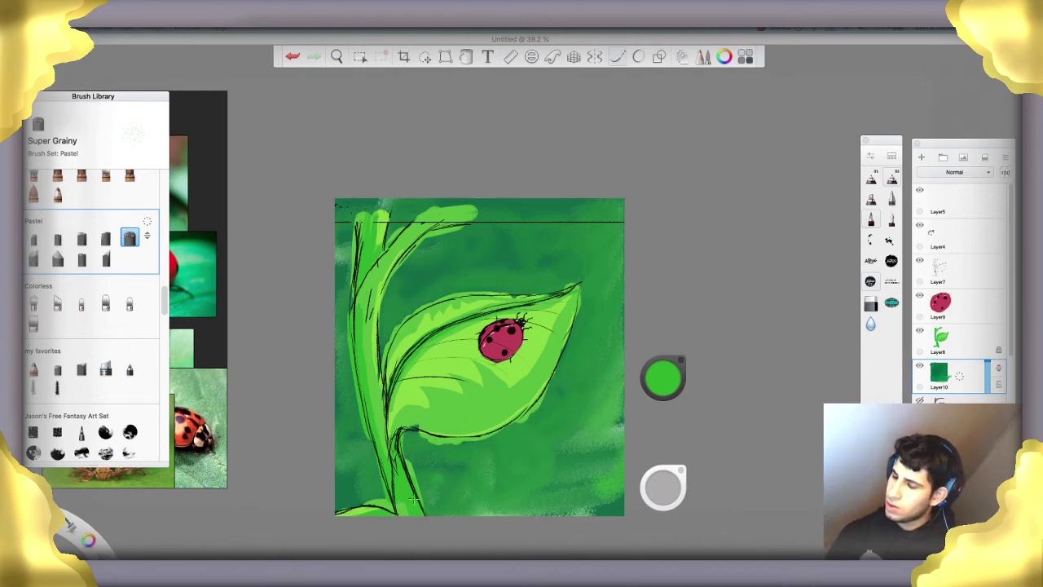
{"action": "left_click_drag", "start_coordinate": [443, 494], "coordinate": [469, 503]}
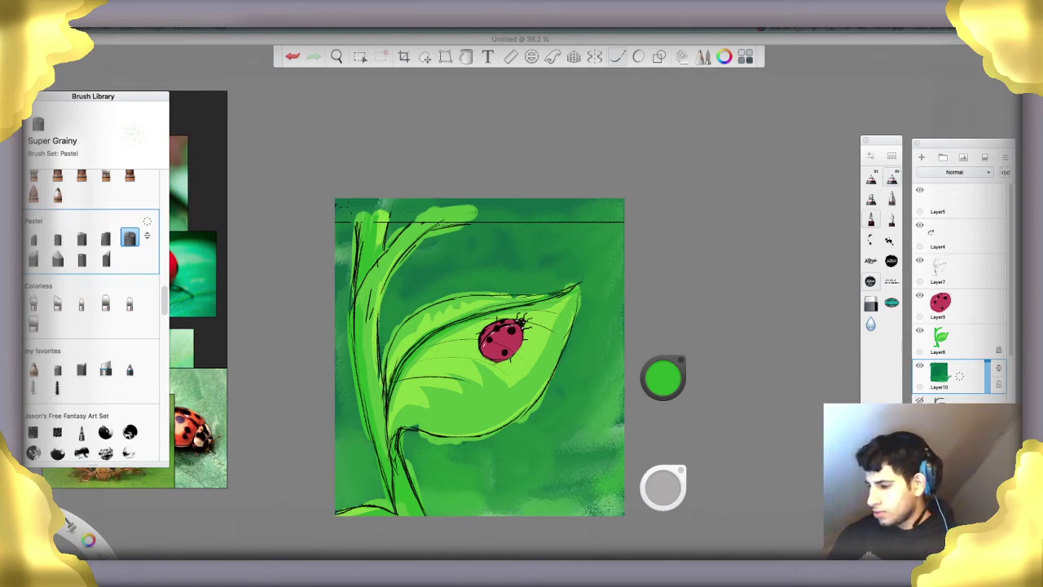
{"action": "left_click_drag", "start_coordinate": [609, 506], "coordinate": [541, 498]}
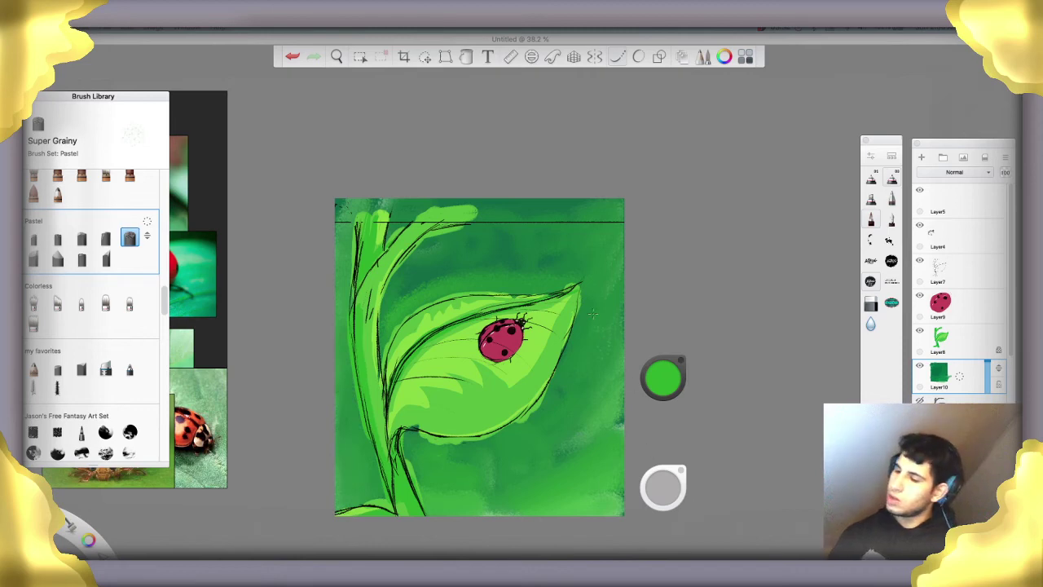
{"action": "left_click_drag", "start_coordinate": [564, 259], "coordinate": [530, 267]}
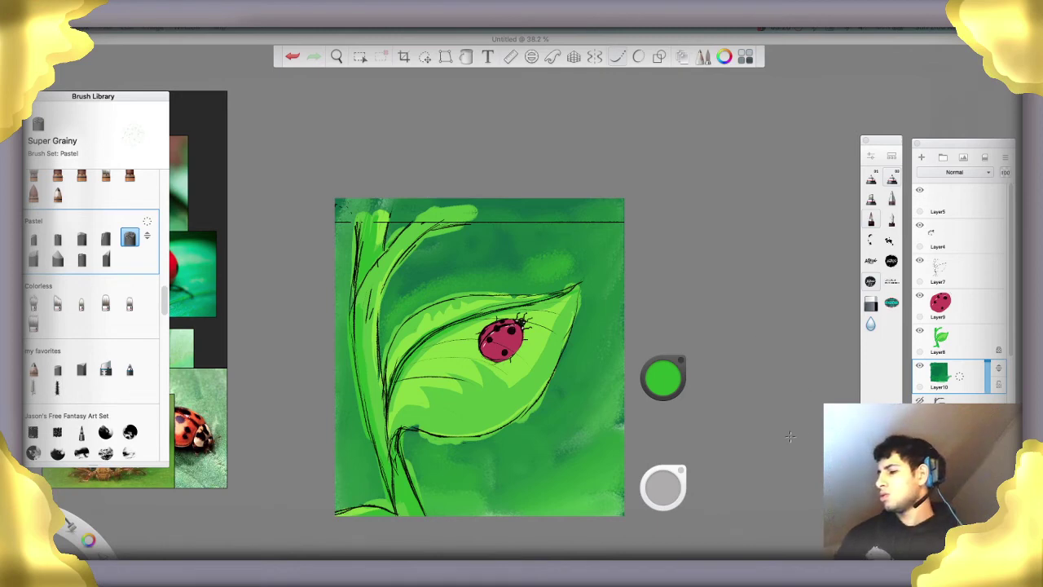
Frame a crop that cuts off the strip above the horizontal line and the narrow left edge, and set its width to 1080 px
{"action": "left_click", "coordinate": [403, 57]}
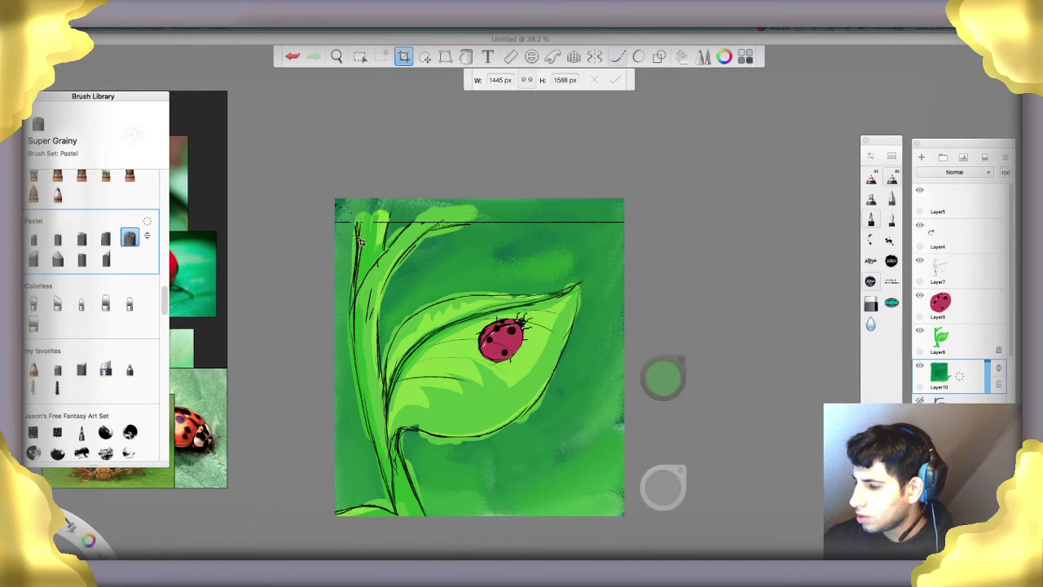
{"action": "left_click_drag", "start_coordinate": [345, 222], "coordinate": [634, 534]}
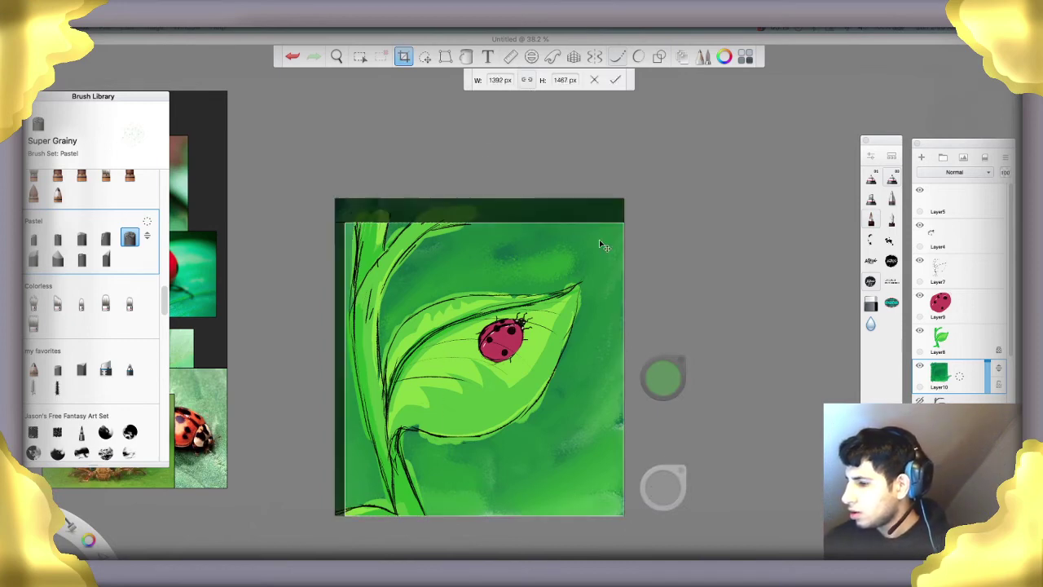
{"action": "left_click", "coordinate": [500, 79]}
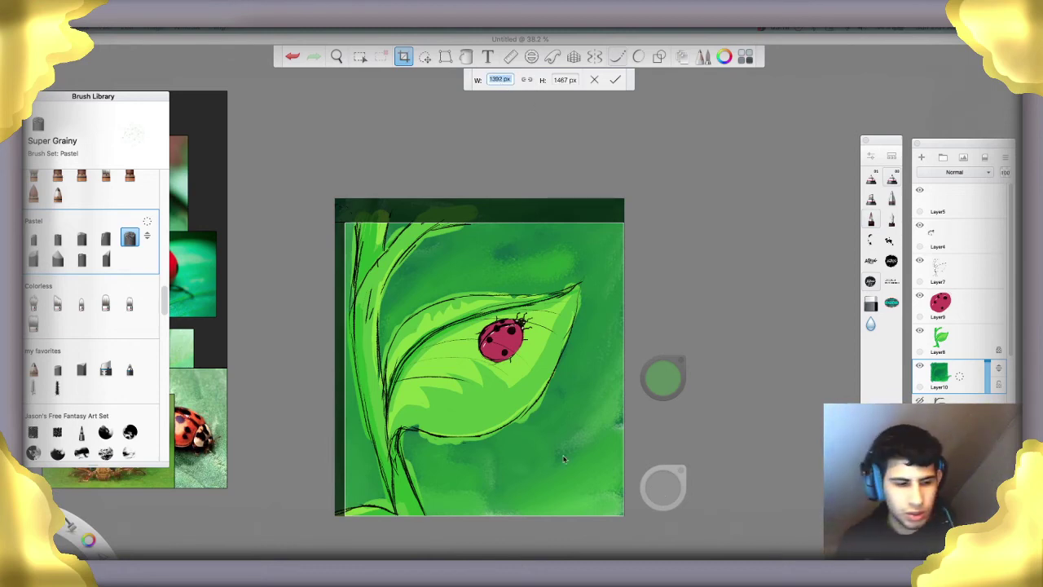
{"action": "type", "text": "1018"}
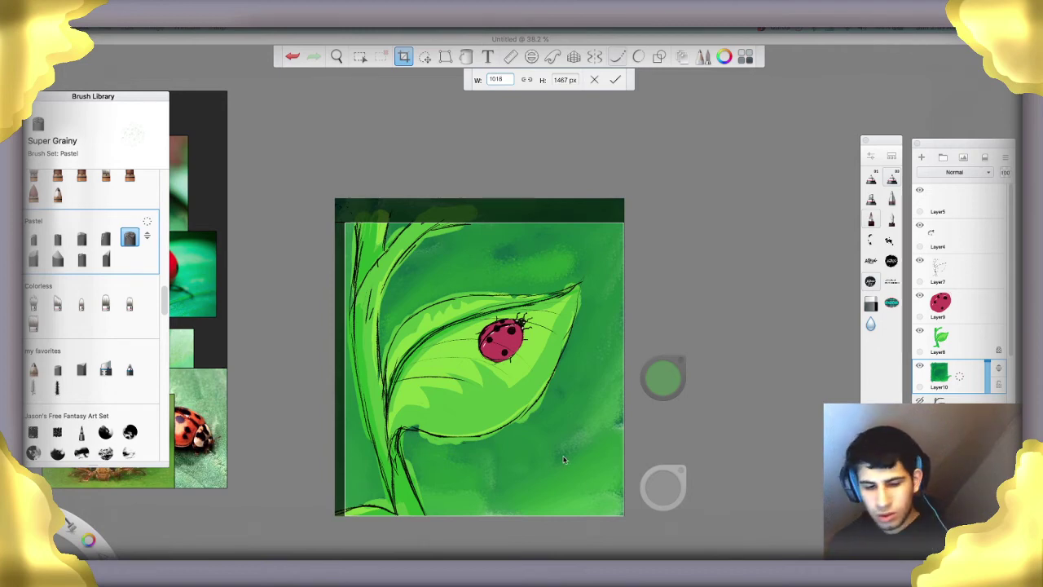
{"action": "key", "text": "BackSpace"}
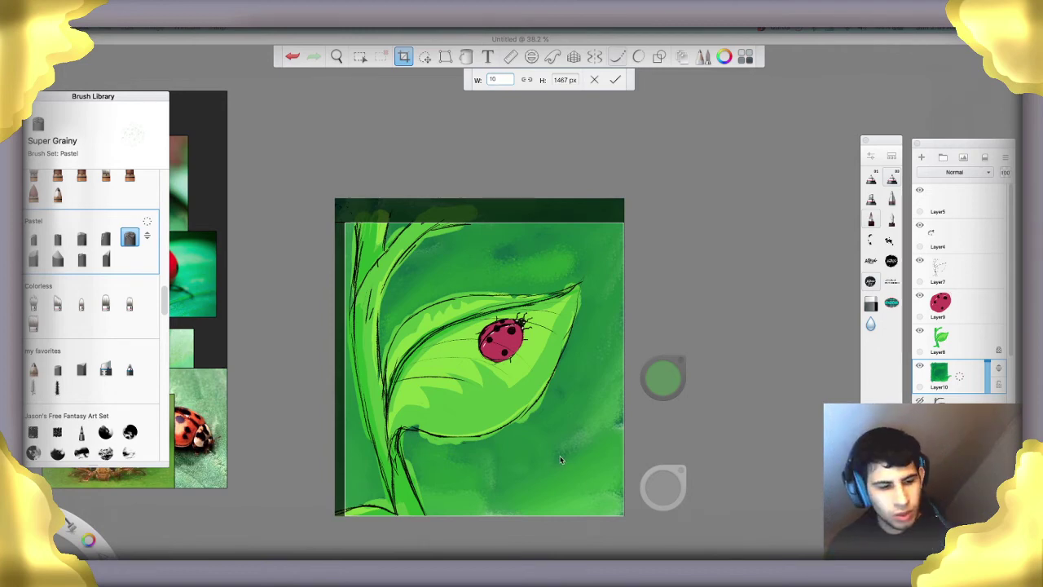
{"action": "type", "text": "80"}
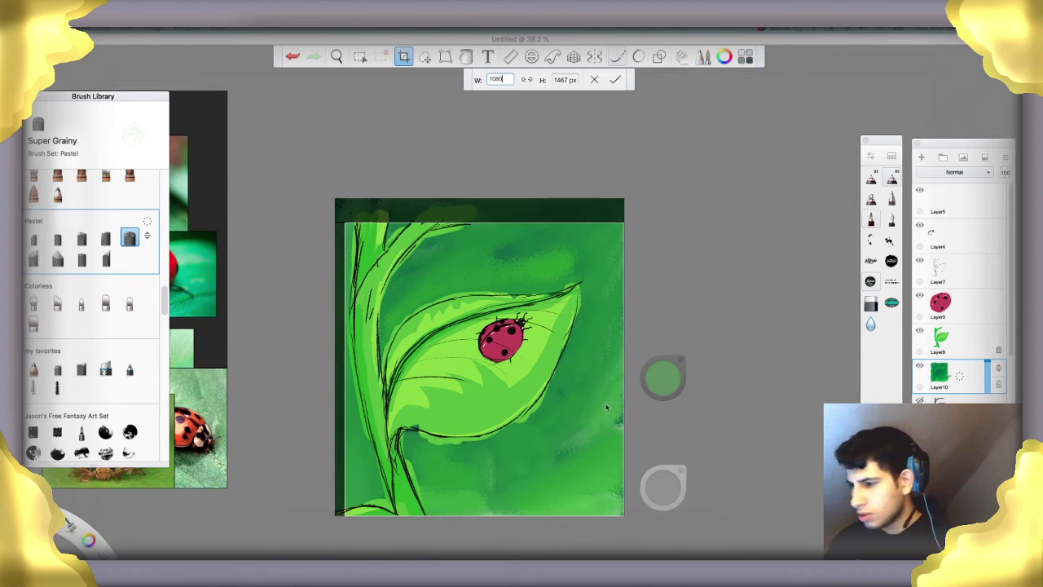
Set the crop height to 180 px
{"action": "left_click", "coordinate": [562, 79]}
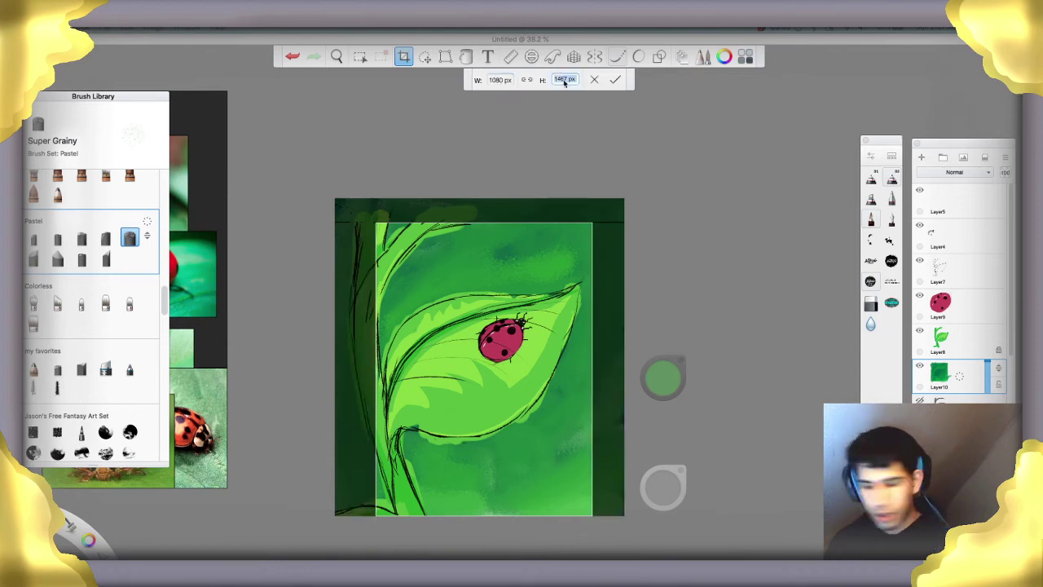
{"action": "type", "text": "18"}
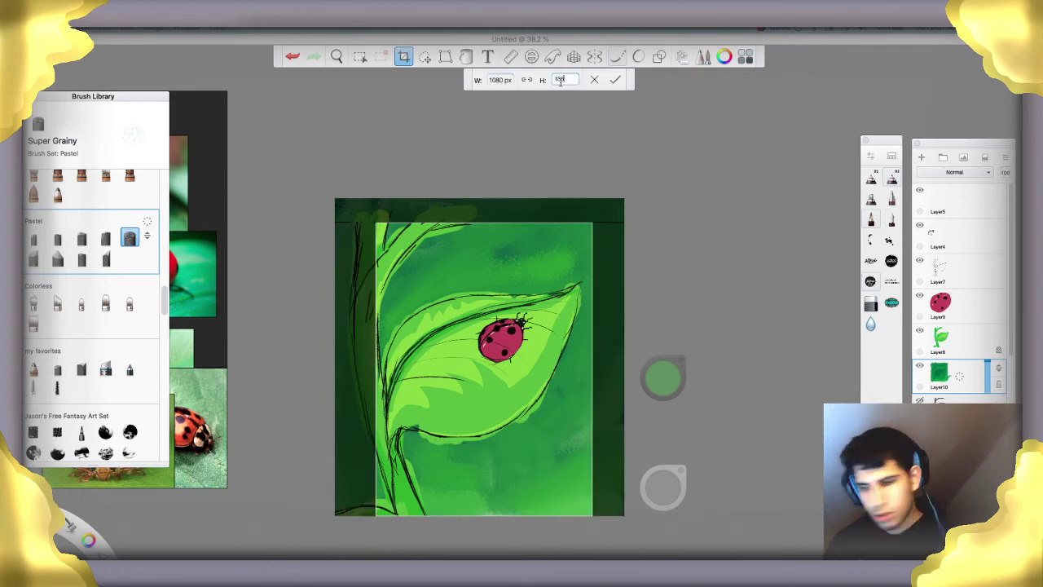
{"action": "type", "text": "0"}
{"action": "key", "text": "Return"}
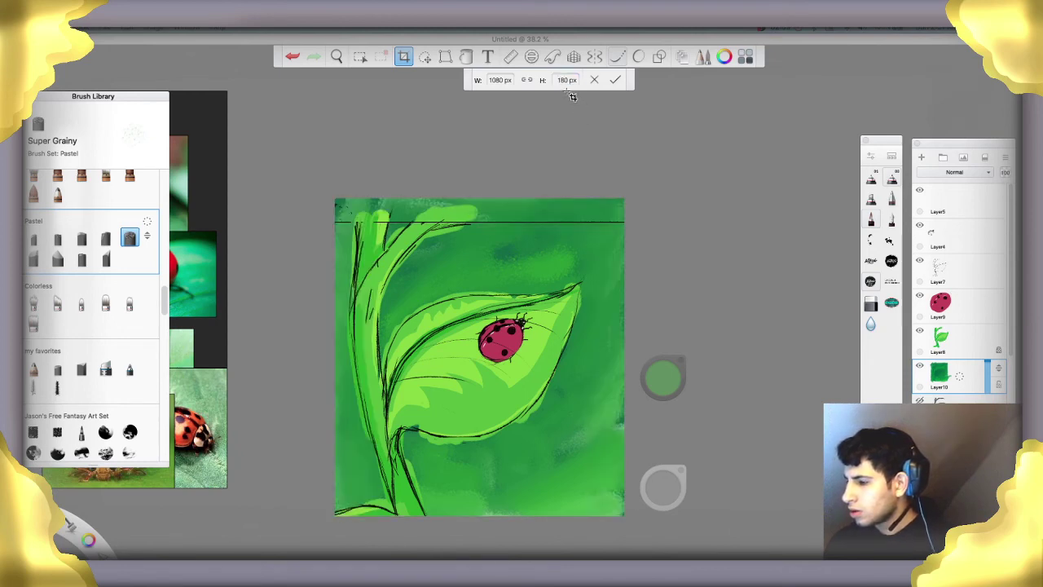
Set the crop height to 1080 px and try to apply the 1080 by 1080 px crop
{"action": "left_click", "coordinate": [564, 79]}
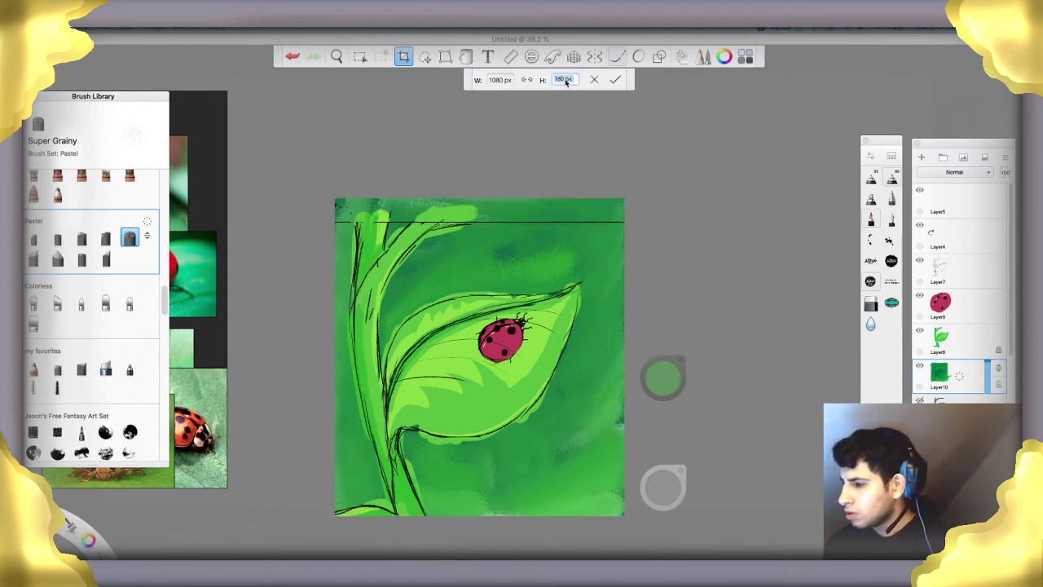
{"action": "left_click", "coordinate": [566, 82]}
{"action": "key", "text": "BackSpace"}
{"action": "key", "text": "BackSpace"}
{"action": "key", "text": "BackSpace"}
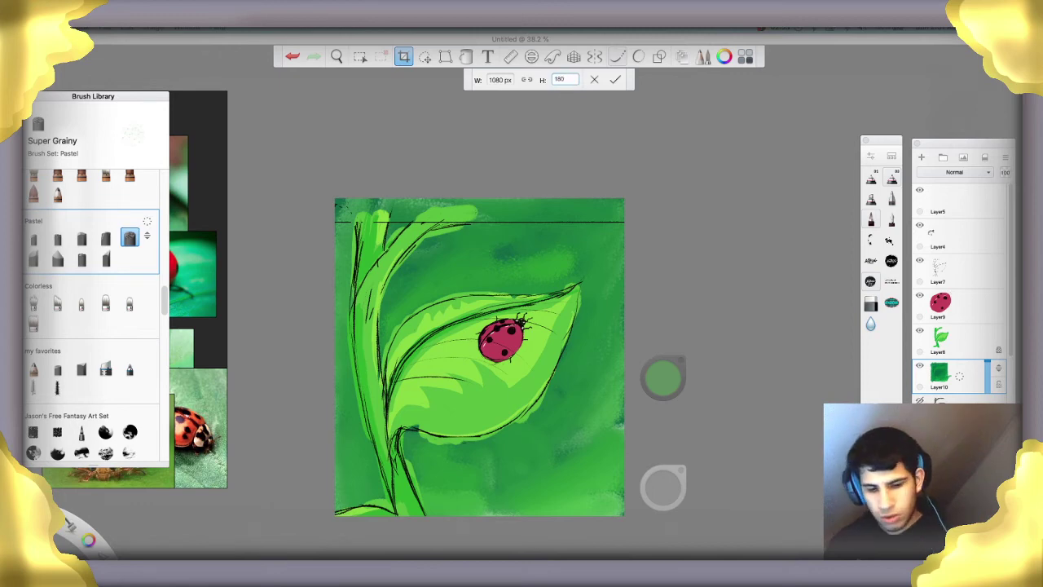
{"action": "key", "text": "BackSpace"}
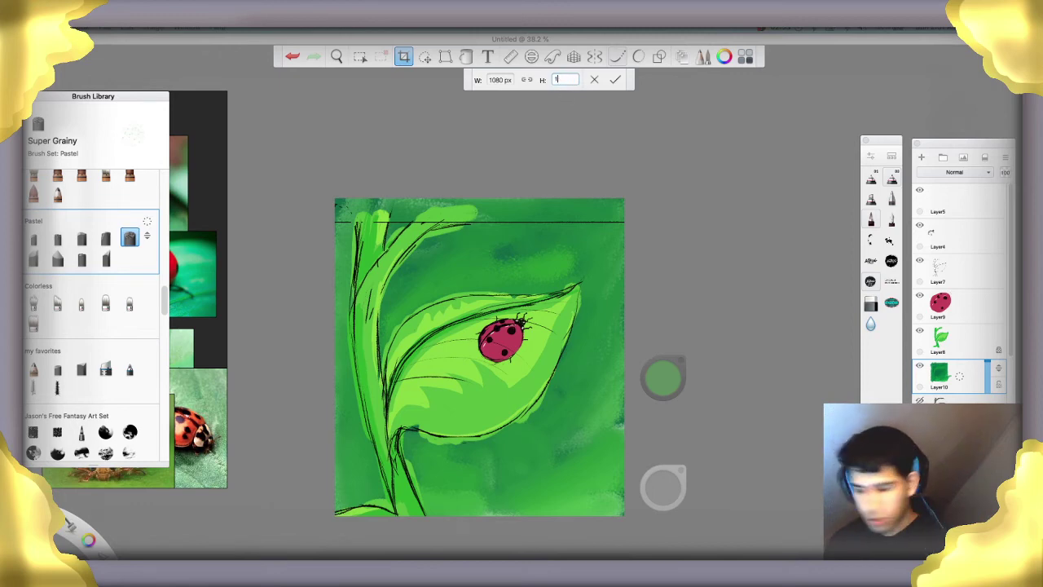
{"action": "type", "text": "0"}
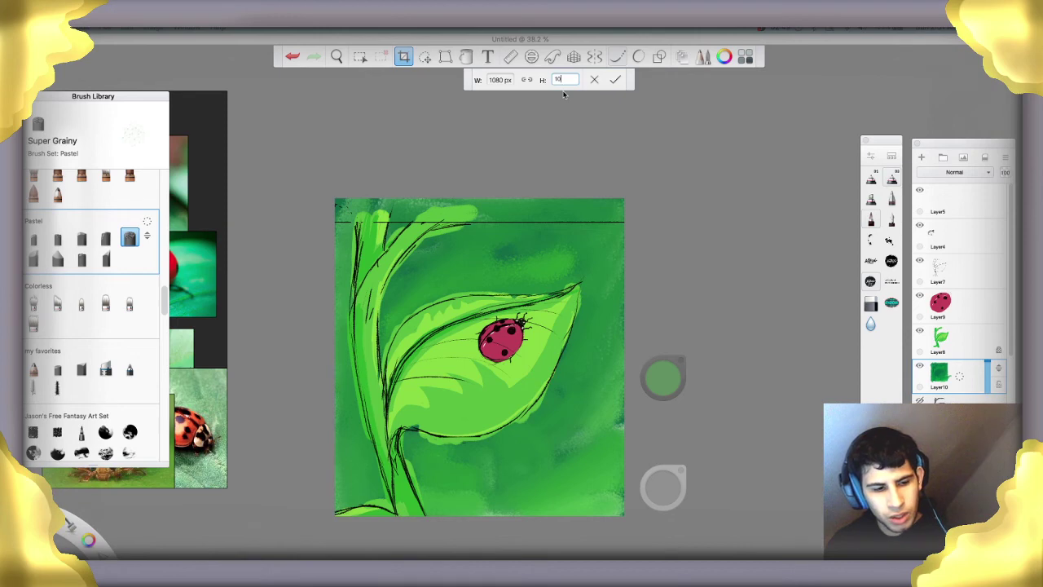
{"action": "type", "text": "8"}
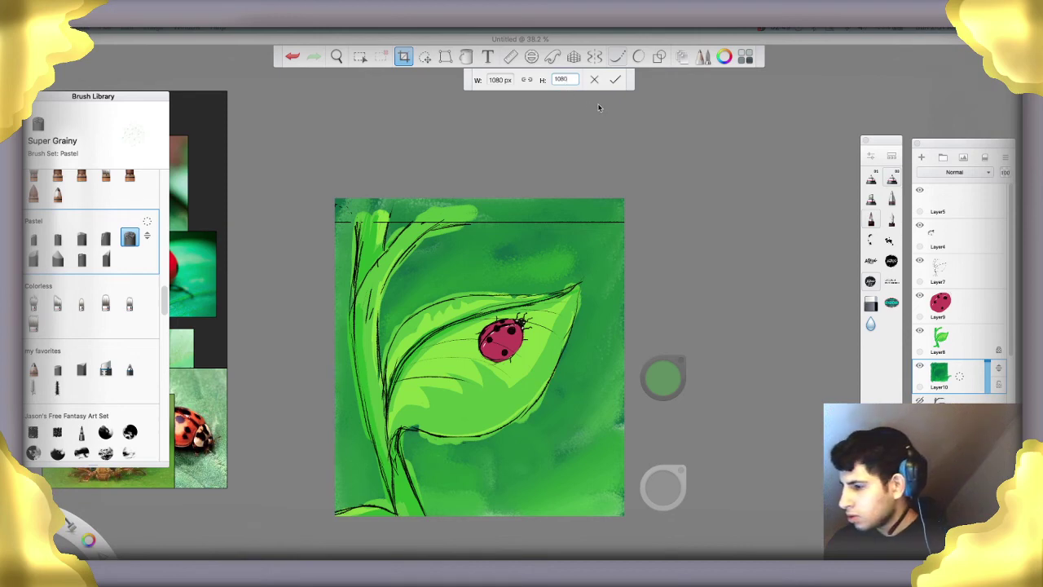
{"action": "type", "text": "0"}
{"action": "key", "text": "Return"}
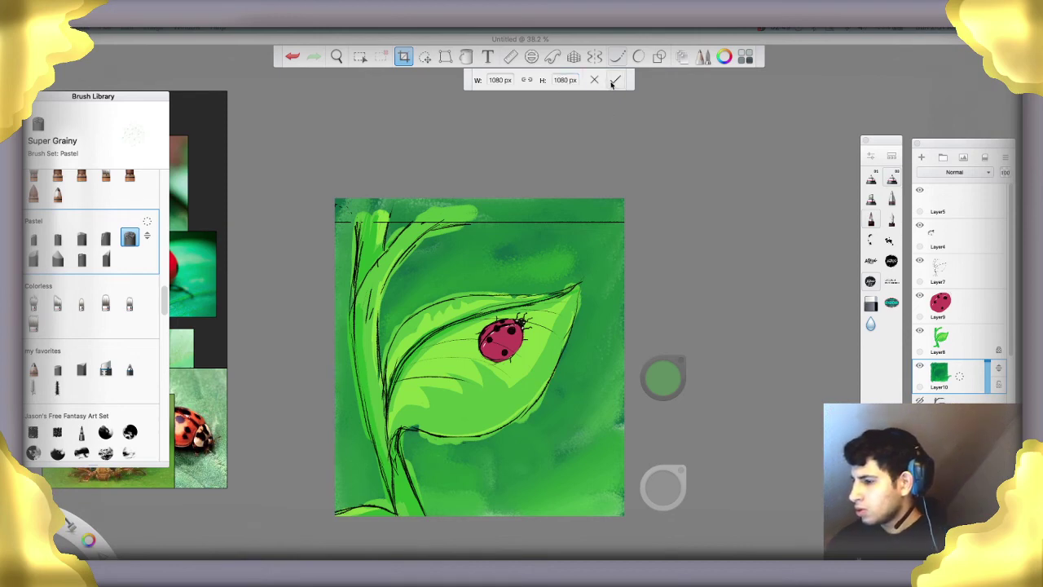
{"action": "left_click", "coordinate": [613, 81]}
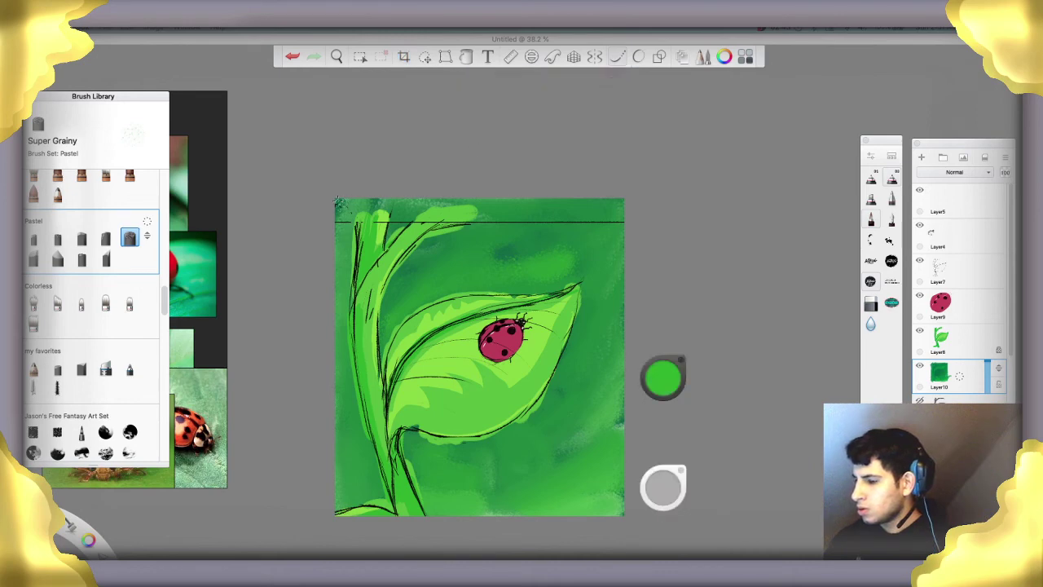
Crop the whole painting to 1080 by 1080 px and undo that crop
{"action": "left_click", "coordinate": [404, 56]}
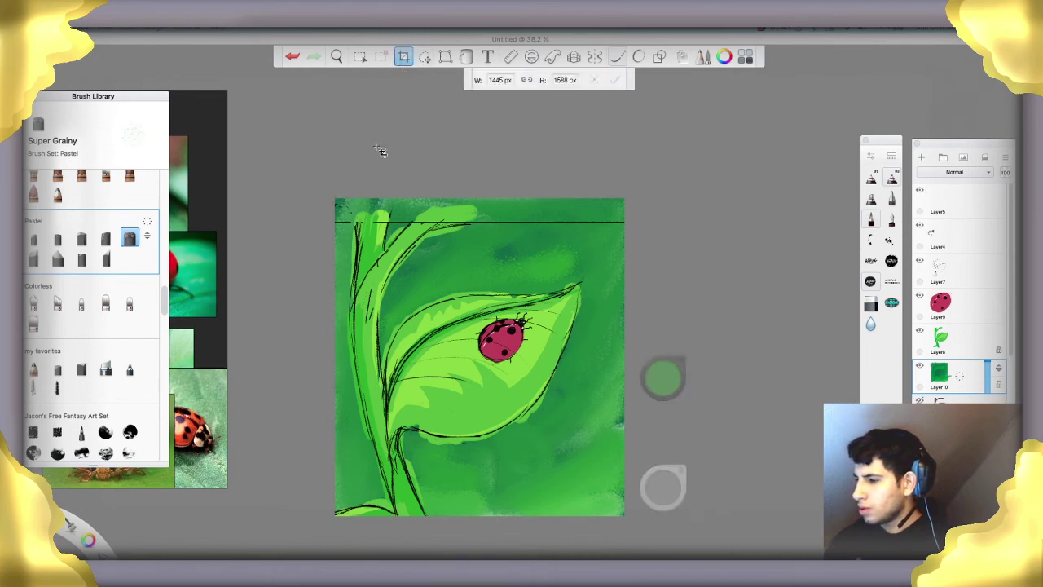
{"action": "left_click_drag", "start_coordinate": [431, 408], "coordinate": [636, 539]}
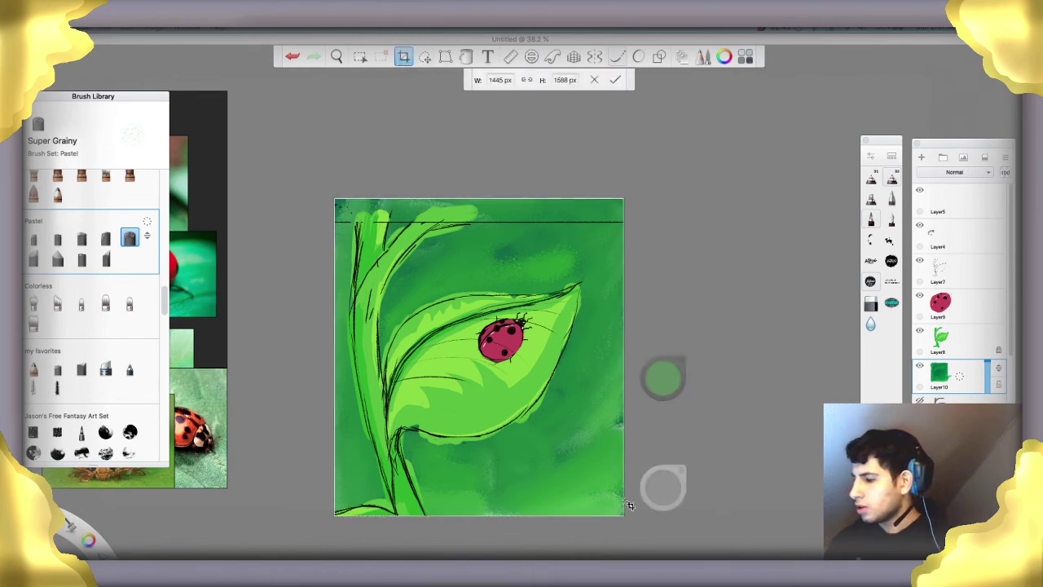
{"action": "left_click", "coordinate": [504, 80]}
{"action": "type", "text": "1"}
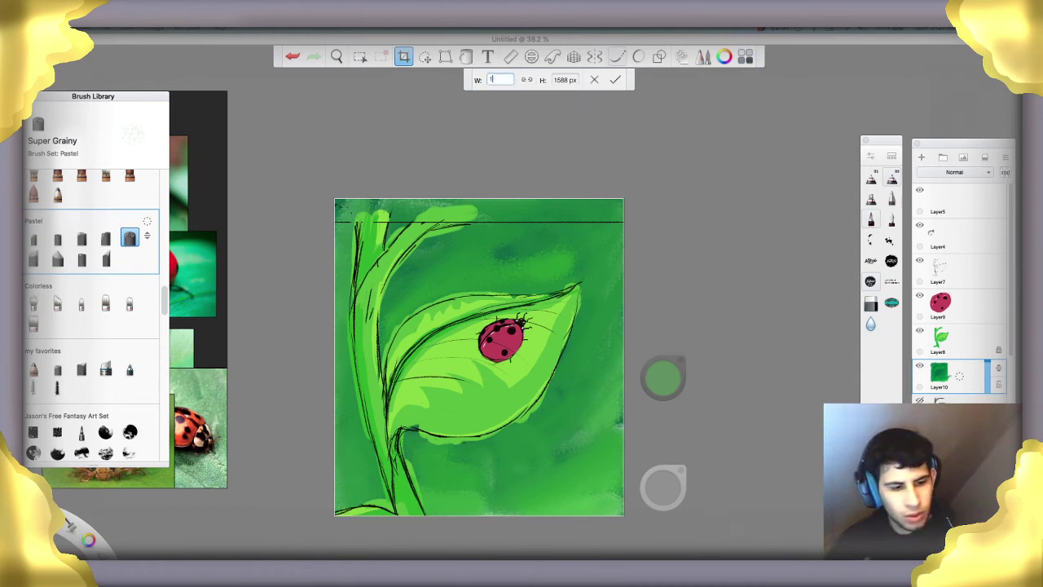
{"action": "type", "text": "80"}
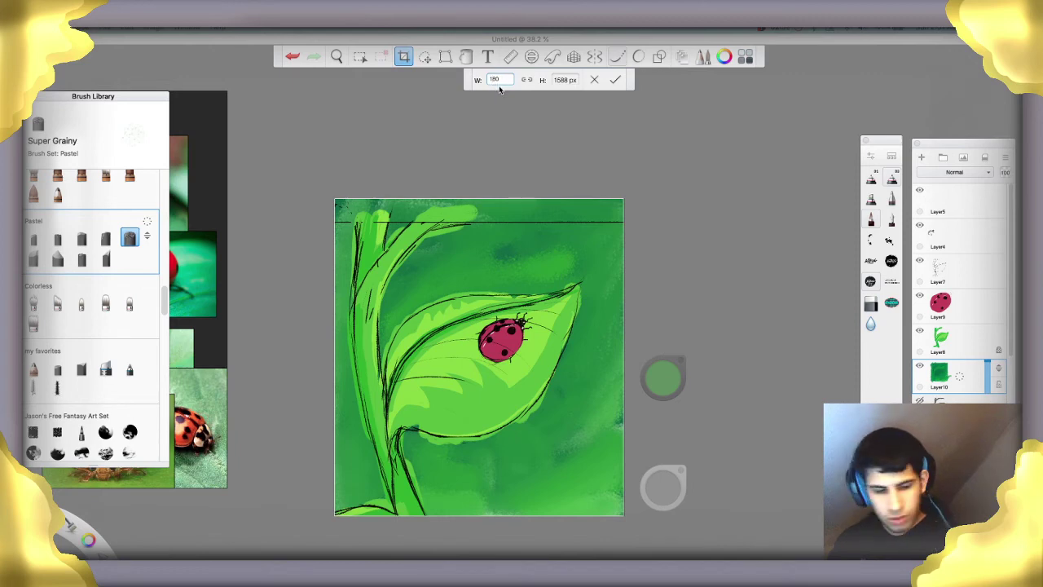
{"action": "left_click", "coordinate": [564, 79]}
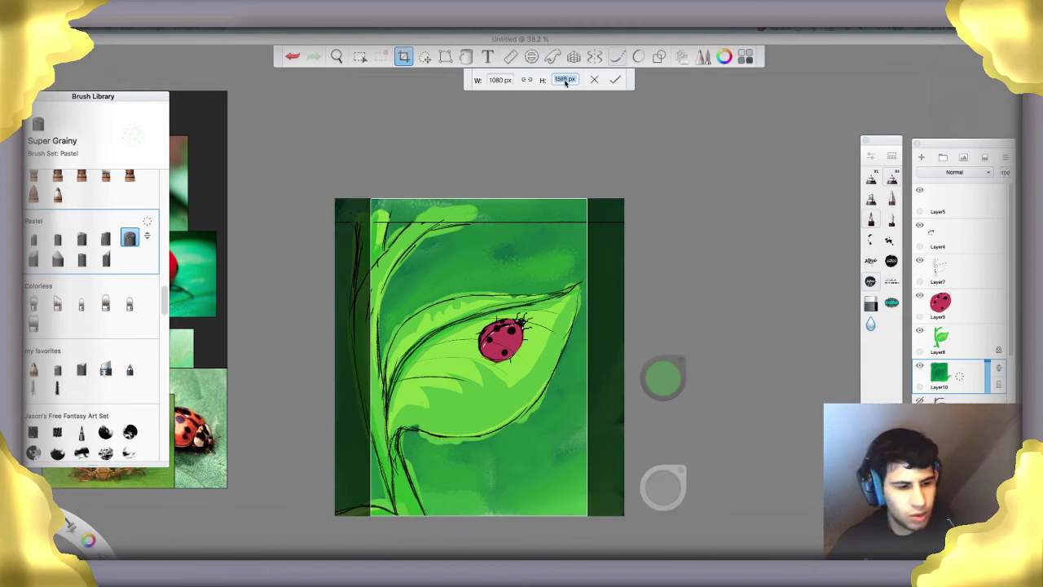
{"action": "type", "text": "180"}
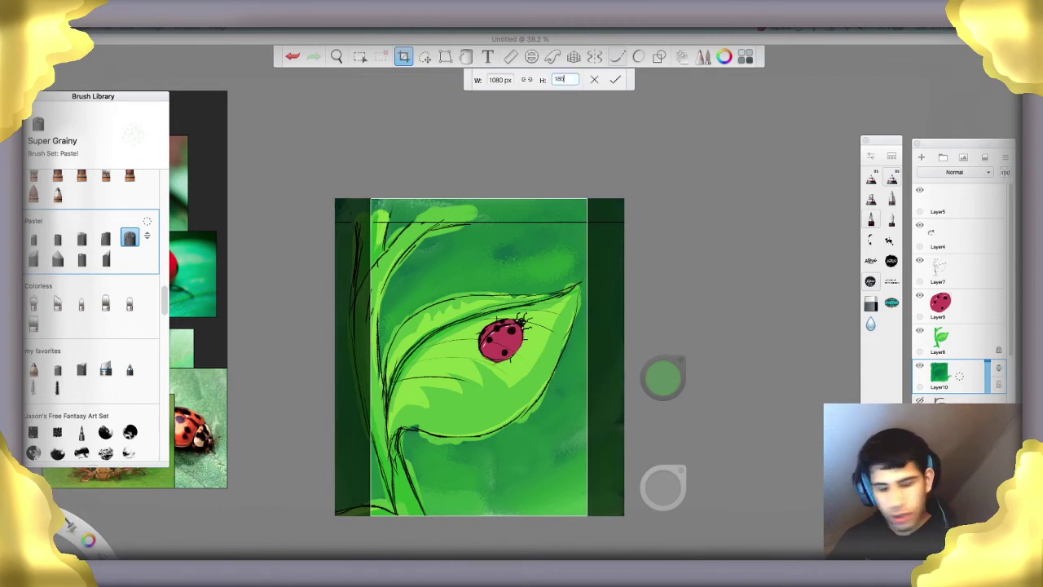
{"action": "left_click", "coordinate": [560, 82]}
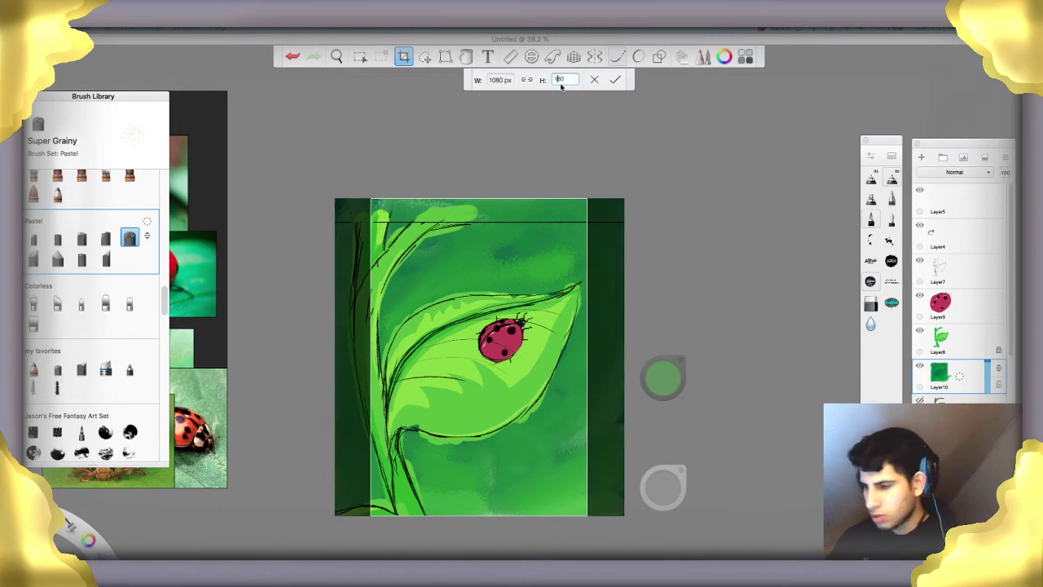
{"action": "type", "text": "080"}
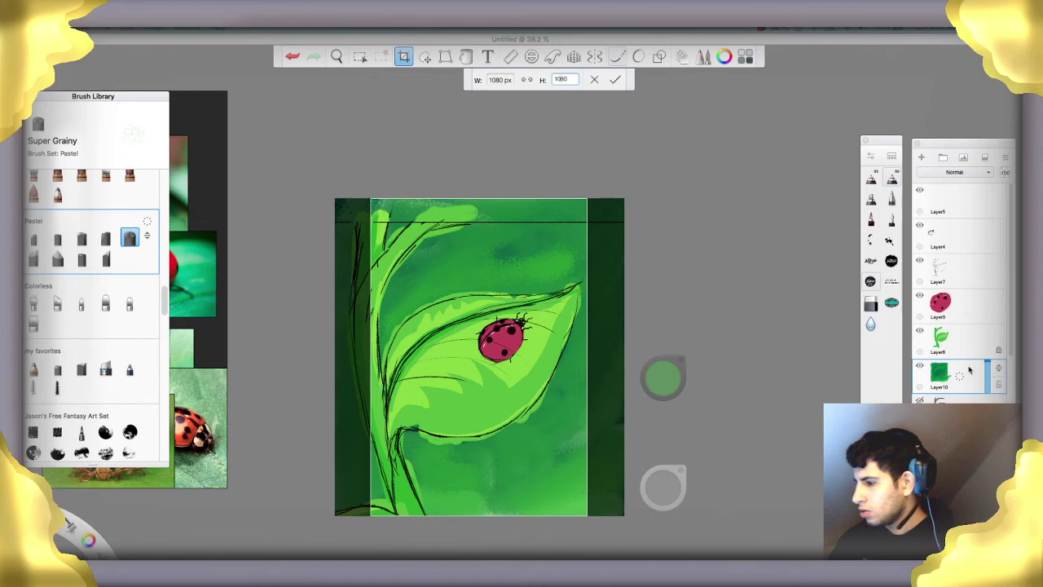
{"action": "left_click", "coordinate": [615, 79]}
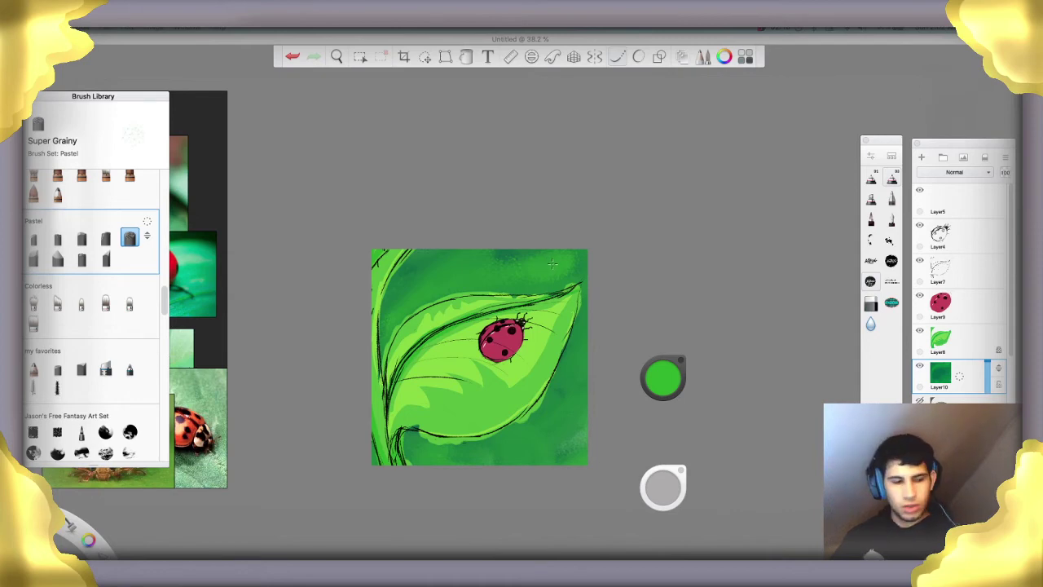
{"action": "key", "text": "ctrl+z"}
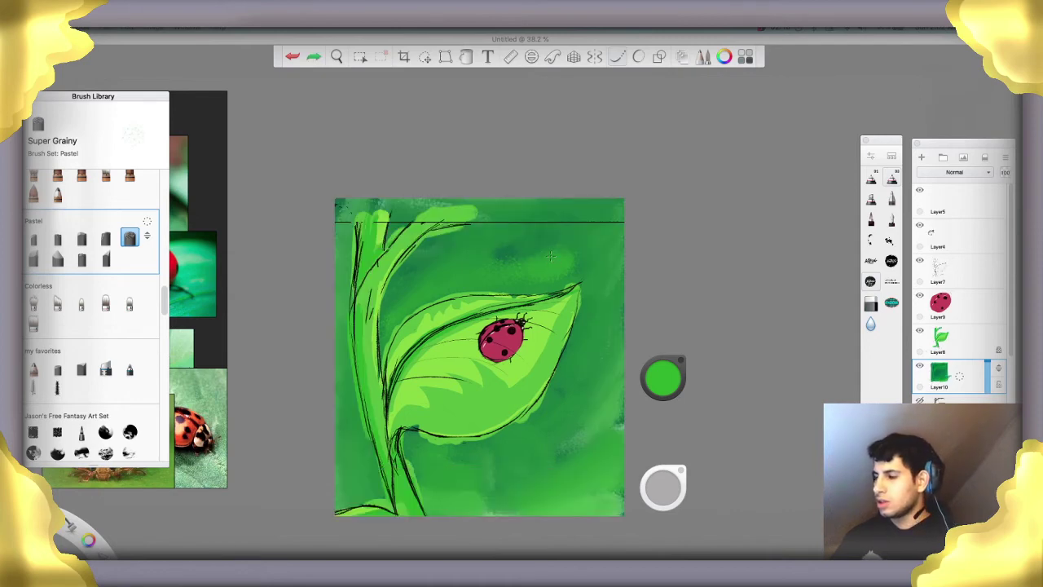
Try to crop the painting to a freehand frame of about 1278 by 1366 px around the leaf and ladybug
{"action": "left_click", "coordinate": [405, 57]}
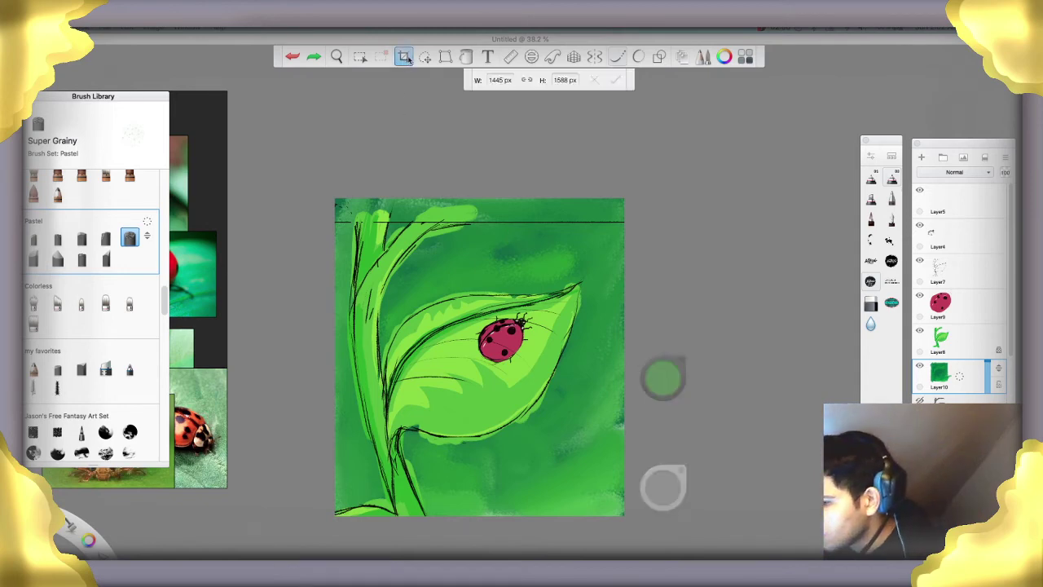
{"action": "left_click_drag", "start_coordinate": [355, 225], "coordinate": [617, 503]}
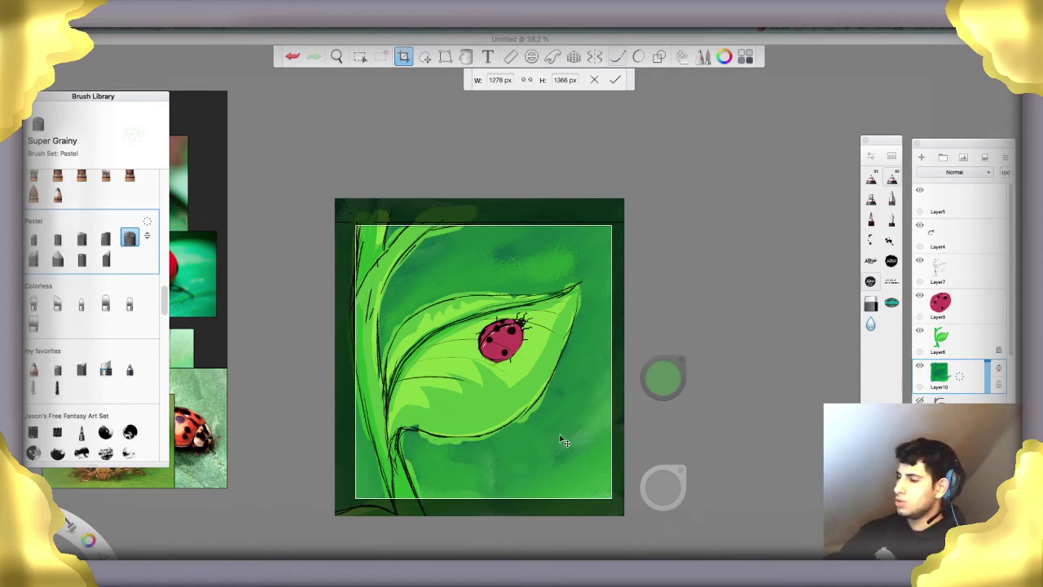
{"action": "left_click", "coordinate": [615, 79]}
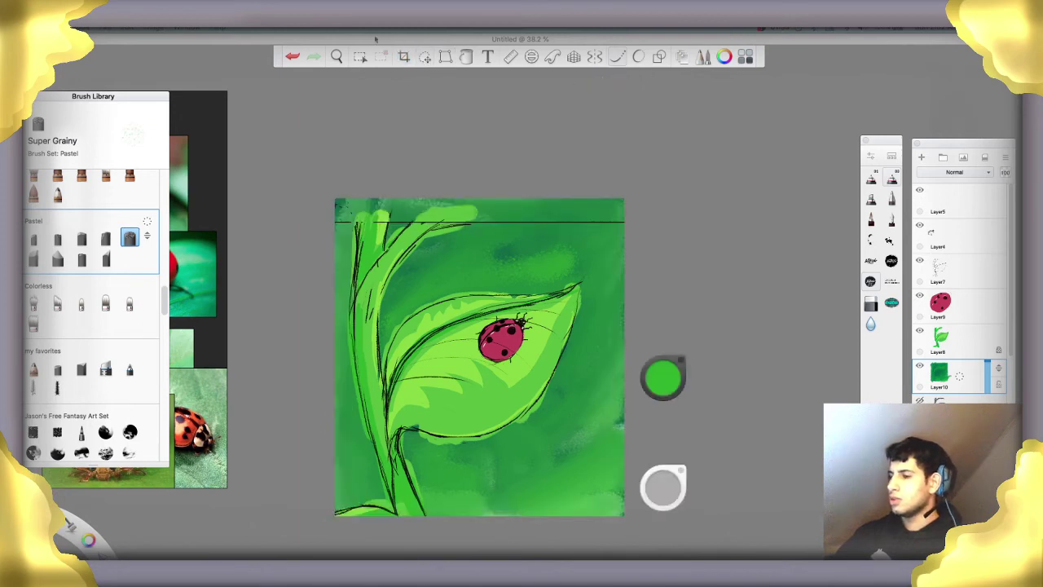
{"action": "left_click", "coordinate": [195, 31]}
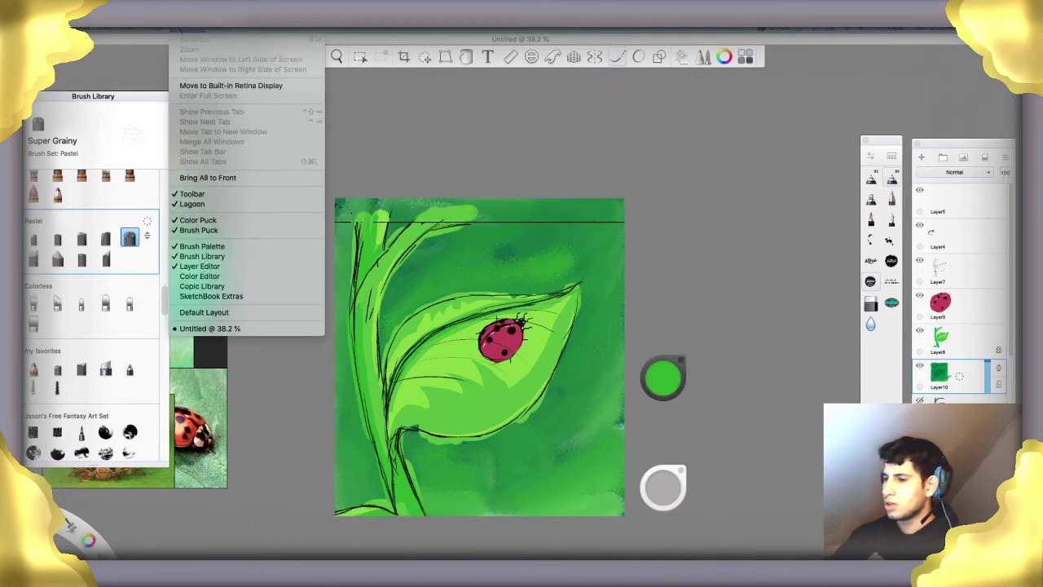
{"action": "left_click", "coordinate": [163, 33]}
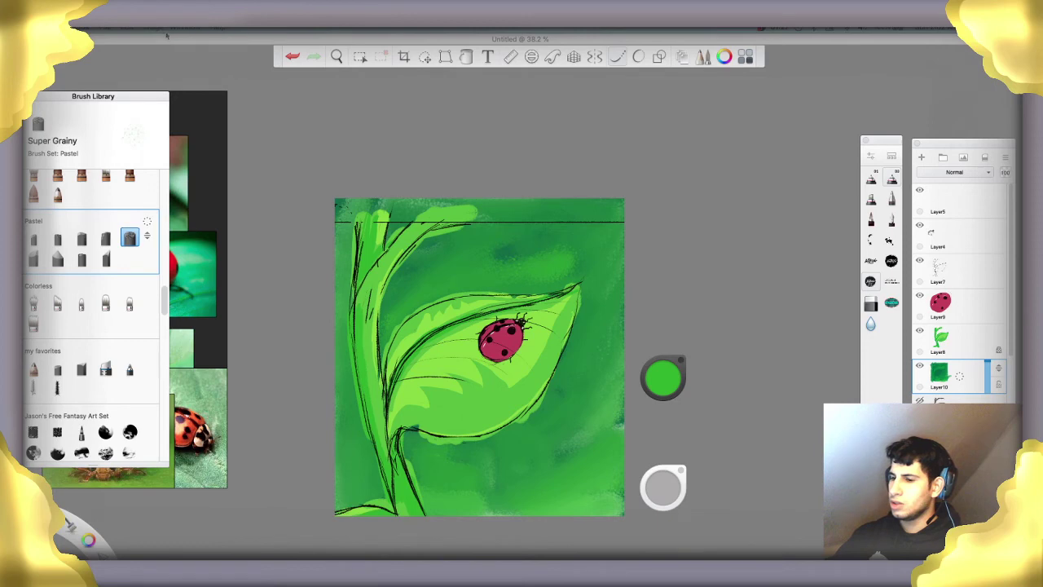
Draw a crop frame of about 1381 by 1464 px below the horizontal line, reaching the canvas's lower right corner
{"action": "left_click", "coordinate": [404, 56]}
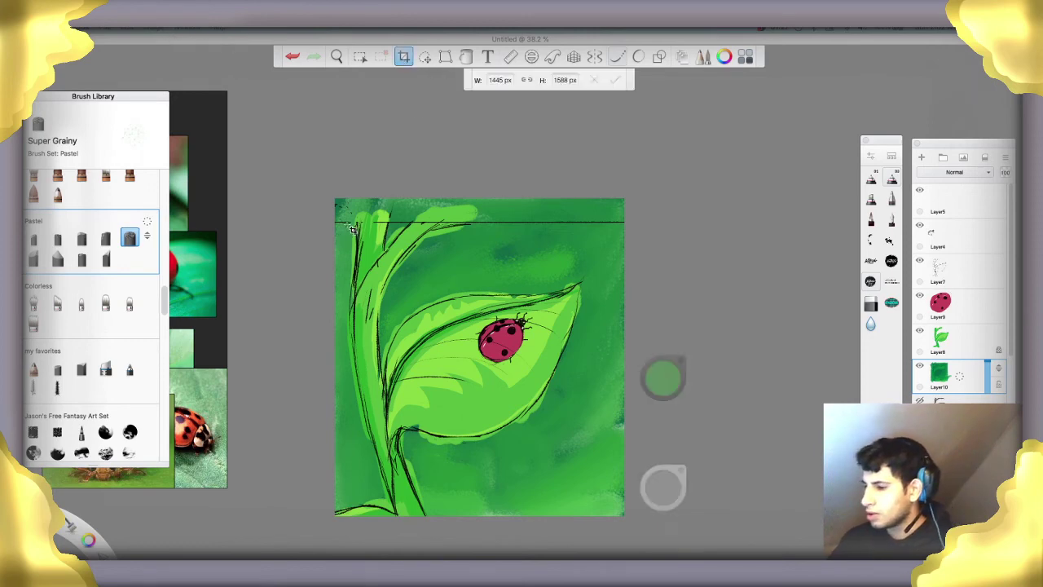
{"action": "left_click_drag", "start_coordinate": [352, 223], "coordinate": [624, 519]}
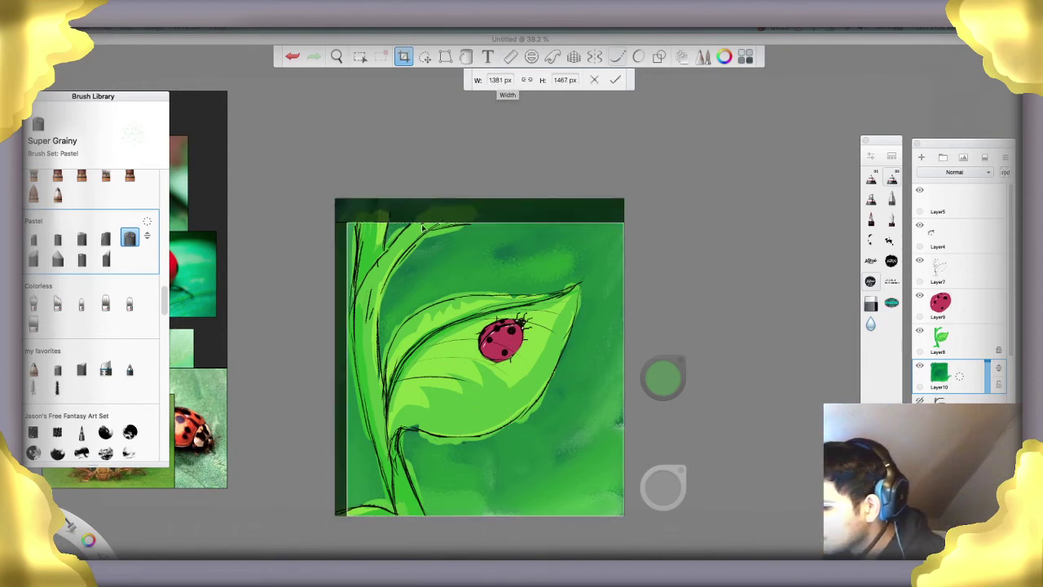
{"action": "left_click_drag", "start_coordinate": [424, 225], "coordinate": [424, 226]}
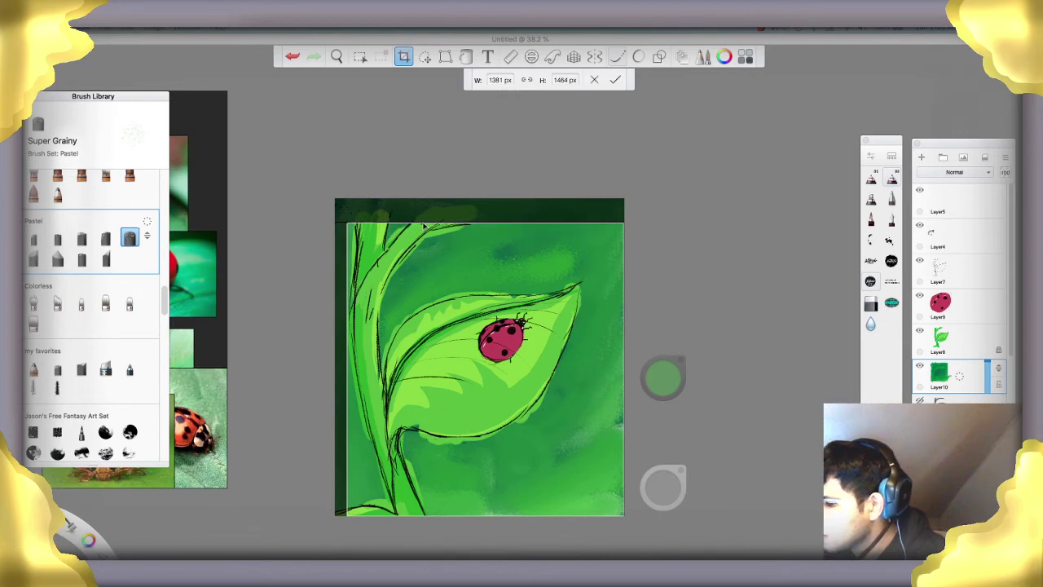
Set both the height and the width of the crop frame to 1400 px
{"action": "left_click", "coordinate": [565, 80]}
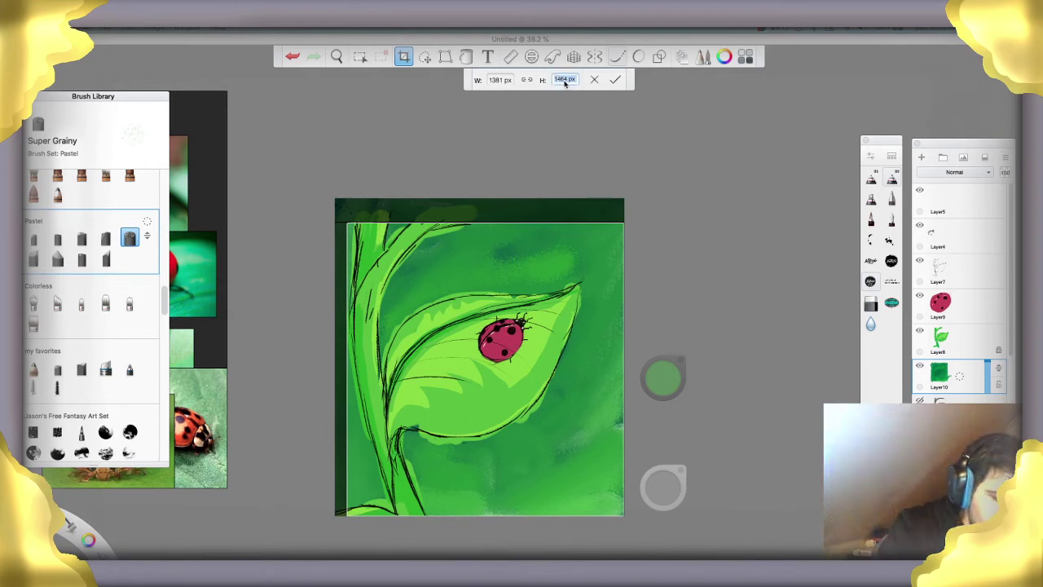
{"action": "type", "text": "14"}
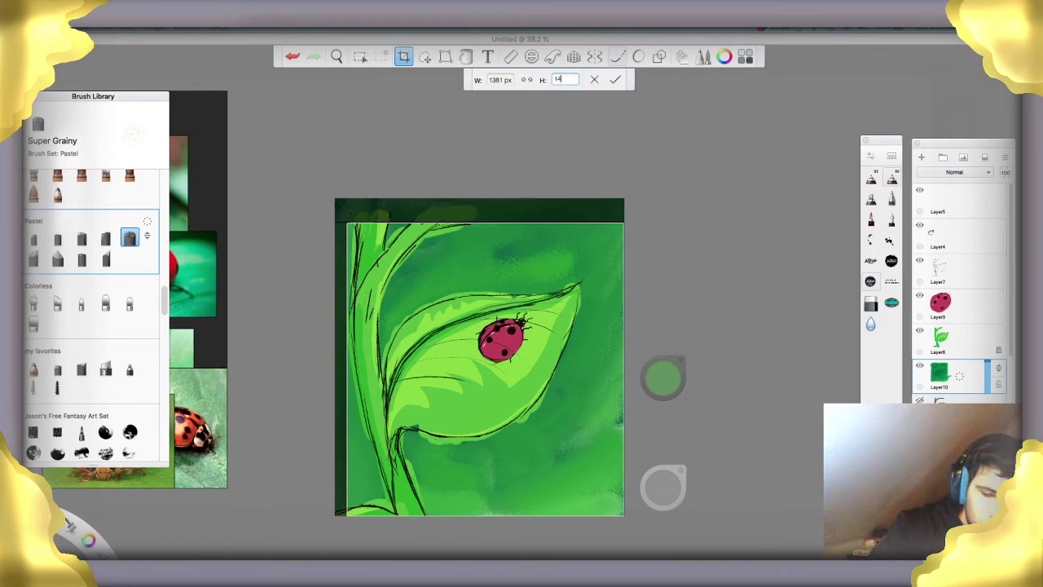
{"action": "type", "text": "00"}
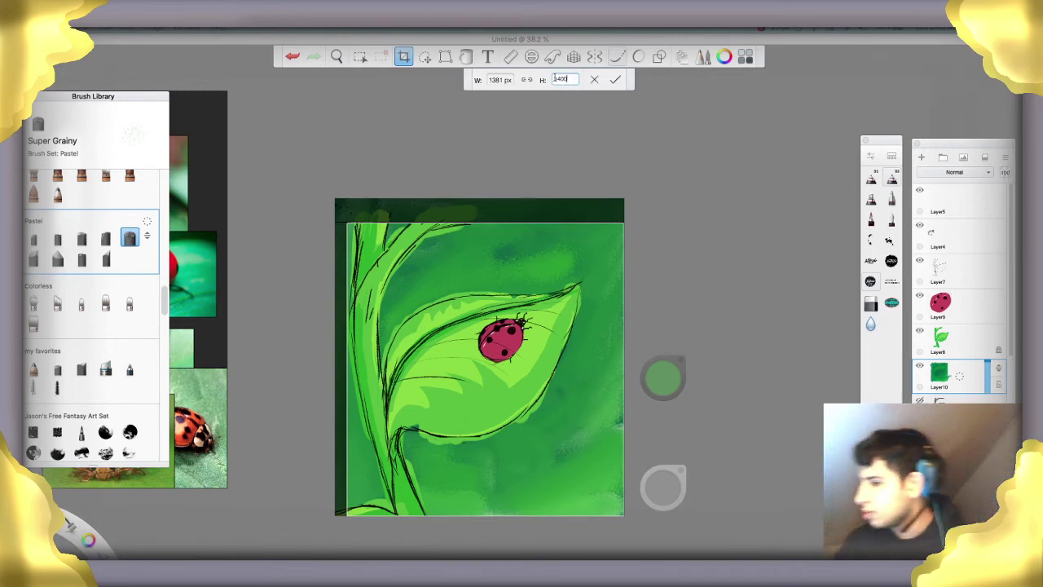
{"action": "left_click", "coordinate": [492, 78]}
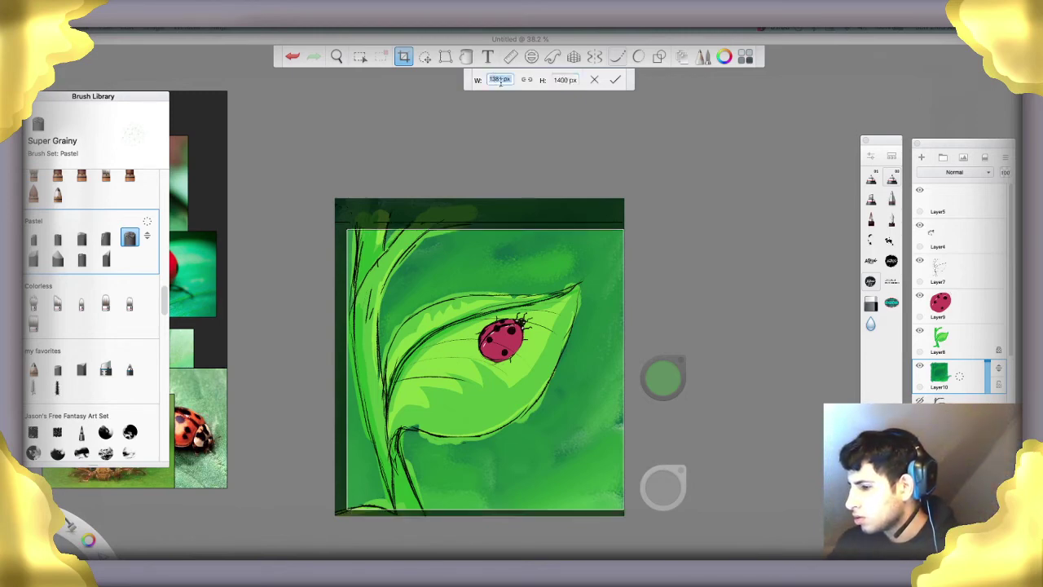
{"action": "type", "text": "1"}
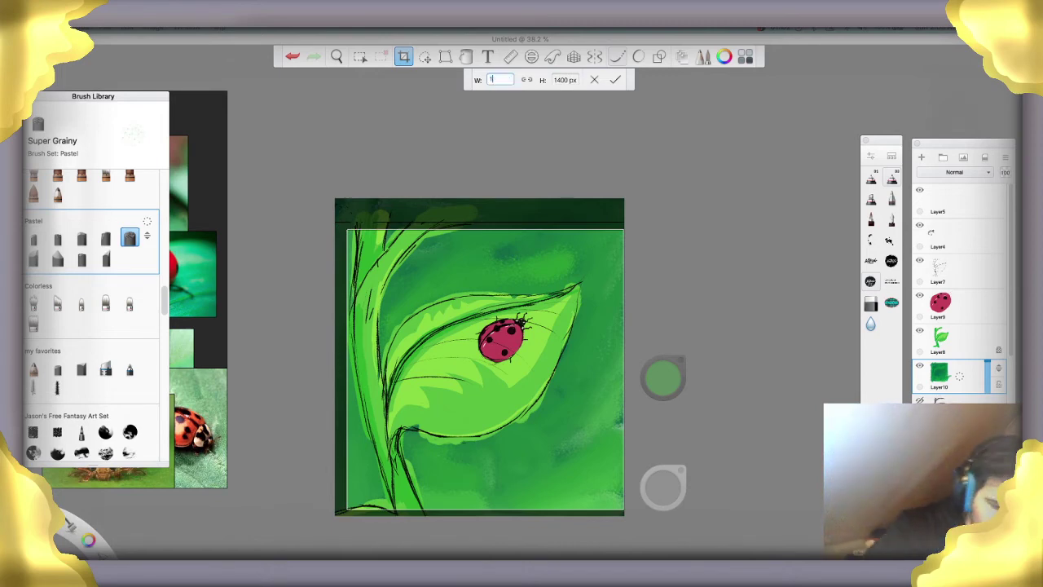
{"action": "type", "text": "400"}
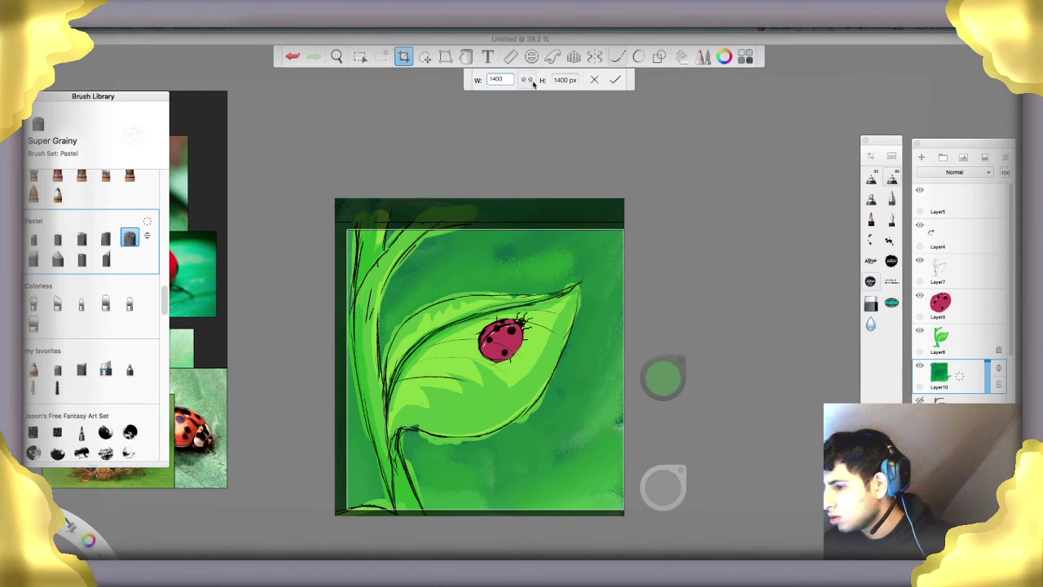
{"action": "key", "text": "Return"}
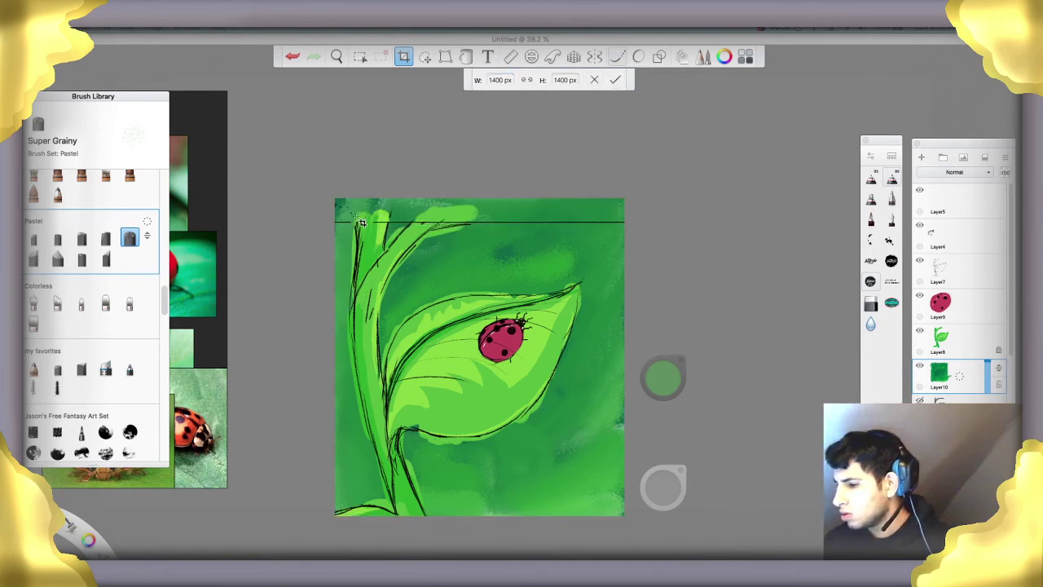
Crop the painting to a 1400 by 1400 px frame below the horizontal line and undo that crop
{"action": "left_click_drag", "start_coordinate": [355, 222], "coordinate": [625, 516]}
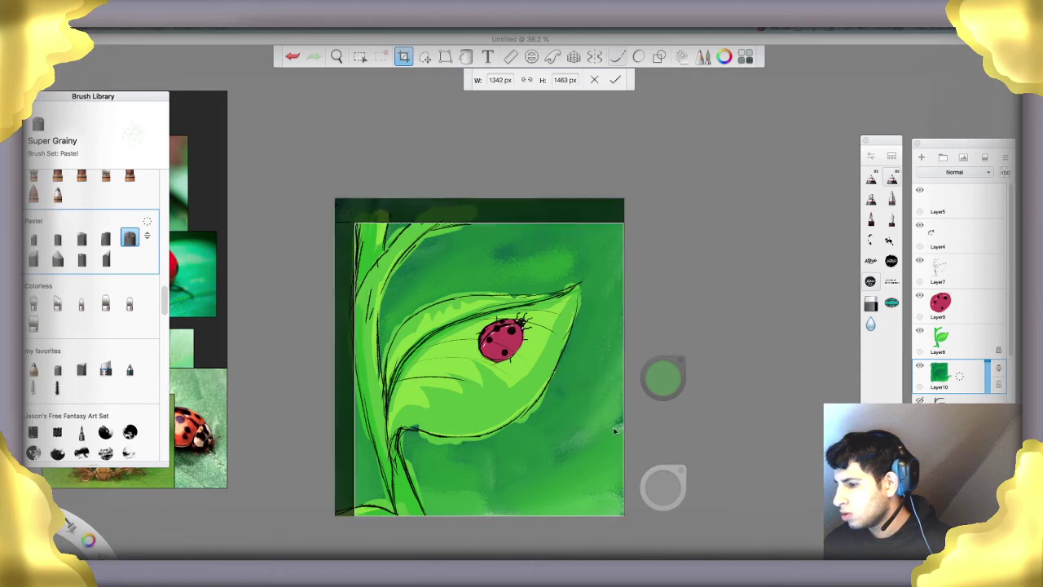
{"action": "left_click", "coordinate": [499, 82]}
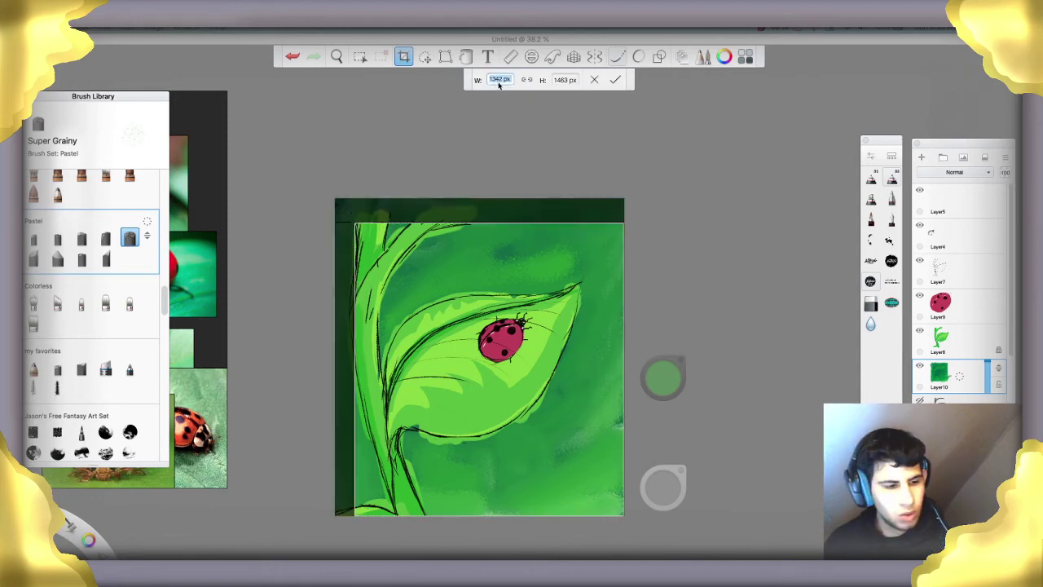
{"action": "type", "text": "1400"}
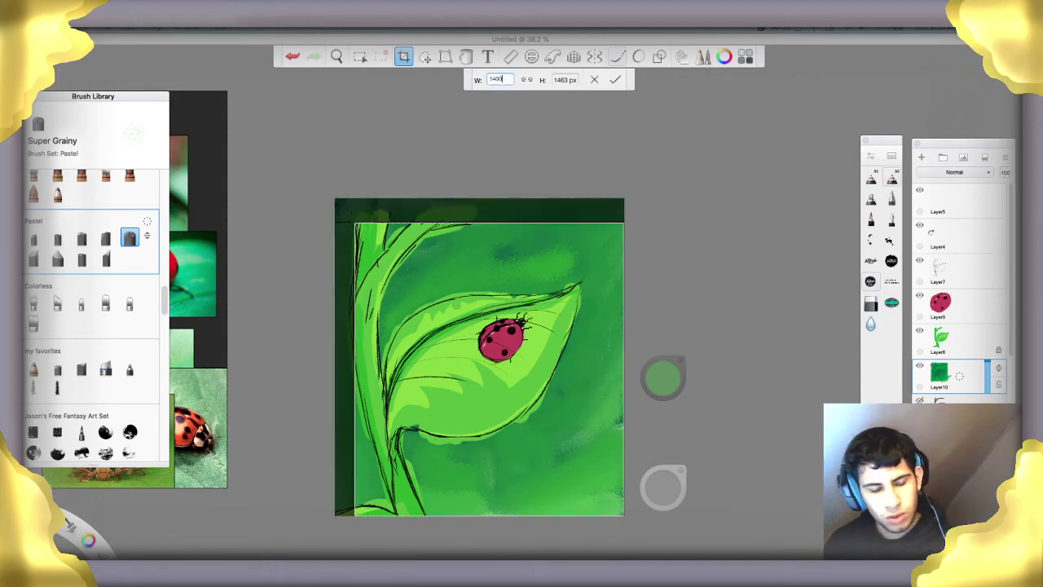
{"action": "left_click", "coordinate": [562, 80]}
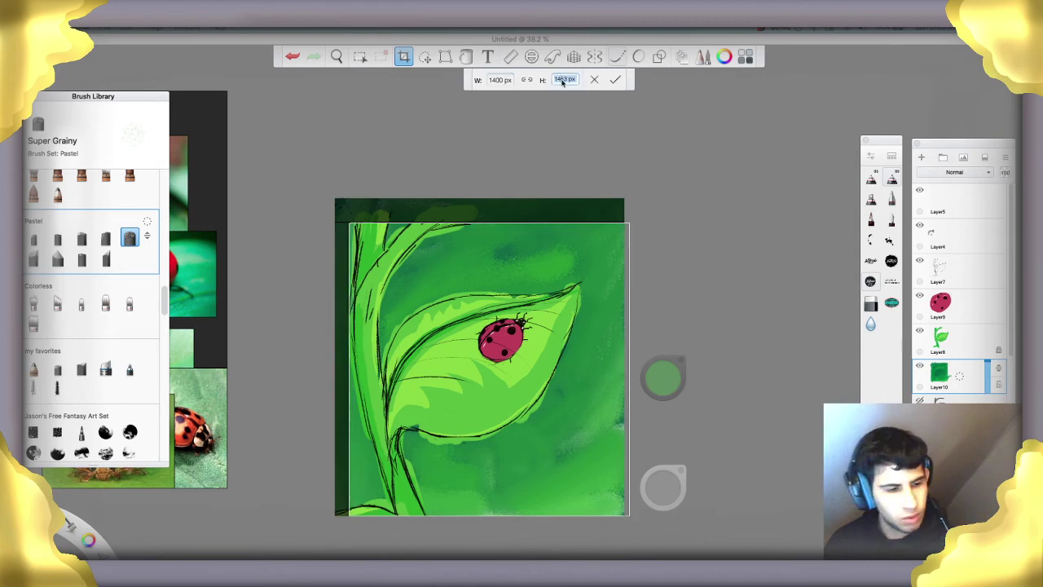
{"action": "type", "text": "1400"}
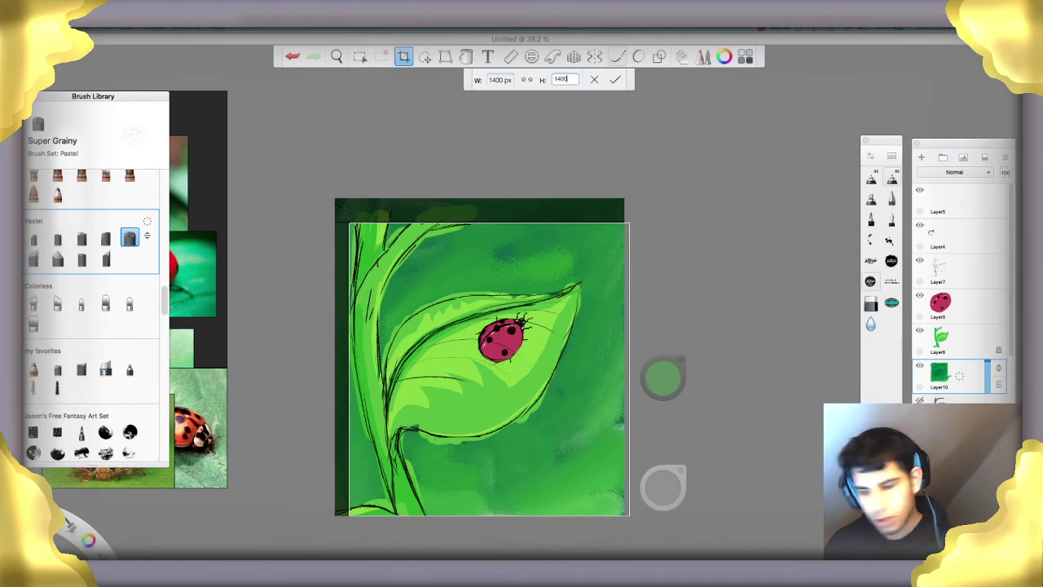
{"action": "left_click", "coordinate": [616, 80]}
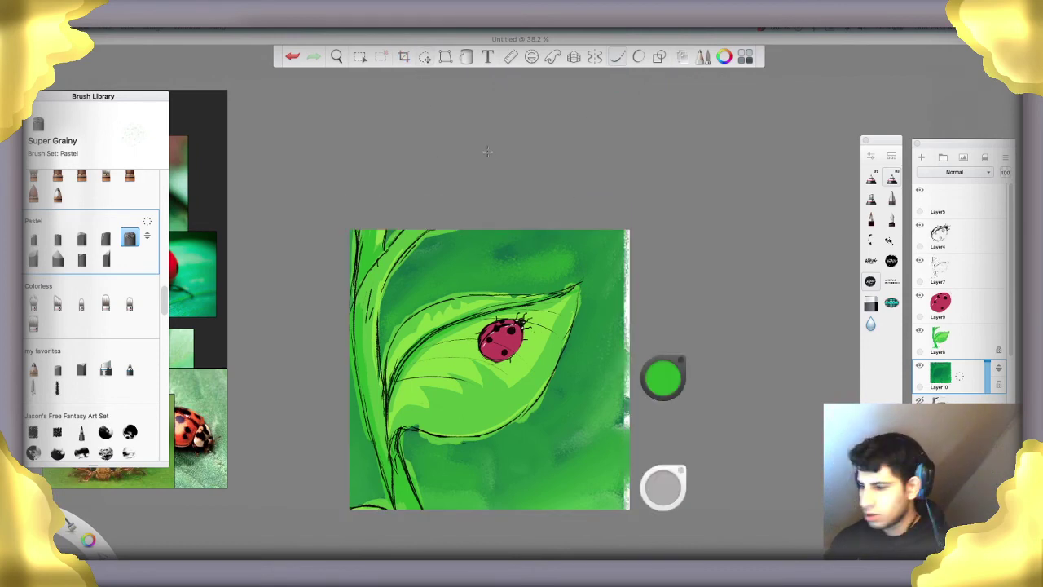
{"action": "key", "text": "ctrl+z"}
Draw a crop frame of about 1353 by 1471 px below the horizontal line, set its width to 1400 px and shift it inside the canvas's side edges
{"action": "left_click", "coordinate": [403, 57]}
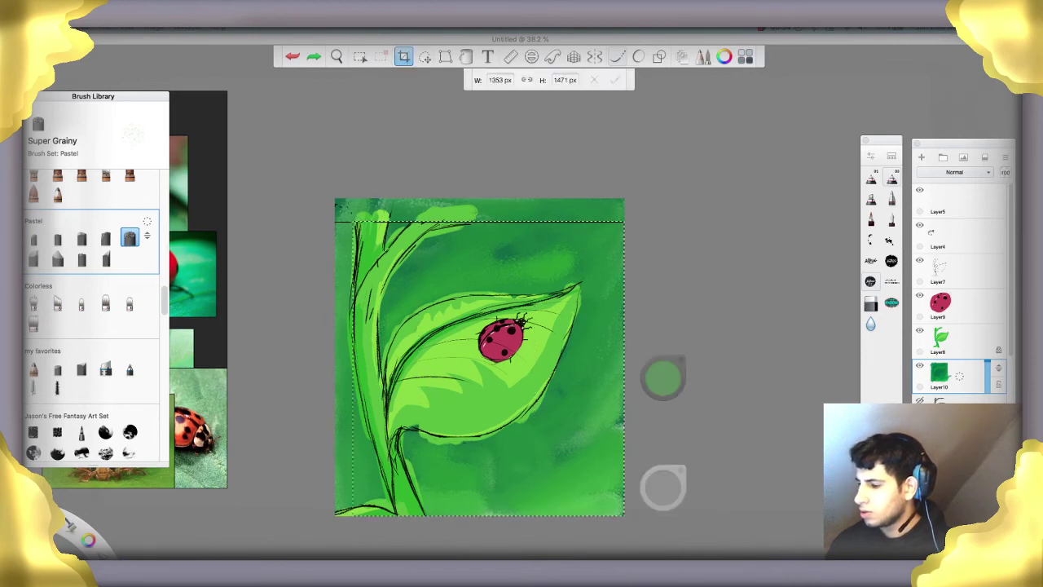
{"action": "left_click", "coordinate": [541, 260]}
{"action": "left_click", "coordinate": [499, 80]}
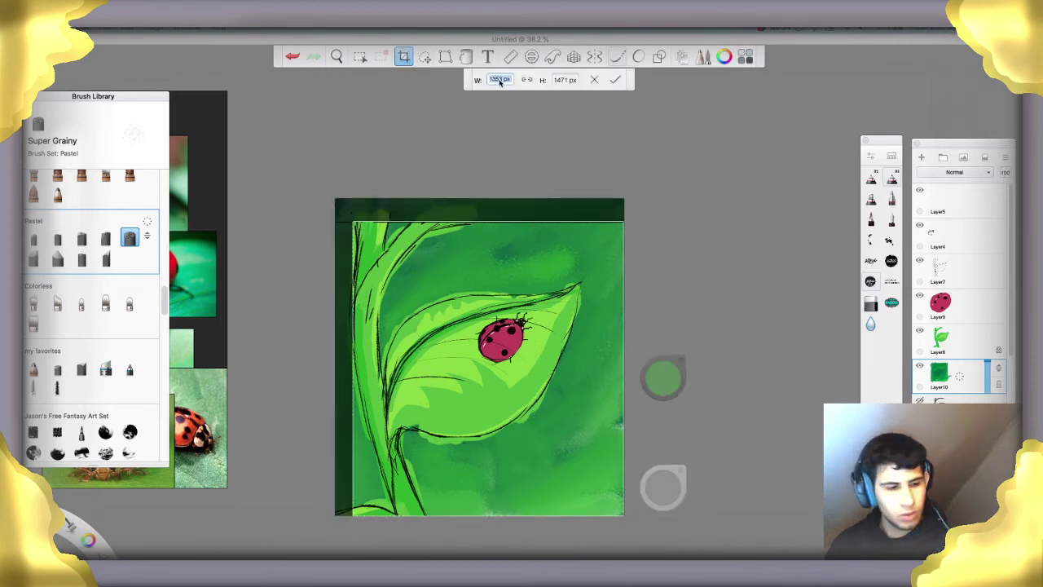
{"action": "type", "text": "1400"}
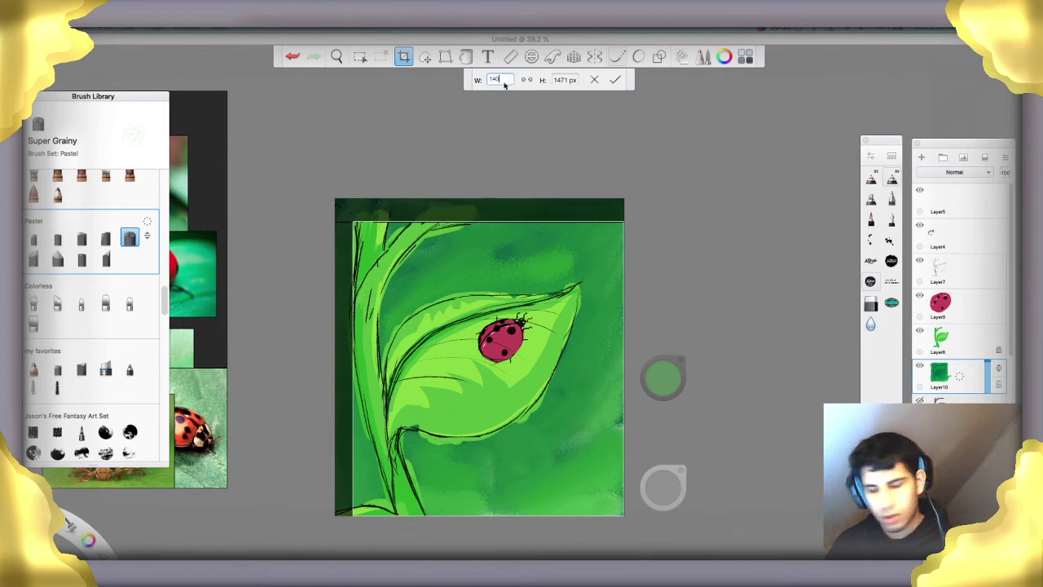
{"action": "left_click", "coordinate": [567, 80]}
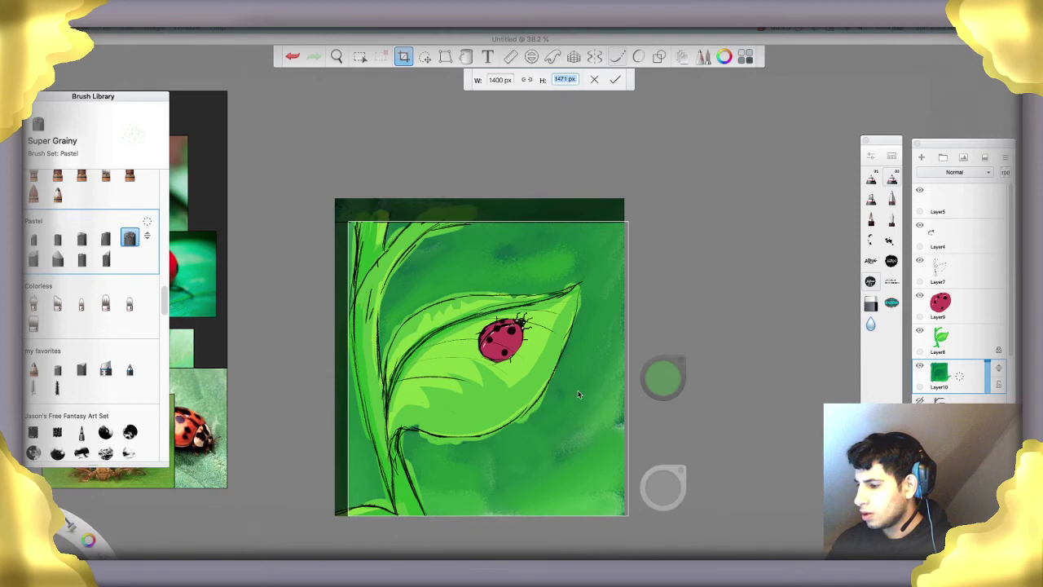
{"action": "left_click_drag", "start_coordinate": [578, 391], "coordinate": [570, 392]}
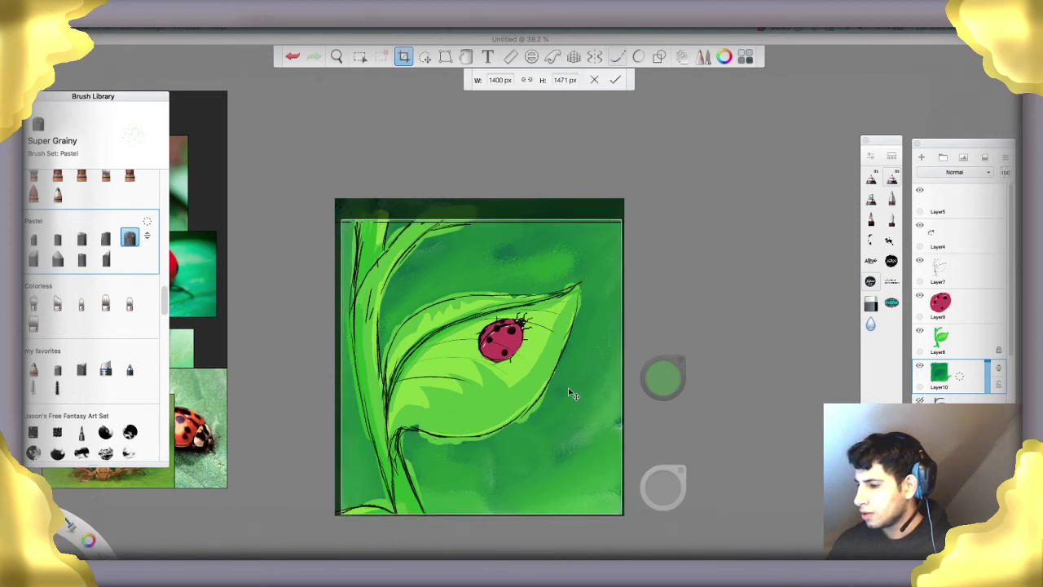
{"action": "left_click_drag", "start_coordinate": [569, 390], "coordinate": [567, 395]}
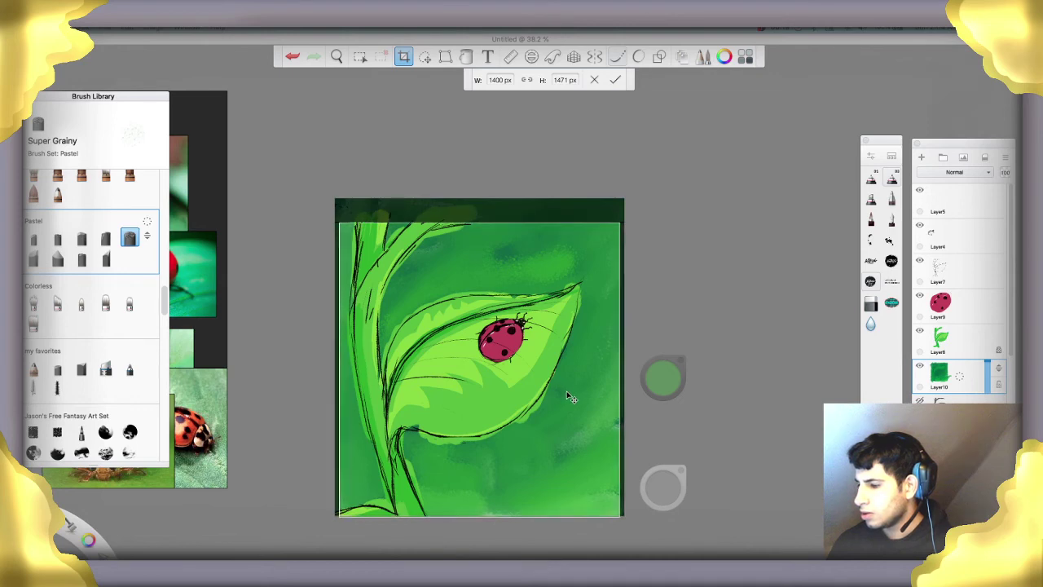
Set the crop frame's height to 1400 px and apply the square crop
{"action": "left_click", "coordinate": [560, 81]}
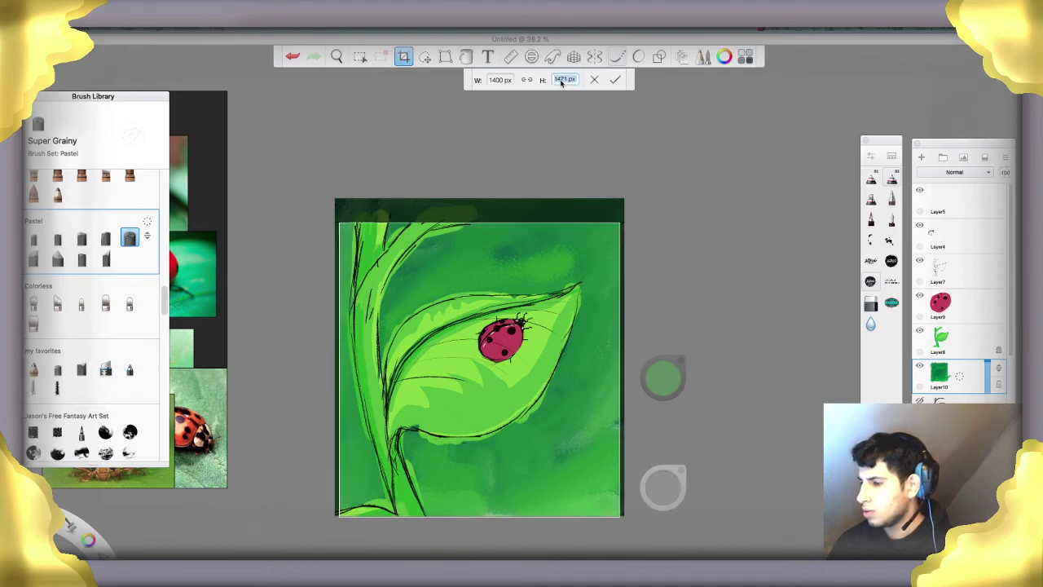
{"action": "type", "text": "1"}
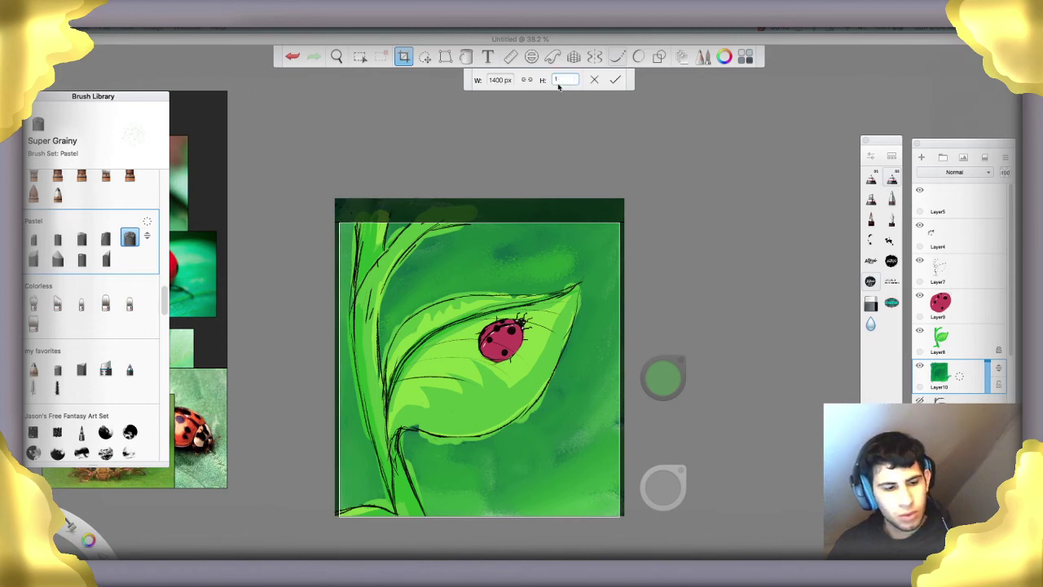
{"action": "type", "text": "400"}
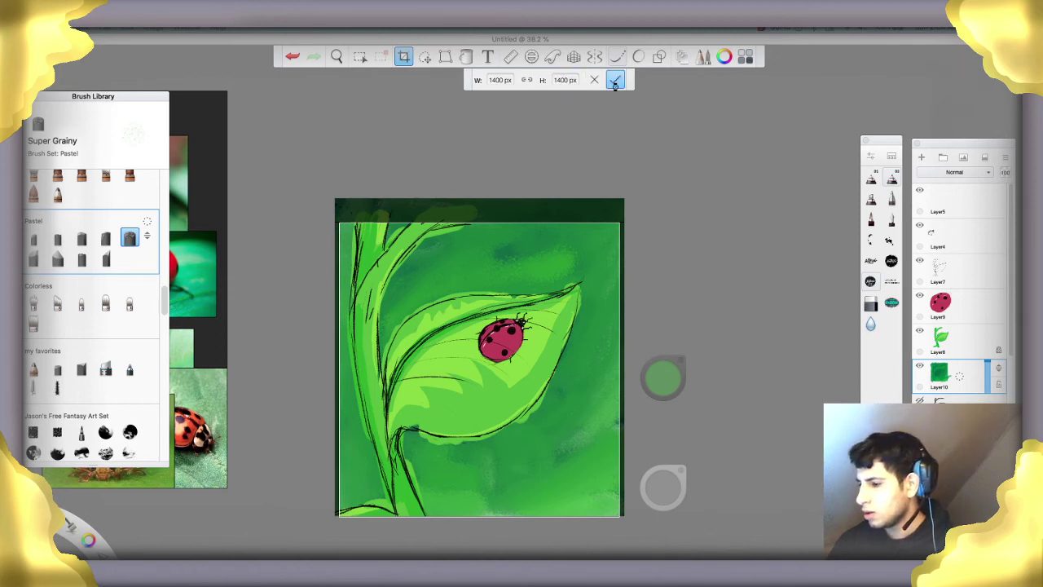
{"action": "left_click", "coordinate": [614, 79]}
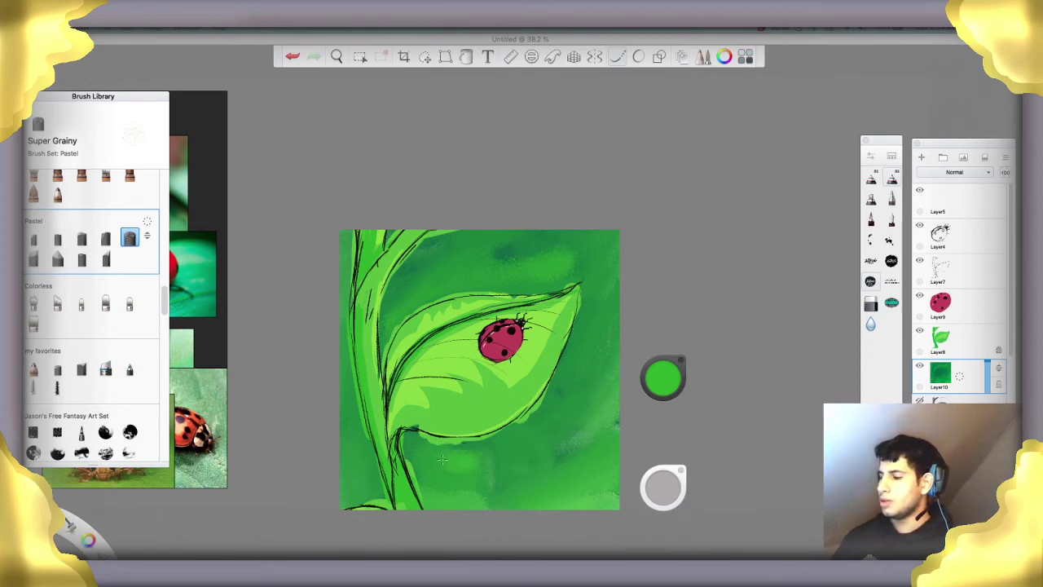
Brush green onto the background beneath the leaf's base and duplicate the ladybug layer
{"action": "mouse_move", "coordinate": [442, 460]}
{"action": "left_mouse_down"}
{"action": "mouse_move", "coordinate": [409, 438]}
{"action": "mouse_move", "coordinate": [414, 430]}
{"action": "left_mouse_up"}
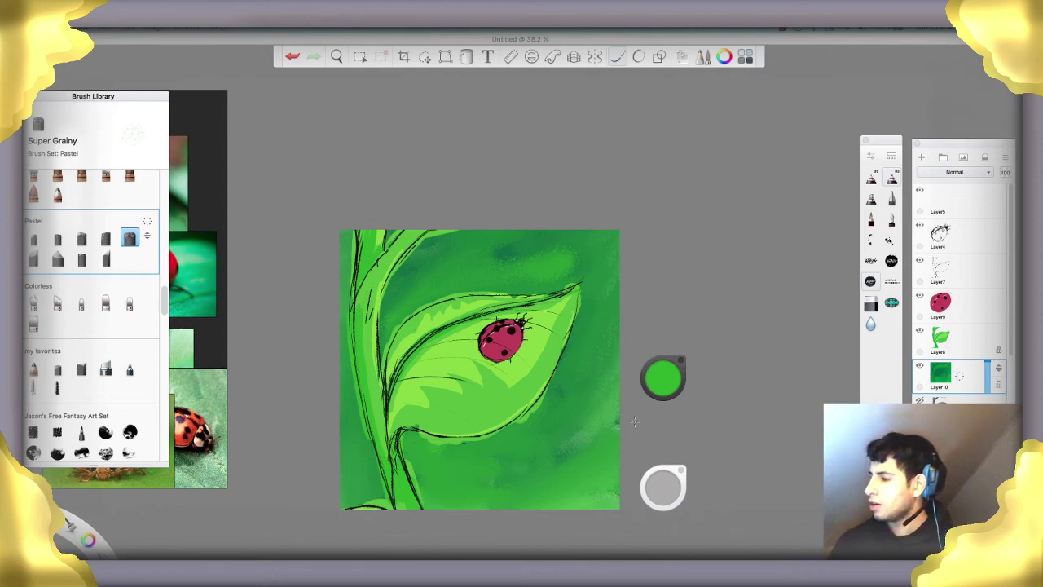
{"action": "left_click", "coordinate": [970, 317]}
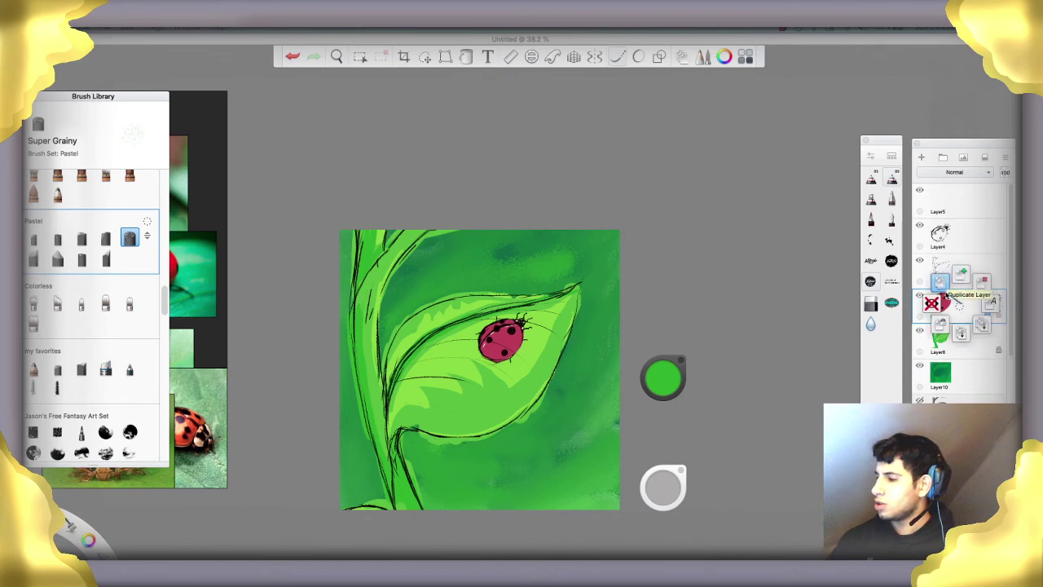
{"action": "left_click", "coordinate": [946, 292]}
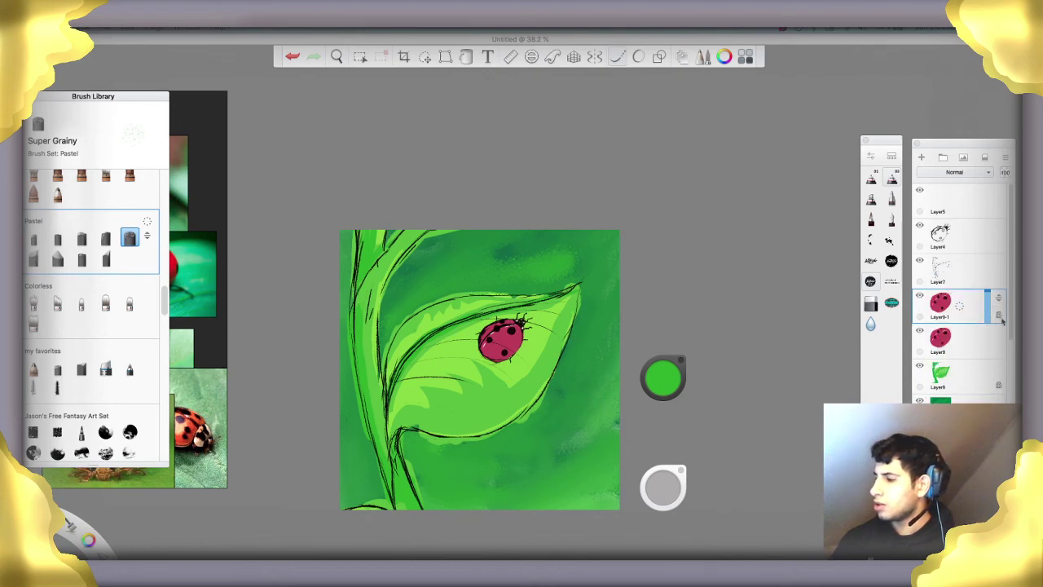
Choose a golden ochre colour and paint over the ladybug on the duplicated layer
{"action": "left_click", "coordinate": [668, 388]}
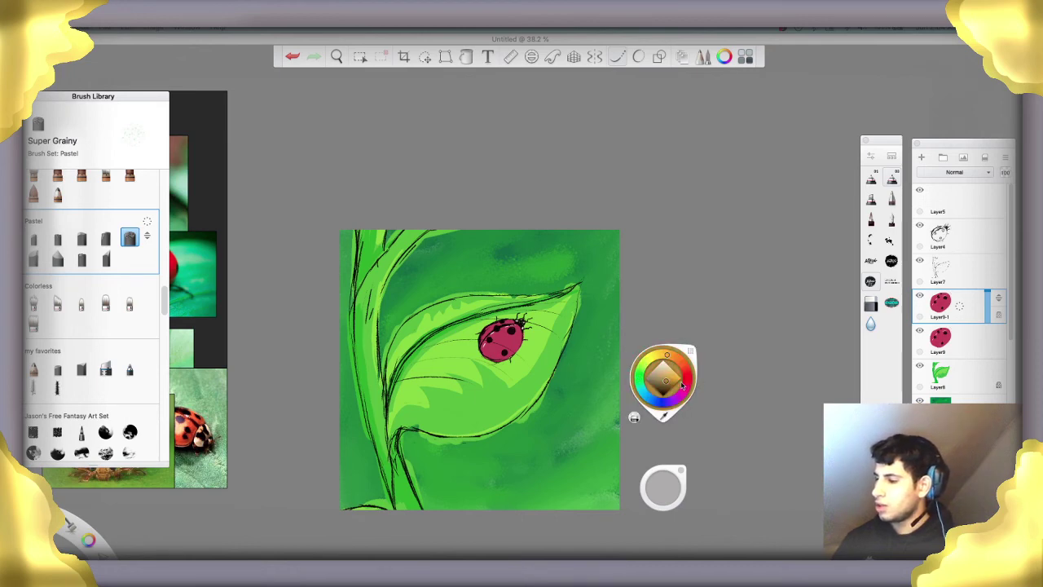
{"action": "left_click", "coordinate": [672, 381]}
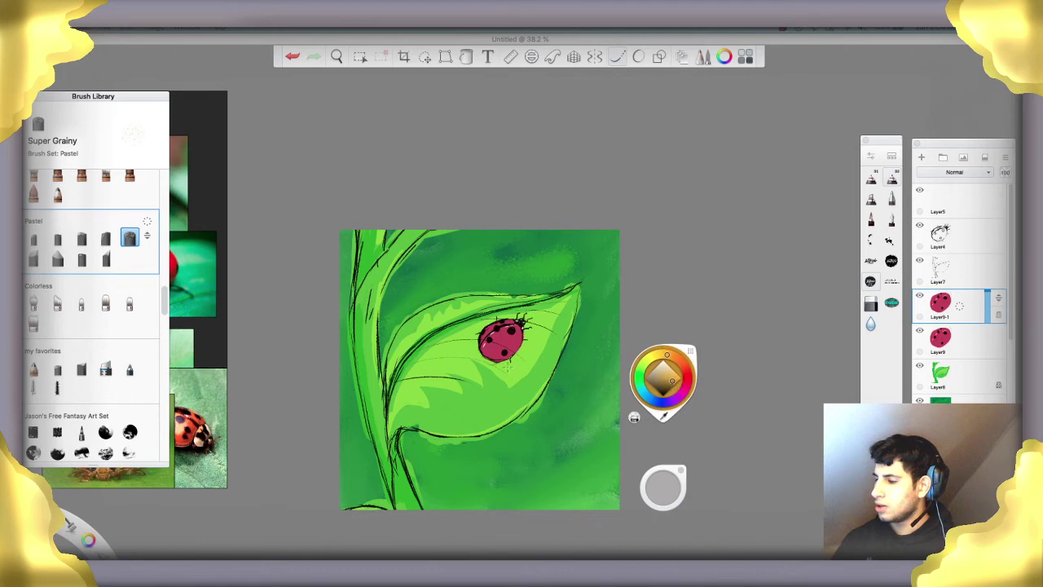
{"action": "mouse_move", "coordinate": [508, 358]}
{"action": "left_mouse_down"}
{"action": "mouse_move", "coordinate": [518, 338]}
{"action": "mouse_move", "coordinate": [487, 352]}
{"action": "mouse_move", "coordinate": [512, 322]}
{"action": "mouse_move", "coordinate": [493, 330]}
{"action": "left_mouse_up"}
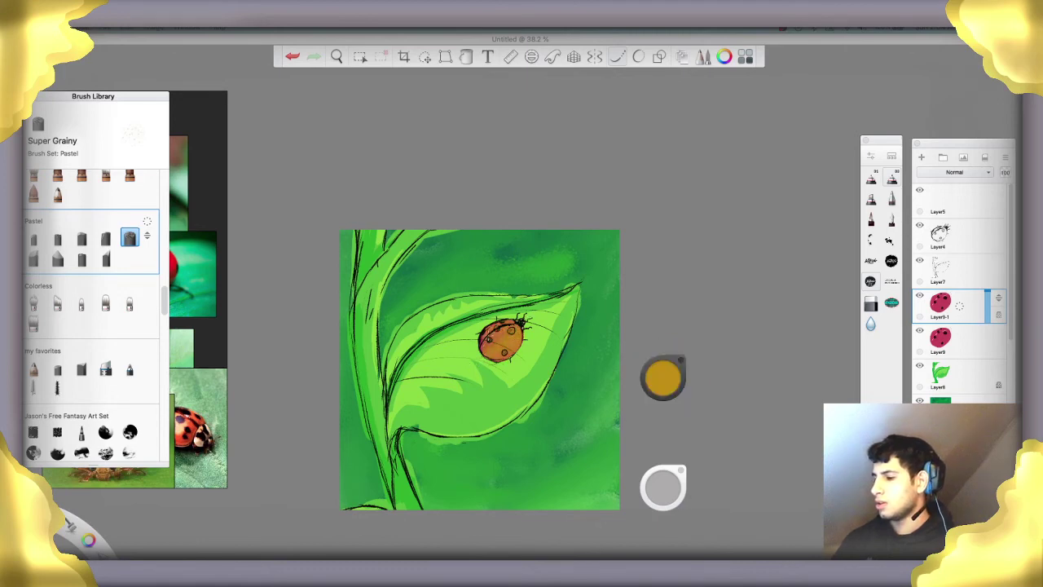
Set the ochre ladybug layer's blend mode to Glow, trying Screen first, and lower its opacity to a faint level
{"action": "left_click", "coordinate": [981, 174]}
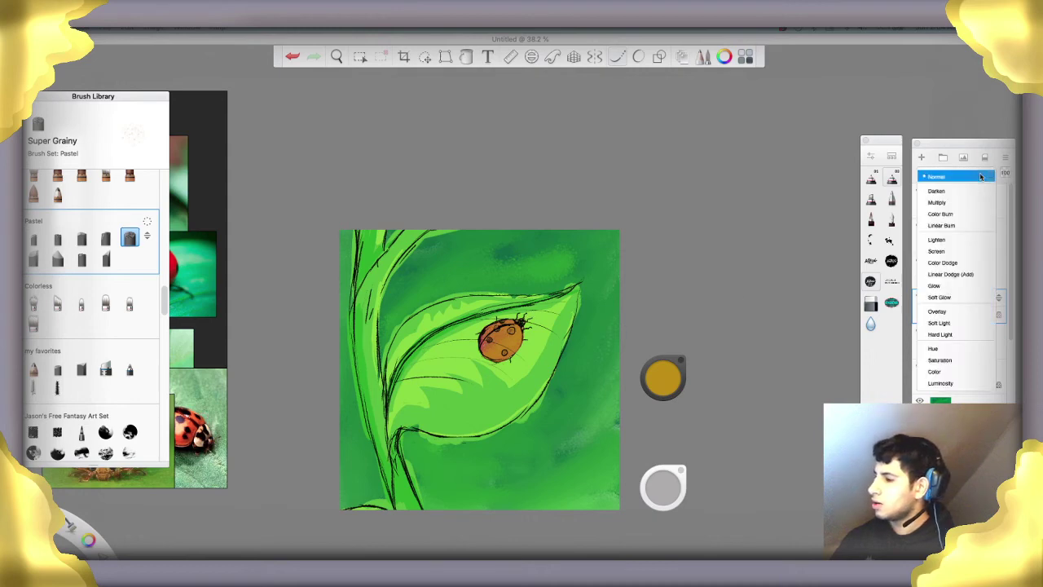
{"action": "left_click", "coordinate": [947, 254]}
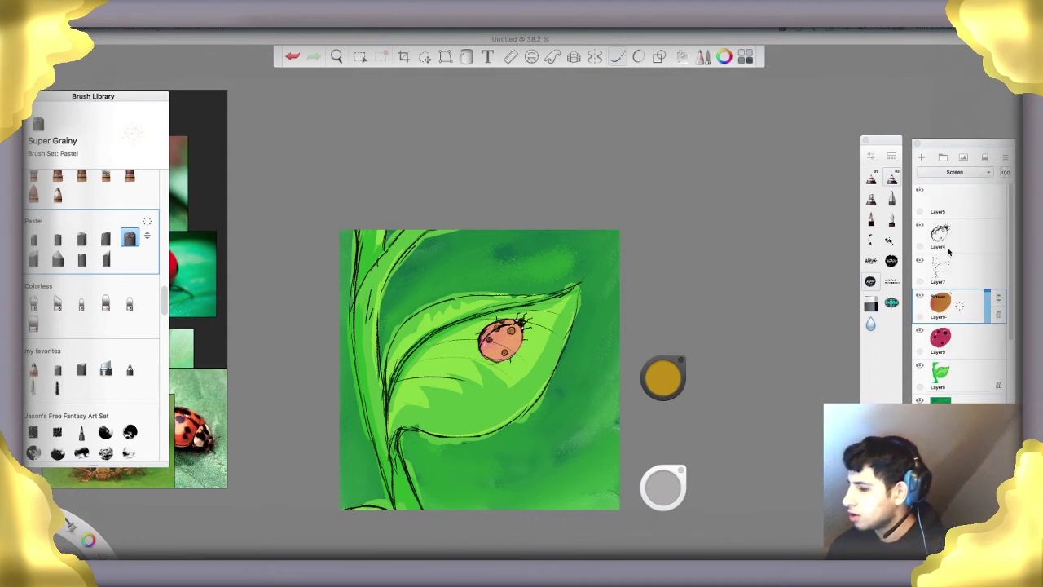
{"action": "left_click", "coordinate": [955, 175]}
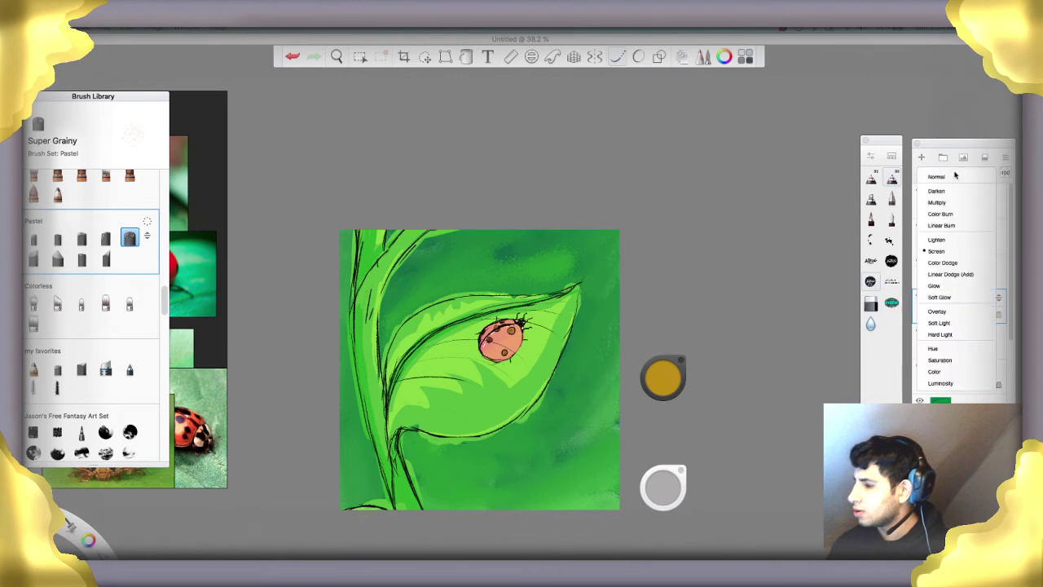
{"action": "left_click", "coordinate": [954, 286]}
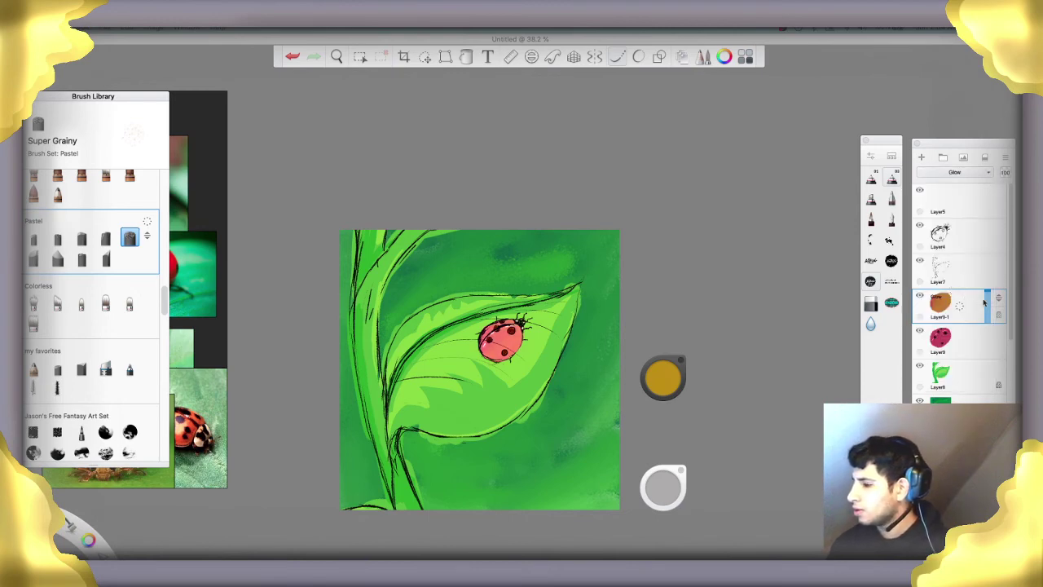
{"action": "left_click_drag", "start_coordinate": [984, 301], "coordinate": [990, 288]}
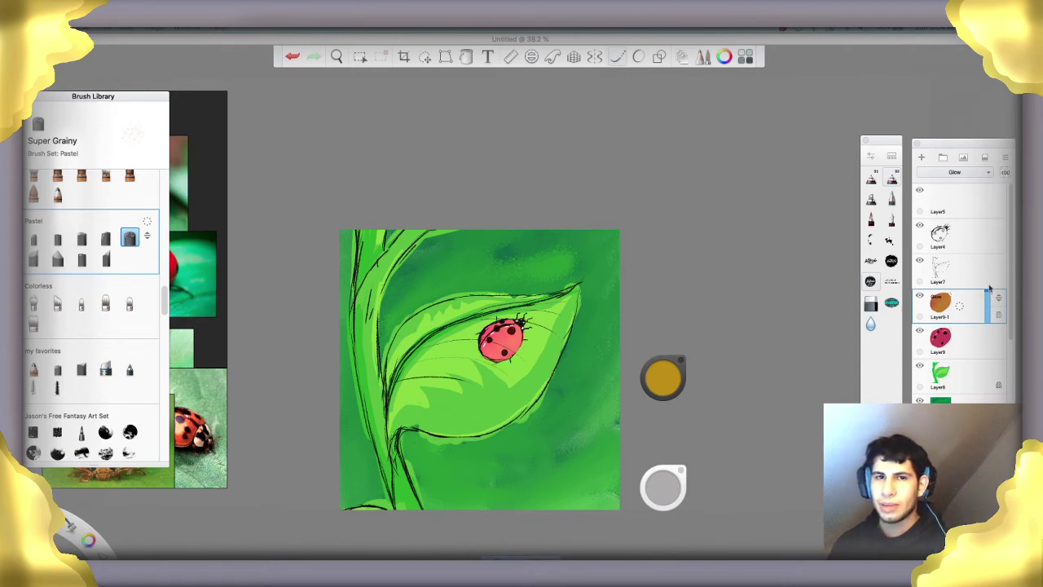
{"action": "mouse_move", "coordinate": [997, 336]}
{"action": "left_mouse_down"}
{"action": "mouse_move", "coordinate": [1000, 310]}
{"action": "mouse_move", "coordinate": [1006, 337]}
{"action": "left_mouse_up"}
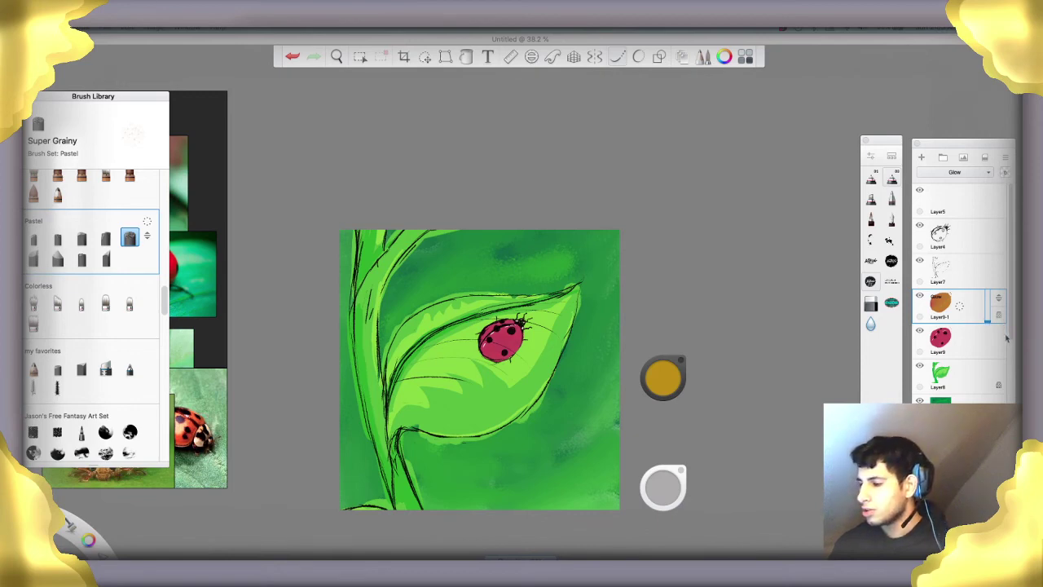
{"action": "left_click_drag", "start_coordinate": [1008, 326], "coordinate": [1005, 320]}
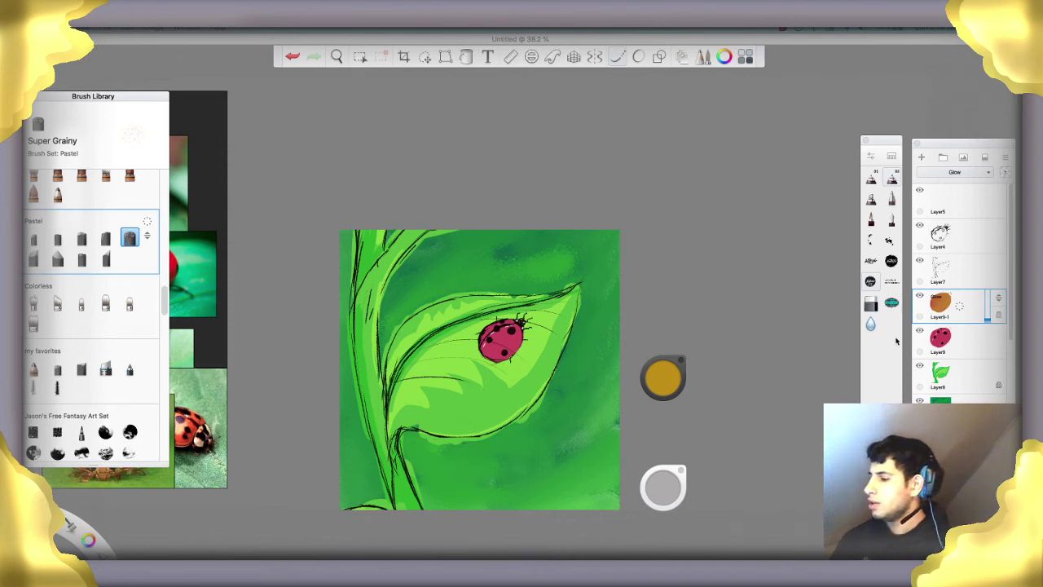
Duplicate the leaf layer and select the Rock Detail 1 brush, undoing a trial with Rough Ink
{"action": "left_click", "coordinate": [963, 383]}
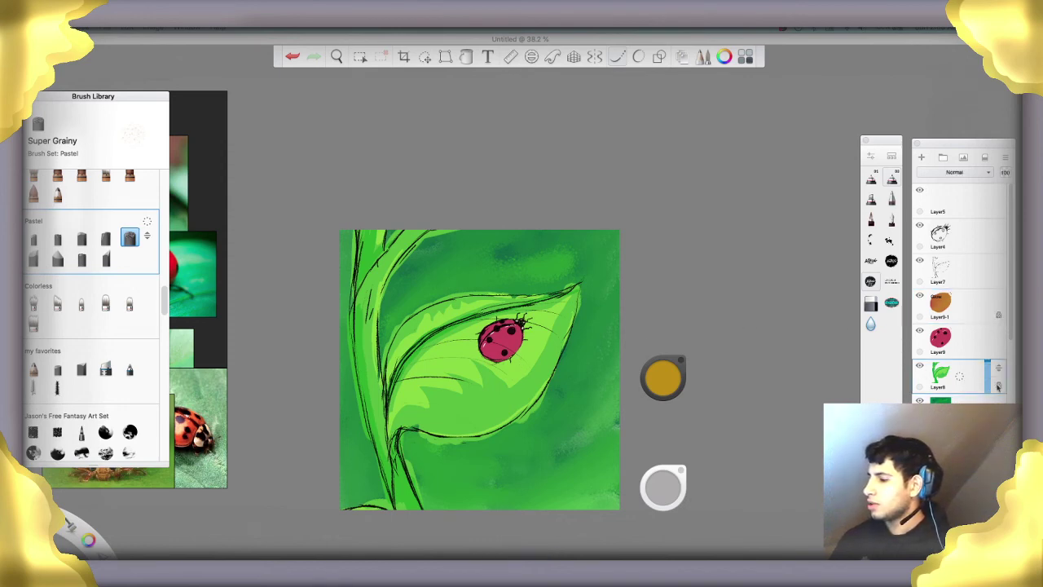
{"action": "left_click_drag", "start_coordinate": [960, 375], "coordinate": [943, 355]}
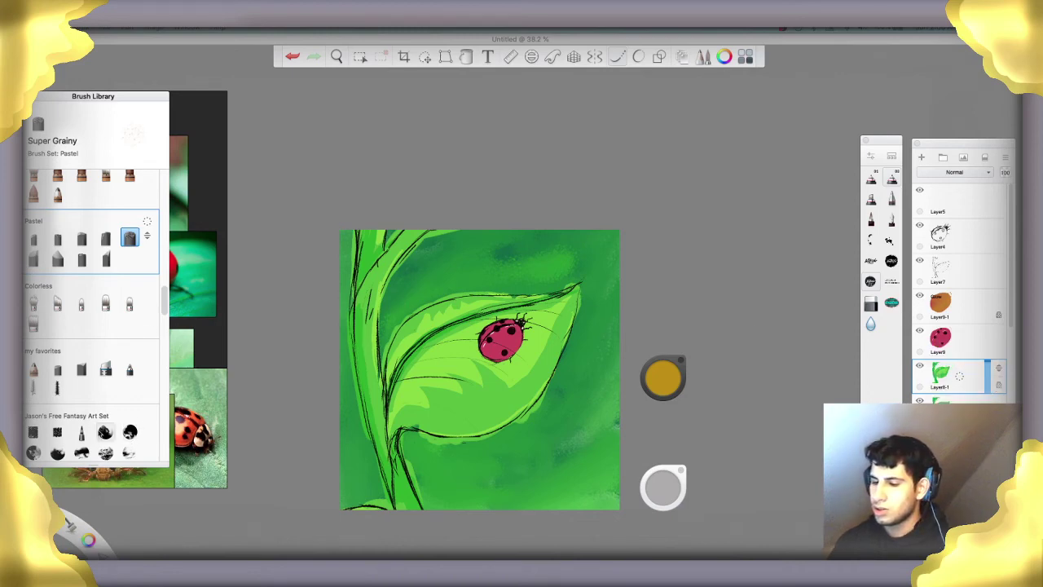
{"action": "left_click", "coordinate": [57, 432]}
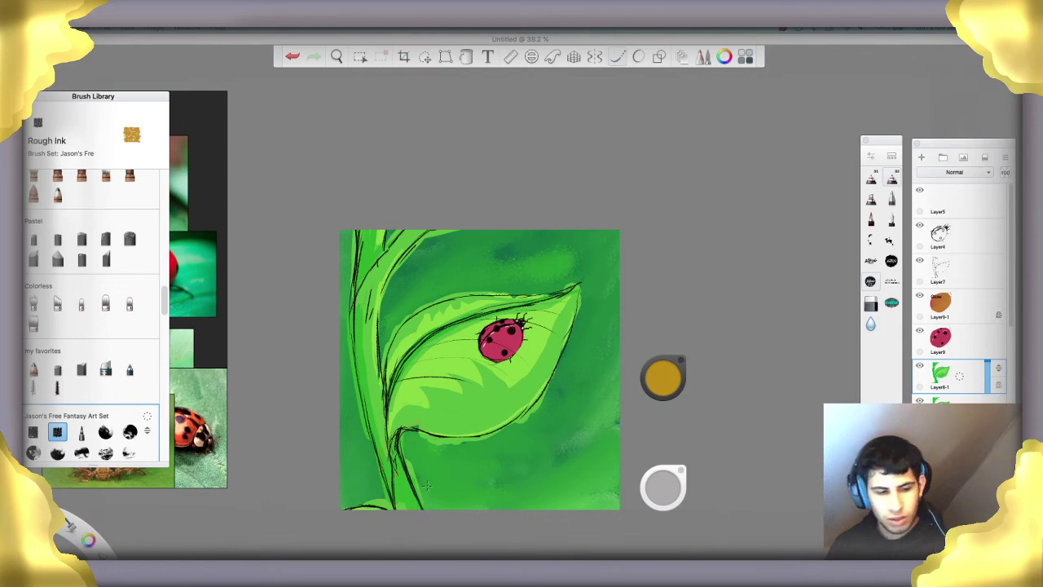
{"action": "key", "text": "ctrl+z"}
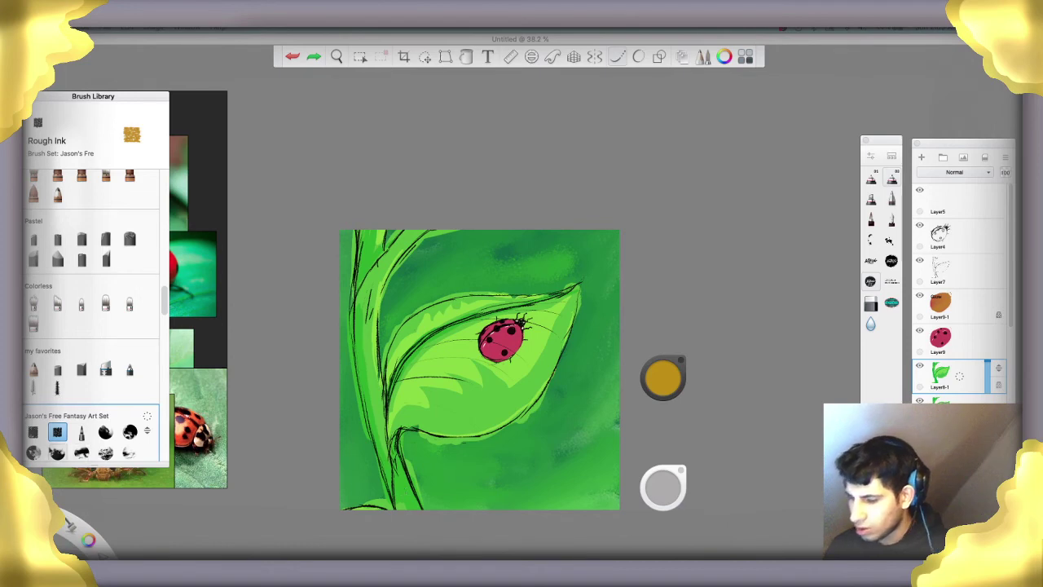
{"action": "scroll", "coordinate": [58, 452], "scroll_direction": "down", "scroll_amount": 3}
{"action": "left_click", "coordinate": [105, 379]}
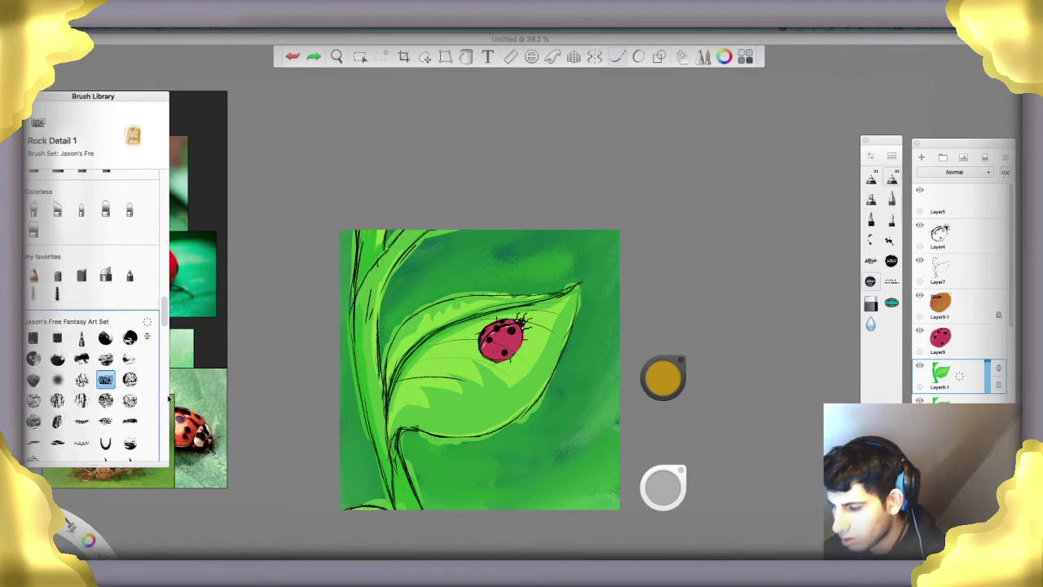
Paint golden ochre rock texture along the stem and across the leaf on the duplicated leaf layer
{"action": "mouse_move", "coordinate": [367, 513]}
{"action": "left_mouse_down"}
{"action": "mouse_move", "coordinate": [375, 476]}
{"action": "mouse_move", "coordinate": [412, 420]}
{"action": "mouse_move", "coordinate": [383, 358]}
{"action": "mouse_move", "coordinate": [358, 364]}
{"action": "mouse_move", "coordinate": [378, 331]}
{"action": "mouse_move", "coordinate": [380, 238]}
{"action": "left_mouse_up"}
{"action": "left_click_drag", "start_coordinate": [391, 274], "coordinate": [404, 249]}
{"action": "mouse_move", "coordinate": [448, 309]}
{"action": "left_mouse_down"}
{"action": "mouse_move", "coordinate": [449, 344]}
{"action": "mouse_move", "coordinate": [392, 390]}
{"action": "mouse_move", "coordinate": [448, 405]}
{"action": "mouse_move", "coordinate": [417, 419]}
{"action": "left_mouse_up"}
{"action": "mouse_move", "coordinate": [546, 366]}
{"action": "left_mouse_down"}
{"action": "mouse_move", "coordinate": [505, 364]}
{"action": "mouse_move", "coordinate": [481, 305]}
{"action": "mouse_move", "coordinate": [530, 346]}
{"action": "mouse_move", "coordinate": [555, 350]}
{"action": "mouse_move", "coordinate": [415, 350]}
{"action": "mouse_move", "coordinate": [444, 309]}
{"action": "left_mouse_up"}
Darken the brush colour to a deep brown and paint rock texture over the leaf and stem
{"action": "left_click_drag", "start_coordinate": [664, 379], "coordinate": [668, 493]}
{"action": "mouse_move", "coordinate": [420, 497]}
{"action": "left_mouse_down"}
{"action": "mouse_move", "coordinate": [405, 506]}
{"action": "mouse_move", "coordinate": [338, 470]}
{"action": "mouse_move", "coordinate": [424, 317]}
{"action": "mouse_move", "coordinate": [481, 383]}
{"action": "mouse_move", "coordinate": [489, 432]}
{"action": "mouse_move", "coordinate": [546, 423]}
{"action": "left_mouse_up"}
{"action": "mouse_move", "coordinate": [505, 390]}
{"action": "left_mouse_down"}
{"action": "mouse_move", "coordinate": [522, 383]}
{"action": "mouse_move", "coordinate": [473, 424]}
{"action": "mouse_move", "coordinate": [554, 326]}
{"action": "mouse_move", "coordinate": [462, 309]}
{"action": "mouse_move", "coordinate": [365, 401]}
{"action": "mouse_move", "coordinate": [383, 425]}
{"action": "mouse_move", "coordinate": [369, 416]}
{"action": "mouse_move", "coordinate": [350, 377]}
{"action": "mouse_move", "coordinate": [384, 236]}
{"action": "mouse_move", "coordinate": [366, 216]}
{"action": "left_mouse_up"}
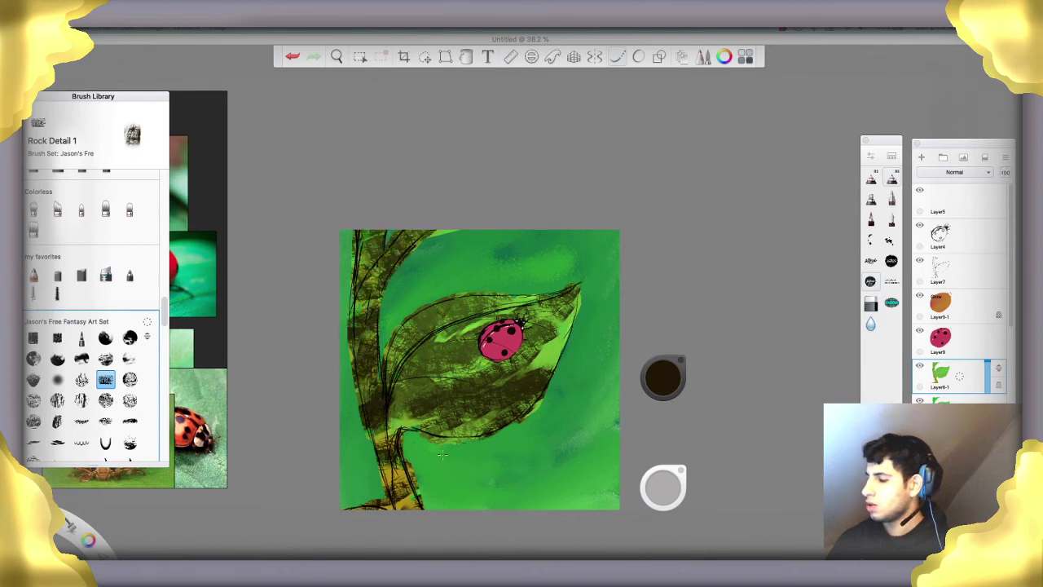
Paint deep brown rock texture at the stem's base and lower the duplicated leaf layer's opacity
{"action": "left_click_drag", "start_coordinate": [404, 463], "coordinate": [416, 501]}
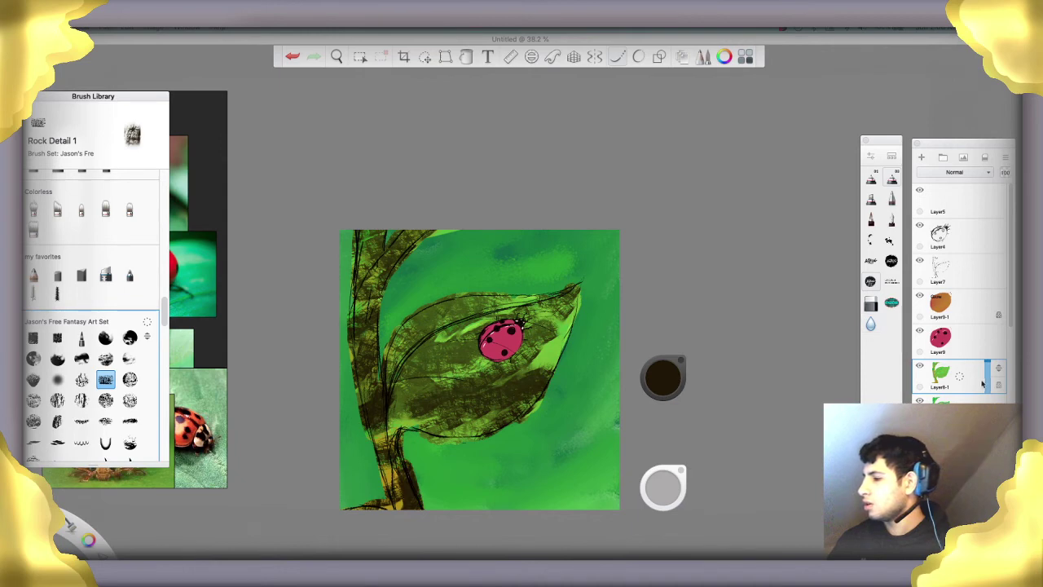
{"action": "left_click_drag", "start_coordinate": [988, 375], "coordinate": [987, 383]}
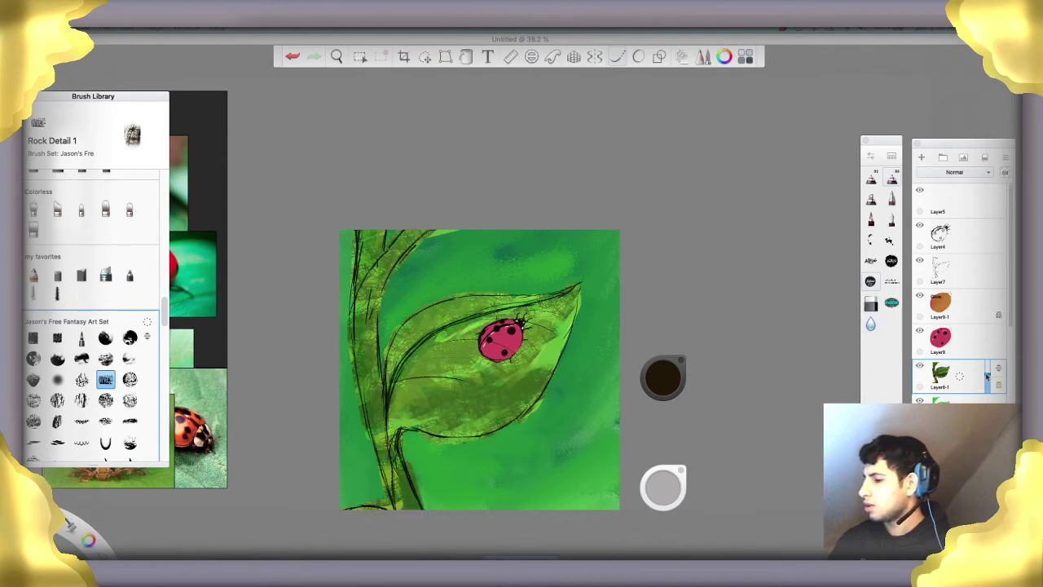
Try the Multiply, Lighten and Linear Burn blend modes on the duplicated leaf layer
{"action": "left_click", "coordinate": [965, 172]}
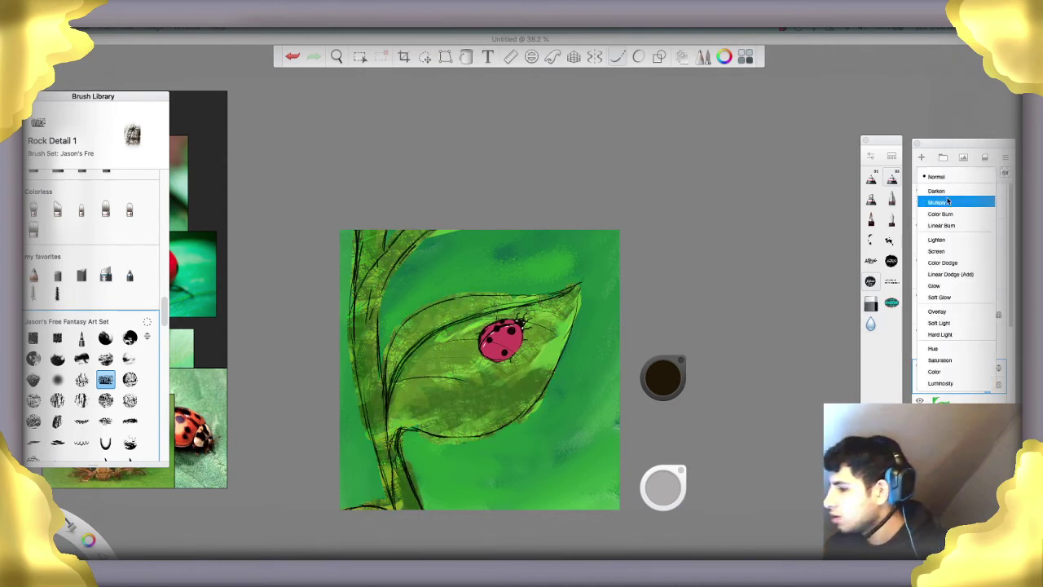
{"action": "left_click", "coordinate": [947, 201]}
{"action": "left_click", "coordinate": [956, 174]}
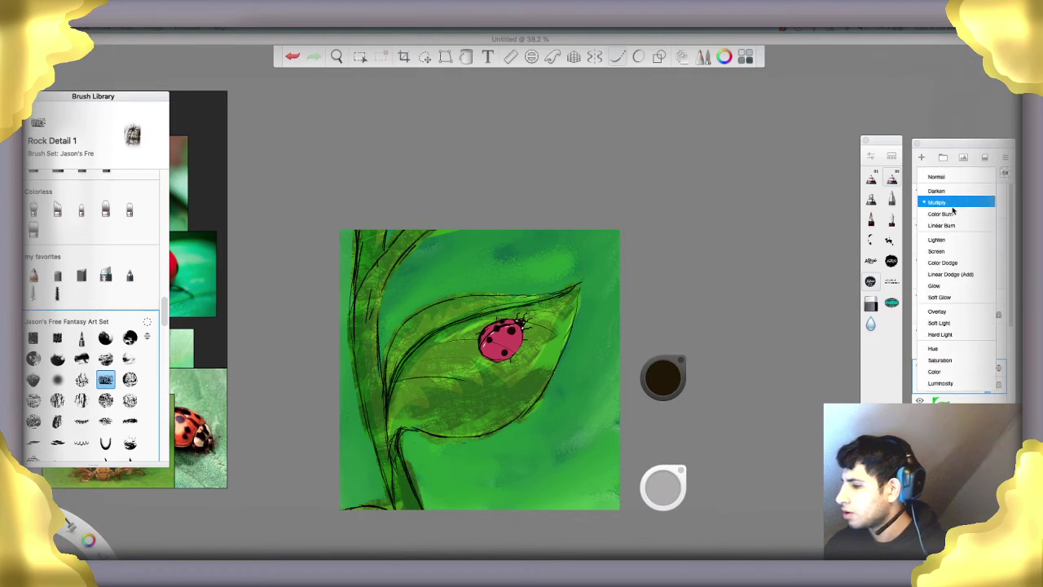
{"action": "left_click", "coordinate": [948, 238]}
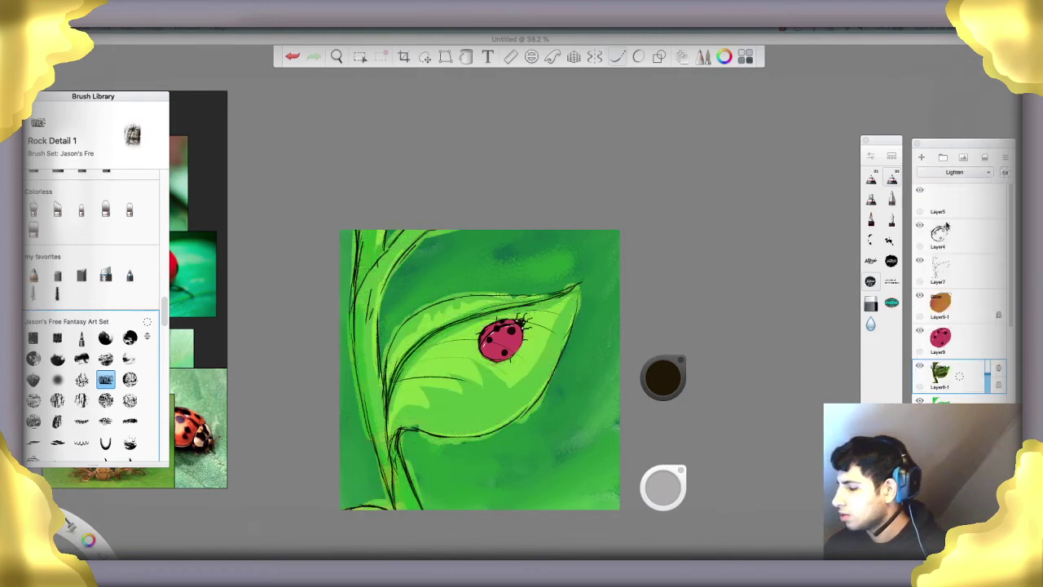
{"action": "left_click", "coordinate": [957, 172]}
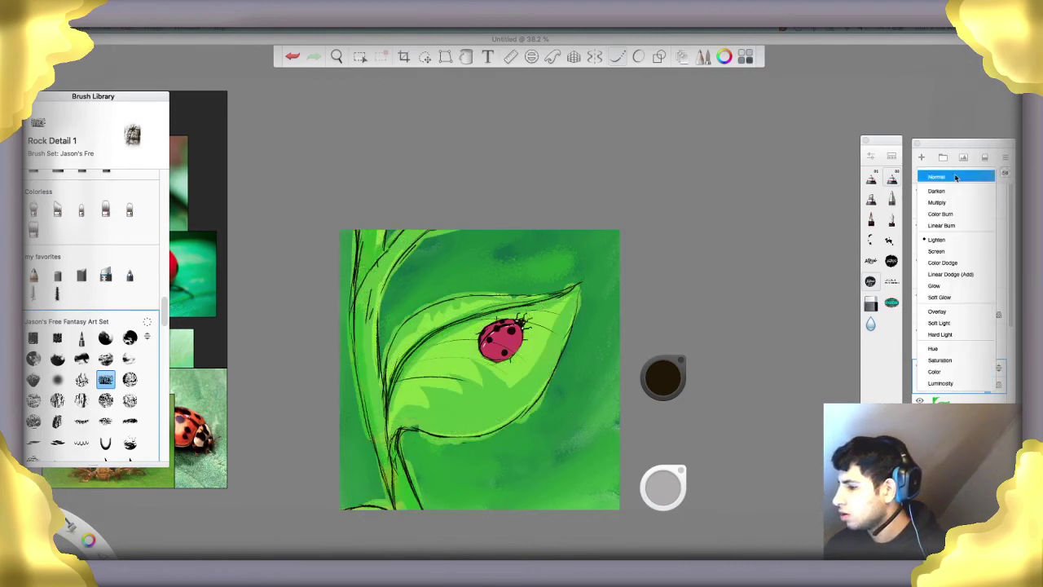
{"action": "left_click", "coordinate": [961, 225]}
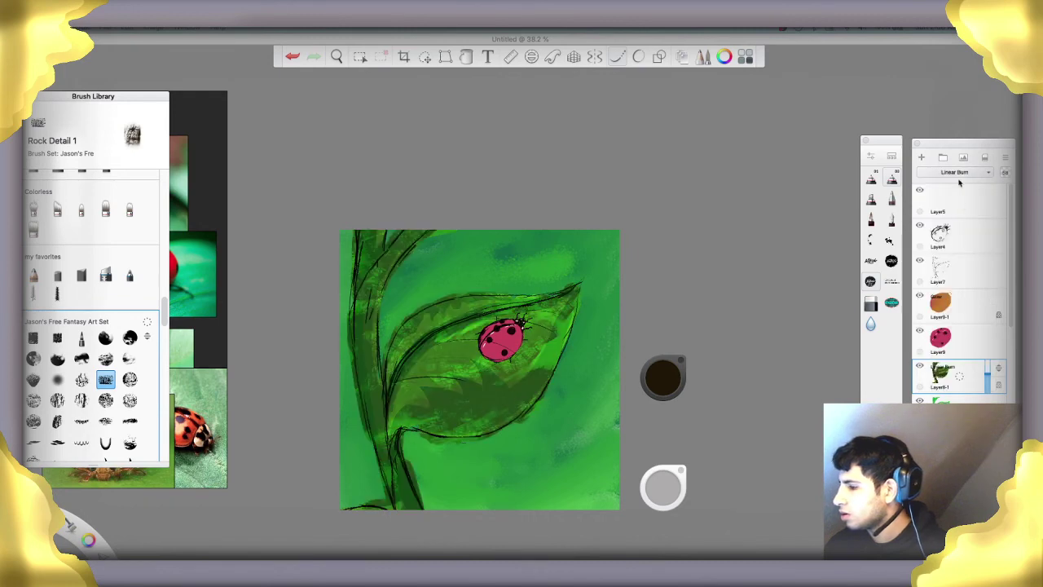
Set the duplicated leaf layer to Screen at full opacity and paint more brown rock texture across the leaf
{"action": "left_click", "coordinate": [960, 174]}
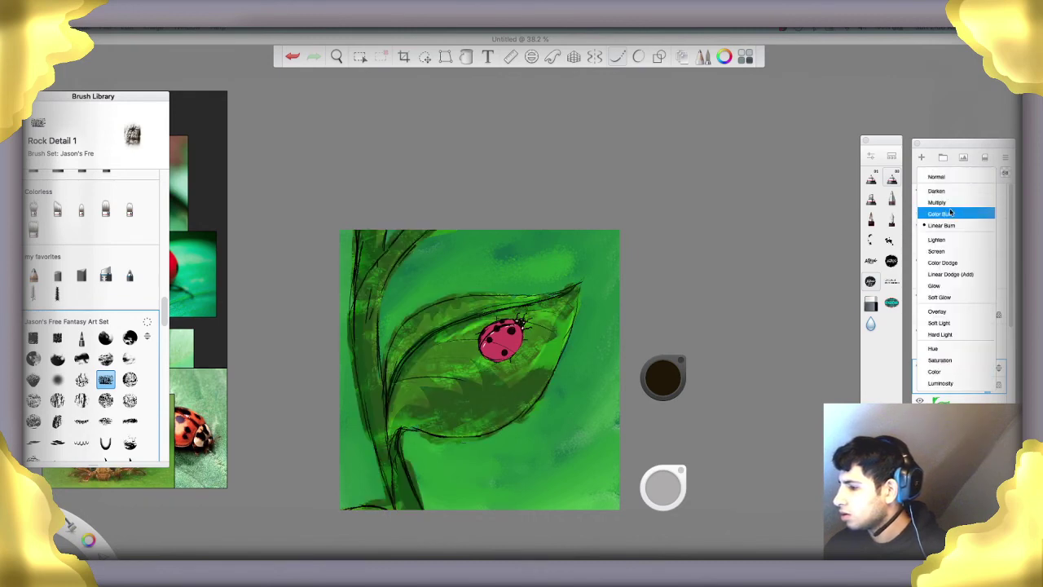
{"action": "left_click", "coordinate": [949, 252]}
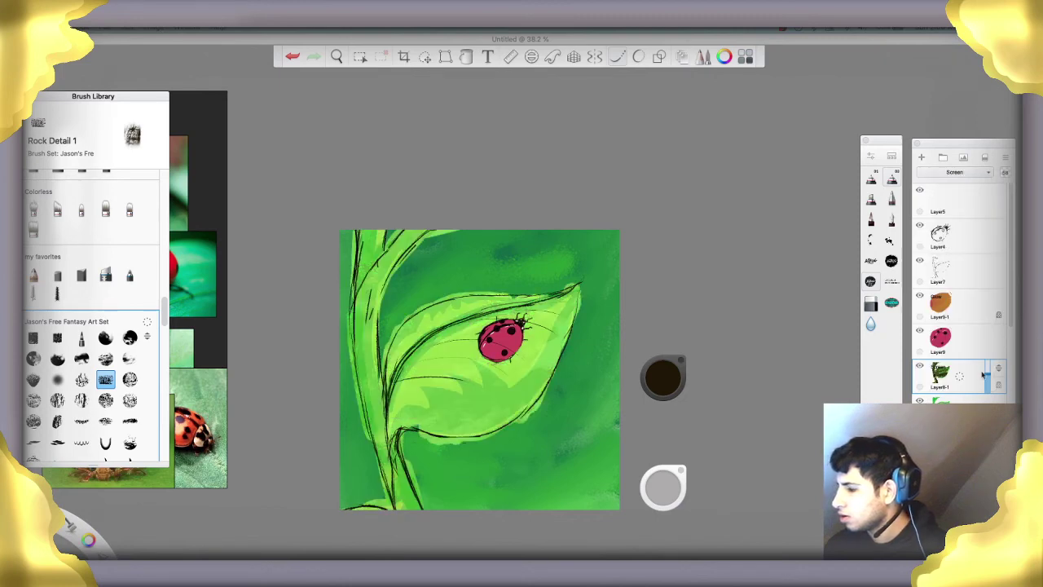
{"action": "left_click_drag", "start_coordinate": [982, 372], "coordinate": [988, 353]}
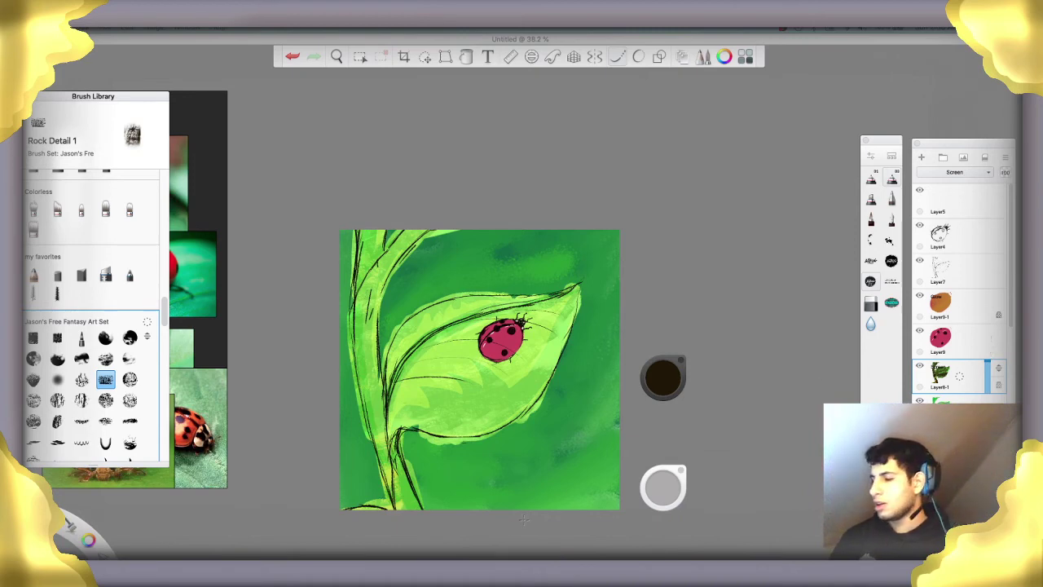
{"action": "mouse_move", "coordinate": [557, 334]}
{"action": "left_mouse_down"}
{"action": "mouse_move", "coordinate": [539, 352]}
{"action": "mouse_move", "coordinate": [569, 356]}
{"action": "mouse_move", "coordinate": [577, 303]}
{"action": "mouse_move", "coordinate": [466, 319]}
{"action": "mouse_move", "coordinate": [449, 303]}
{"action": "mouse_move", "coordinate": [385, 356]}
{"action": "left_mouse_up"}
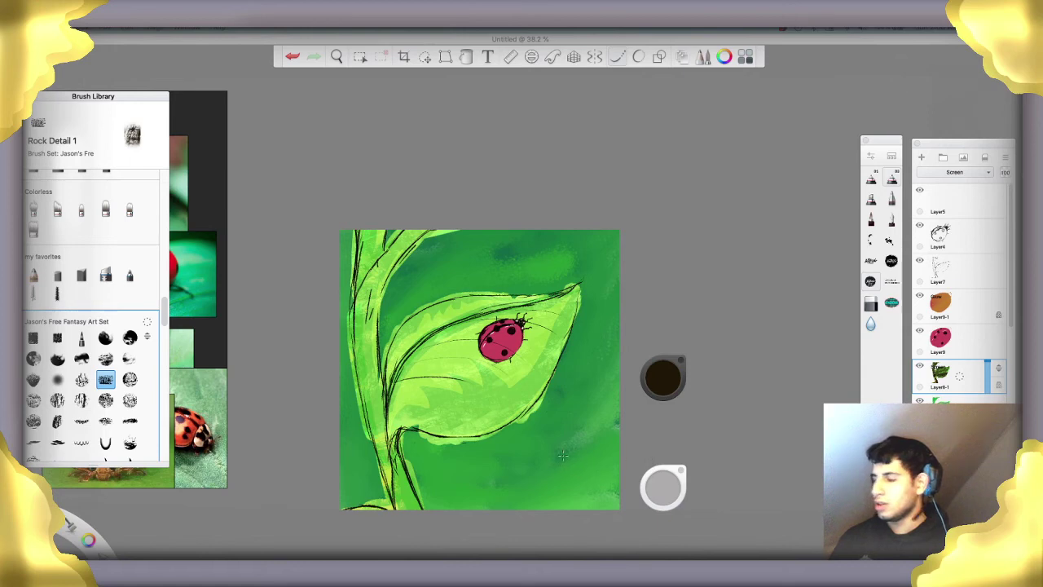
Recolour the leaf and stem outlines on Layer7 with a medium green sampled from the background, using the rock texture brush
{"action": "left_click", "coordinate": [962, 281]}
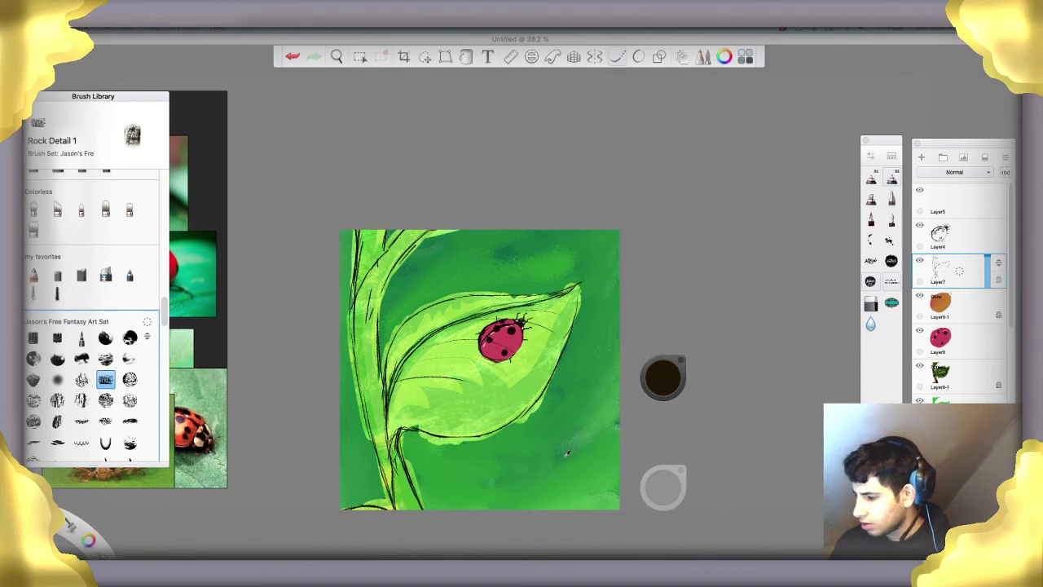
{"action": "left_click", "coordinate": [568, 453], "text": "alt"}
{"action": "mouse_move", "coordinate": [394, 456]}
{"action": "left_mouse_down"}
{"action": "mouse_move", "coordinate": [390, 444]}
{"action": "mouse_move", "coordinate": [424, 432]}
{"action": "mouse_move", "coordinate": [379, 419]}
{"action": "left_mouse_up"}
{"action": "left_click_drag", "start_coordinate": [490, 432], "coordinate": [503, 421]}
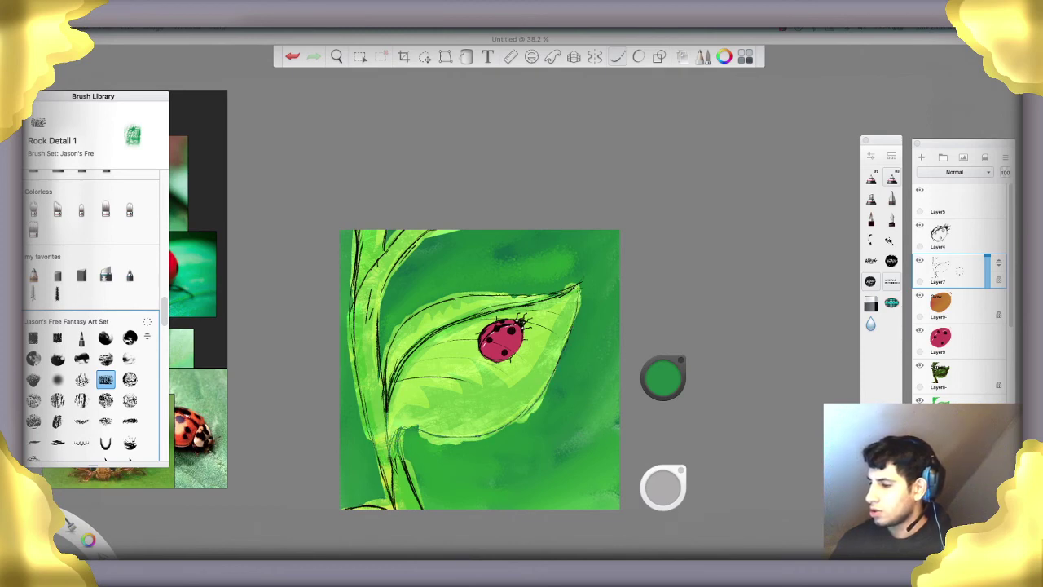
{"action": "mouse_move", "coordinate": [538, 295]}
{"action": "left_mouse_down"}
{"action": "mouse_move", "coordinate": [450, 318]}
{"action": "mouse_move", "coordinate": [418, 343]}
{"action": "mouse_move", "coordinate": [390, 405]}
{"action": "left_mouse_up"}
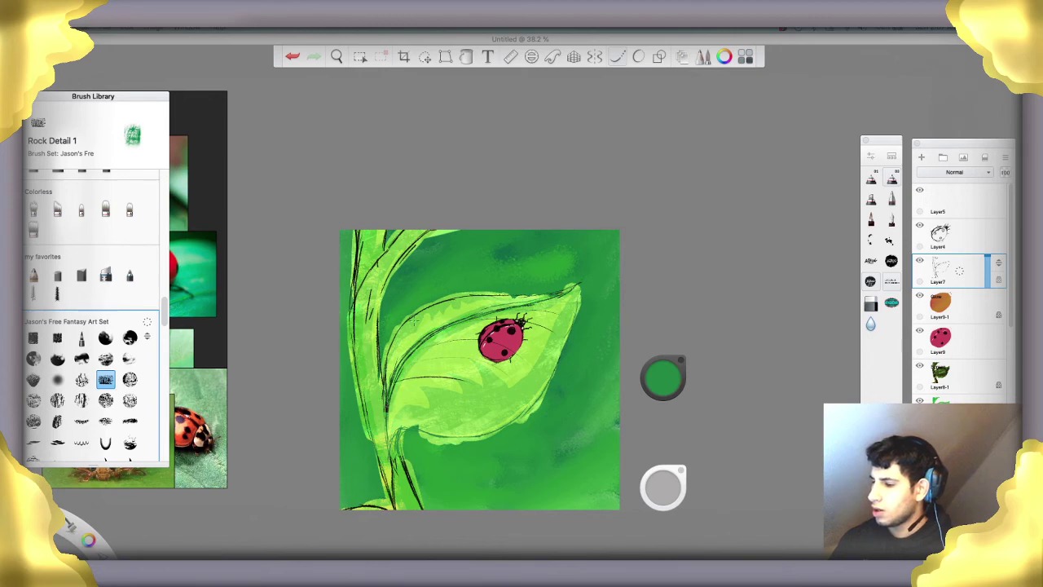
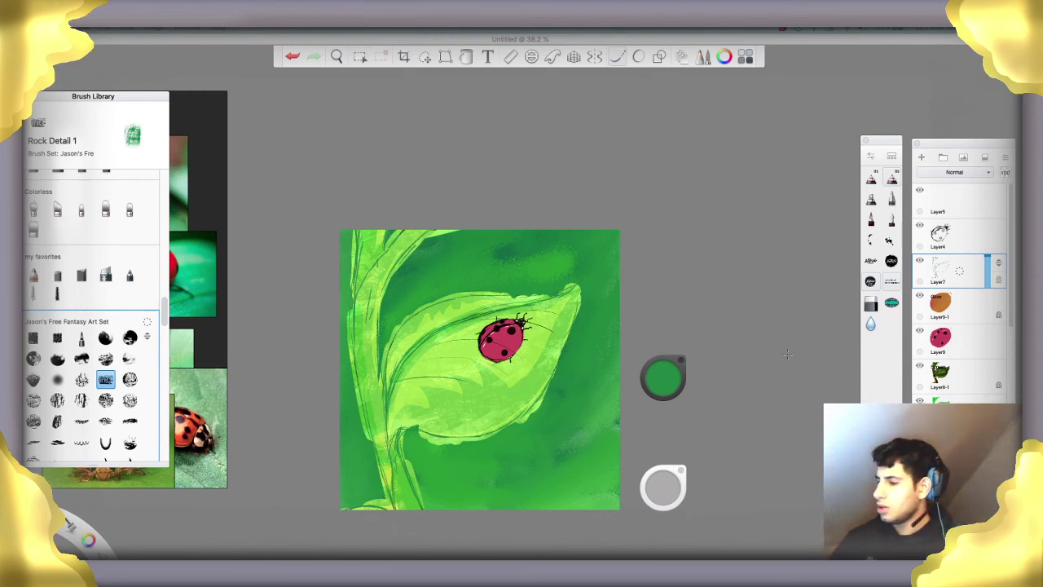
Hide the green background layer, Layer10, and delete the hidden grey leaf layer, Layer1
{"action": "scroll", "coordinate": [912, 377], "scroll_direction": "down", "scroll_amount": 3}
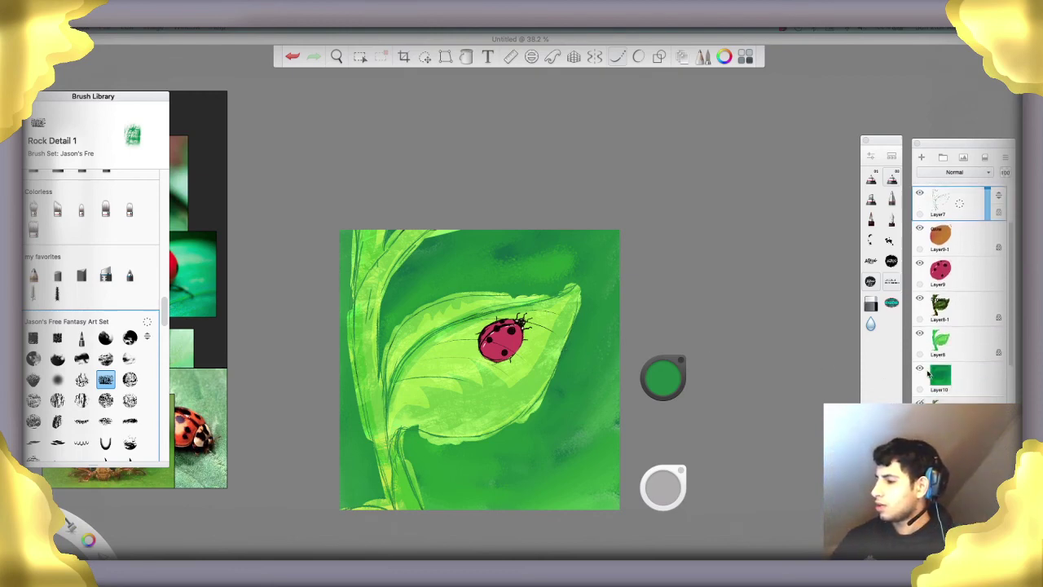
{"action": "left_click", "coordinate": [926, 373]}
{"action": "left_click", "coordinate": [921, 371]}
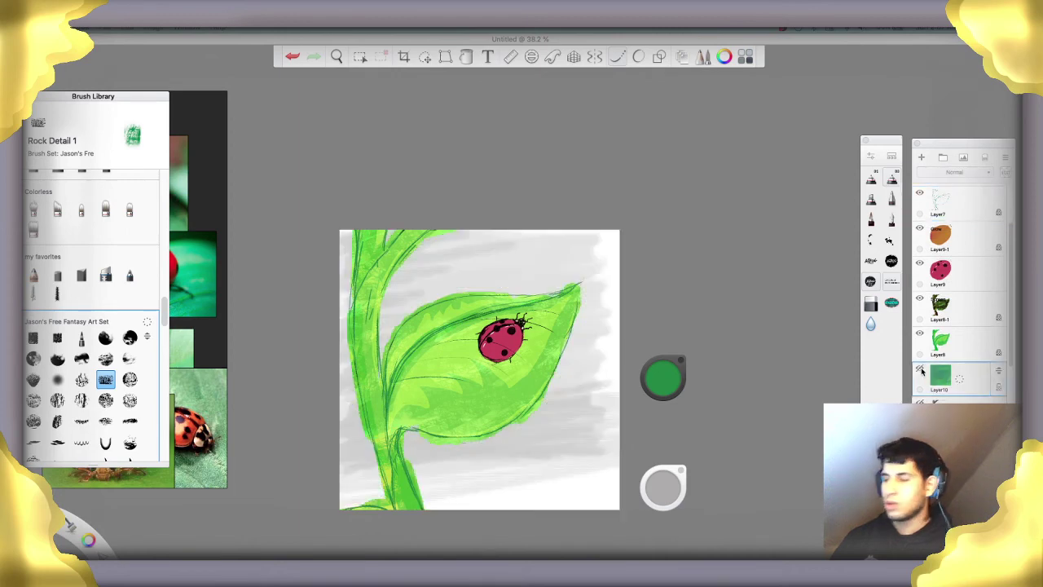
{"action": "scroll", "coordinate": [924, 363], "scroll_direction": "down", "scroll_amount": 3}
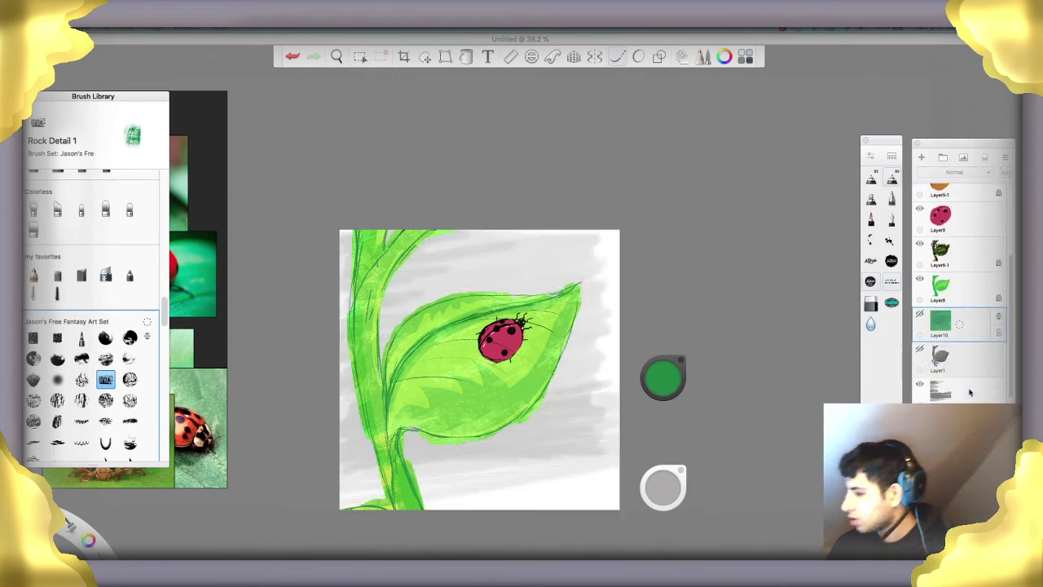
{"action": "left_click", "coordinate": [942, 331]}
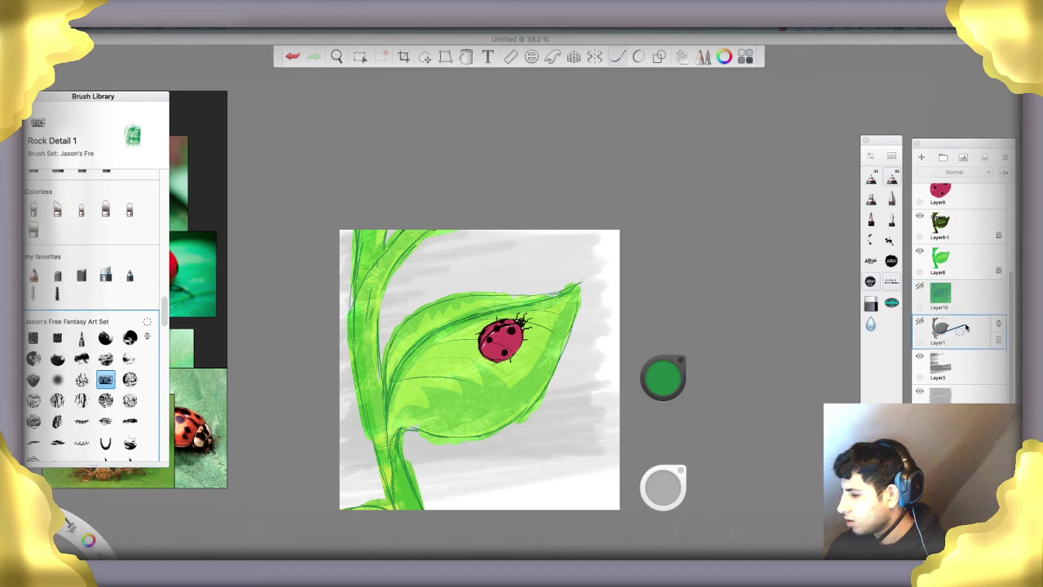
{"action": "left_click", "coordinate": [964, 317]}
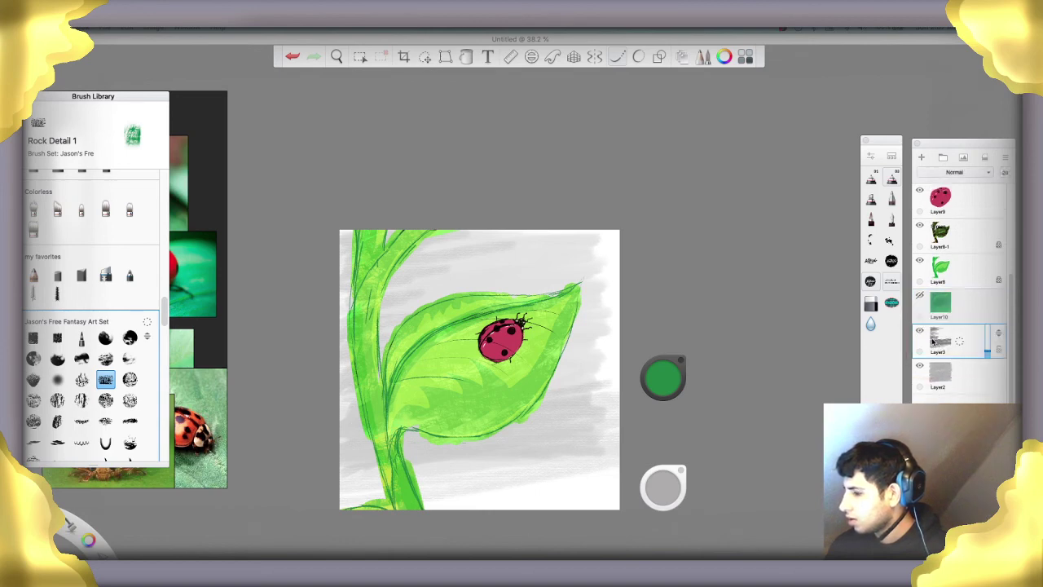
Move the grey brushstroke layer, Layer3, above the green background layer and make that background visible again
{"action": "left_click_drag", "start_coordinate": [1001, 359], "coordinate": [994, 307]}
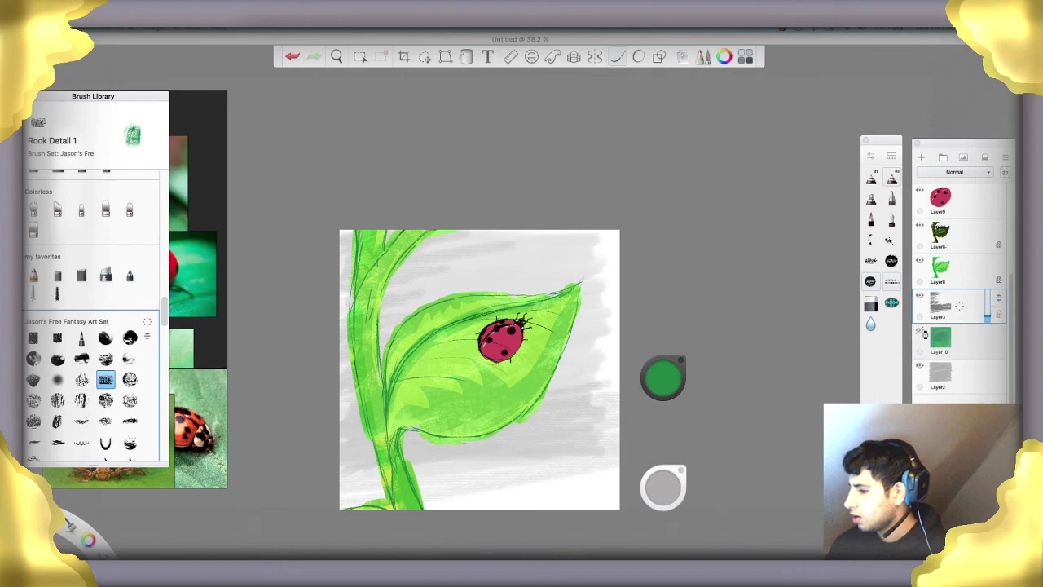
{"action": "left_click", "coordinate": [921, 331]}
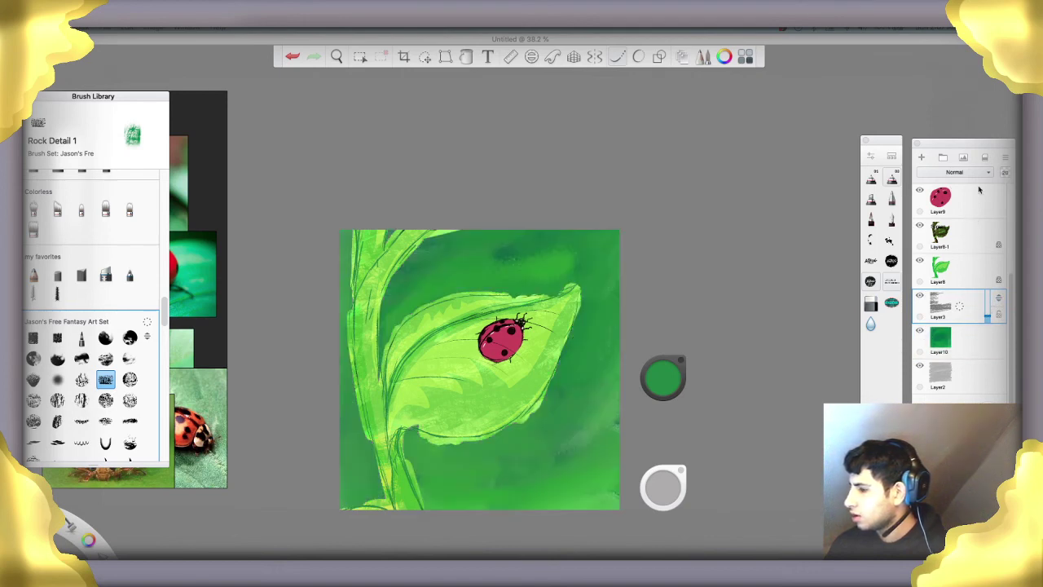
Set Layer3's blend mode to Overlay and raise its opacity to full
{"action": "left_click", "coordinate": [976, 174]}
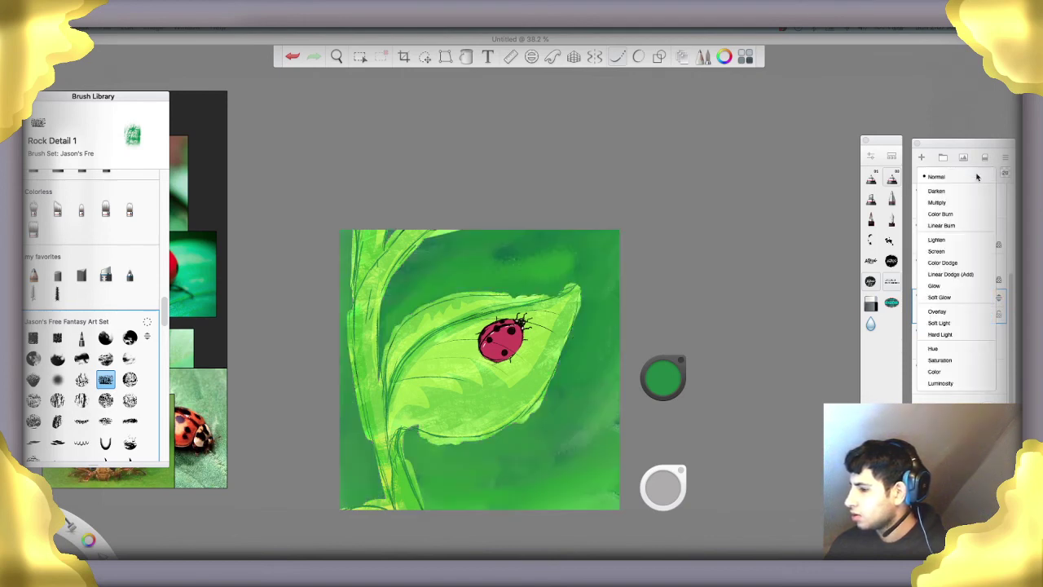
{"action": "left_click", "coordinate": [939, 312]}
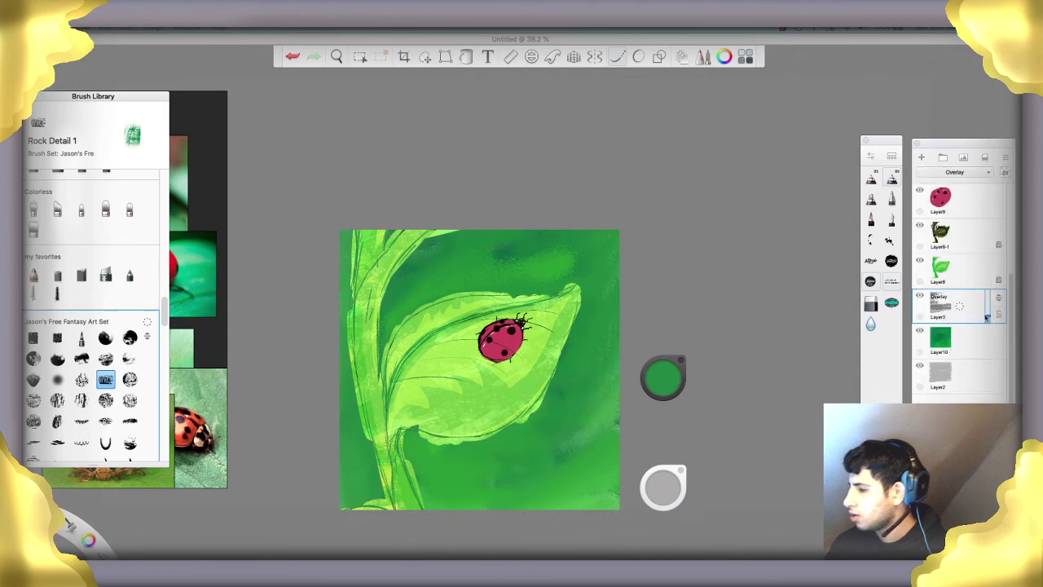
{"action": "left_click_drag", "start_coordinate": [987, 318], "coordinate": [981, 244]}
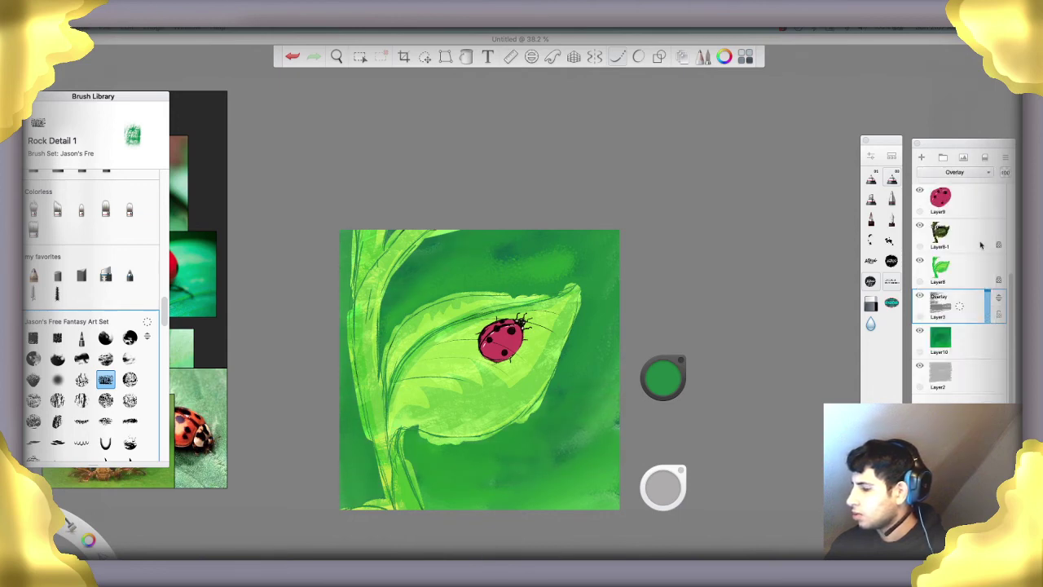
Try the Color Dodge, Screen and Lighten blend modes on the grey brushstroke layer, Layer3
{"action": "left_click", "coordinate": [971, 174]}
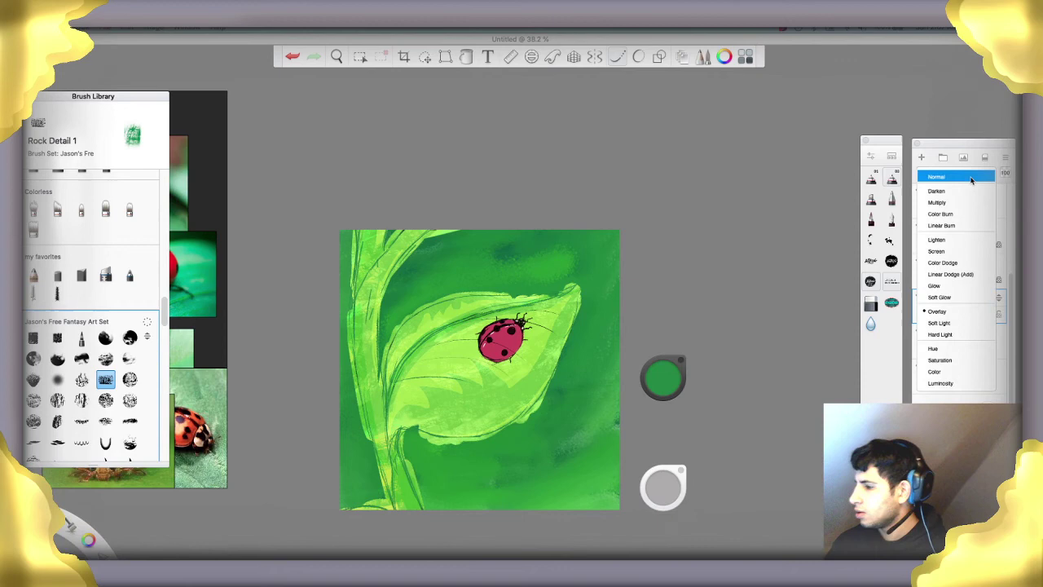
{"action": "left_click", "coordinate": [943, 264]}
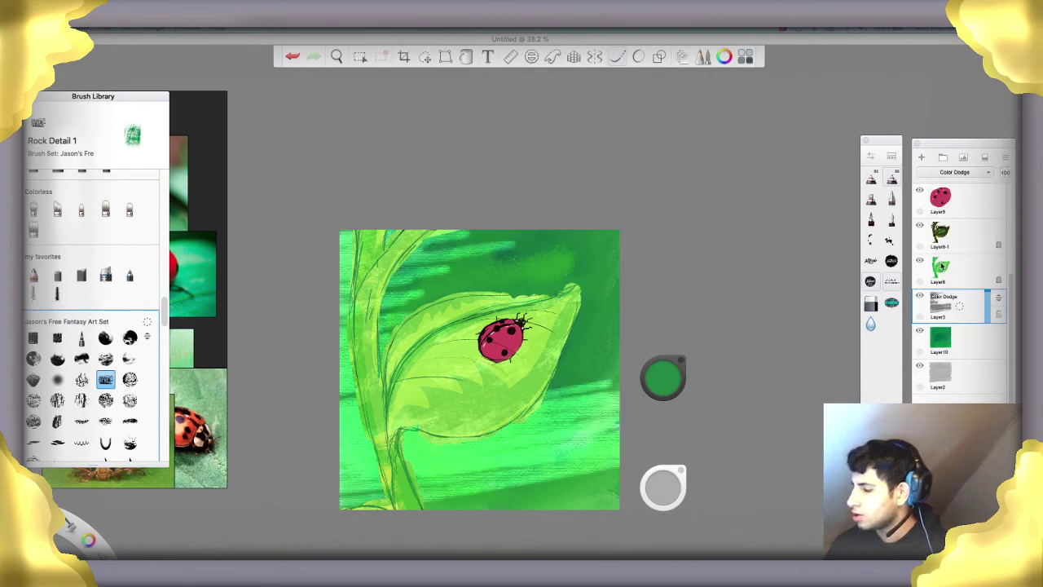
{"action": "left_click", "coordinate": [949, 173]}
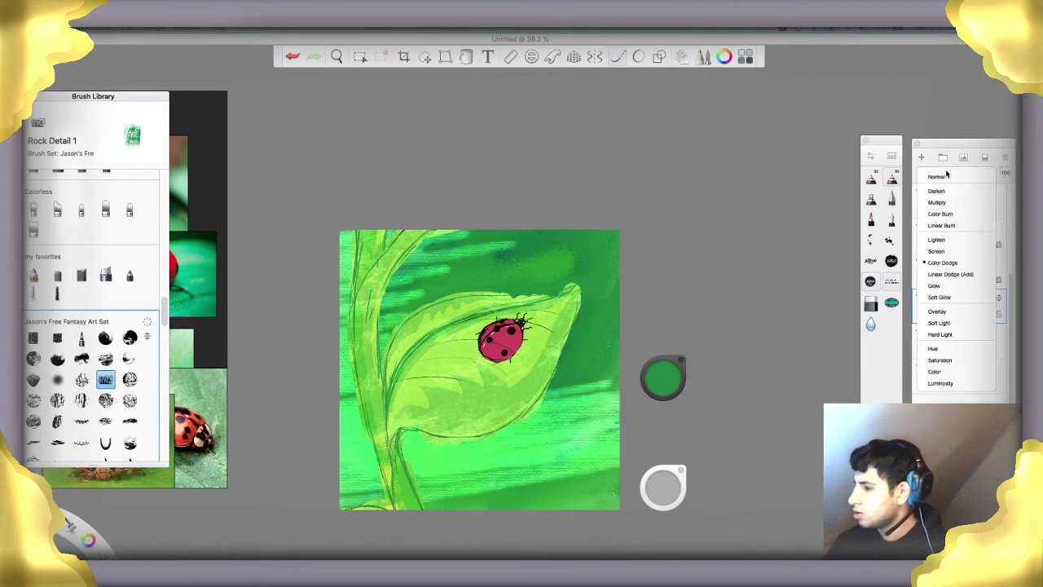
{"action": "left_click", "coordinate": [946, 253]}
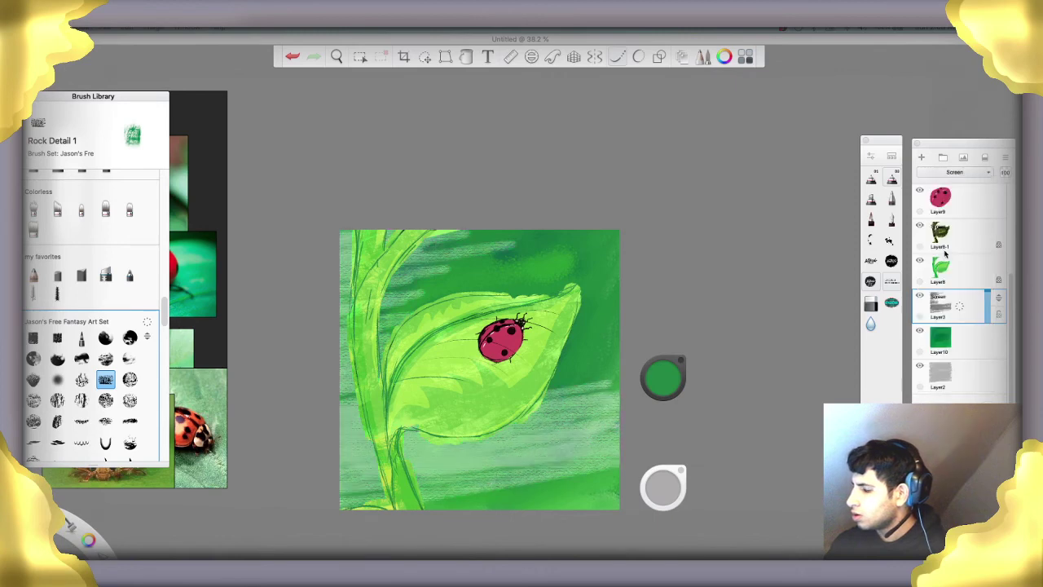
{"action": "left_click", "coordinate": [964, 180]}
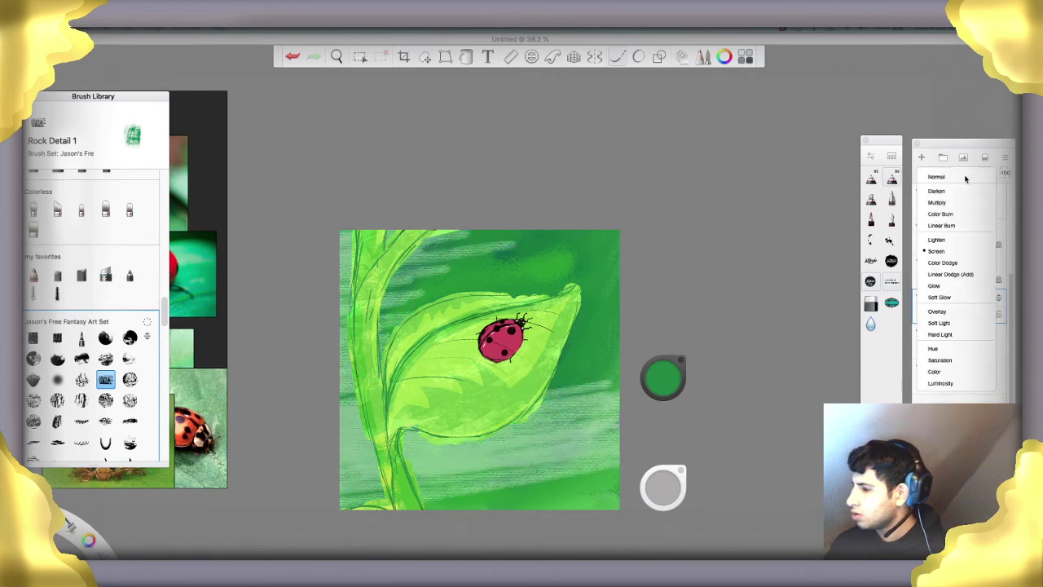
{"action": "left_click", "coordinate": [944, 238]}
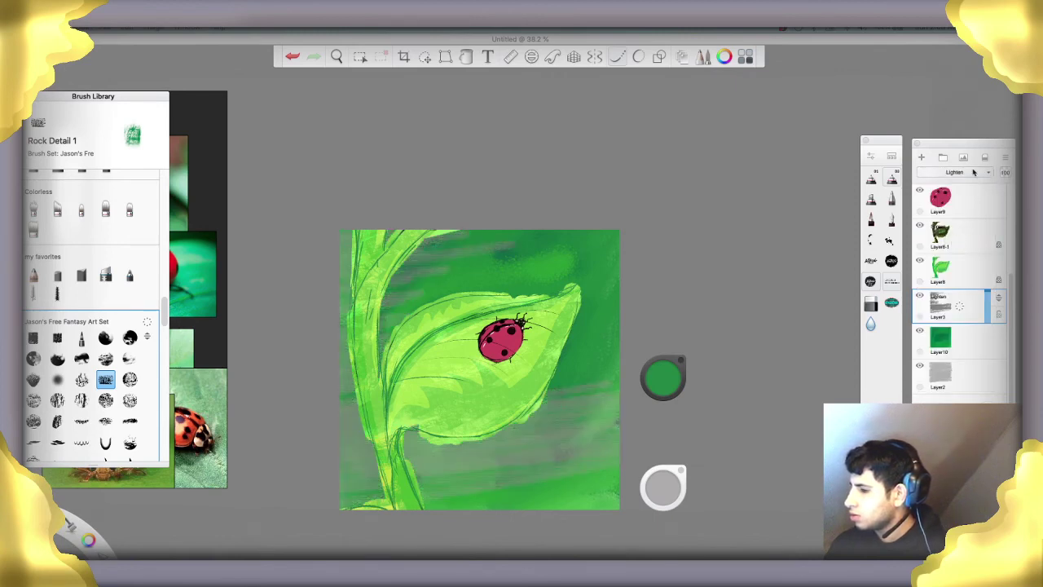
Set Layer3's blend mode to Soft Light, trying Overlay first
{"action": "left_click", "coordinate": [974, 172]}
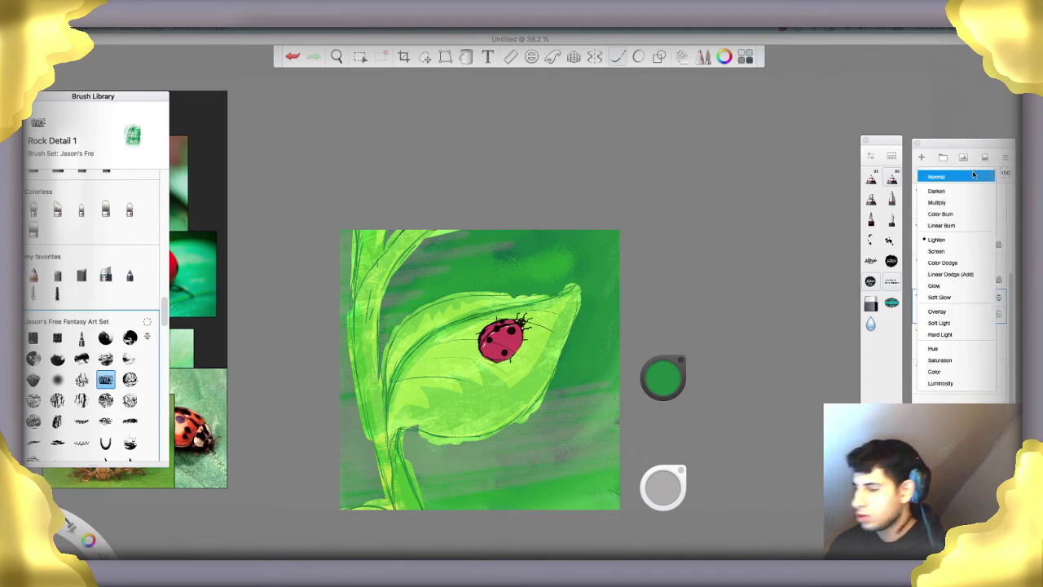
{"action": "left_click", "coordinate": [956, 314]}
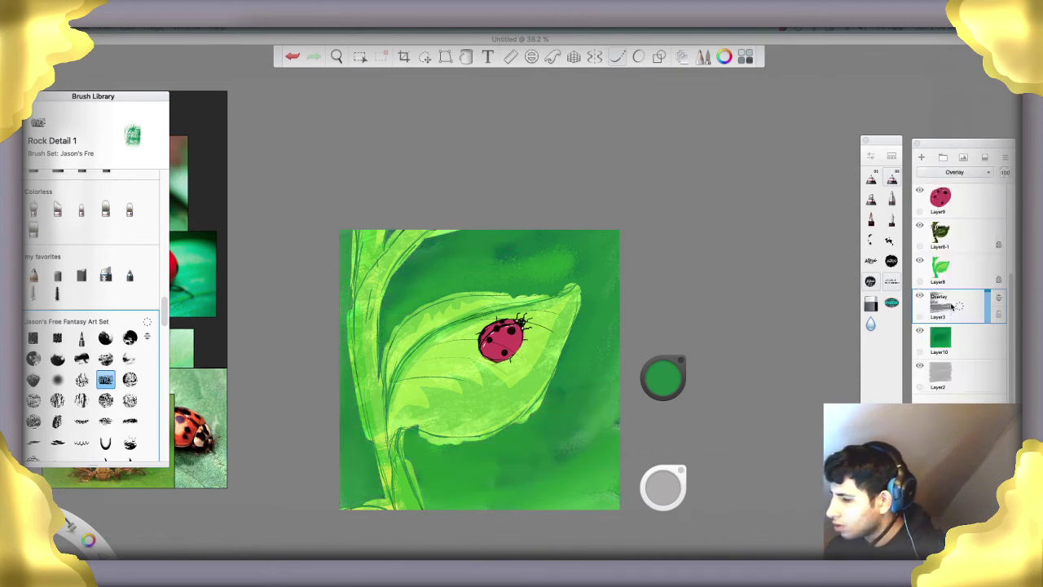
{"action": "left_click", "coordinate": [972, 179]}
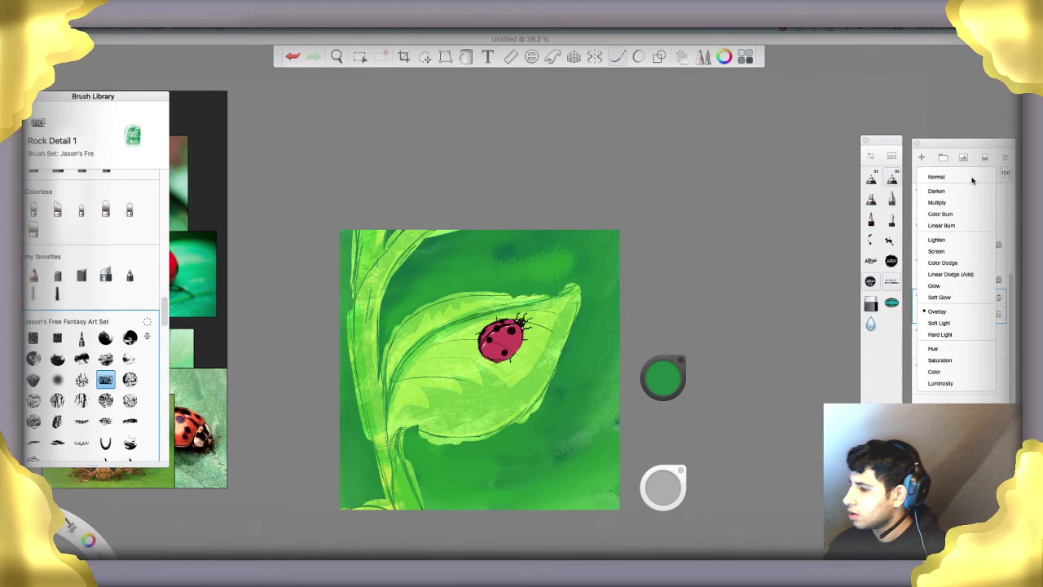
{"action": "left_click", "coordinate": [952, 324]}
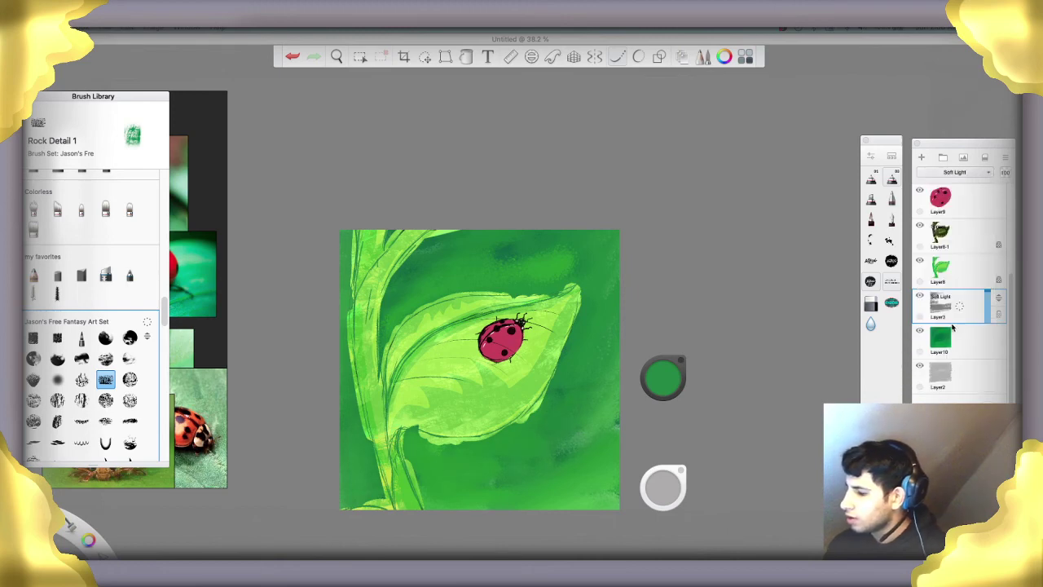
Set Layer3's blend mode to Screen, trying Hard Light and Glow first
{"action": "left_click", "coordinate": [960, 178]}
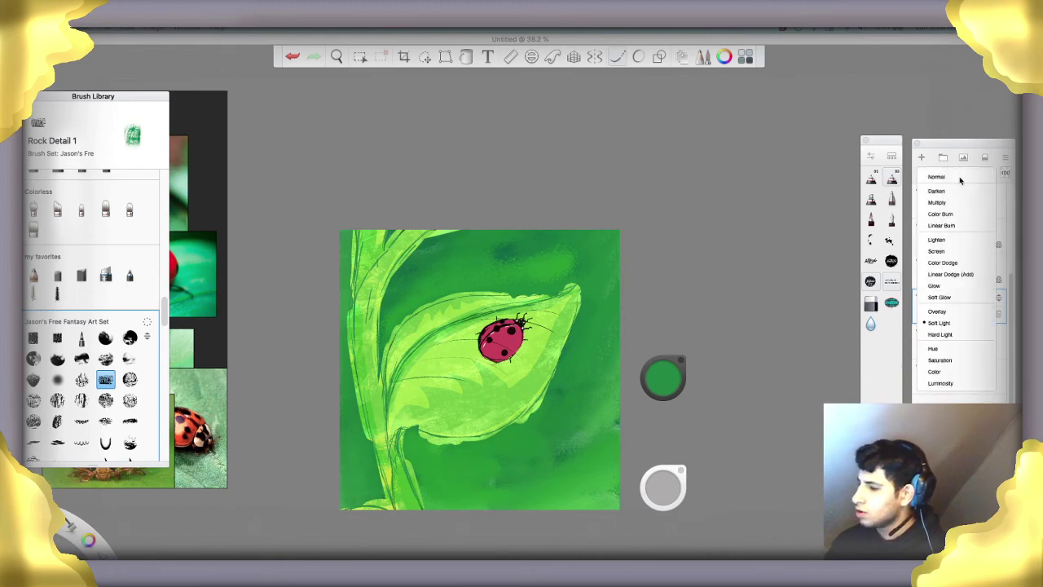
{"action": "left_click", "coordinate": [940, 335]}
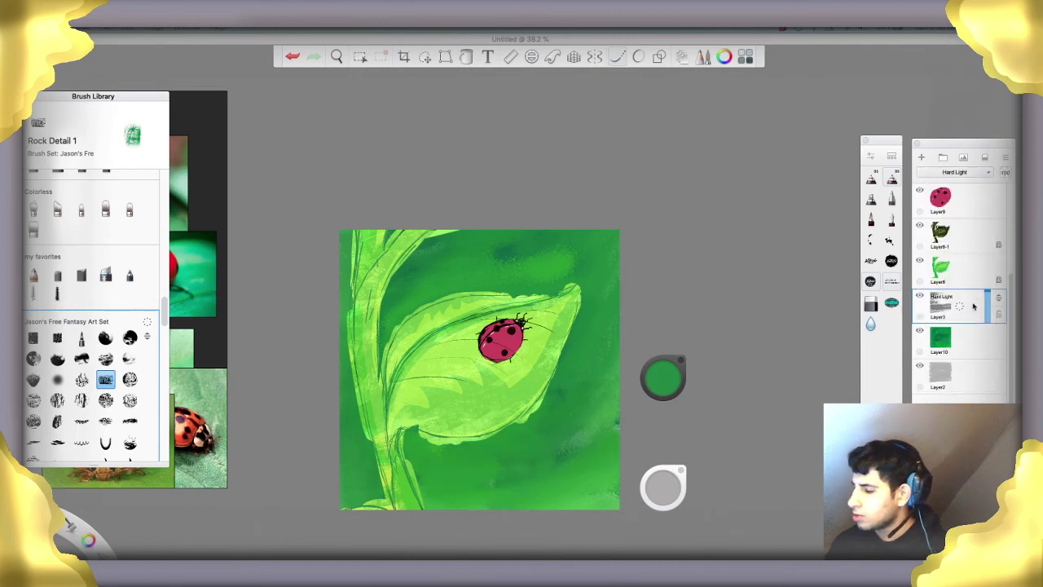
{"action": "left_click", "coordinate": [972, 176]}
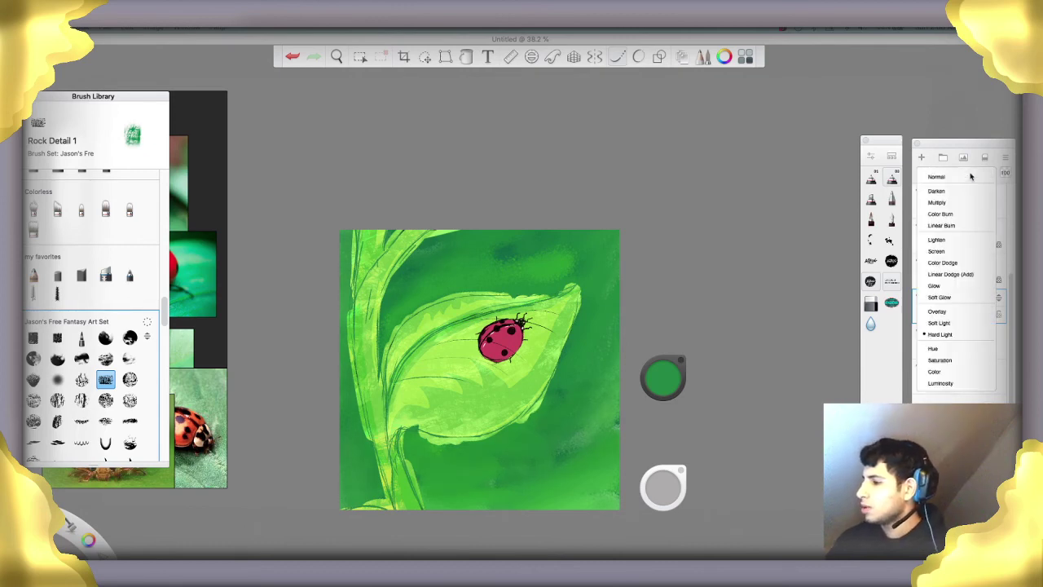
{"action": "left_click", "coordinate": [943, 286]}
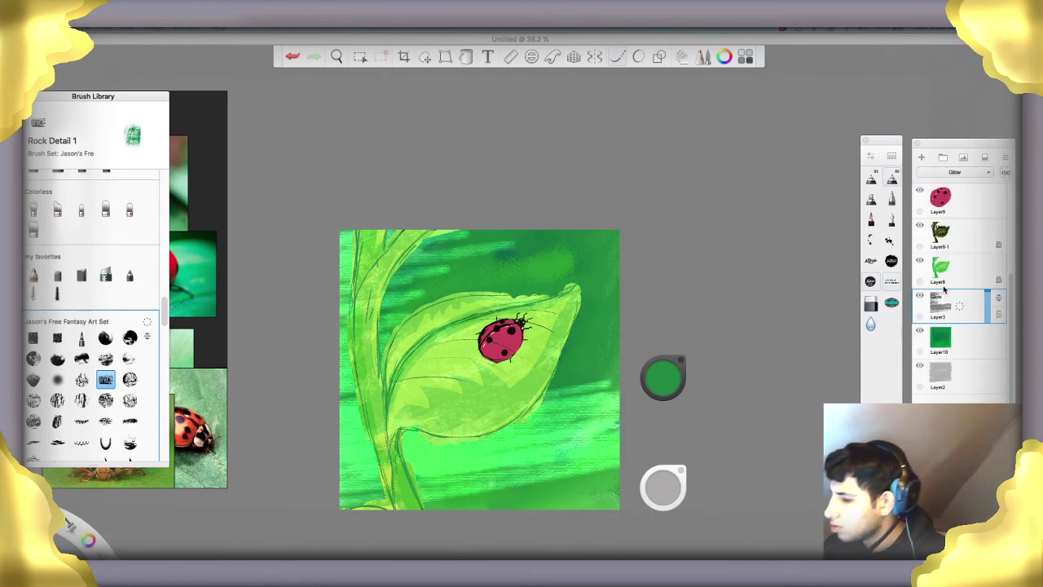
{"action": "left_click", "coordinate": [962, 176]}
{"action": "left_click", "coordinate": [945, 251]}
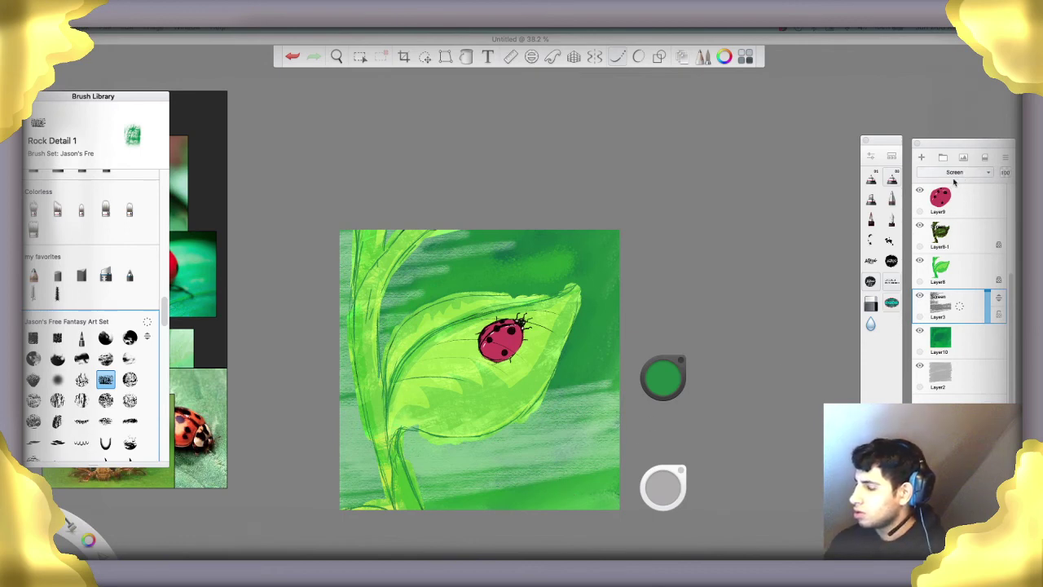
Paint dark grey strokes with the Rock Detail 1 brush across Layer3's background, around the leaf and stem
{"action": "left_click", "coordinate": [673, 390]}
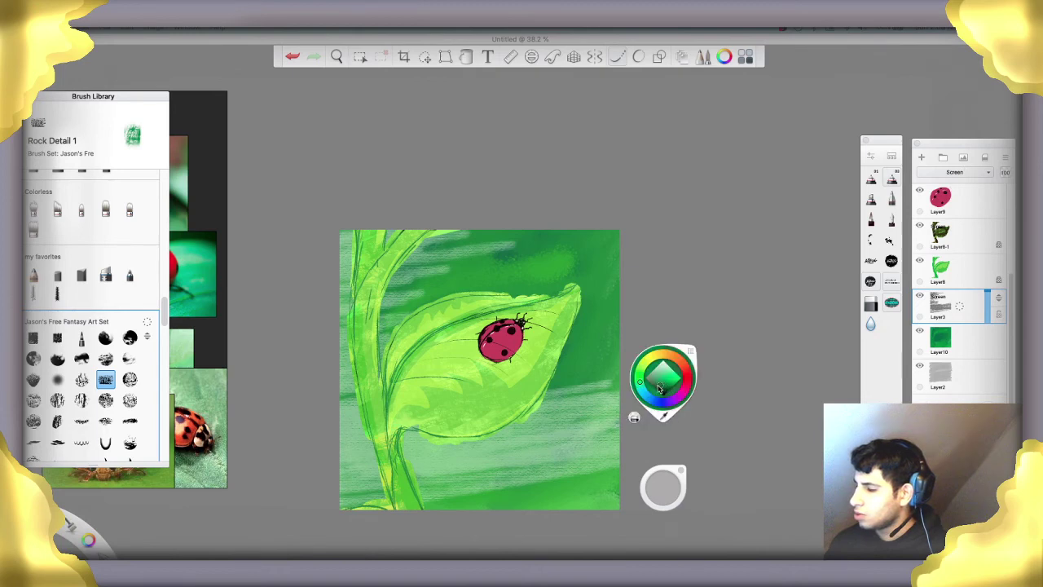
{"action": "left_click", "coordinate": [655, 389]}
{"action": "mouse_move", "coordinate": [568, 476]}
{"action": "left_mouse_down"}
{"action": "mouse_move", "coordinate": [499, 501]}
{"action": "mouse_move", "coordinate": [608, 488]}
{"action": "mouse_move", "coordinate": [380, 493]}
{"action": "mouse_move", "coordinate": [576, 495]}
{"action": "mouse_move", "coordinate": [606, 515]}
{"action": "left_mouse_up"}
{"action": "mouse_move", "coordinate": [537, 487]}
{"action": "left_mouse_down"}
{"action": "mouse_move", "coordinate": [567, 464]}
{"action": "mouse_move", "coordinate": [578, 422]}
{"action": "mouse_move", "coordinate": [623, 375]}
{"action": "mouse_move", "coordinate": [515, 381]}
{"action": "left_mouse_up"}
{"action": "mouse_move", "coordinate": [339, 413]}
{"action": "left_mouse_down"}
{"action": "mouse_move", "coordinate": [457, 449]}
{"action": "mouse_move", "coordinate": [498, 389]}
{"action": "mouse_move", "coordinate": [564, 359]}
{"action": "mouse_move", "coordinate": [607, 359]}
{"action": "left_mouse_up"}
{"action": "mouse_move", "coordinate": [480, 340]}
{"action": "left_mouse_down"}
{"action": "mouse_move", "coordinate": [603, 327]}
{"action": "mouse_move", "coordinate": [599, 316]}
{"action": "mouse_move", "coordinate": [432, 300]}
{"action": "mouse_move", "coordinate": [432, 273]}
{"action": "mouse_move", "coordinate": [489, 245]}
{"action": "mouse_move", "coordinate": [346, 240]}
{"action": "mouse_move", "coordinate": [335, 401]}
{"action": "left_mouse_up"}
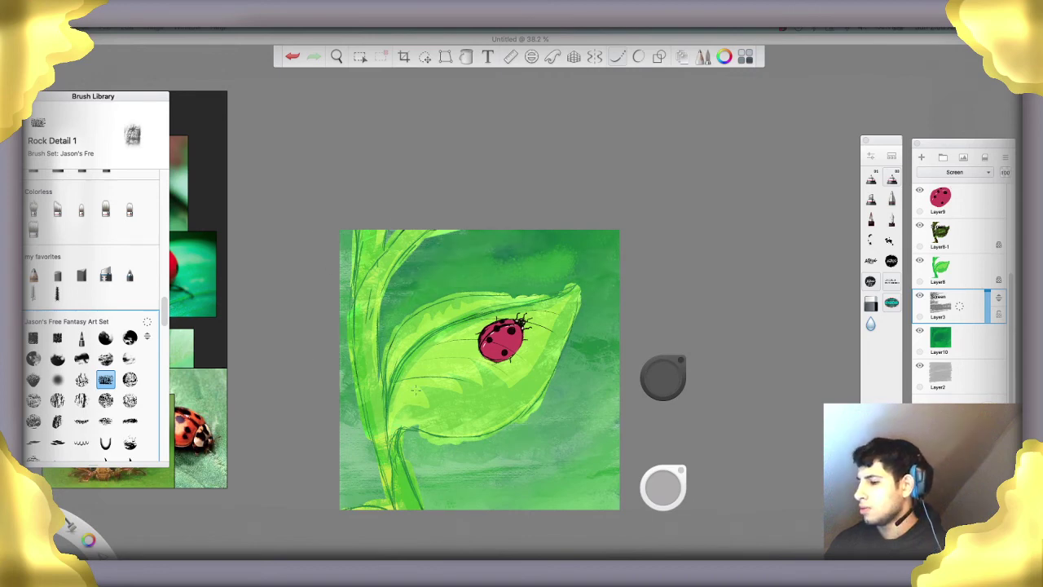
{"action": "mouse_move", "coordinate": [416, 391]}
{"action": "left_mouse_down"}
{"action": "mouse_move", "coordinate": [411, 444]}
{"action": "mouse_move", "coordinate": [563, 456]}
{"action": "mouse_move", "coordinate": [507, 372]}
{"action": "left_mouse_up"}
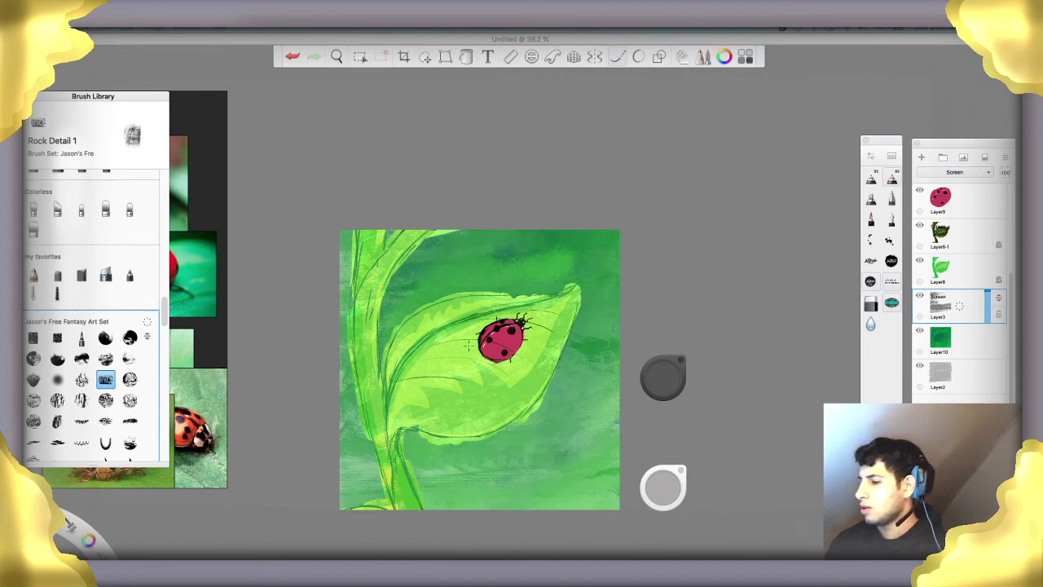
{"action": "mouse_move", "coordinate": [446, 463]}
{"action": "left_mouse_down"}
{"action": "mouse_move", "coordinate": [349, 471]}
{"action": "mouse_move", "coordinate": [379, 375]}
{"action": "left_mouse_up"}
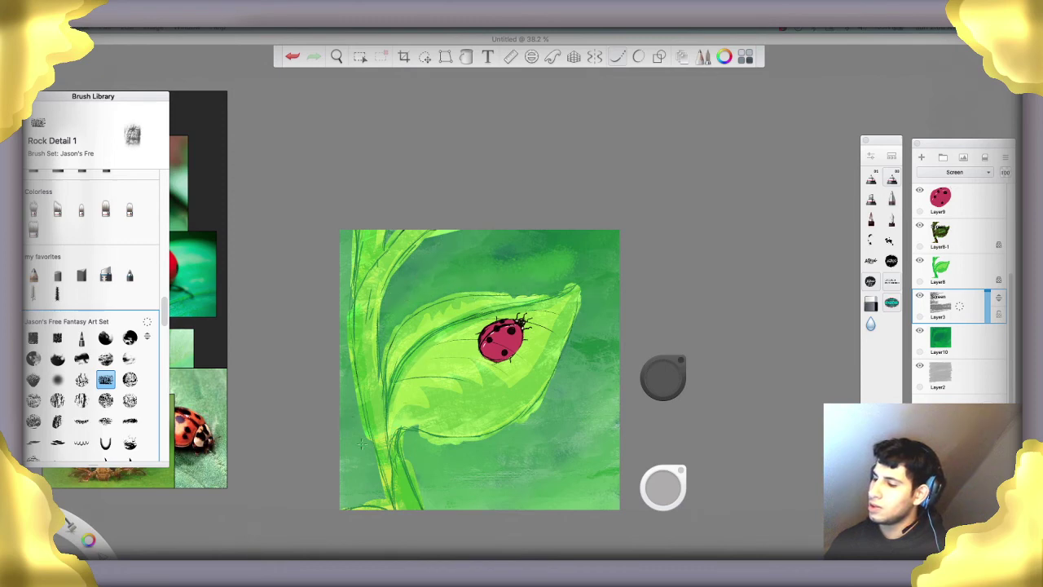
{"action": "mouse_move", "coordinate": [353, 466]}
{"action": "left_mouse_down"}
{"action": "mouse_move", "coordinate": [350, 442]}
{"action": "mouse_move", "coordinate": [332, 504]}
{"action": "left_mouse_up"}
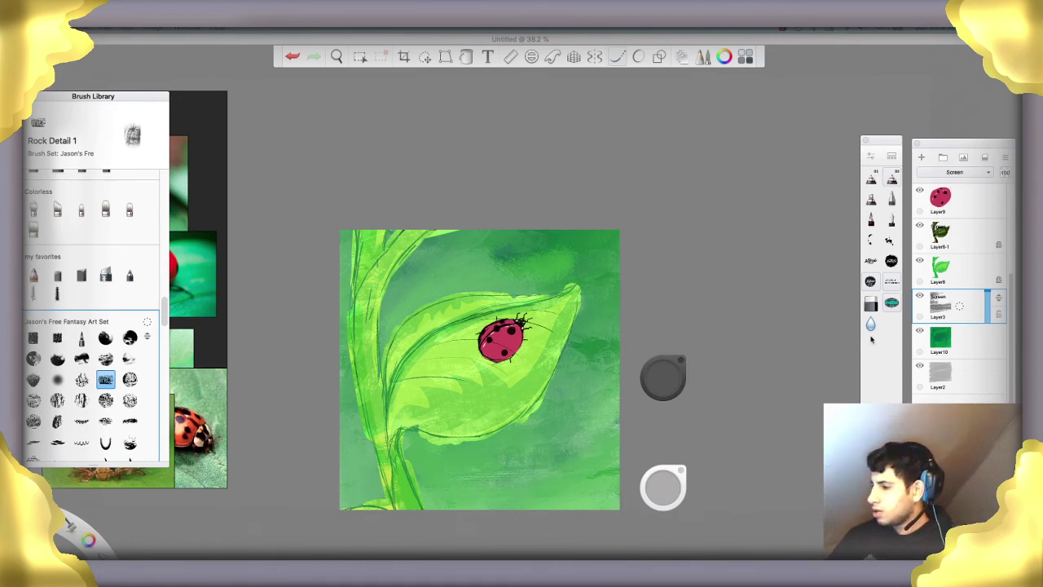
Switch the brush colour to black and paint textured strokes on Layer3 around the leaf to deepen the background
{"action": "left_click_drag", "start_coordinate": [658, 383], "coordinate": [657, 499]}
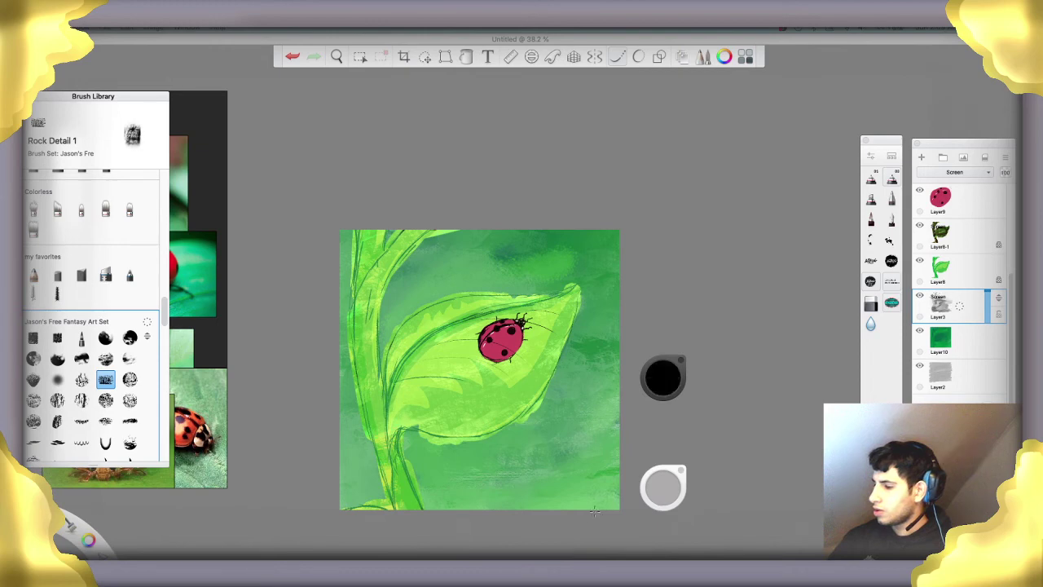
{"action": "mouse_move", "coordinate": [590, 512]}
{"action": "left_mouse_down"}
{"action": "mouse_move", "coordinate": [336, 486]}
{"action": "mouse_move", "coordinate": [346, 357]}
{"action": "left_mouse_up"}
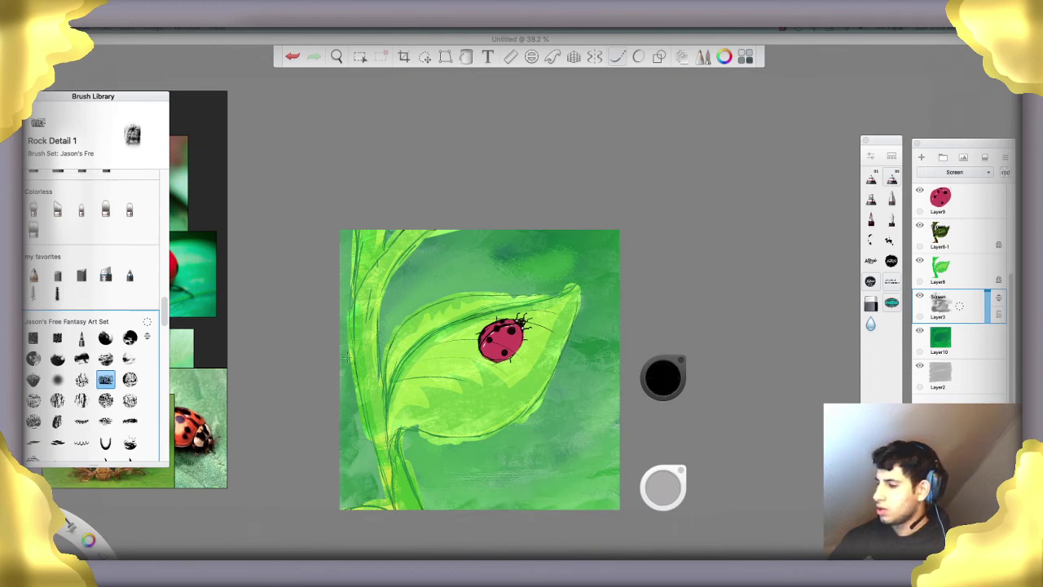
{"action": "mouse_move", "coordinate": [447, 238]}
{"action": "left_mouse_down"}
{"action": "mouse_move", "coordinate": [423, 263]}
{"action": "mouse_move", "coordinate": [467, 255]}
{"action": "mouse_move", "coordinate": [458, 278]}
{"action": "mouse_move", "coordinate": [418, 284]}
{"action": "mouse_move", "coordinate": [384, 321]}
{"action": "mouse_move", "coordinate": [401, 283]}
{"action": "left_mouse_up"}
{"action": "mouse_move", "coordinate": [500, 247]}
{"action": "left_mouse_down"}
{"action": "mouse_move", "coordinate": [491, 284]}
{"action": "mouse_move", "coordinate": [545, 305]}
{"action": "left_mouse_up"}
{"action": "mouse_move", "coordinate": [506, 427]}
{"action": "left_mouse_down"}
{"action": "mouse_move", "coordinate": [546, 437]}
{"action": "mouse_move", "coordinate": [544, 448]}
{"action": "mouse_move", "coordinate": [450, 456]}
{"action": "mouse_move", "coordinate": [456, 469]}
{"action": "mouse_move", "coordinate": [493, 450]}
{"action": "mouse_move", "coordinate": [513, 464]}
{"action": "mouse_move", "coordinate": [496, 425]}
{"action": "mouse_move", "coordinate": [410, 457]}
{"action": "mouse_move", "coordinate": [416, 442]}
{"action": "mouse_move", "coordinate": [493, 498]}
{"action": "mouse_move", "coordinate": [580, 409]}
{"action": "mouse_move", "coordinate": [578, 362]}
{"action": "mouse_move", "coordinate": [577, 499]}
{"action": "mouse_move", "coordinate": [608, 395]}
{"action": "left_mouse_up"}
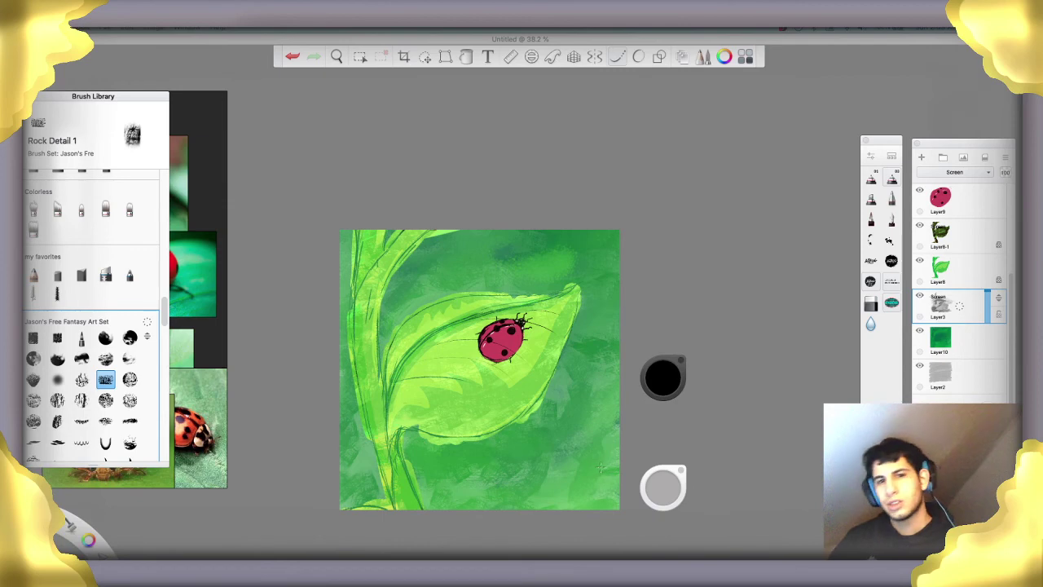
Use the Spray brush in dark grey along the background's lower edge and sides, breaking up the lower area with black
{"action": "left_click", "coordinate": [130, 442]}
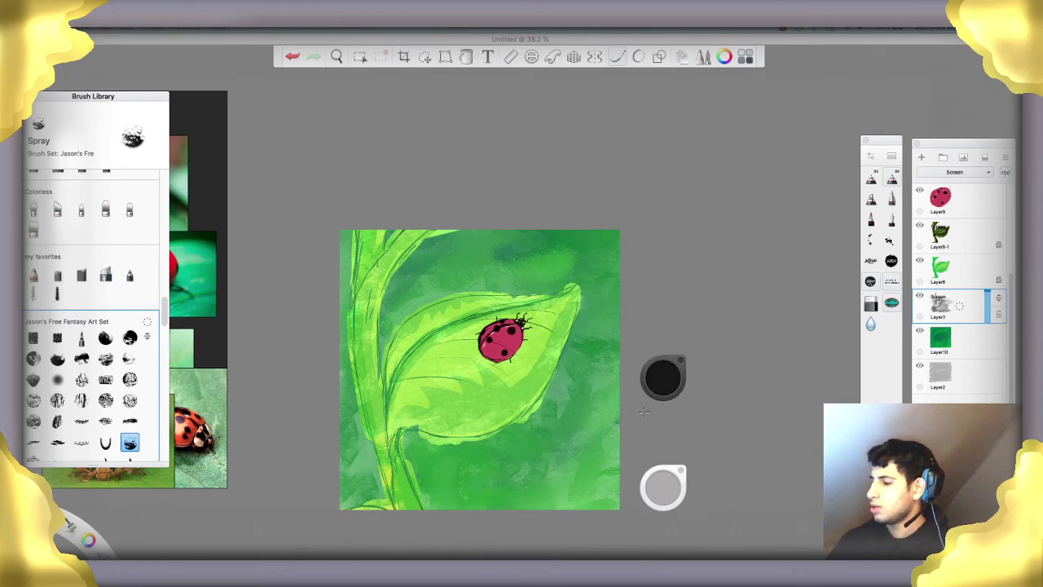
{"action": "left_click_drag", "start_coordinate": [663, 378], "coordinate": [641, 378]}
{"action": "mouse_move", "coordinate": [541, 482]}
{"action": "left_mouse_down"}
{"action": "mouse_move", "coordinate": [434, 495]}
{"action": "mouse_move", "coordinate": [494, 521]}
{"action": "mouse_move", "coordinate": [518, 514]}
{"action": "mouse_move", "coordinate": [512, 491]}
{"action": "mouse_move", "coordinate": [305, 504]}
{"action": "left_mouse_up"}
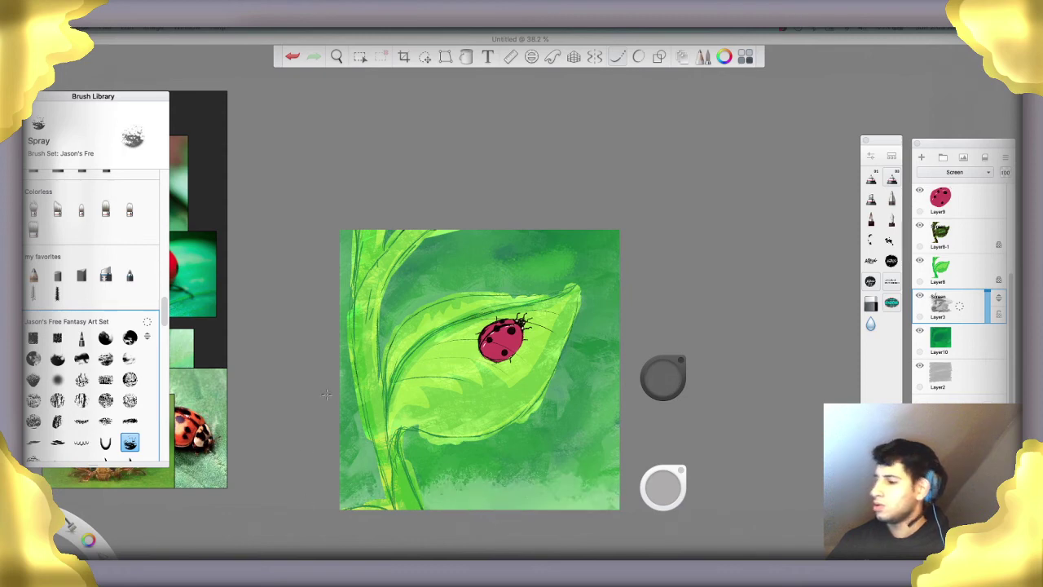
{"action": "mouse_move", "coordinate": [326, 395]}
{"action": "left_mouse_down"}
{"action": "mouse_move", "coordinate": [427, 494]}
{"action": "mouse_move", "coordinate": [512, 500]}
{"action": "mouse_move", "coordinate": [611, 436]}
{"action": "mouse_move", "coordinate": [613, 468]}
{"action": "left_mouse_up"}
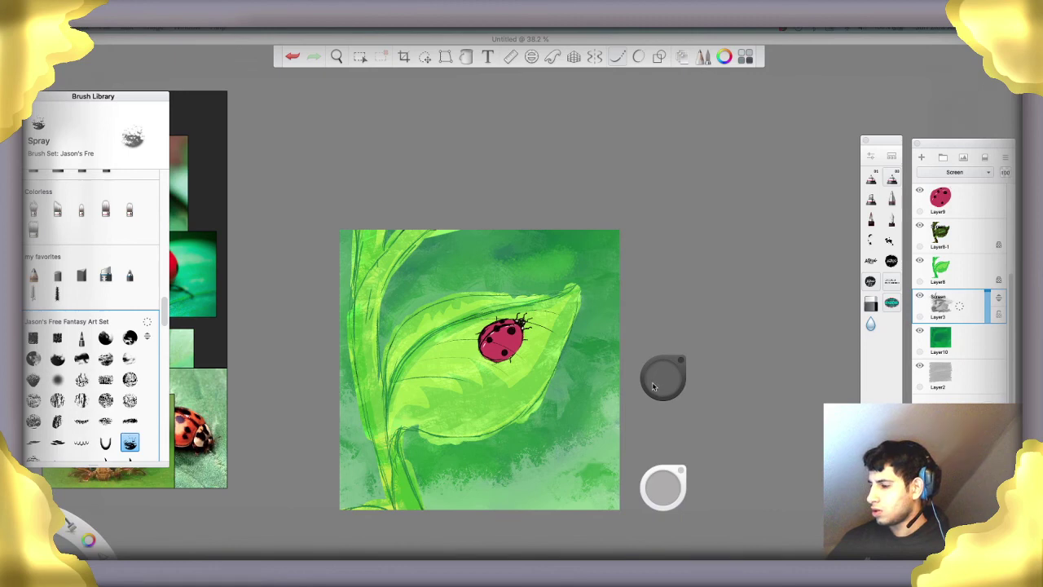
{"action": "left_click_drag", "start_coordinate": [656, 388], "coordinate": [656, 334]}
{"action": "mouse_move", "coordinate": [407, 527]}
{"action": "left_mouse_down"}
{"action": "mouse_move", "coordinate": [539, 499]}
{"action": "mouse_move", "coordinate": [572, 505]}
{"action": "mouse_move", "coordinate": [628, 480]}
{"action": "mouse_move", "coordinate": [595, 525]}
{"action": "left_mouse_up"}
{"action": "left_click_drag", "start_coordinate": [516, 504], "coordinate": [380, 482]}
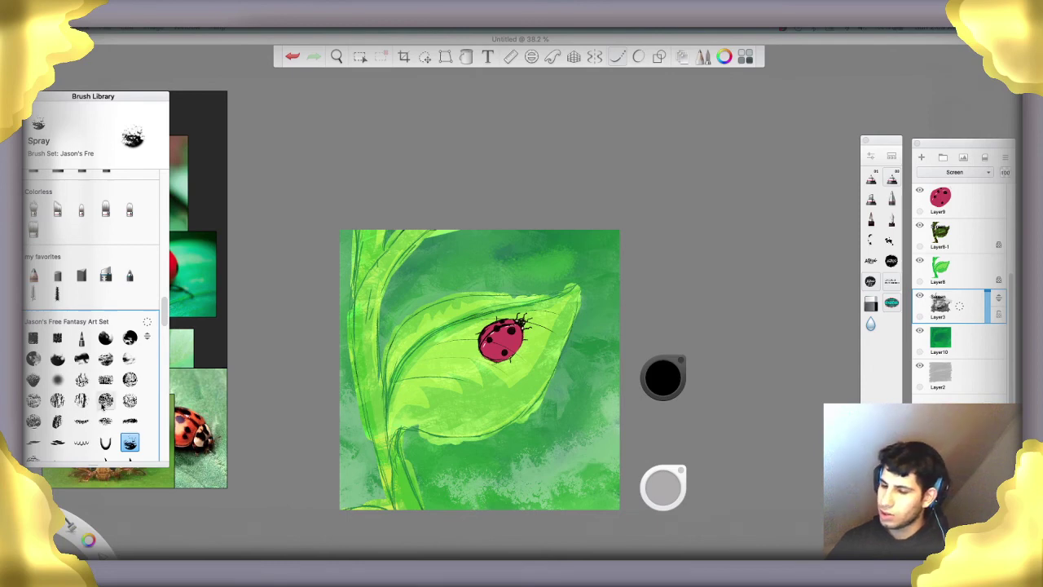
Texture the background around the leaf and stem on Layer3 with the Rock Detail 6 brush in black and dark grey
{"action": "left_click", "coordinate": [106, 399]}
{"action": "mouse_move", "coordinate": [436, 504]}
{"action": "left_mouse_down"}
{"action": "mouse_move", "coordinate": [481, 513]}
{"action": "mouse_move", "coordinate": [610, 444]}
{"action": "mouse_move", "coordinate": [594, 429]}
{"action": "left_mouse_up"}
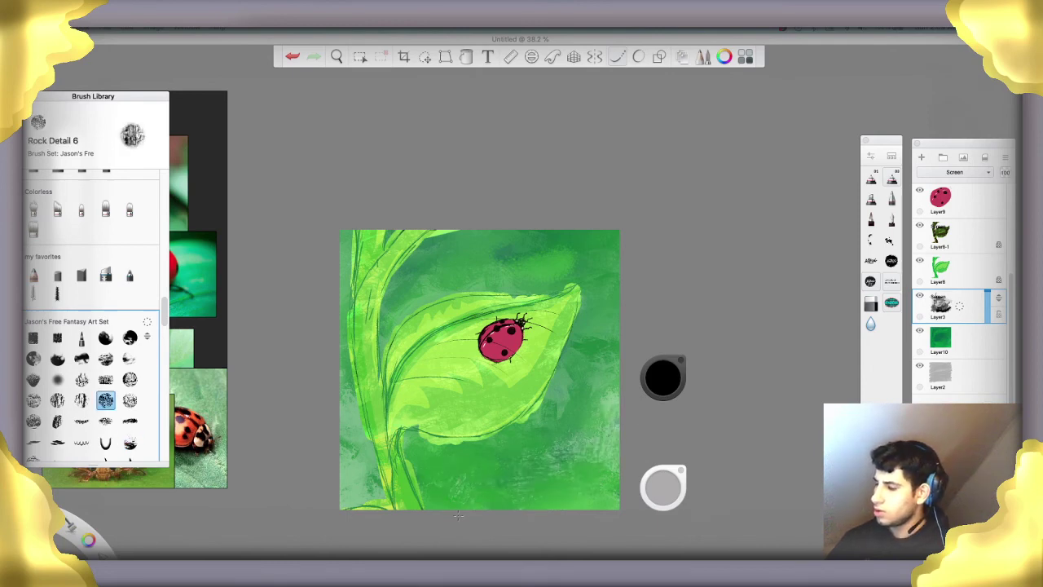
{"action": "left_click_drag", "start_coordinate": [371, 481], "coordinate": [346, 395]}
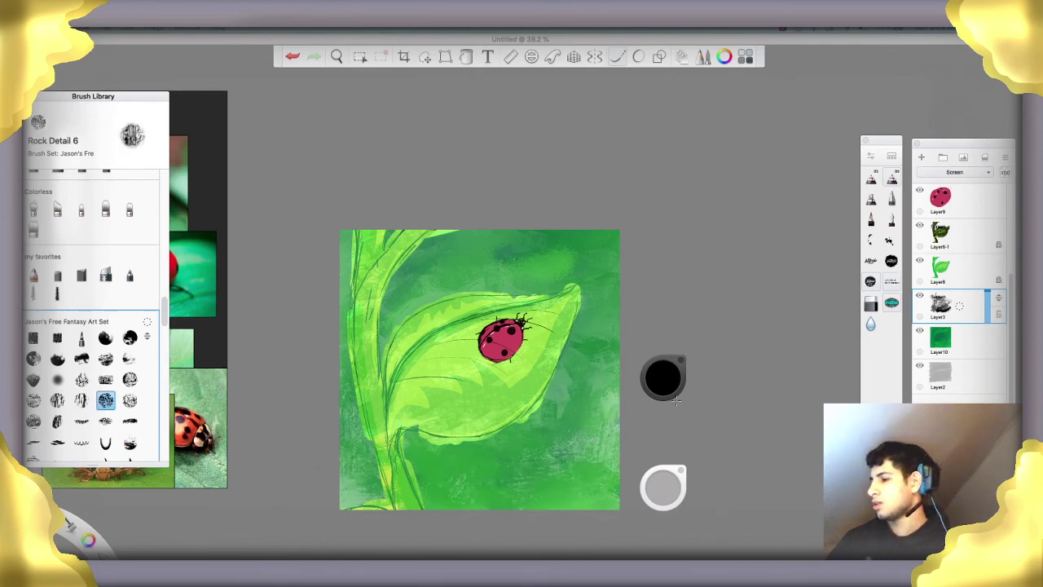
{"action": "key", "text": "super+z"}
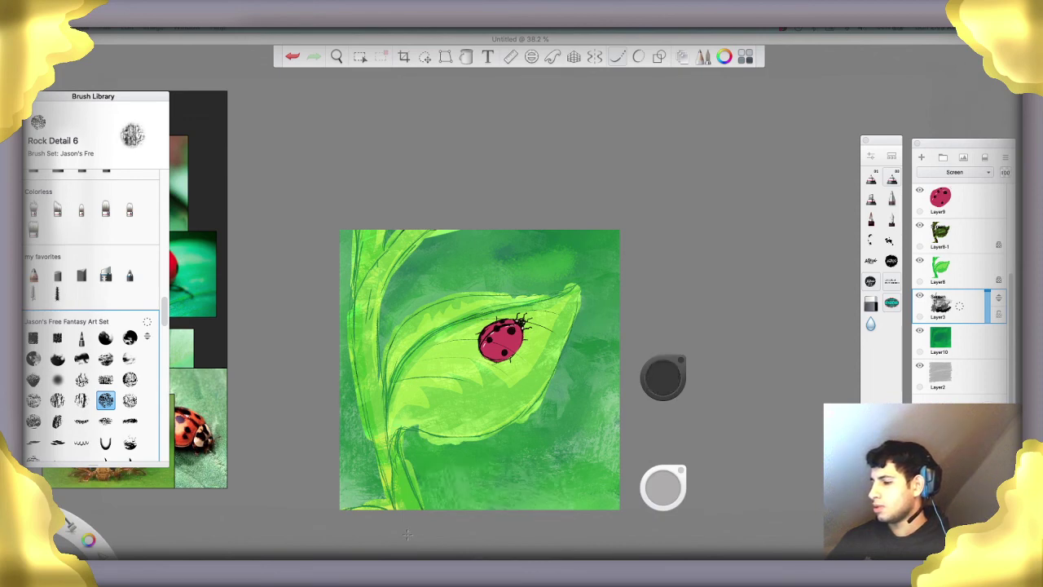
{"action": "mouse_move", "coordinate": [591, 394]}
{"action": "left_mouse_down"}
{"action": "mouse_move", "coordinate": [594, 303]}
{"action": "mouse_move", "coordinate": [467, 279]}
{"action": "left_mouse_up"}
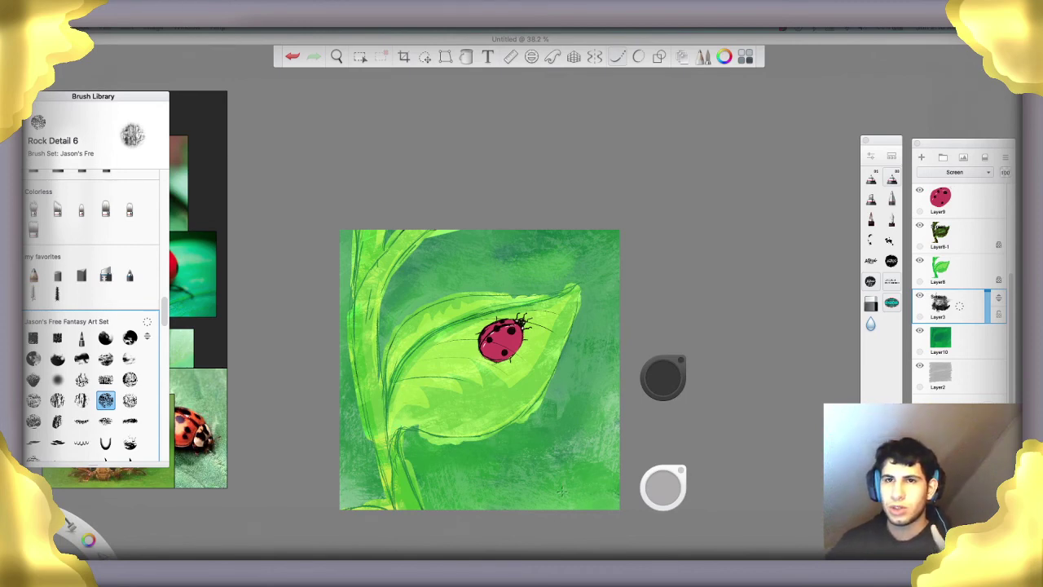
Fill the empty Layer5 at the top of the stack with solid dark blue and set its blend mode to Lighten
{"action": "scroll", "coordinate": [946, 225], "scroll_direction": "up", "scroll_amount": 5}
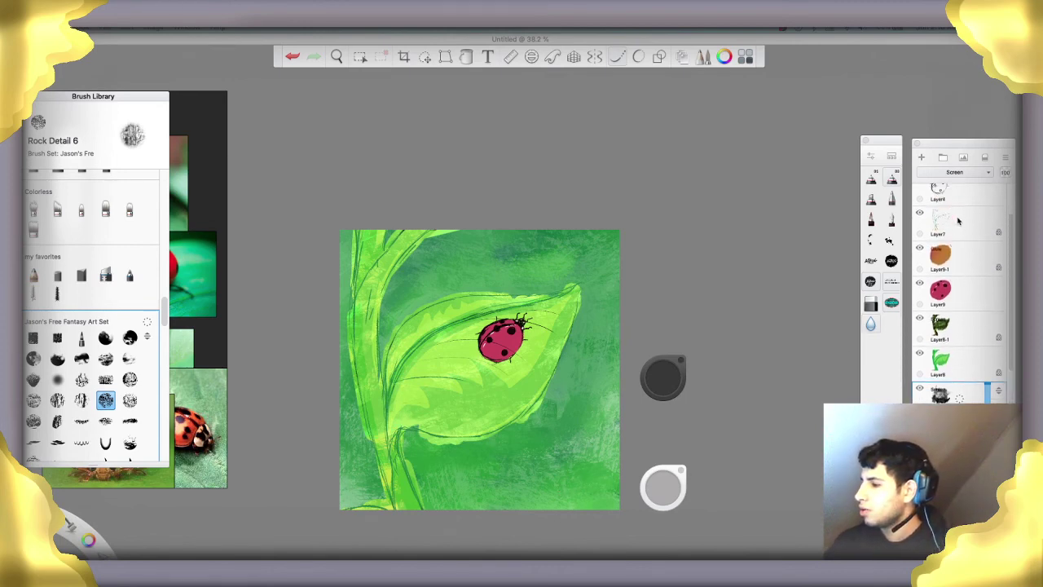
{"action": "left_click", "coordinate": [955, 231]}
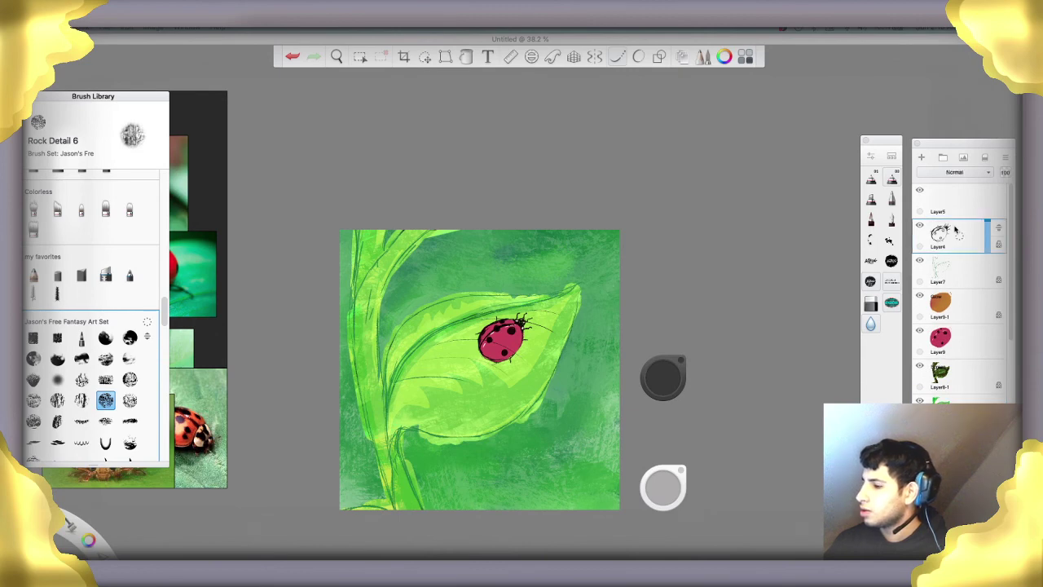
{"action": "left_click", "coordinate": [941, 200]}
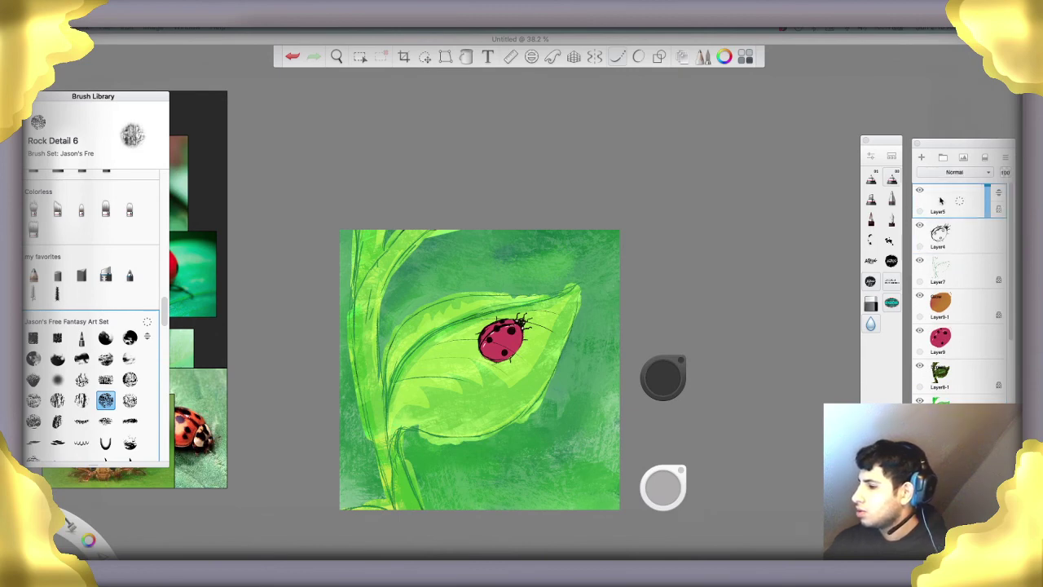
{"action": "left_click", "coordinate": [467, 59]}
{"action": "left_click", "coordinate": [673, 383]}
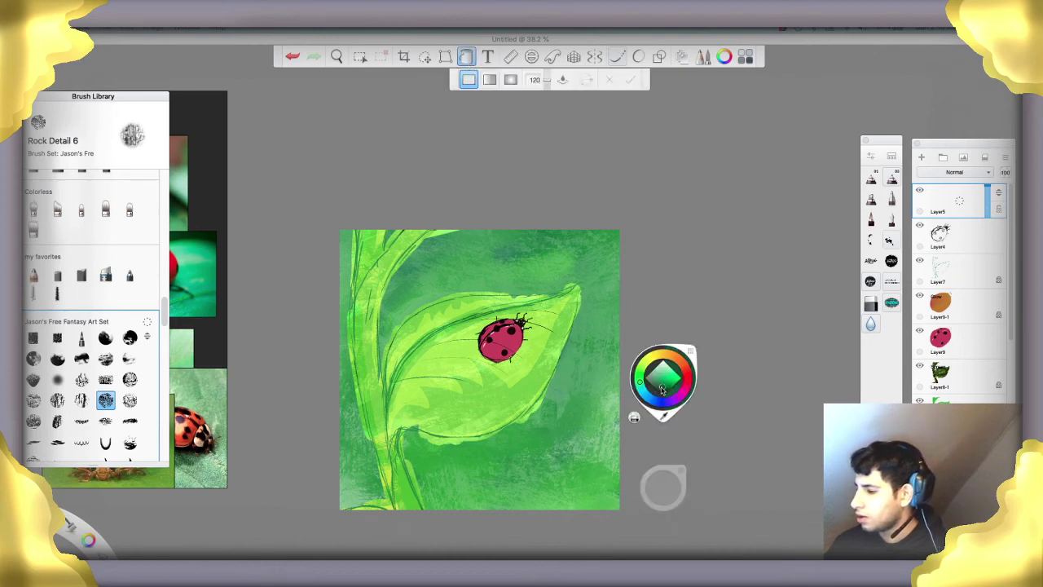
{"action": "left_click", "coordinate": [654, 400]}
{"action": "left_click", "coordinate": [555, 398]}
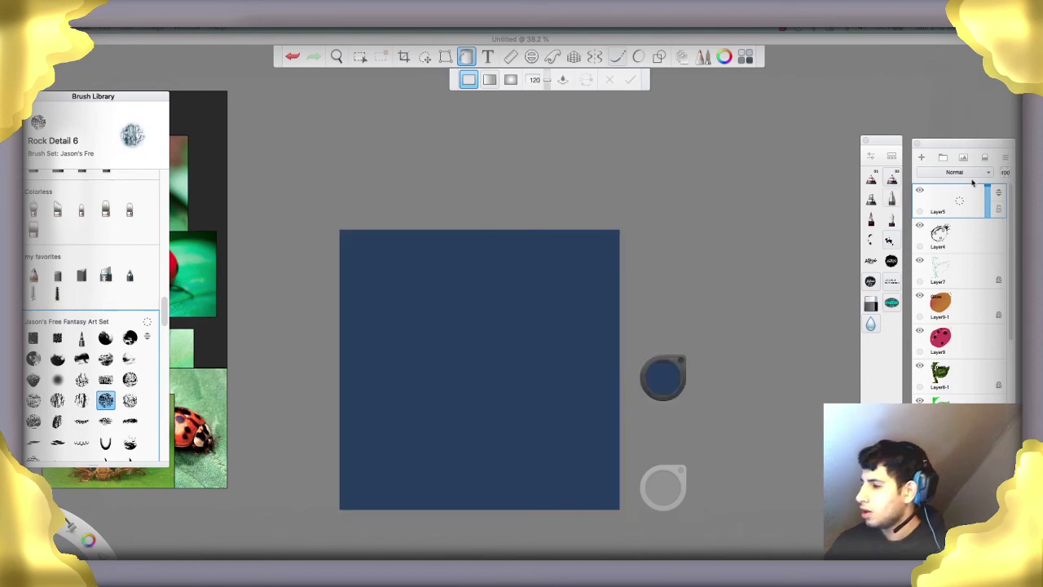
{"action": "left_click", "coordinate": [952, 172]}
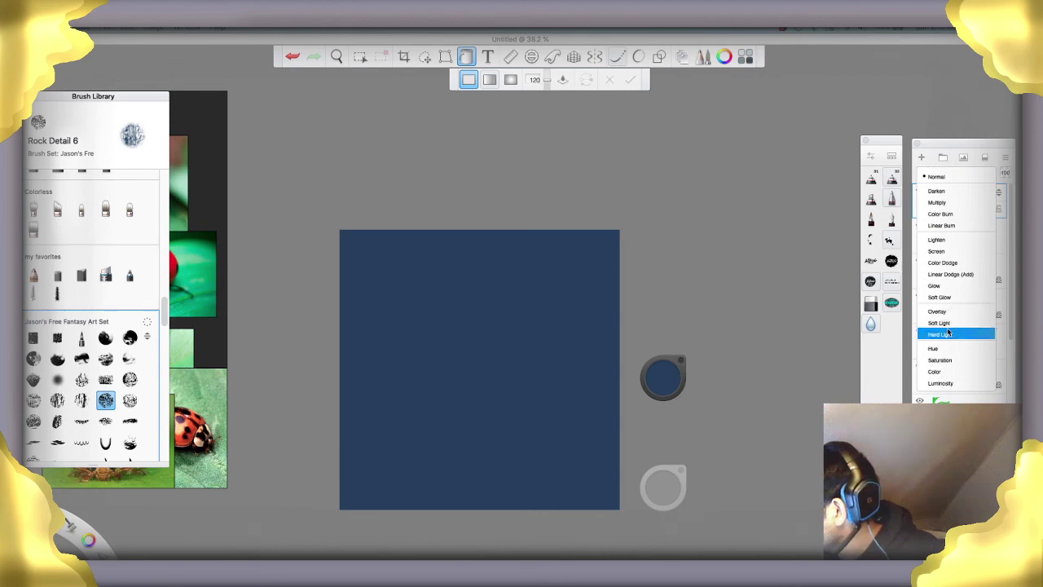
{"action": "left_click", "coordinate": [947, 243]}
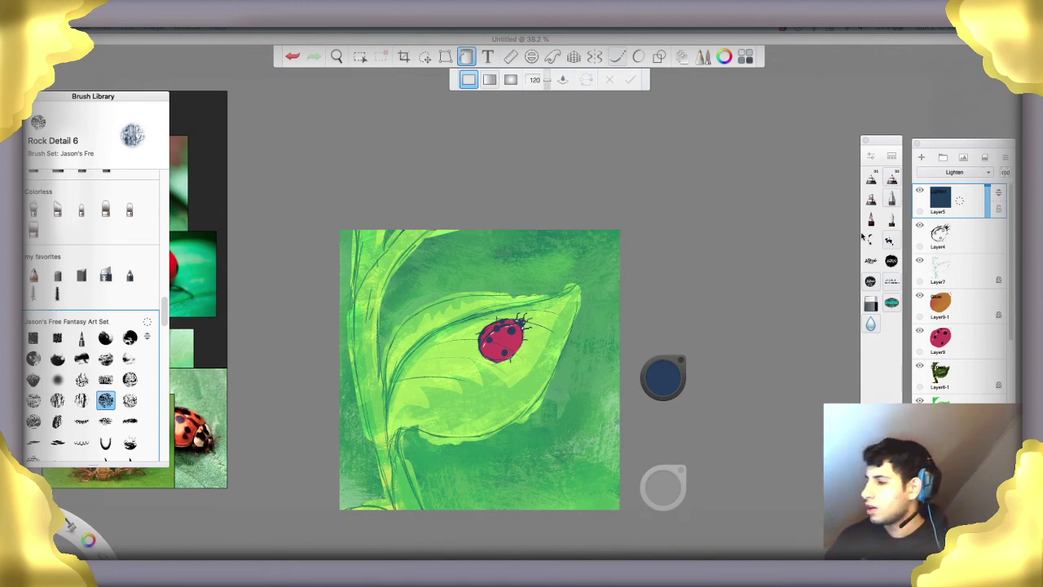
Compare the painting with and without the dark blue Layer5 by repeatedly hiding and showing it
{"action": "left_click", "coordinate": [920, 191]}
{"action": "left_click", "coordinate": [921, 191]}
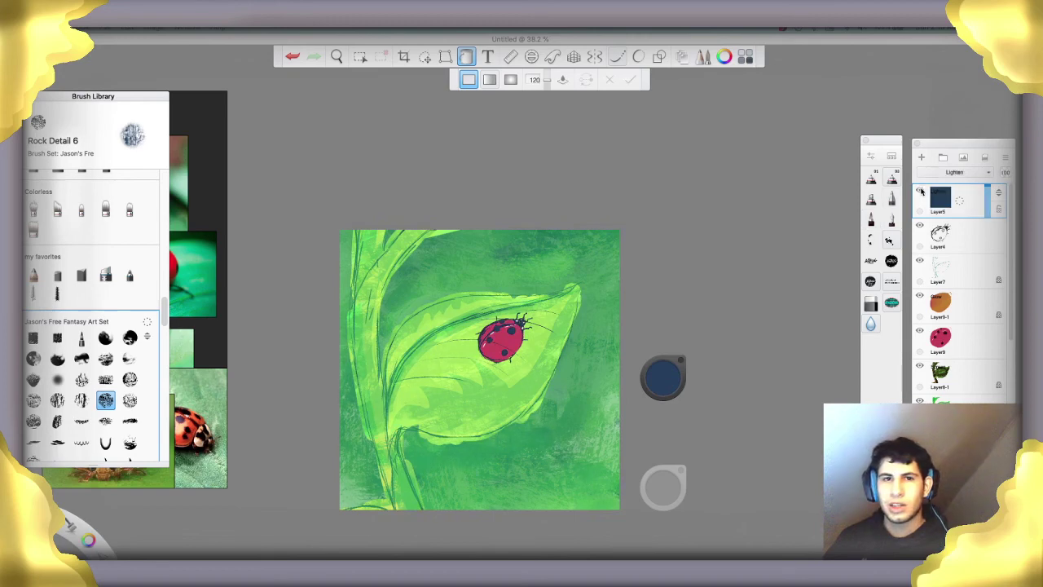
{"action": "left_click", "coordinate": [921, 190]}
{"action": "left_click", "coordinate": [921, 191]}
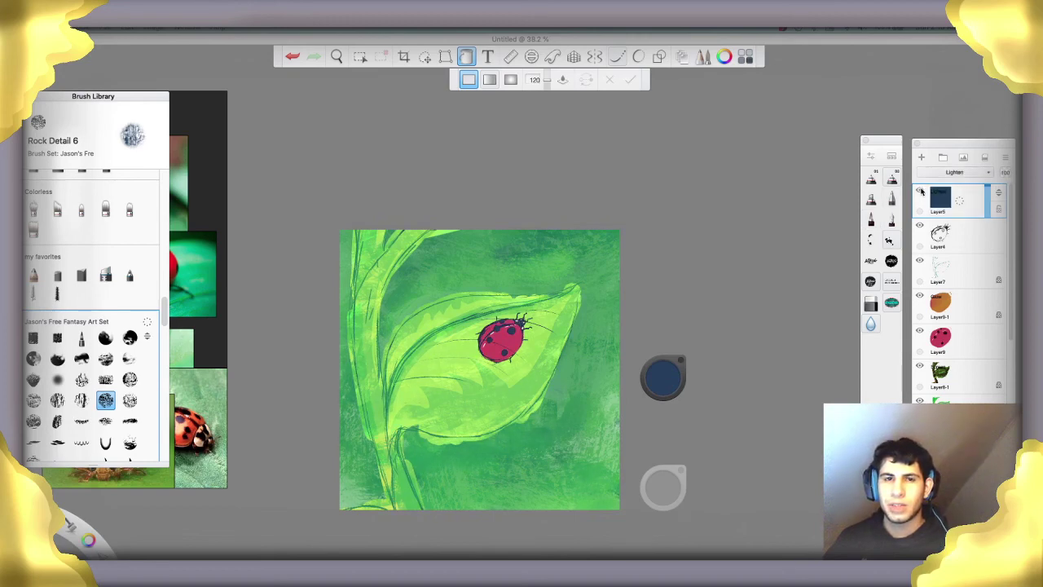
{"action": "left_click", "coordinate": [921, 191]}
{"action": "left_click", "coordinate": [921, 191]}
{"action": "left_click", "coordinate": [921, 191]}
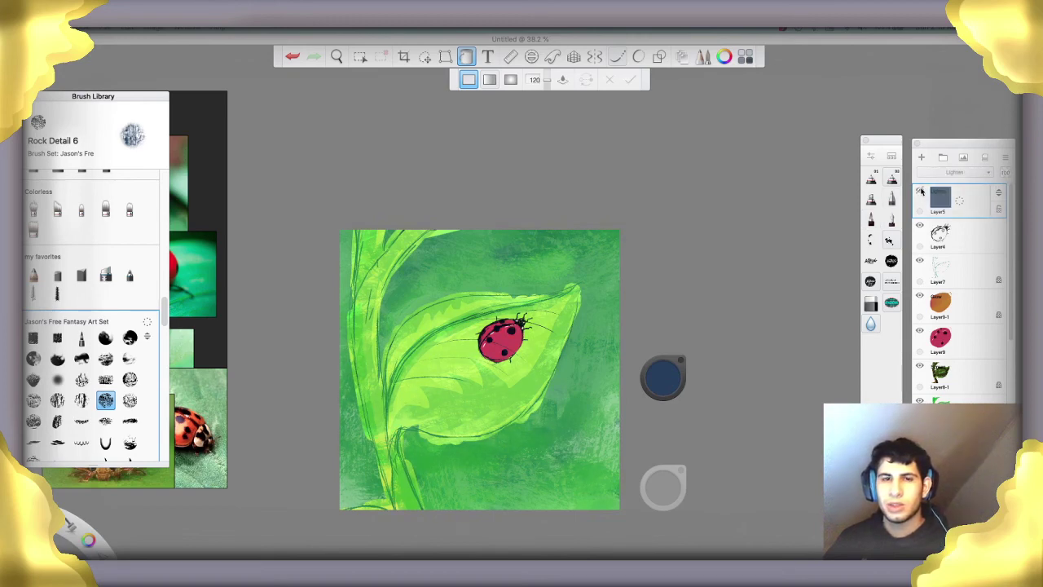
{"action": "left_click", "coordinate": [921, 191]}
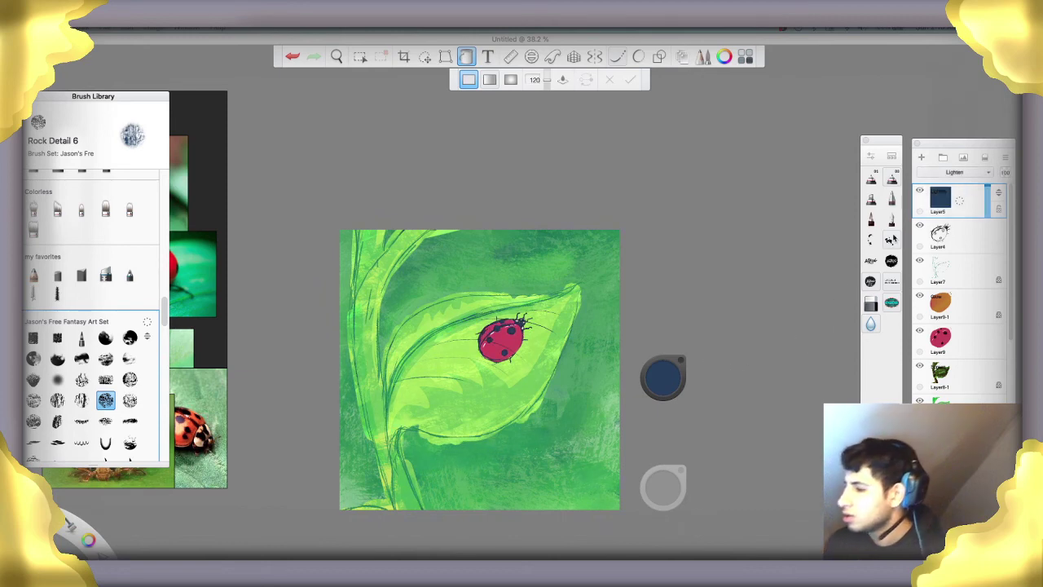
Add a new layer above Layer5, choose black, and shape the Ellipse guide into a large circle centred on the painting
{"action": "left_click", "coordinate": [922, 156]}
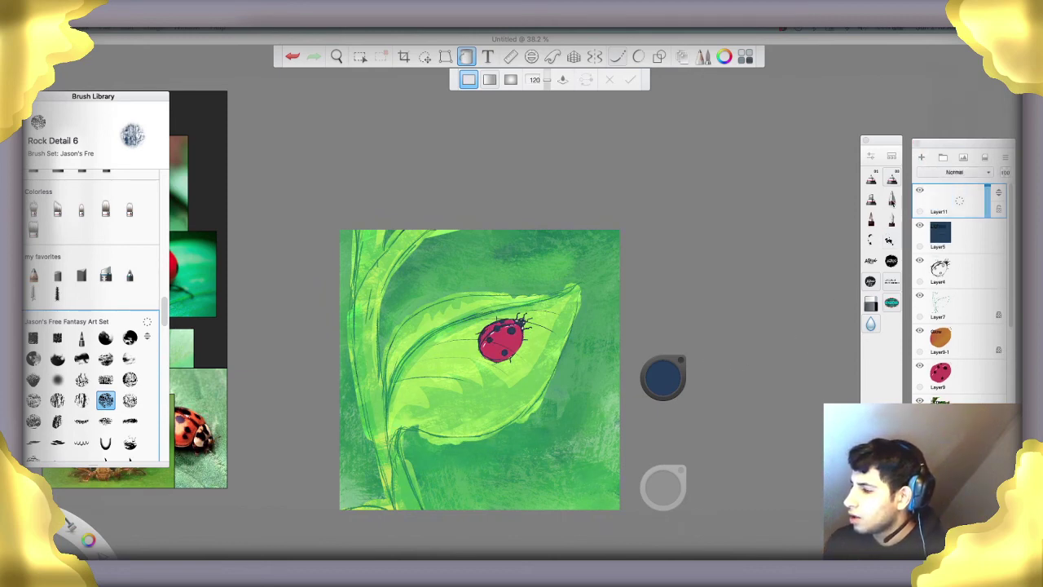
{"action": "left_click_drag", "start_coordinate": [654, 378], "coordinate": [643, 528]}
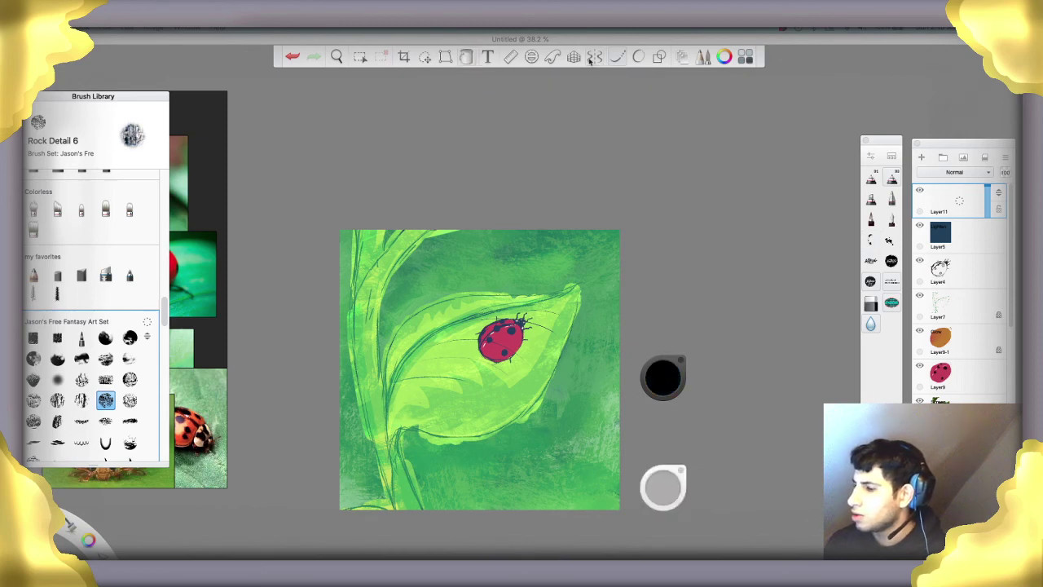
{"action": "left_click", "coordinate": [531, 56]}
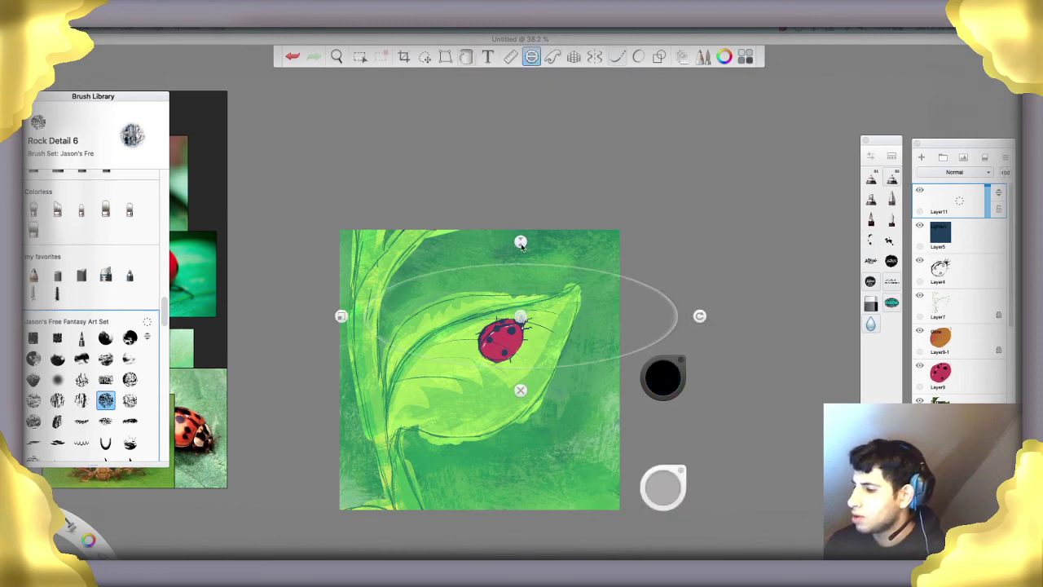
{"action": "left_click_drag", "start_coordinate": [521, 243], "coordinate": [522, 139]}
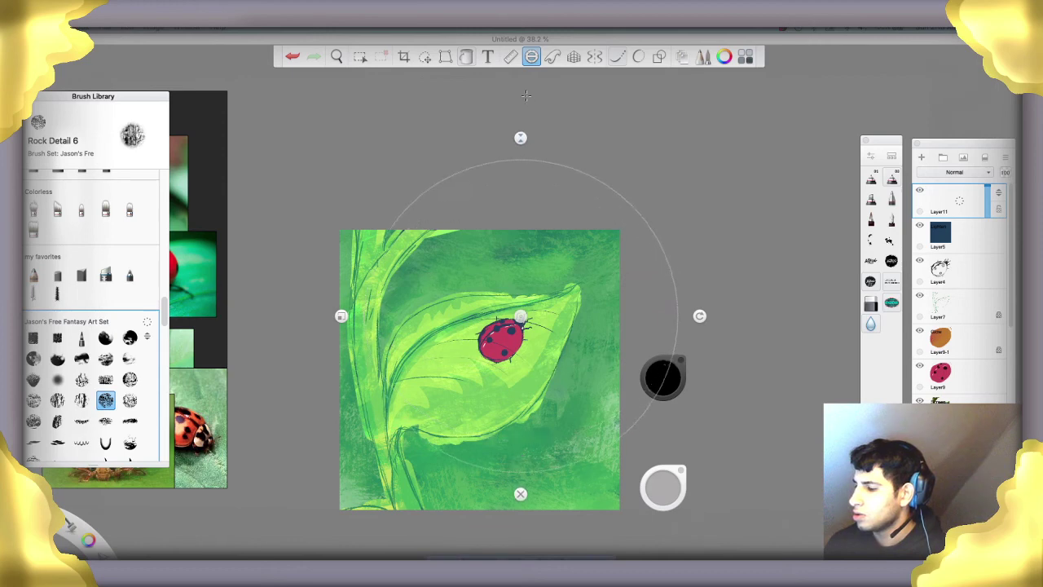
{"action": "left_click_drag", "start_coordinate": [526, 96], "coordinate": [521, 144]}
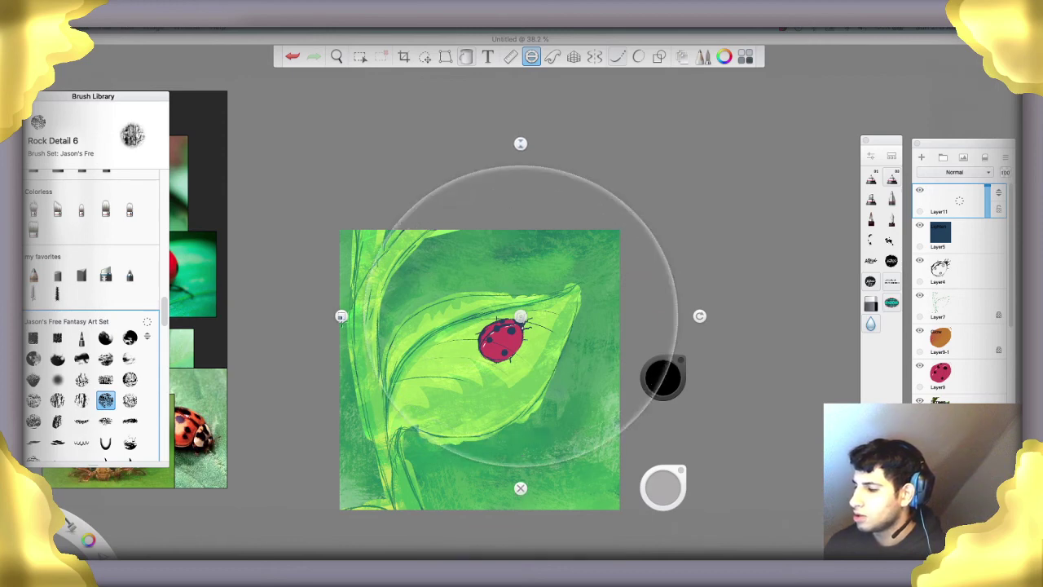
{"action": "left_click_drag", "start_coordinate": [342, 316], "coordinate": [376, 316]}
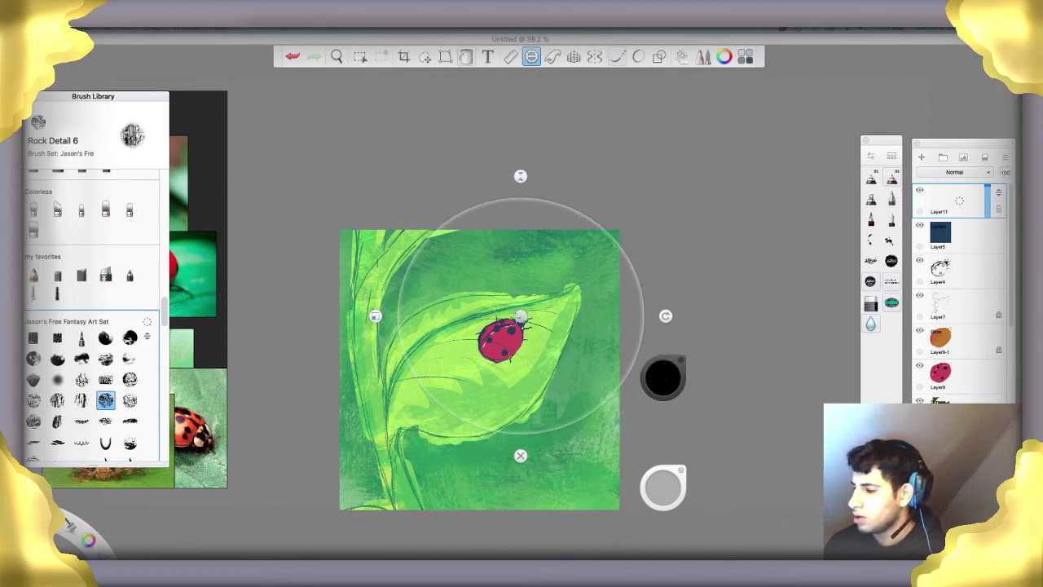
{"action": "left_click_drag", "start_coordinate": [520, 316], "coordinate": [476, 377]}
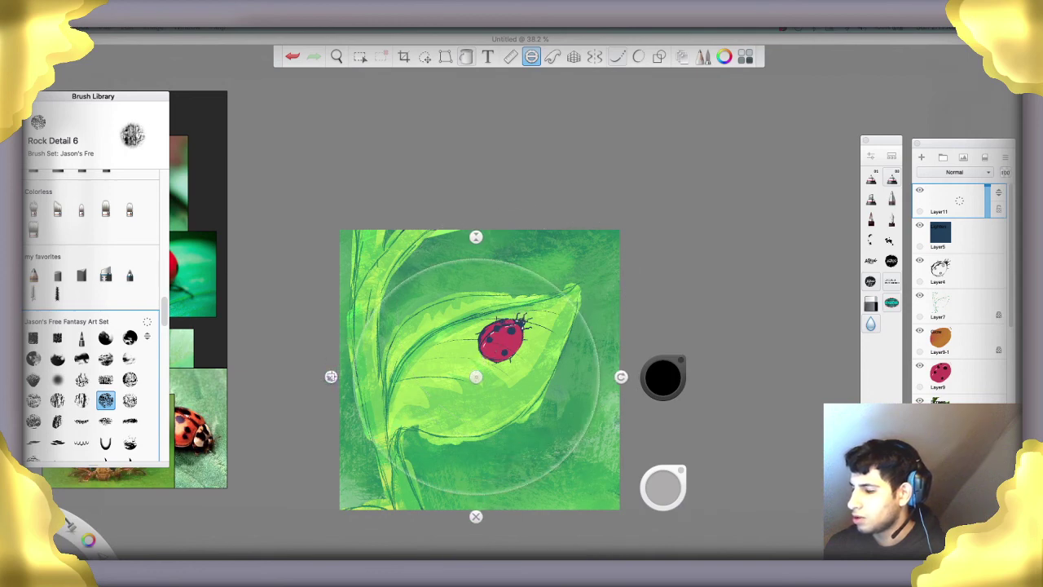
{"action": "left_click_drag", "start_coordinate": [331, 376], "coordinate": [261, 390]}
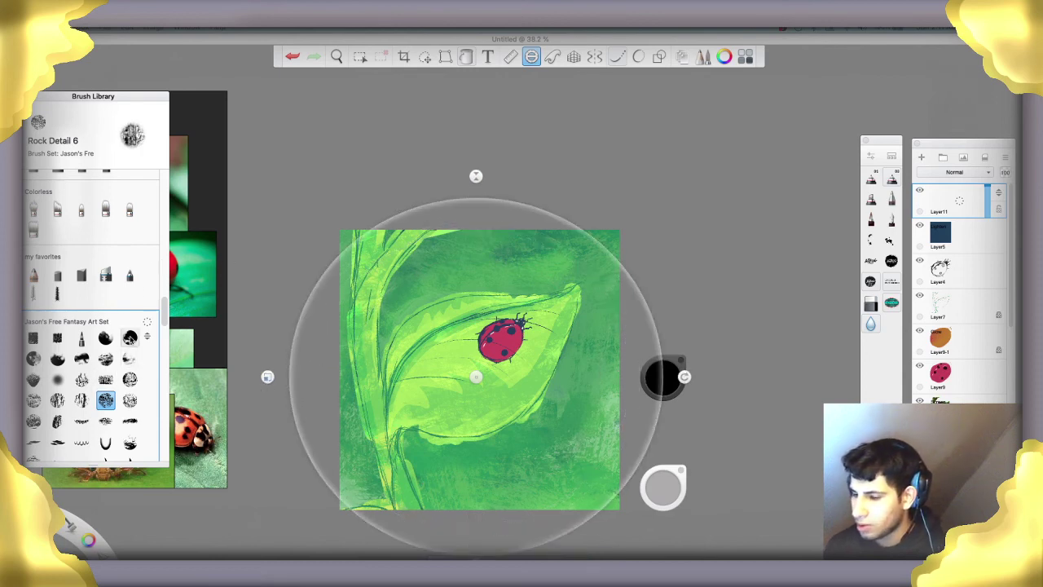
Darken the canvas corners along the circular guide in black with the Cloud Block 2 brush, and shrink the guide slightly
{"action": "left_click", "coordinate": [130, 337]}
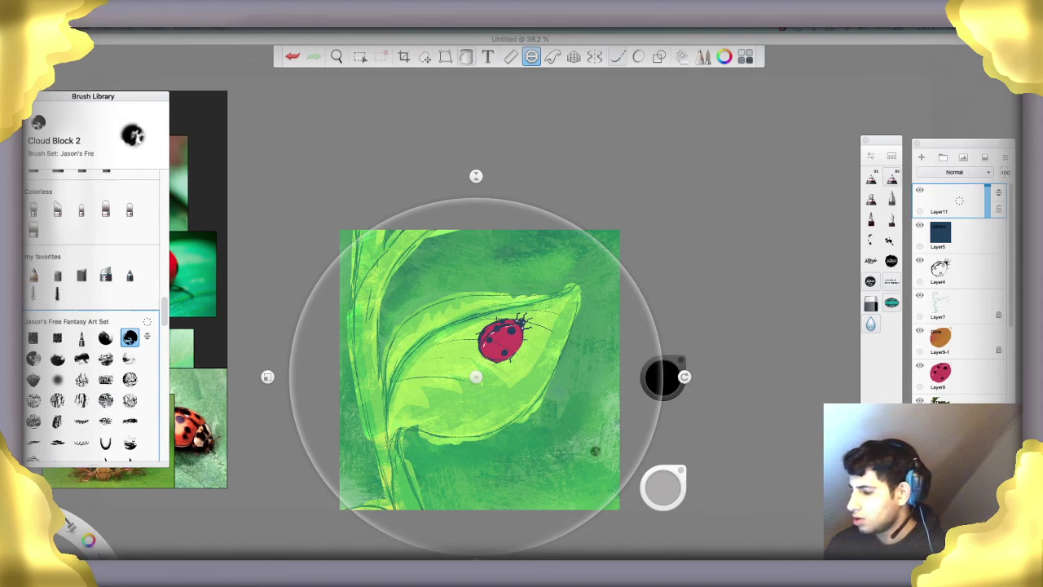
{"action": "mouse_move", "coordinate": [633, 480]}
{"action": "left_mouse_down"}
{"action": "mouse_move", "coordinate": [454, 552]}
{"action": "mouse_move", "coordinate": [302, 525]}
{"action": "mouse_move", "coordinate": [287, 290]}
{"action": "mouse_move", "coordinate": [357, 181]}
{"action": "mouse_move", "coordinate": [414, 148]}
{"action": "mouse_move", "coordinate": [581, 184]}
{"action": "mouse_move", "coordinate": [711, 299]}
{"action": "mouse_move", "coordinate": [690, 487]}
{"action": "mouse_move", "coordinate": [316, 498]}
{"action": "mouse_move", "coordinate": [284, 303]}
{"action": "mouse_move", "coordinate": [384, 197]}
{"action": "mouse_move", "coordinate": [589, 217]}
{"action": "mouse_move", "coordinate": [667, 279]}
{"action": "mouse_move", "coordinate": [630, 509]}
{"action": "mouse_move", "coordinate": [613, 532]}
{"action": "mouse_move", "coordinate": [661, 424]}
{"action": "left_mouse_up"}
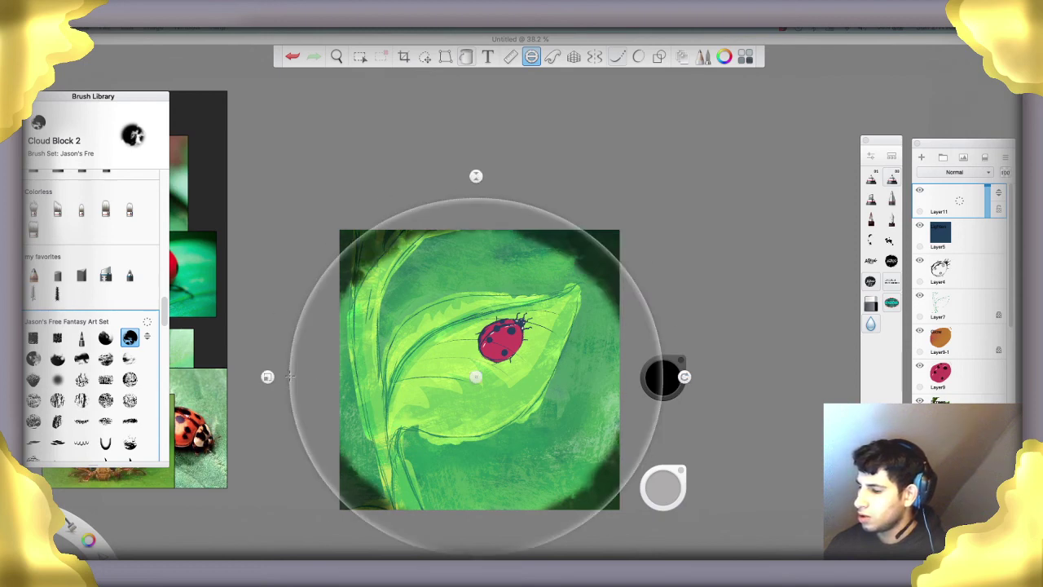
{"action": "left_click_drag", "start_coordinate": [272, 376], "coordinate": [280, 377]}
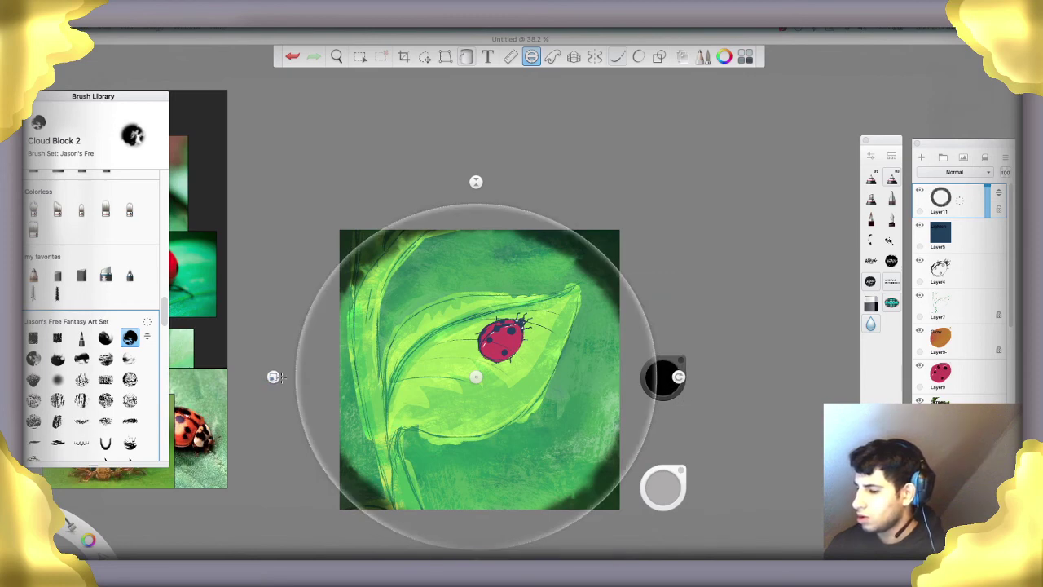
Resize the circular guide to about the canvas width and extend the vignette inward with a dark grey Cloud Block 2 ring
{"action": "left_click_drag", "start_coordinate": [274, 376], "coordinate": [326, 377]}
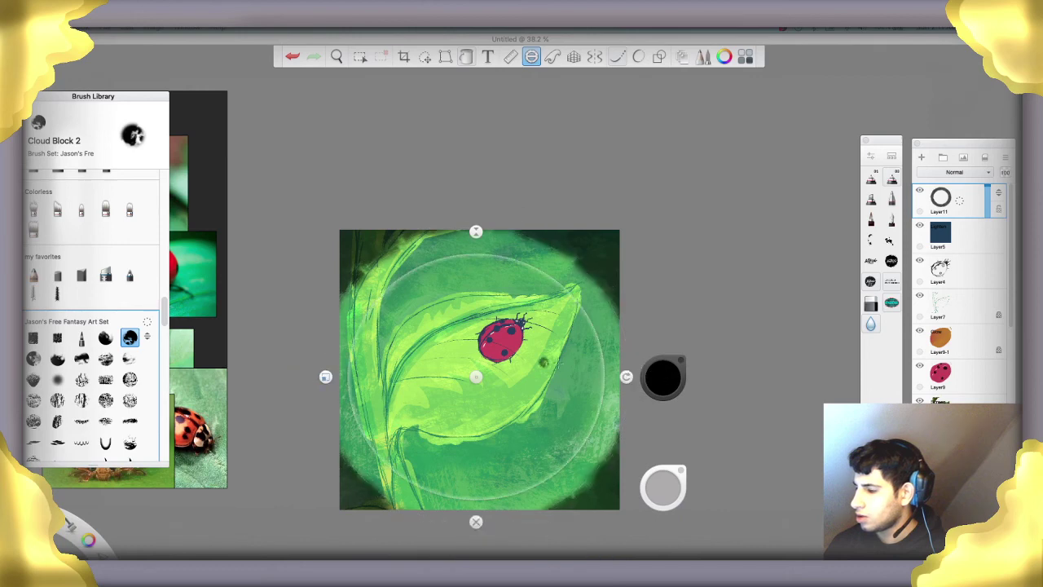
{"action": "left_click", "coordinate": [660, 385]}
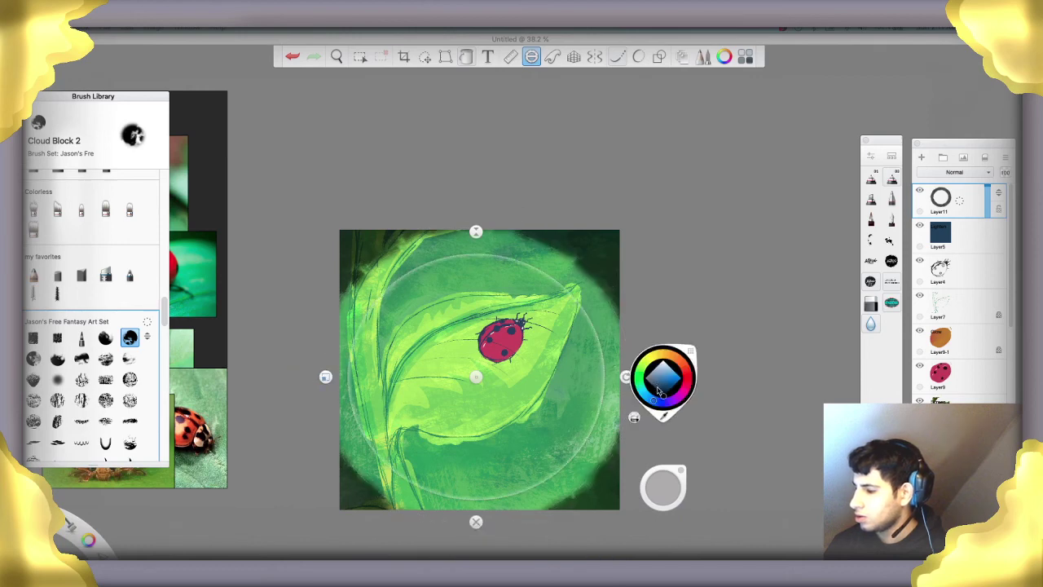
{"action": "left_click_drag", "start_coordinate": [659, 391], "coordinate": [653, 398]}
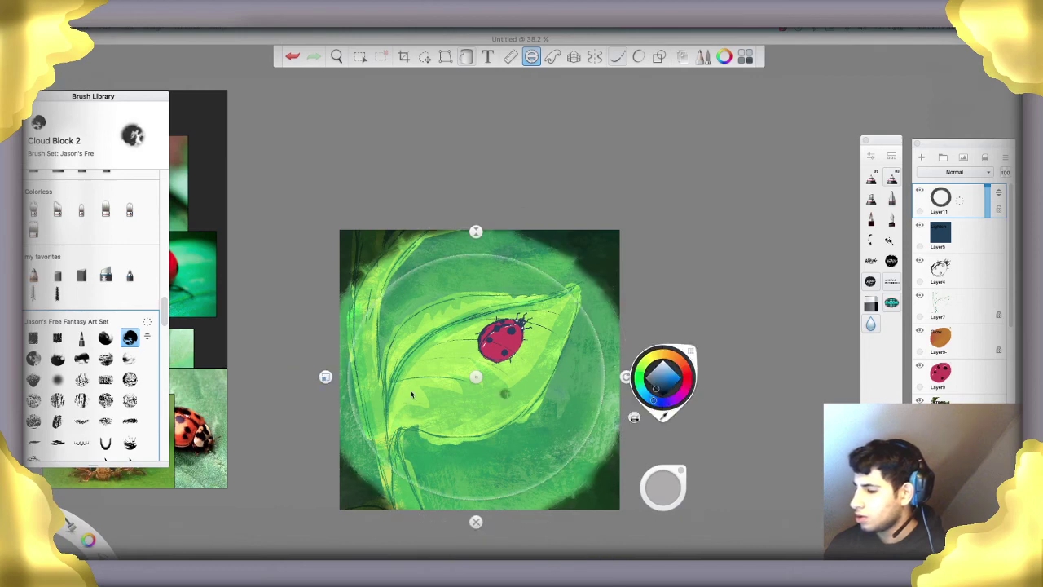
{"action": "left_click_drag", "start_coordinate": [326, 376], "coordinate": [301, 378]}
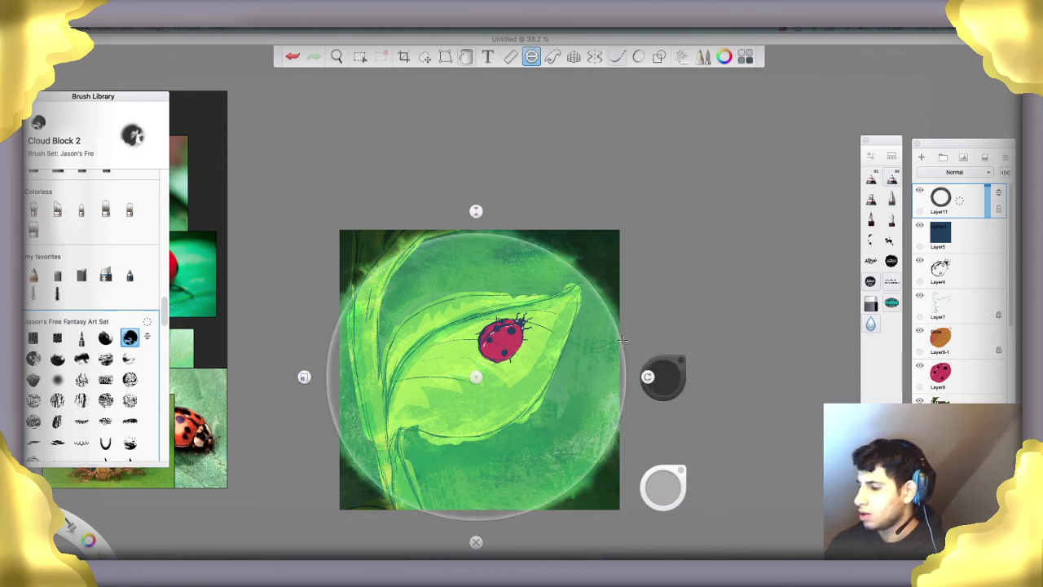
{"action": "mouse_move", "coordinate": [622, 343]}
{"action": "left_mouse_down"}
{"action": "mouse_move", "coordinate": [573, 241]}
{"action": "mouse_move", "coordinate": [348, 334]}
{"action": "mouse_move", "coordinate": [356, 440]}
{"action": "left_mouse_up"}
{"action": "mouse_move", "coordinate": [564, 472]}
{"action": "left_mouse_down"}
{"action": "mouse_move", "coordinate": [630, 386]}
{"action": "mouse_move", "coordinate": [609, 283]}
{"action": "mouse_move", "coordinate": [477, 236]}
{"action": "mouse_move", "coordinate": [327, 261]}
{"action": "left_mouse_up"}
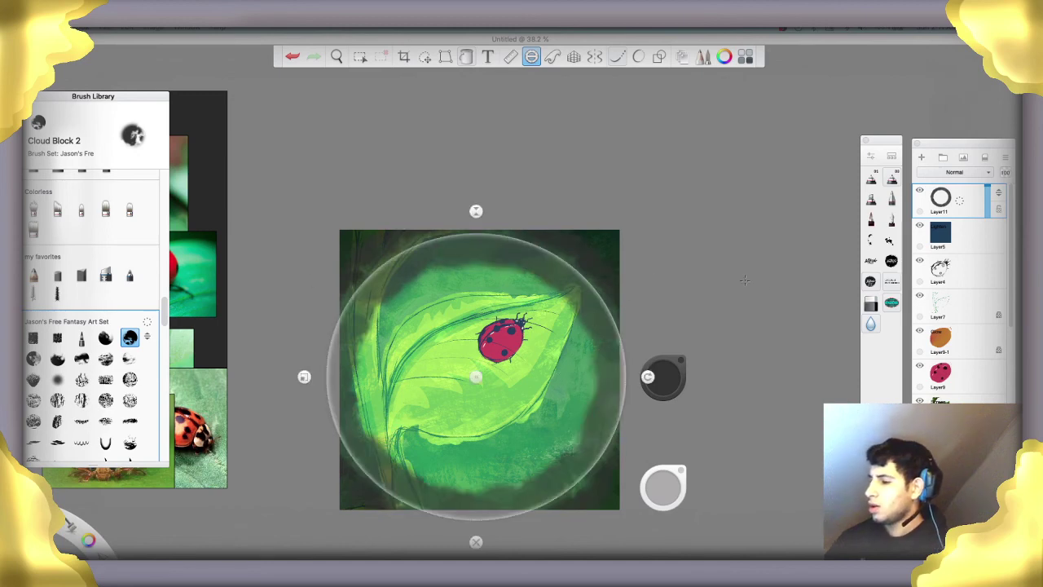
Blend the vignette ring along the circular Ellipse guide with the Colorless Soft Flat brush, slightly enlarging the guide
{"action": "left_click", "coordinate": [532, 56]}
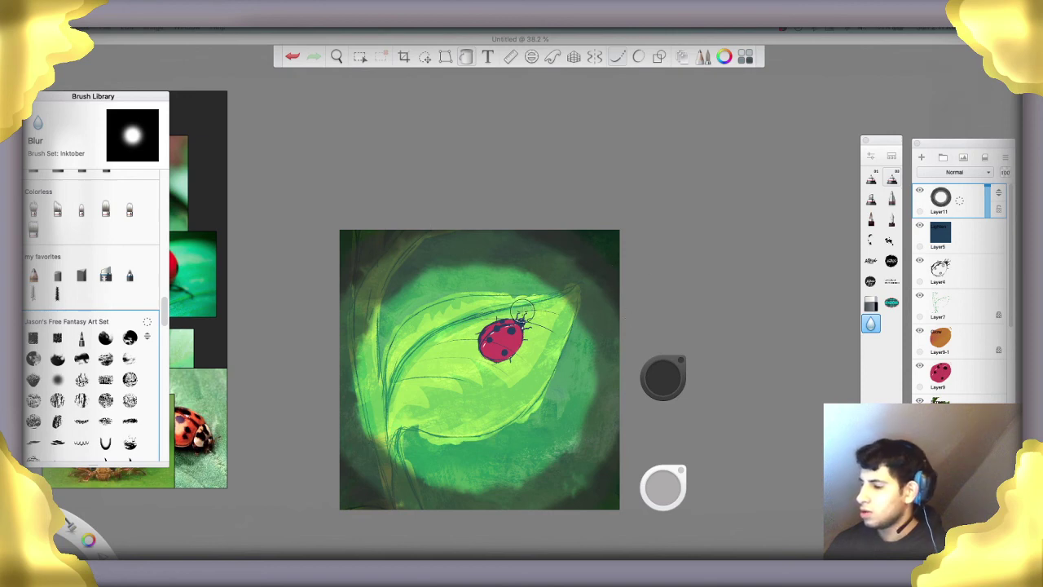
{"action": "scroll", "coordinate": [129, 303], "scroll_direction": "up", "scroll_amount": 5}
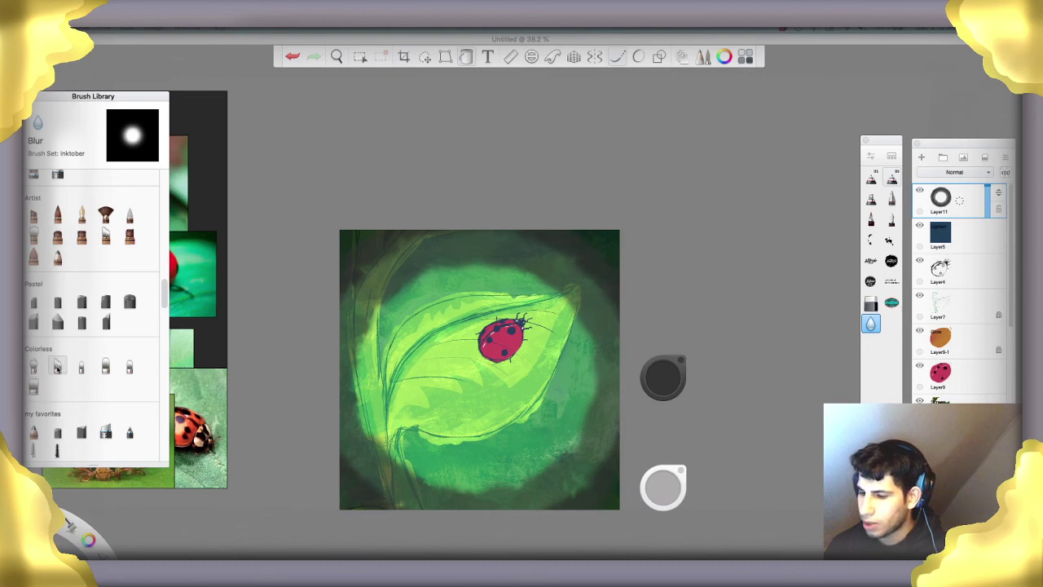
{"action": "left_click", "coordinate": [106, 367]}
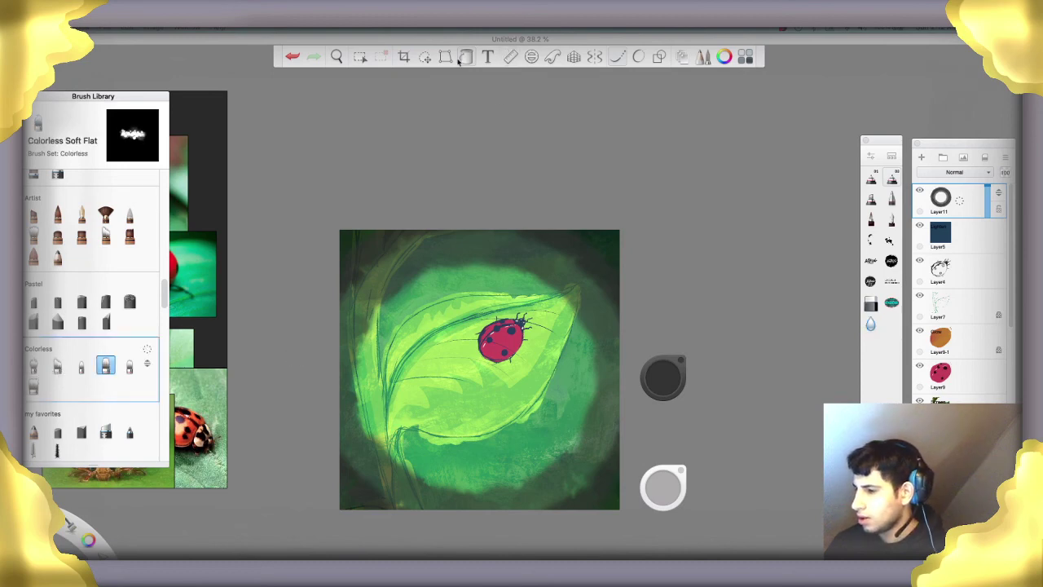
{"action": "left_click", "coordinate": [531, 56]}
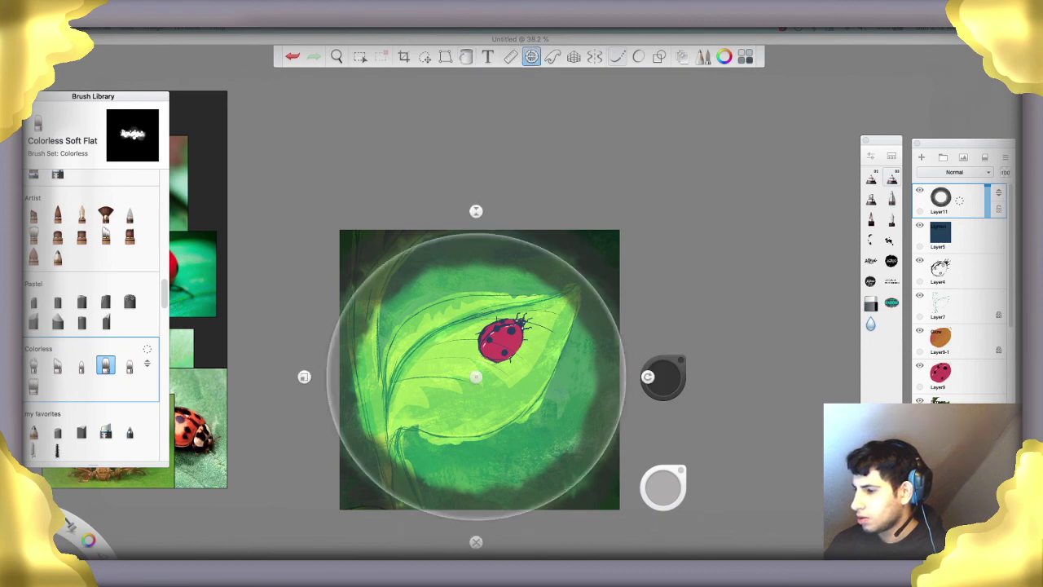
{"action": "left_click_drag", "start_coordinate": [419, 250], "coordinate": [385, 260]}
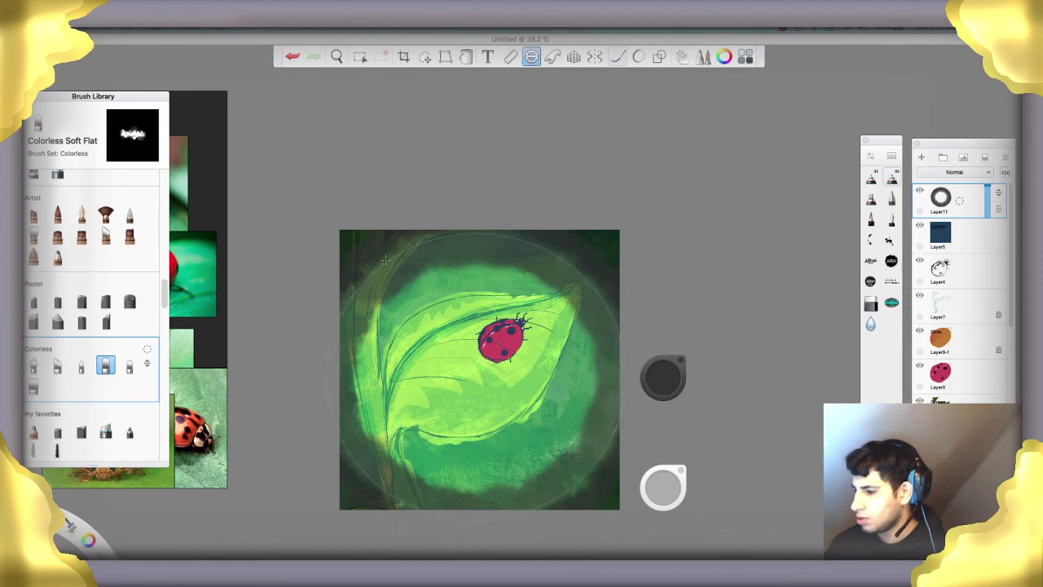
{"action": "left_click", "coordinate": [339, 389]}
{"action": "left_click_drag", "start_coordinate": [311, 380], "coordinate": [303, 380]}
{"action": "left_click", "coordinate": [330, 397]}
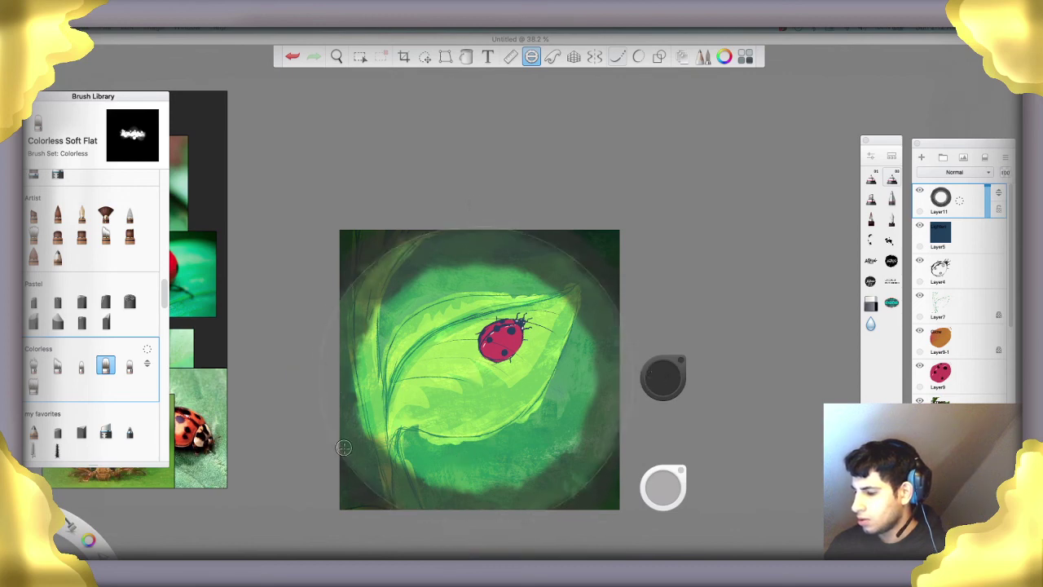
{"action": "mouse_move", "coordinate": [450, 503]}
{"action": "left_mouse_down"}
{"action": "mouse_move", "coordinate": [349, 465]}
{"action": "mouse_move", "coordinate": [341, 432]}
{"action": "left_mouse_up"}
Soften the vignette with the round Colorless soft brush along a slightly larger circle, and turn off the Ellipse guide
{"action": "left_click", "coordinate": [34, 385]}
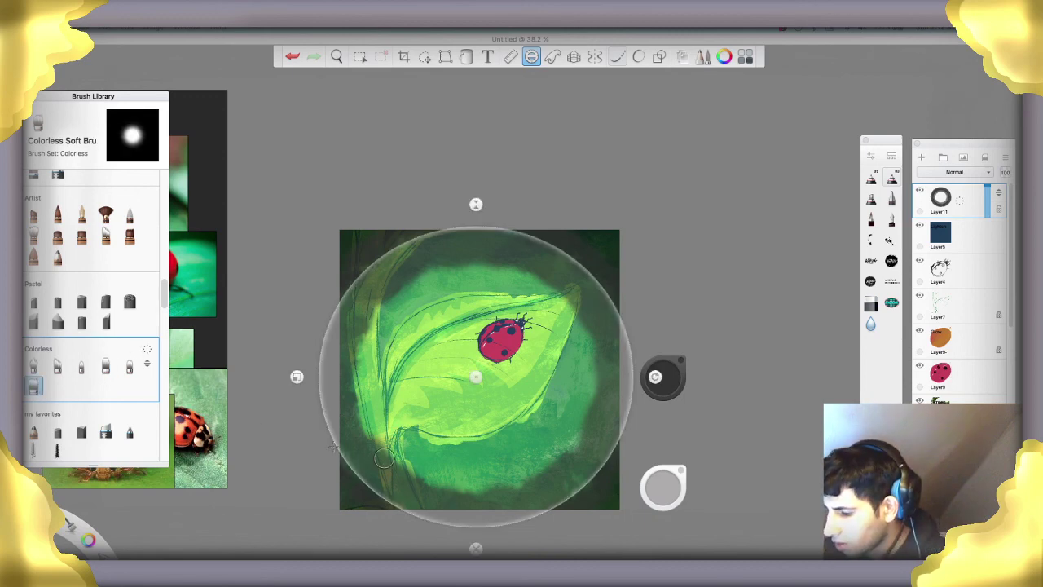
{"action": "left_click", "coordinate": [337, 450]}
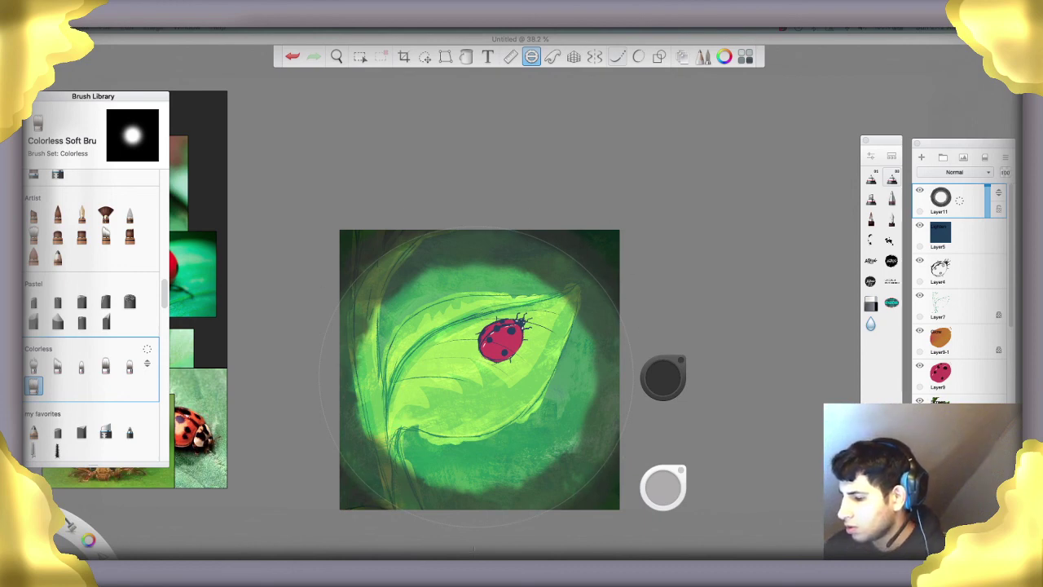
{"action": "left_click", "coordinate": [367, 435]}
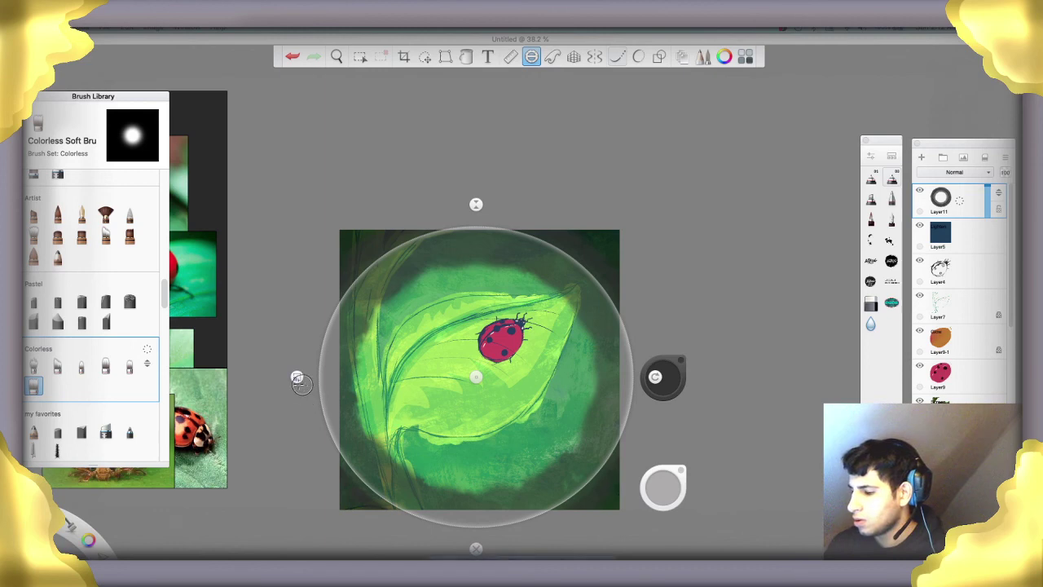
{"action": "left_click_drag", "start_coordinate": [297, 377], "coordinate": [289, 377]}
{"action": "key", "text": "Return"}
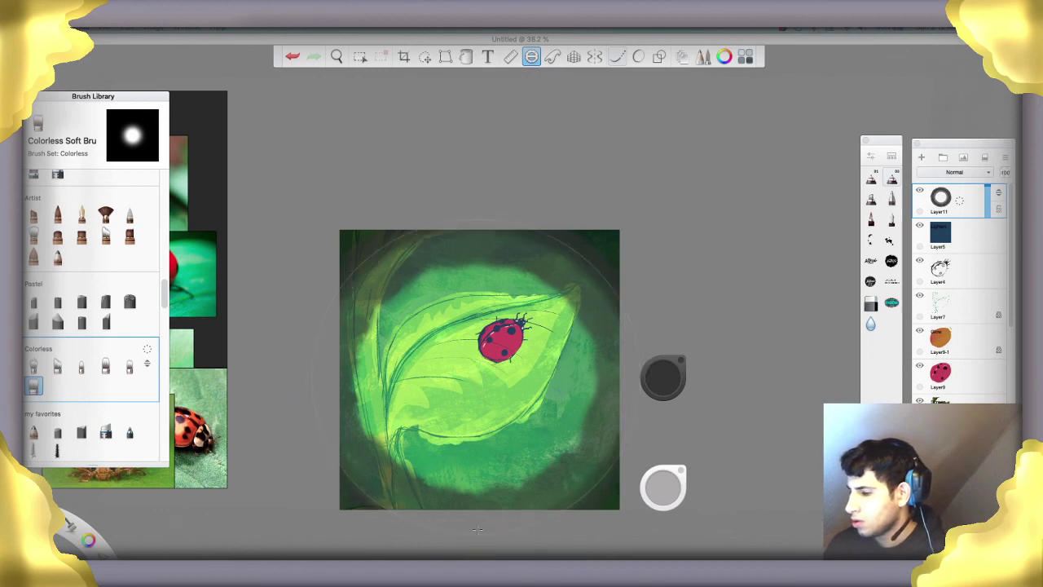
{"action": "left_click", "coordinate": [532, 57]}
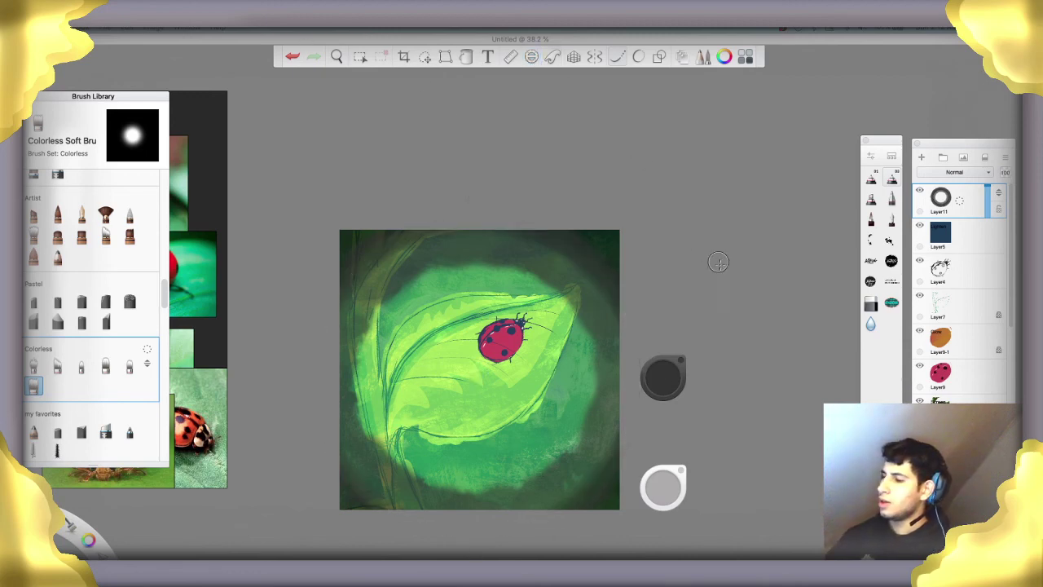
Try the Multiply, Color Burn, Linear Burn, Screen, Lighten and Color Dodge blend modes on the vignette layer
{"action": "left_click", "coordinate": [981, 174]}
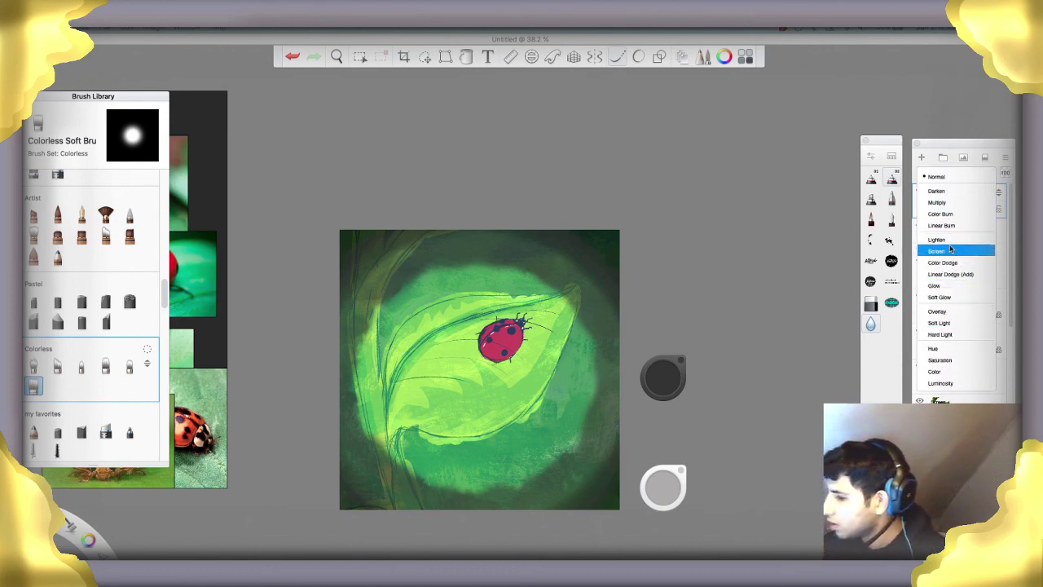
{"action": "left_click", "coordinate": [947, 203]}
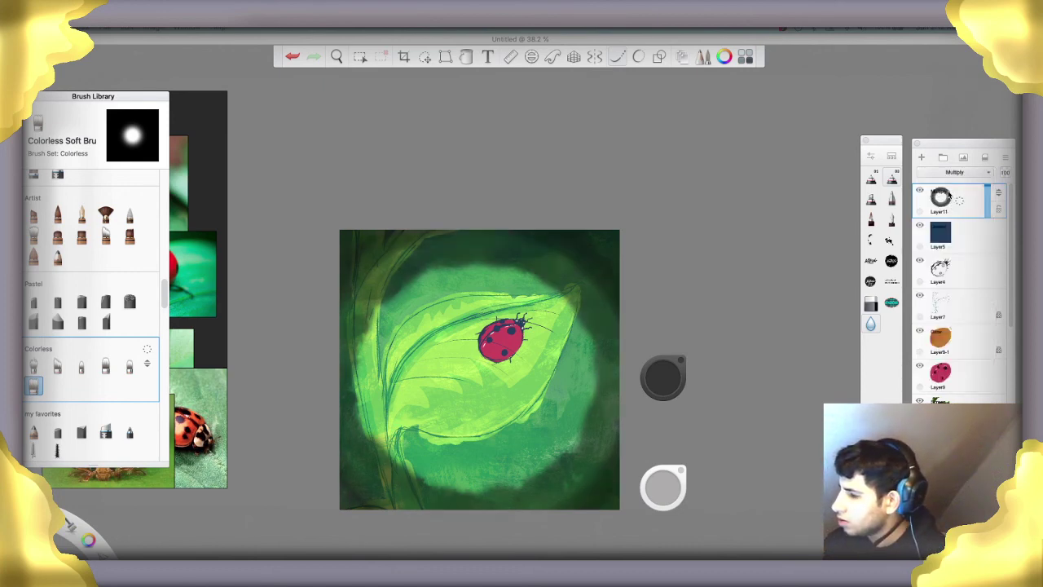
{"action": "left_click", "coordinate": [961, 172]}
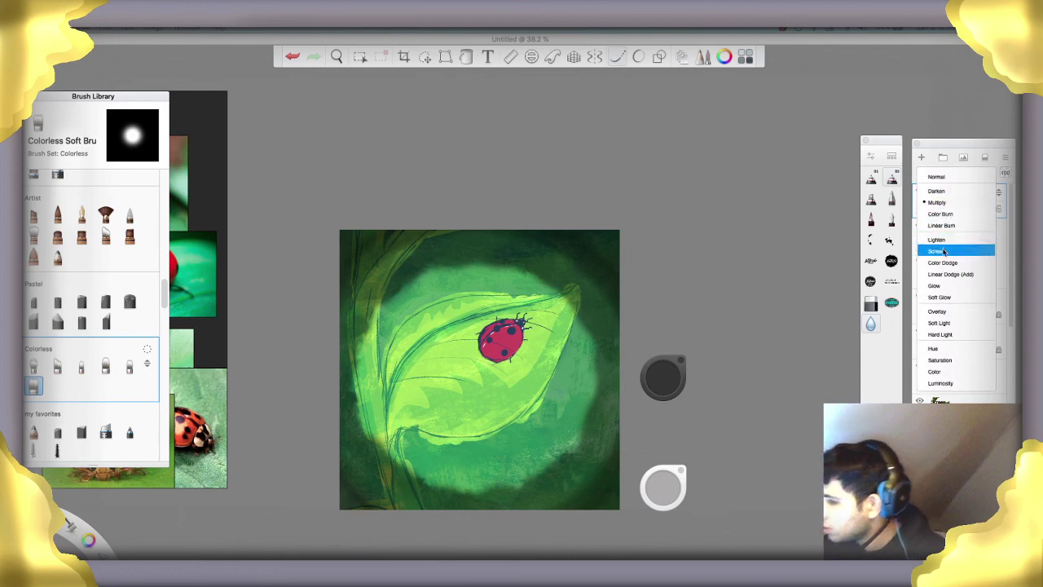
{"action": "left_click", "coordinate": [951, 214]}
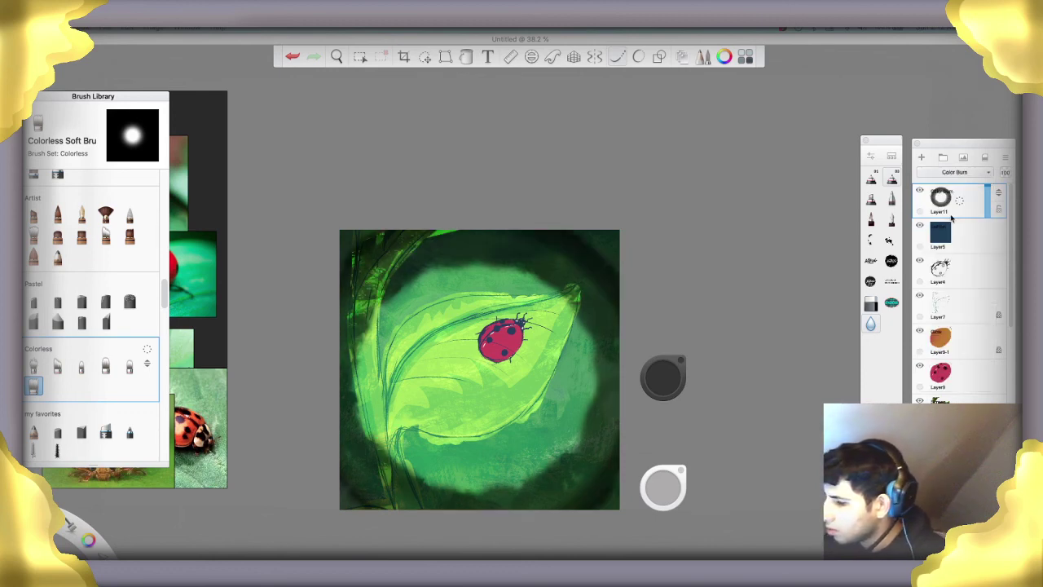
{"action": "left_click", "coordinate": [954, 174]}
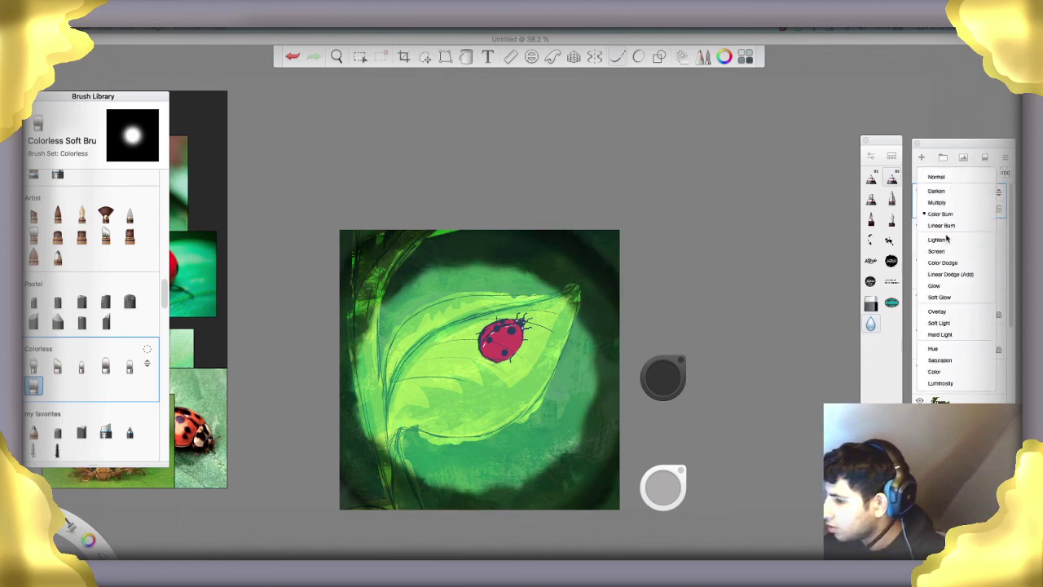
{"action": "left_click", "coordinate": [945, 226]}
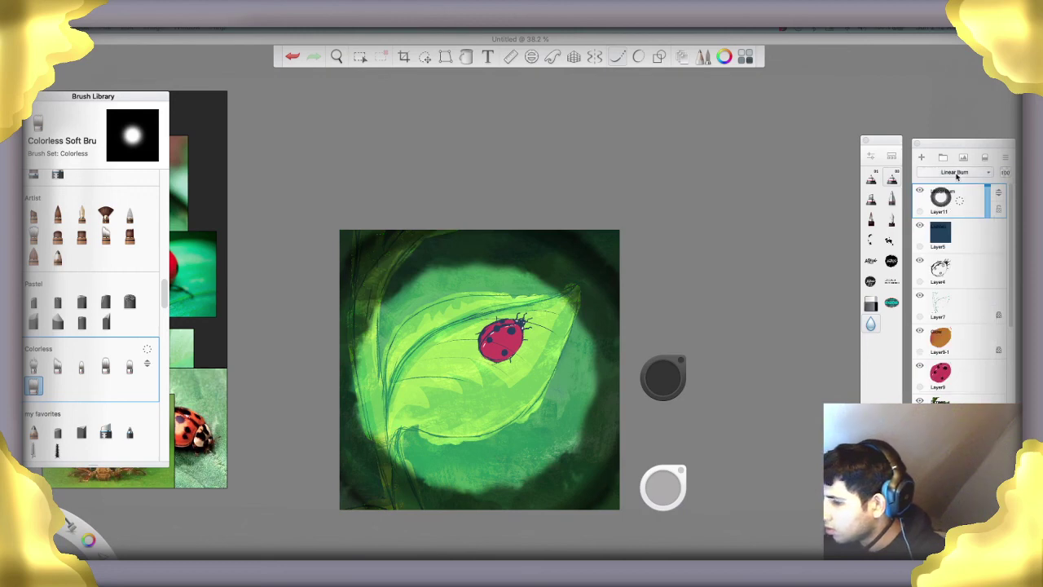
{"action": "left_click", "coordinate": [959, 177]}
{"action": "left_click", "coordinate": [951, 251]}
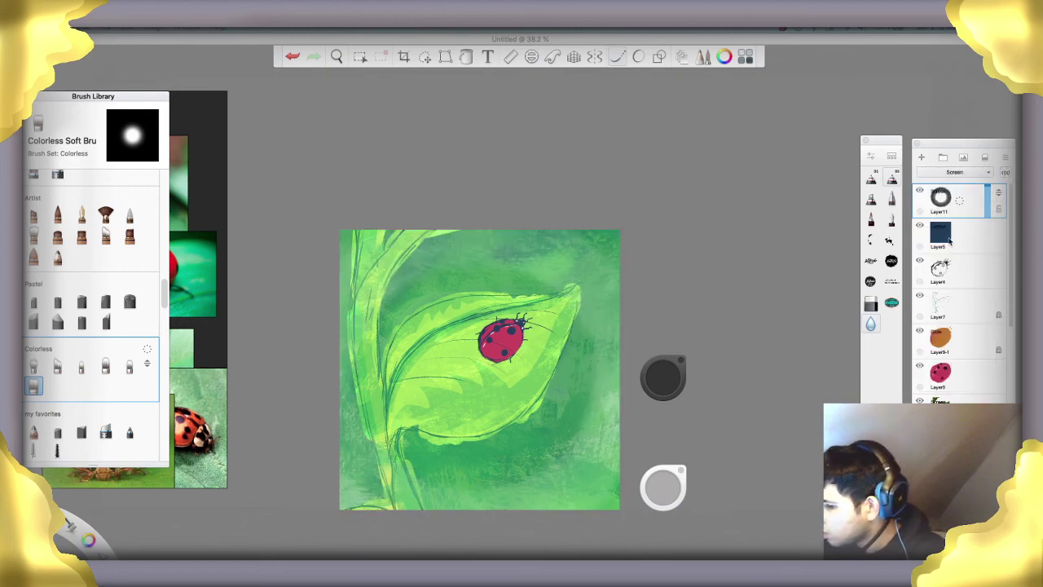
{"action": "left_click", "coordinate": [959, 173]}
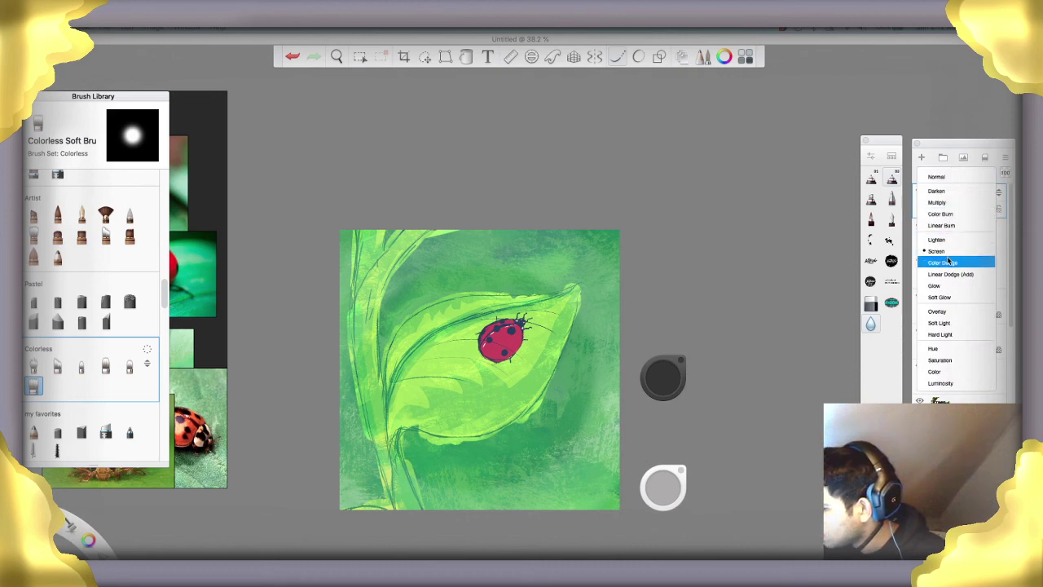
{"action": "left_click", "coordinate": [940, 239]}
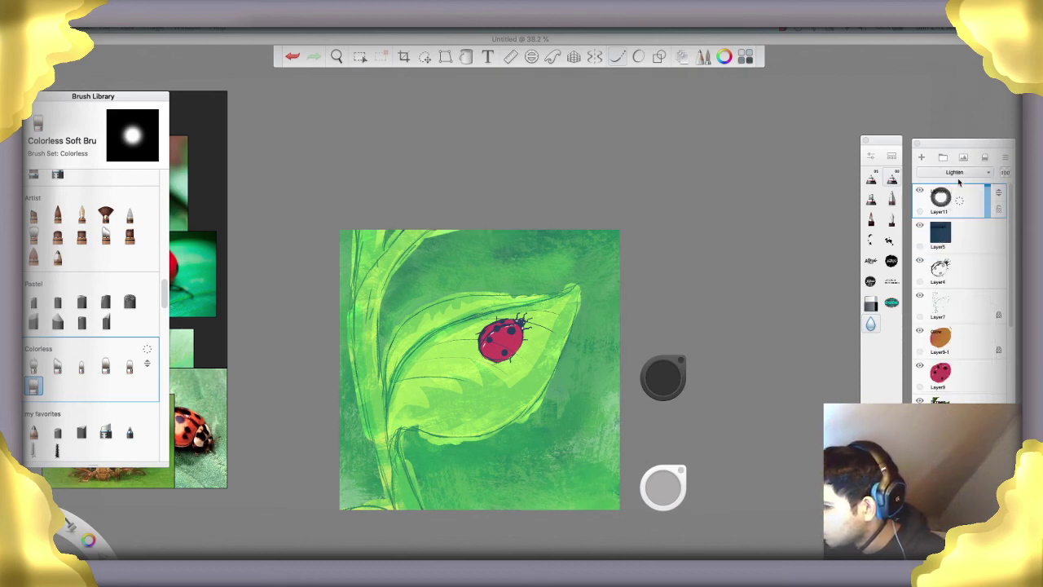
{"action": "left_click", "coordinate": [961, 182]}
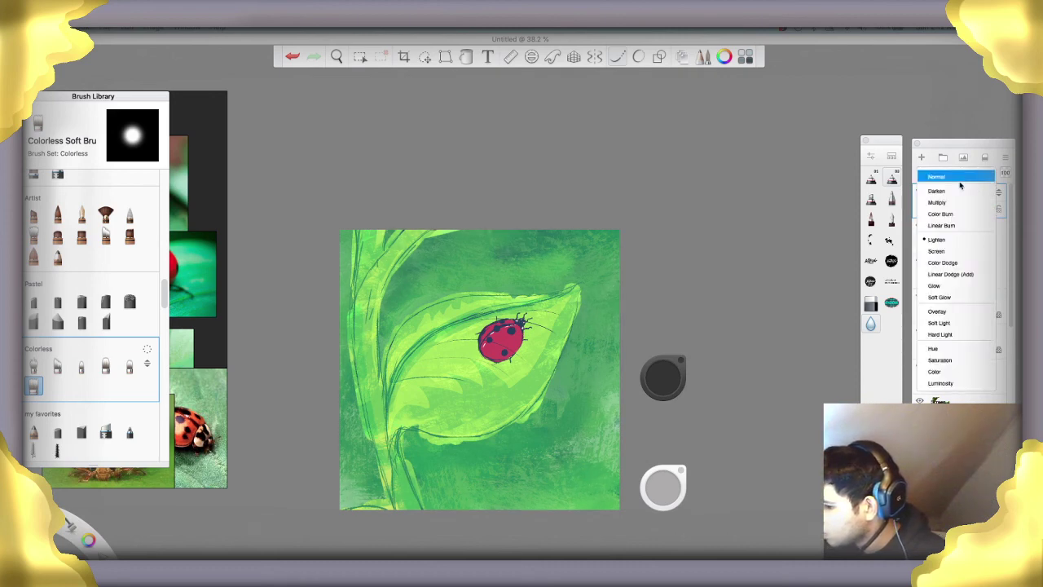
{"action": "left_click", "coordinate": [950, 264]}
Set the vignette layer's blend mode to Overlay
{"action": "left_click", "coordinate": [956, 174]}
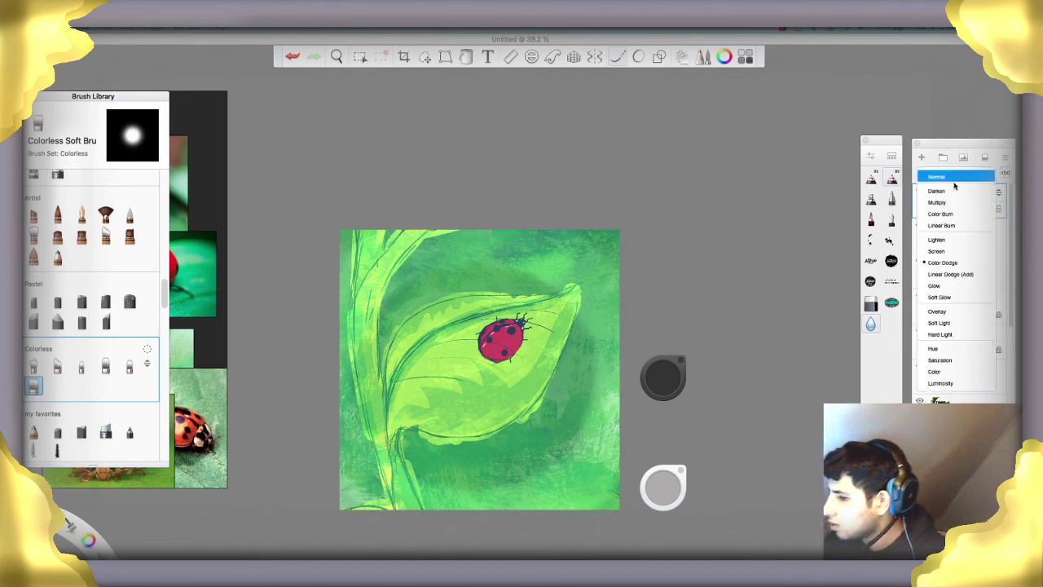
{"action": "left_click", "coordinate": [943, 312]}
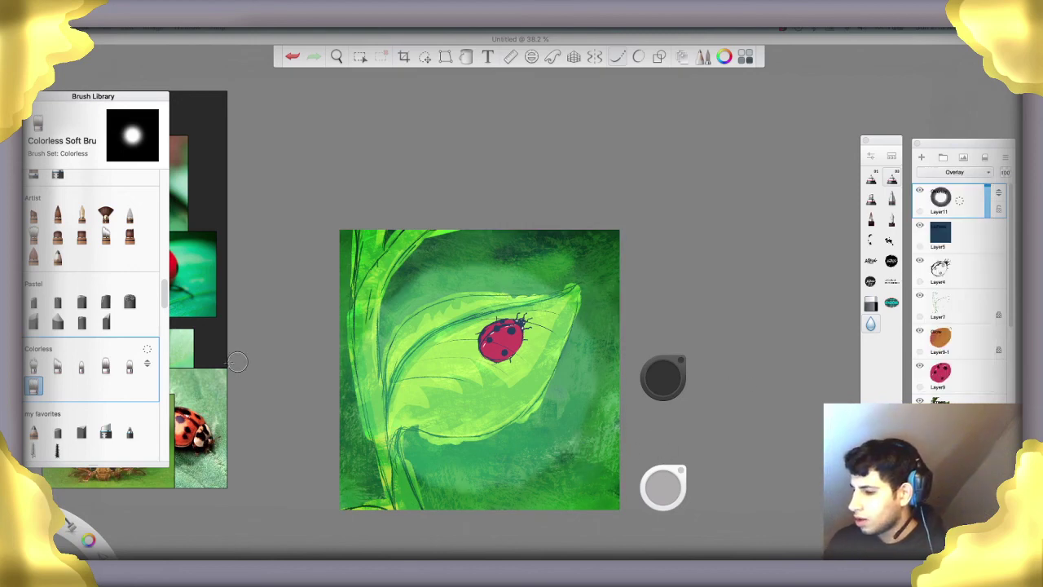
Choose the Rock Detail 6 brush with transparent colour, and shrink the circular Ellipse guide to the vignette's inner edge
{"action": "left_click", "coordinate": [129, 300]}
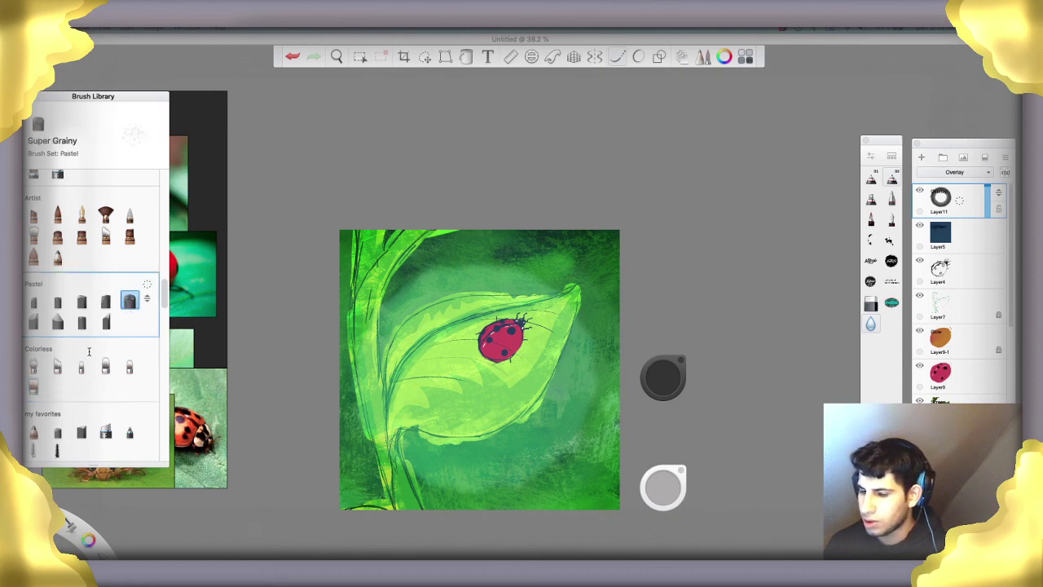
{"action": "scroll", "coordinate": [96, 440], "scroll_direction": "down", "scroll_amount": 3}
{"action": "scroll", "coordinate": [97, 441], "scroll_direction": "down", "scroll_amount": 3}
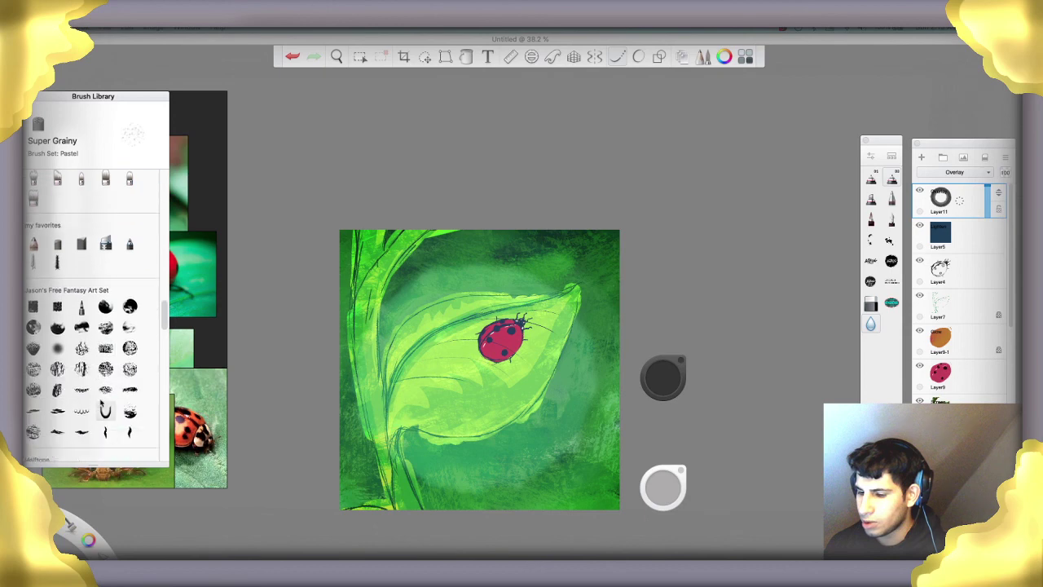
{"action": "left_click", "coordinate": [105, 369]}
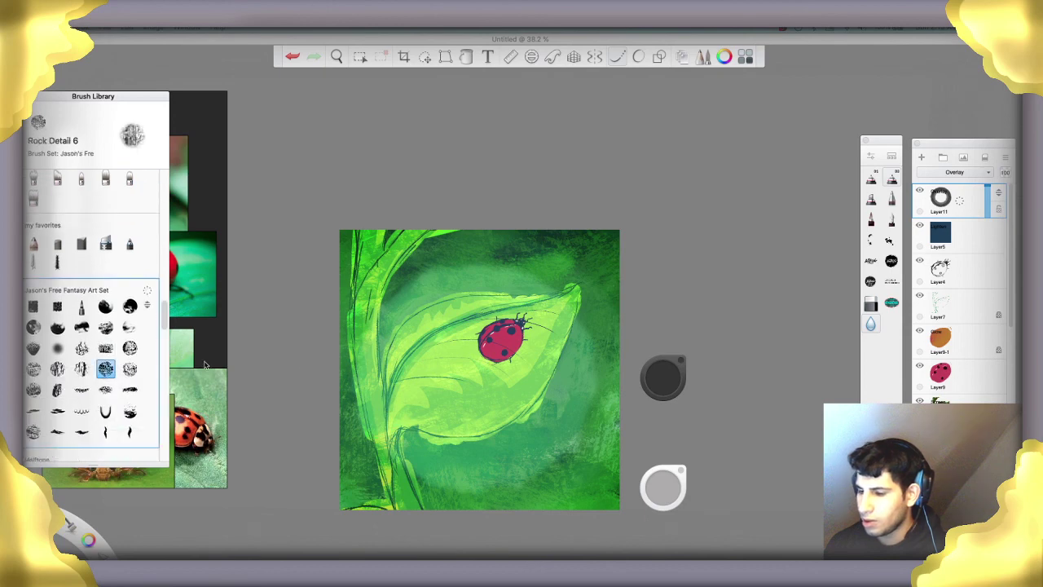
{"action": "left_click", "coordinate": [669, 385]}
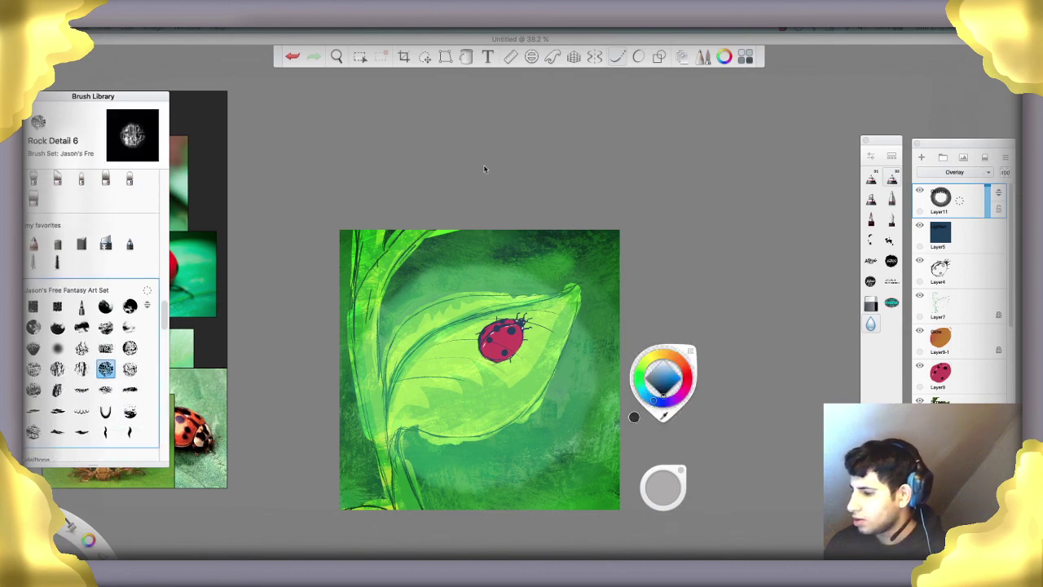
{"action": "left_click", "coordinate": [531, 57]}
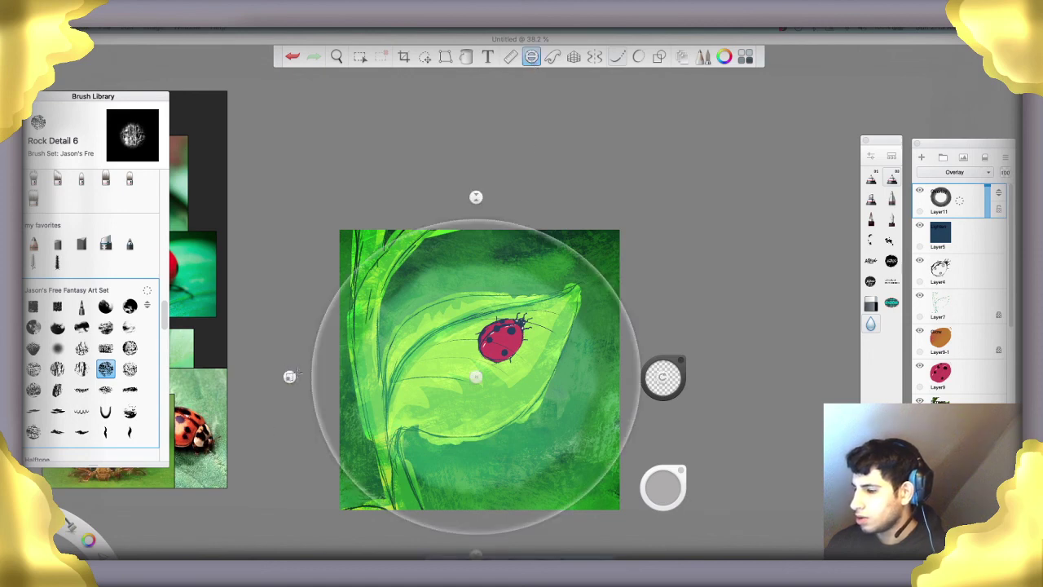
{"action": "left_click_drag", "start_coordinate": [289, 375], "coordinate": [333, 375]}
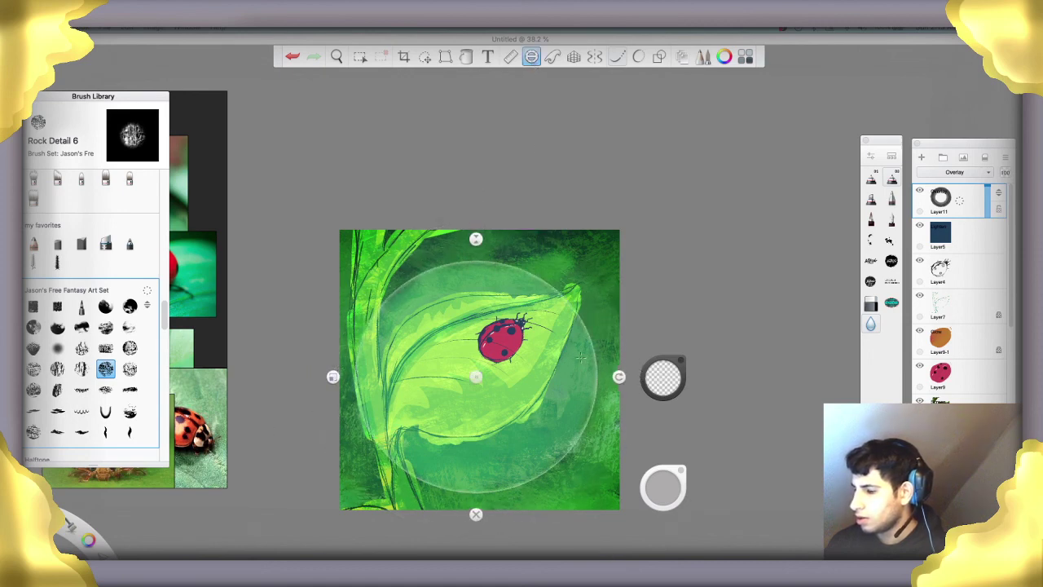
Erase the vignette's inner area with textured Rock Detail 6 strokes around the circular guide, and turn off the guide
{"action": "mouse_move", "coordinate": [582, 362]}
{"action": "left_mouse_down"}
{"action": "mouse_move", "coordinate": [481, 257]}
{"action": "mouse_move", "coordinate": [506, 488]}
{"action": "mouse_move", "coordinate": [417, 431]}
{"action": "mouse_move", "coordinate": [522, 269]}
{"action": "mouse_move", "coordinate": [571, 310]}
{"action": "mouse_move", "coordinate": [503, 418]}
{"action": "mouse_move", "coordinate": [497, 399]}
{"action": "mouse_move", "coordinate": [440, 423]}
{"action": "mouse_move", "coordinate": [463, 229]}
{"action": "left_mouse_up"}
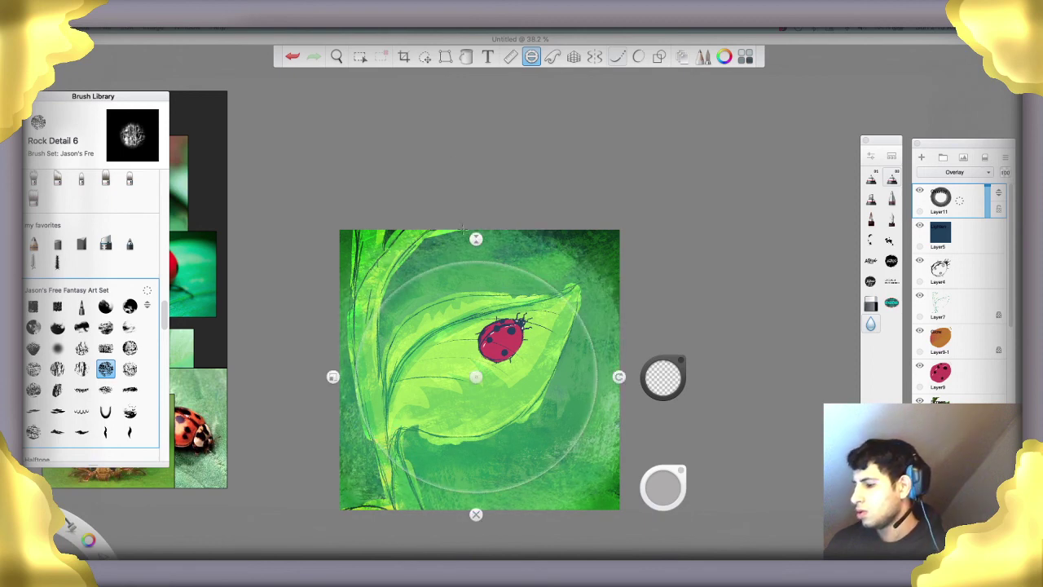
{"action": "left_click", "coordinate": [530, 63]}
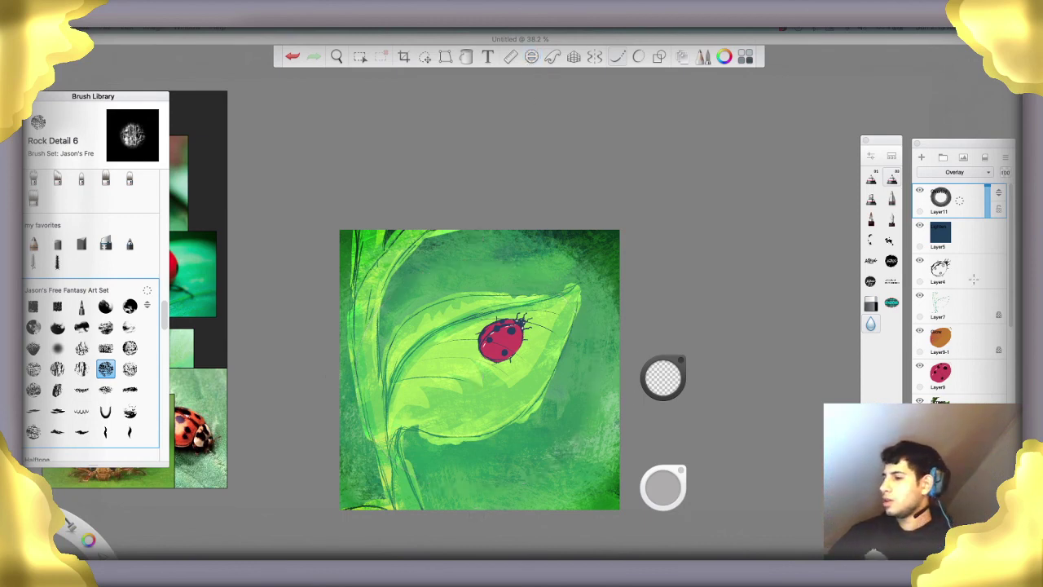
Toggle the visibility of the blue tint layer to compare the painting with and without it
{"action": "left_click", "coordinate": [921, 228]}
{"action": "left_click", "coordinate": [921, 229]}
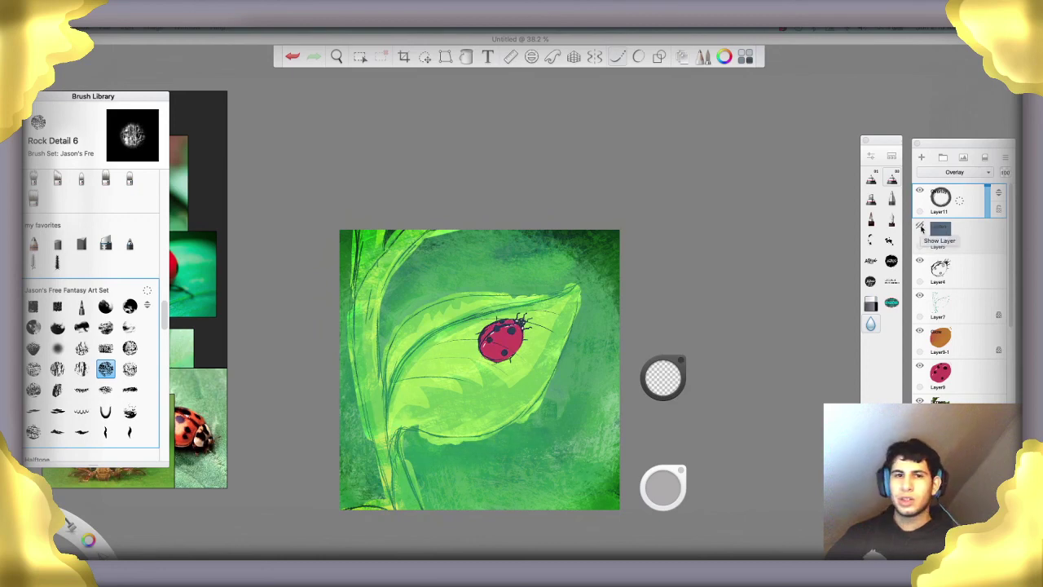
{"action": "left_click", "coordinate": [921, 229]}
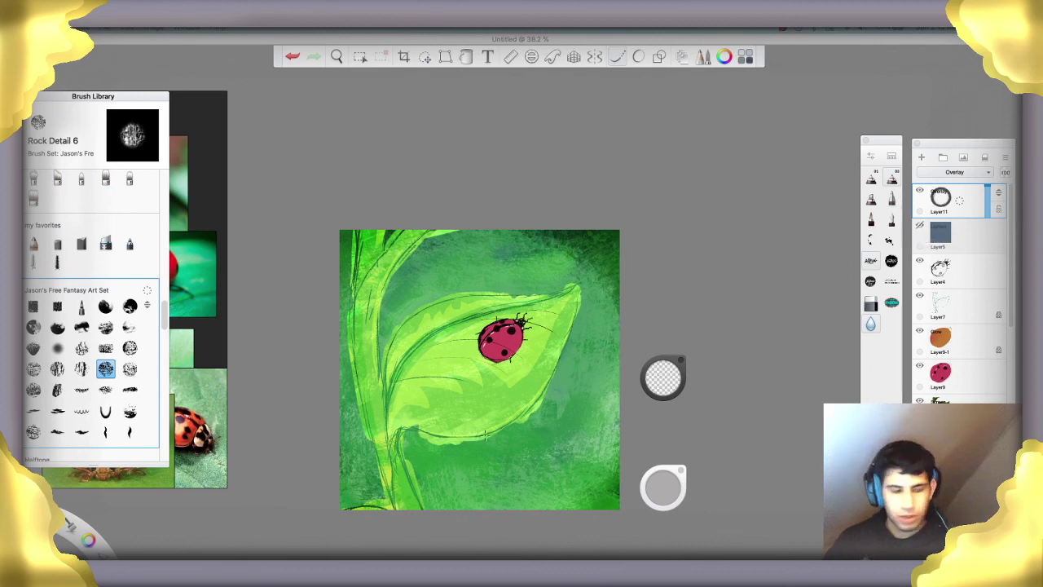
Undo the tint layer's visibility changes and the last textured erasing of the vignette
{"action": "key", "text": "ctrl+z"}
{"action": "key", "text": "super+z"}
{"action": "key", "text": "super+z"}
{"action": "key", "text": "super+z"}
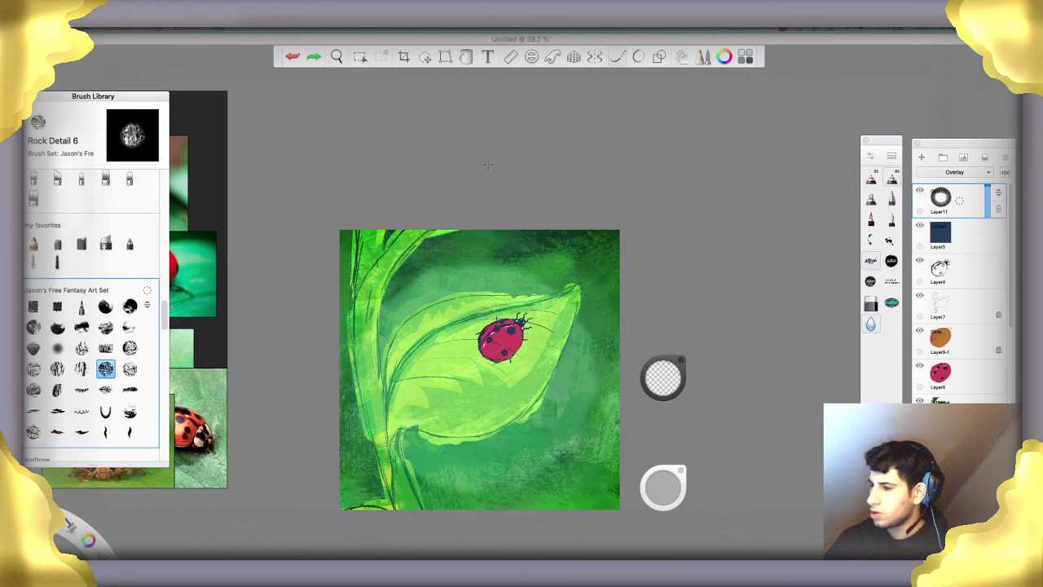
Shrink the Ellipse guide slightly, break up the vignette's inner edge with transparent Rock Detail 6 strokes, and turn off the guide
{"action": "left_click", "coordinate": [531, 56]}
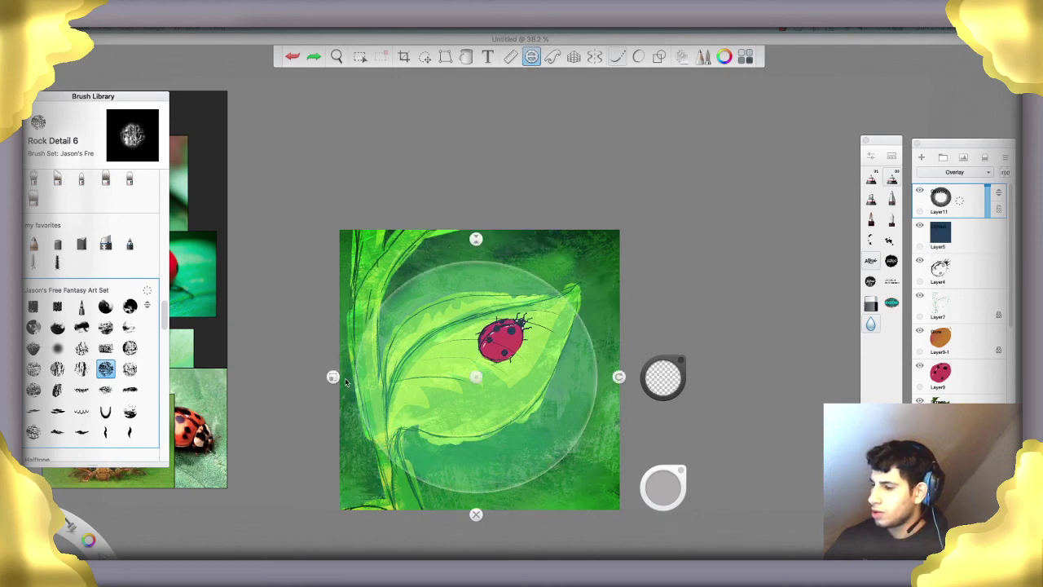
{"action": "left_click_drag", "start_coordinate": [334, 376], "coordinate": [337, 376]}
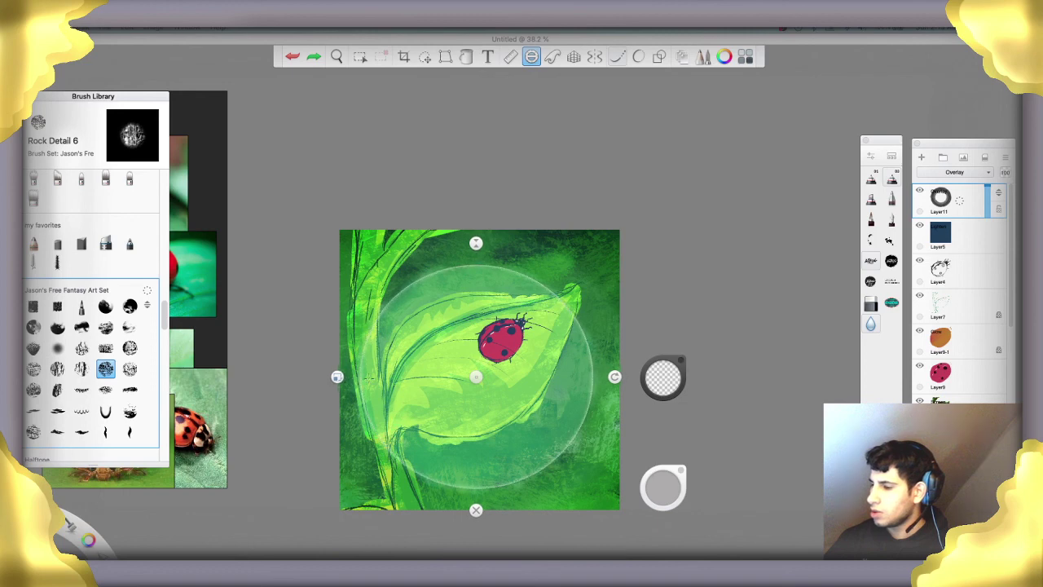
{"action": "mouse_move", "coordinate": [453, 408]}
{"action": "left_mouse_down"}
{"action": "mouse_move", "coordinate": [521, 391]}
{"action": "mouse_move", "coordinate": [424, 375]}
{"action": "mouse_move", "coordinate": [452, 408]}
{"action": "mouse_move", "coordinate": [503, 399]}
{"action": "left_mouse_up"}
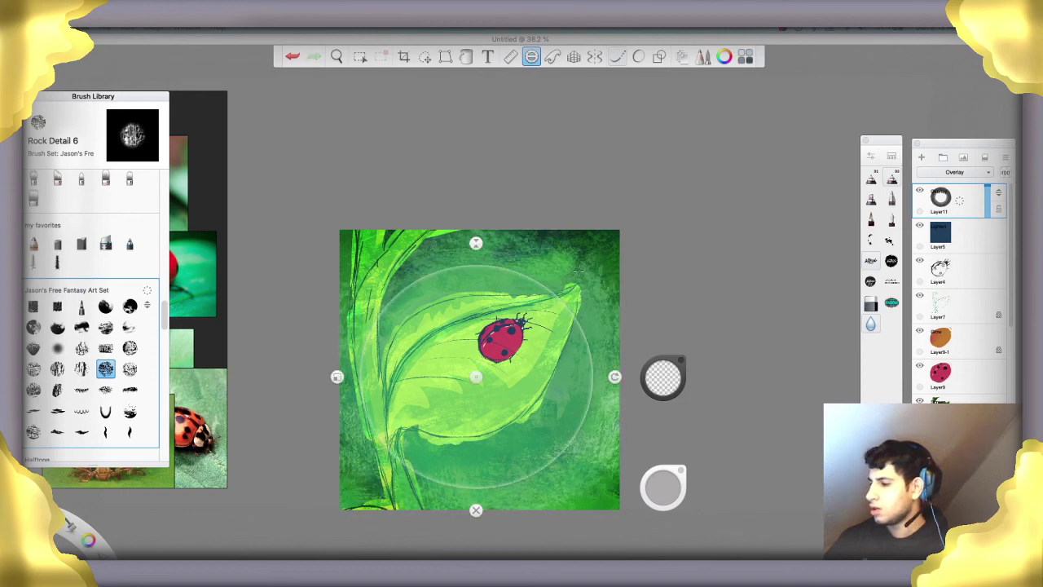
{"action": "left_click", "coordinate": [532, 60]}
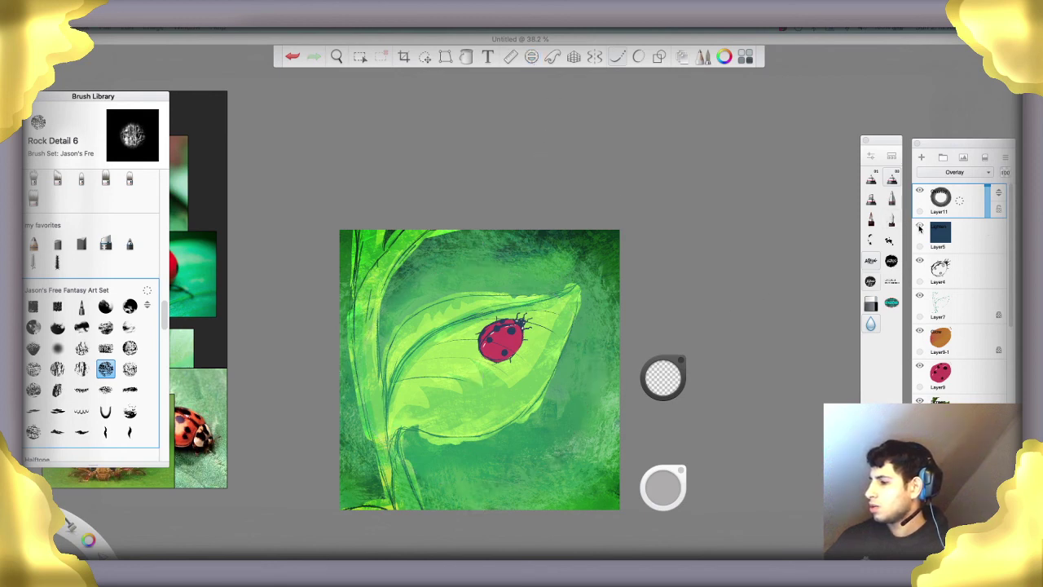
Flood fill the blue tint layer, Layer5, with bright magenta
{"action": "left_click", "coordinate": [962, 234]}
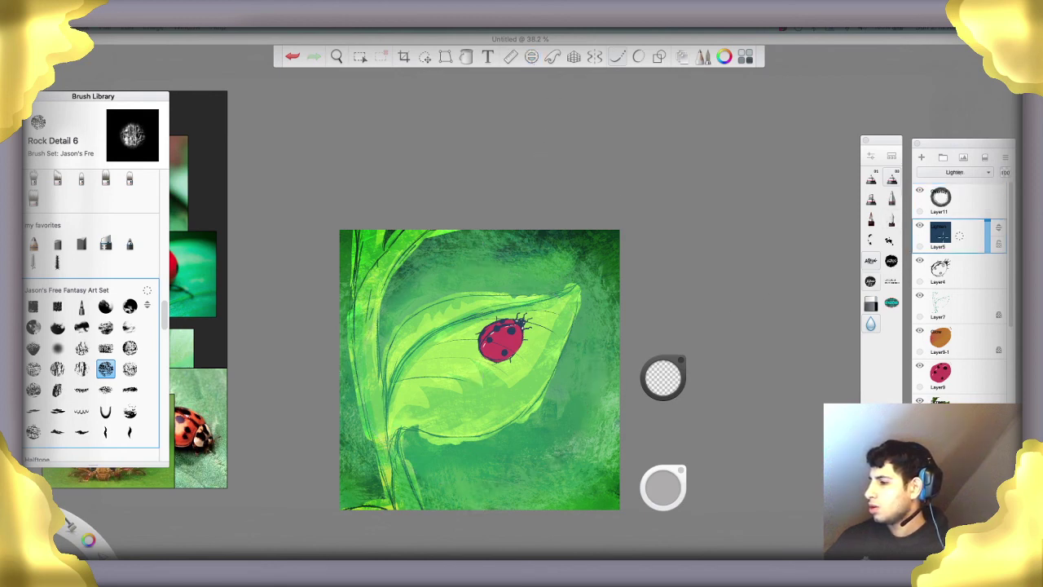
{"action": "left_click", "coordinate": [660, 375]}
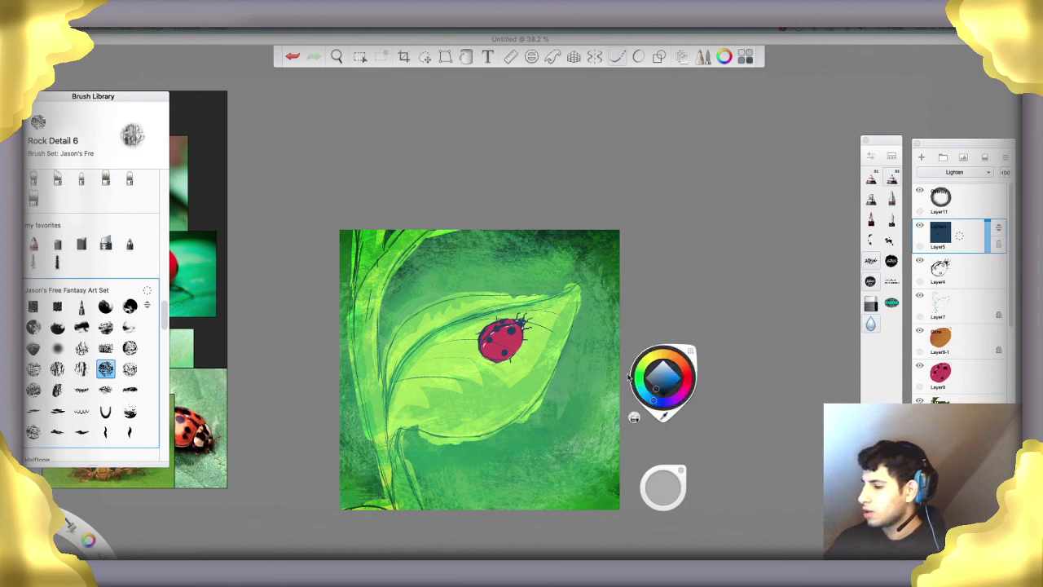
{"action": "left_click", "coordinate": [467, 56]}
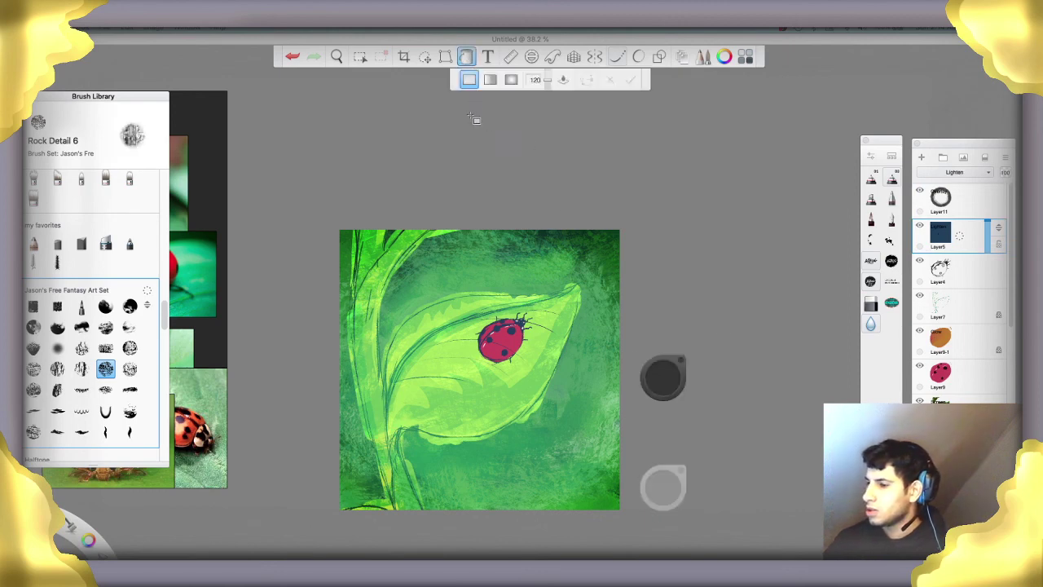
{"action": "left_click", "coordinate": [667, 389]}
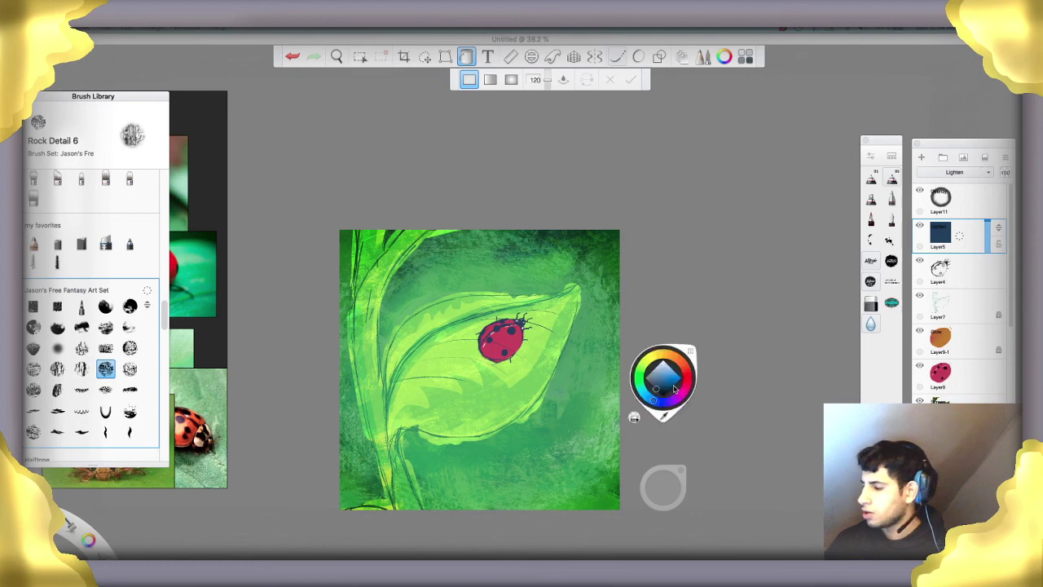
{"action": "left_click", "coordinate": [682, 399]}
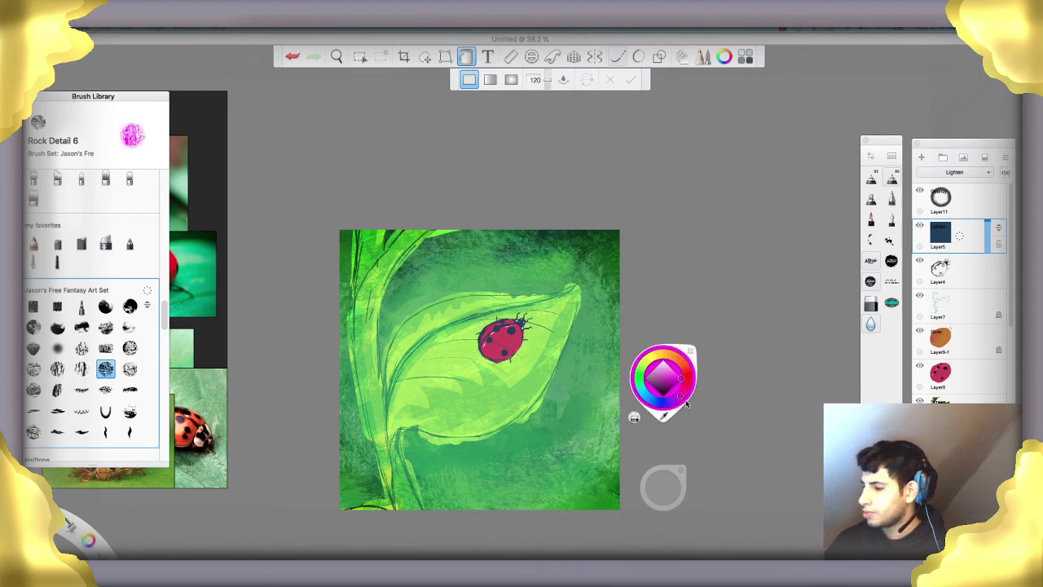
{"action": "left_click", "coordinate": [547, 415]}
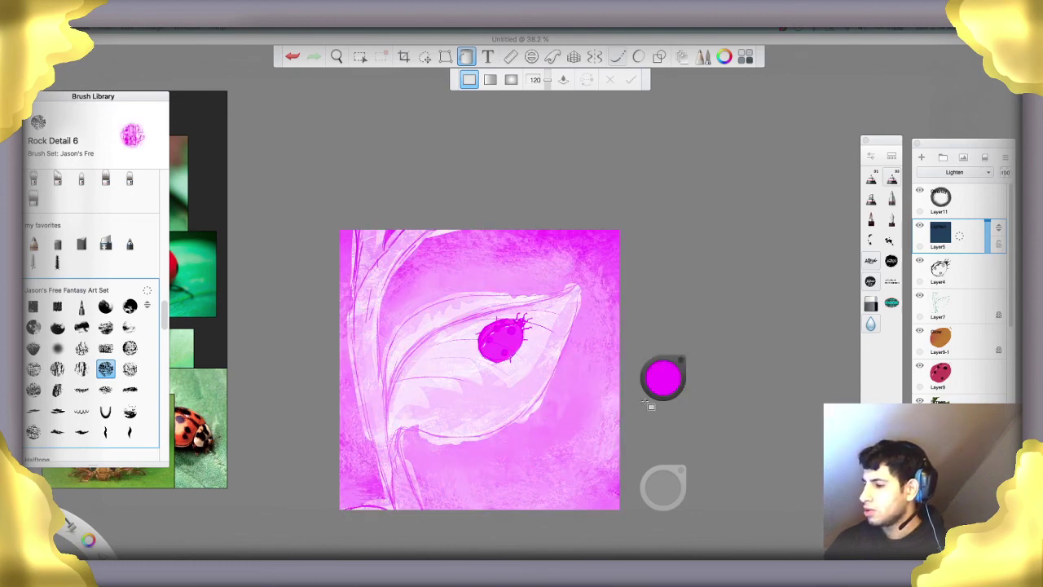
Refill the tint layer with a dark purple
{"action": "left_click", "coordinate": [667, 383]}
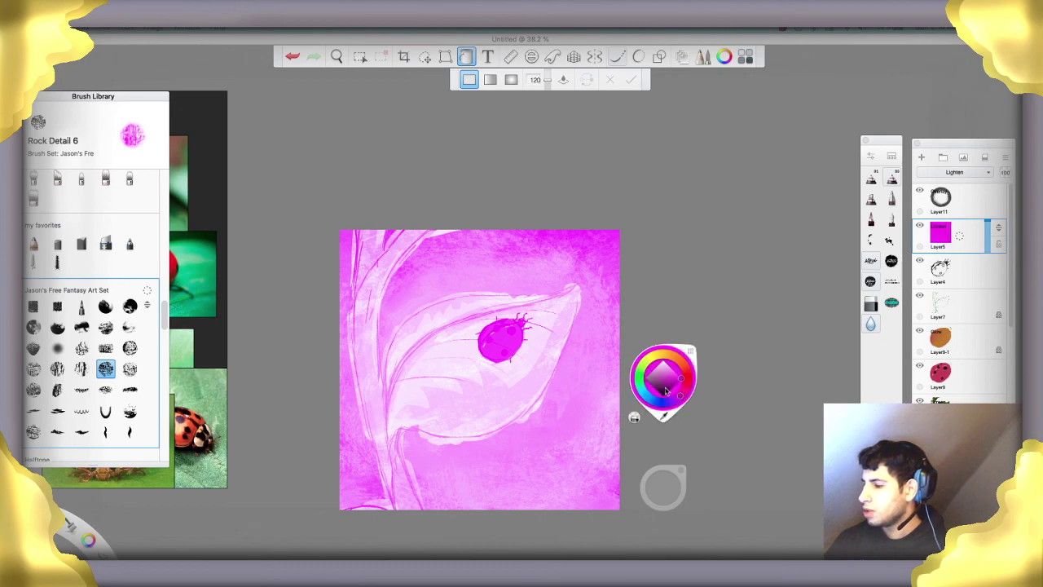
{"action": "left_click", "coordinate": [531, 397]}
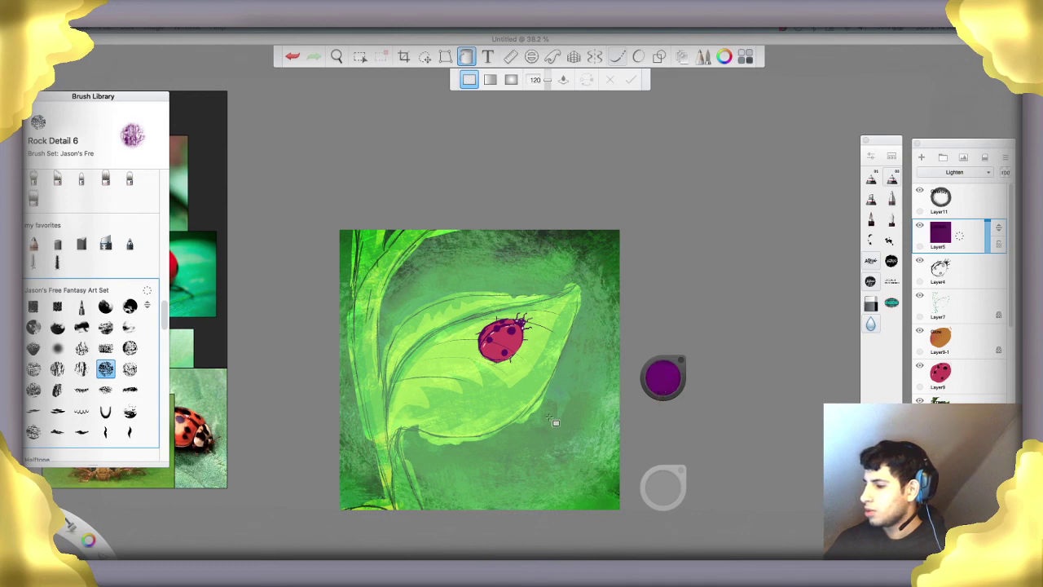
Refill the tint layer, Layer5, with a dark red
{"action": "left_click", "coordinate": [670, 381]}
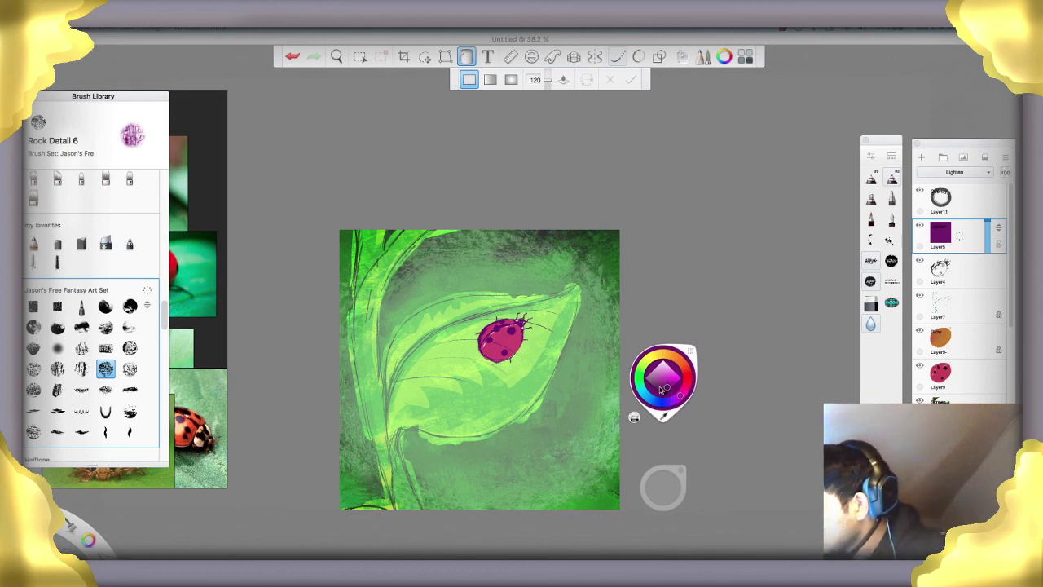
{"action": "left_click", "coordinate": [688, 381]}
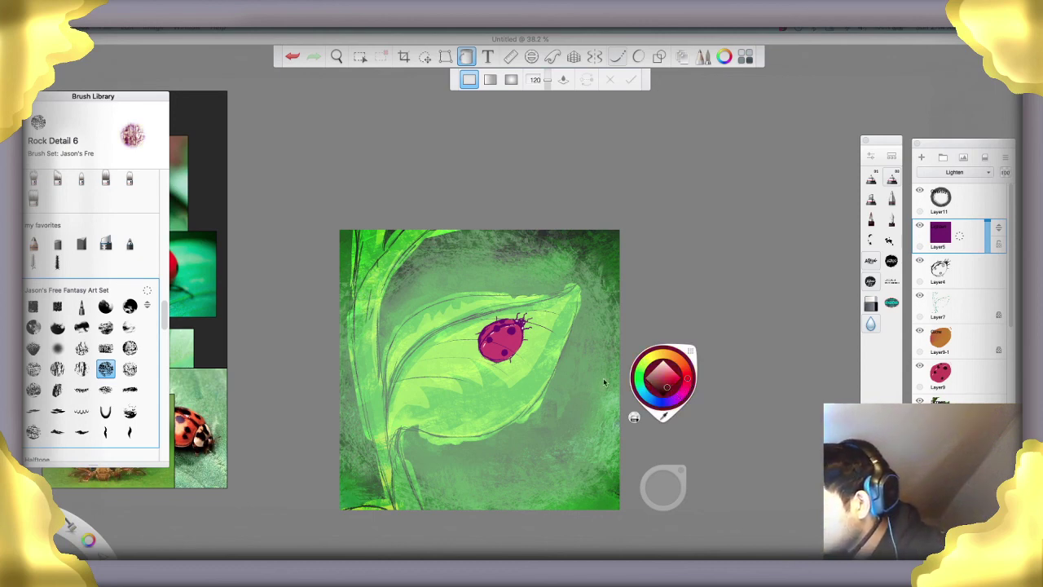
{"action": "left_click", "coordinate": [468, 373]}
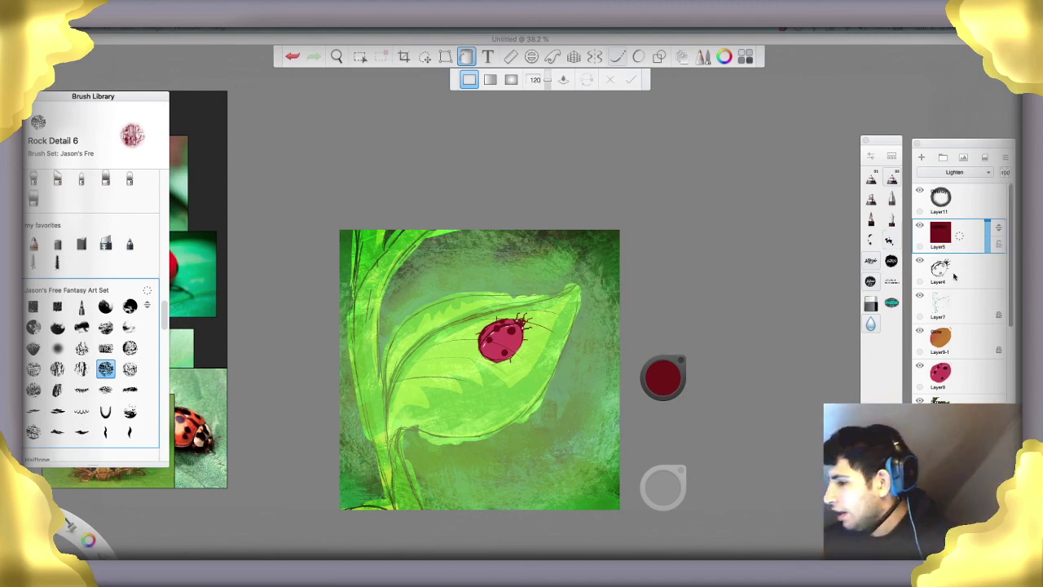
Reorder the grey texture layer, Layer2, so it sits directly above the green background, Layer10
{"action": "scroll", "coordinate": [955, 301], "scroll_direction": "down", "scroll_amount": 5}
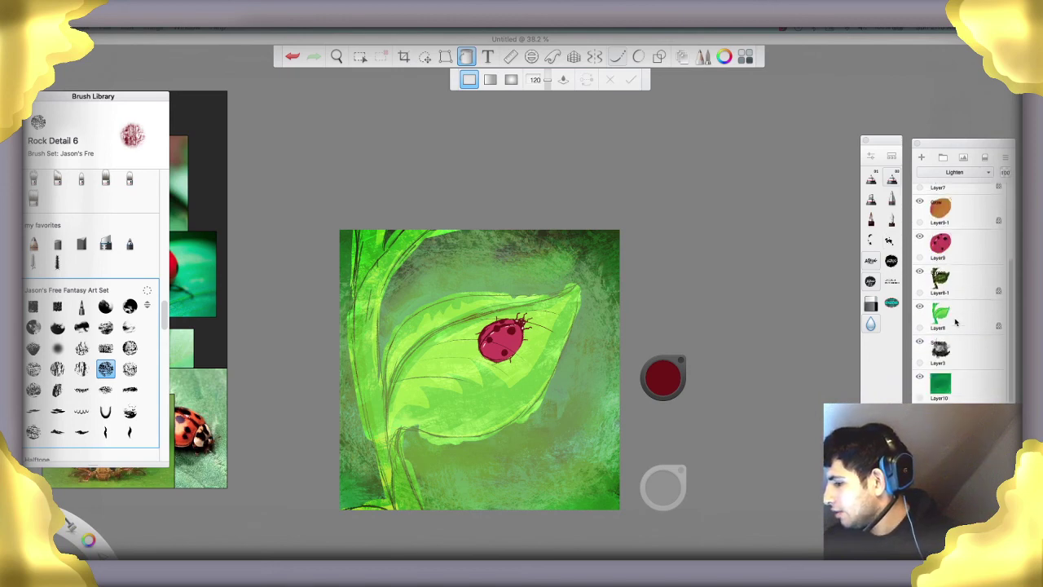
{"action": "scroll", "coordinate": [955, 322], "scroll_direction": "down", "scroll_amount": 2}
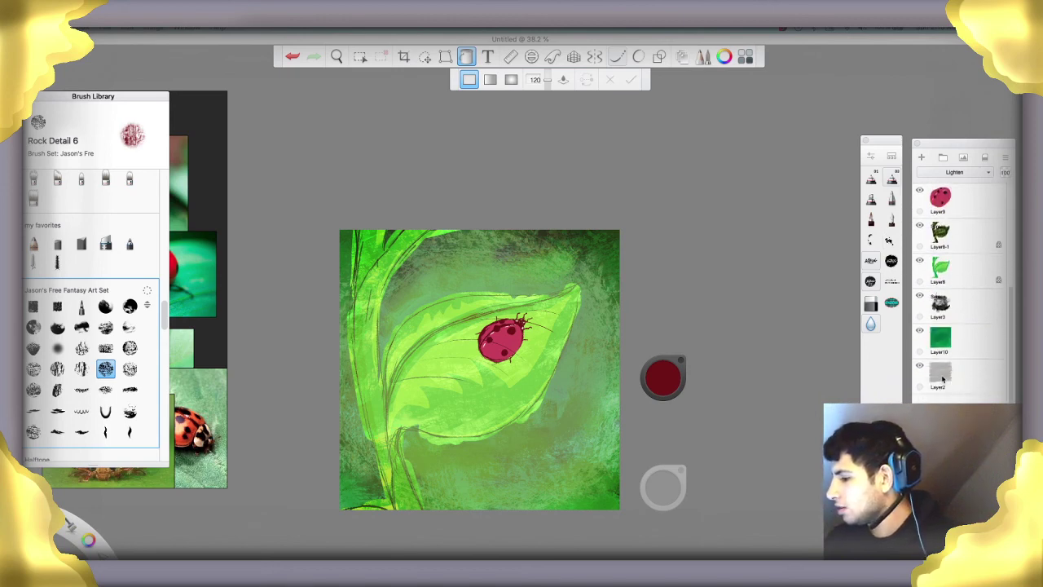
{"action": "left_click_drag", "start_coordinate": [943, 379], "coordinate": [942, 336]}
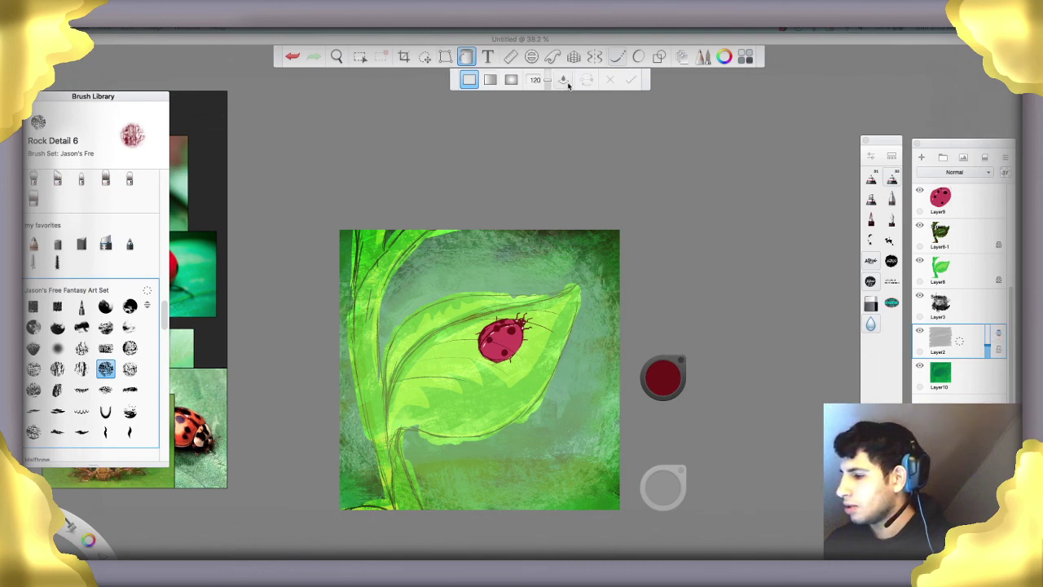
Move Layer2's grey texture down so it covers the lower part of the canvas
{"action": "left_click", "coordinate": [425, 57]}
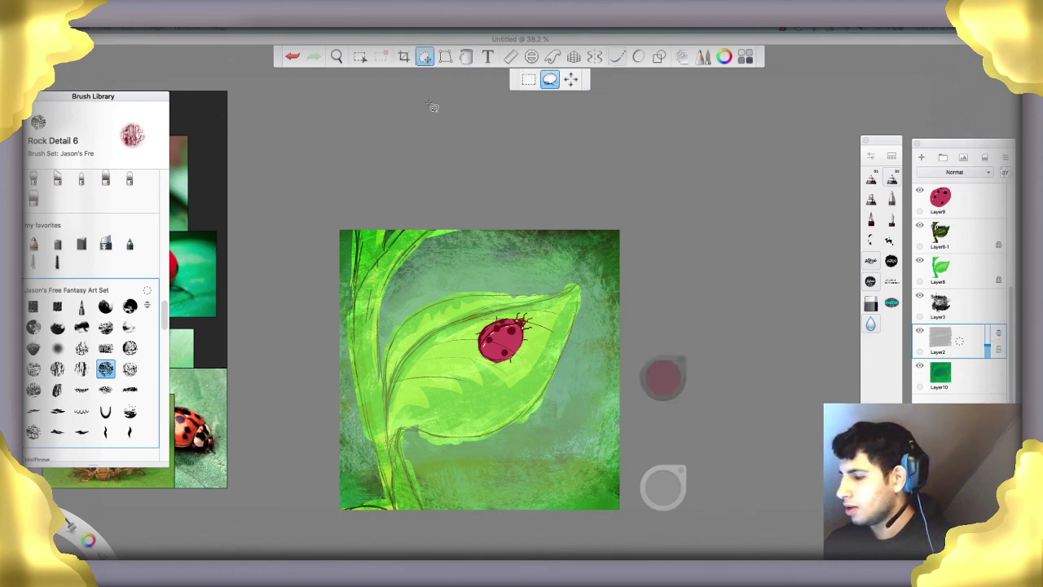
{"action": "left_click", "coordinate": [571, 79]}
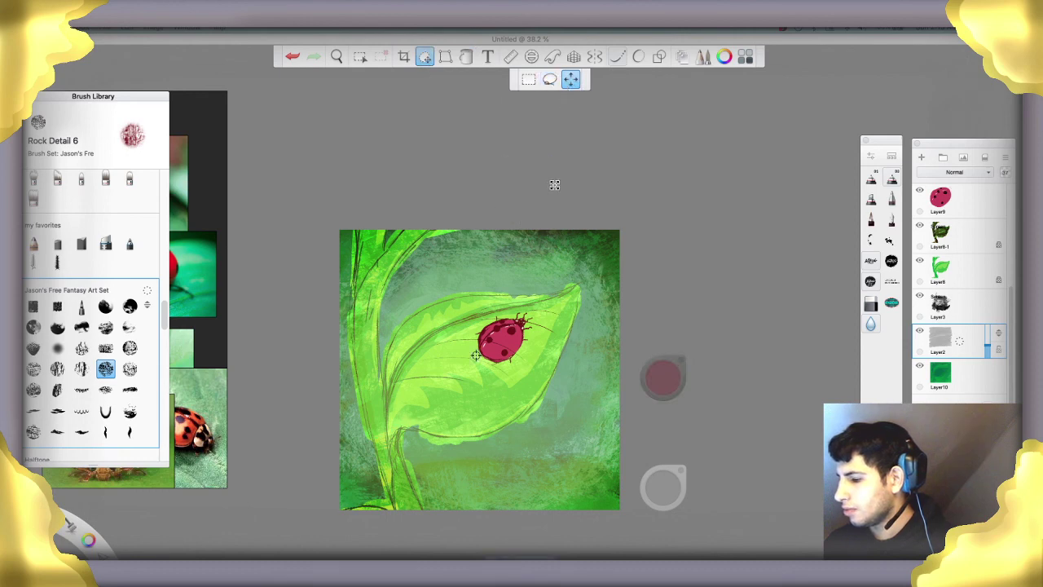
{"action": "left_click_drag", "start_coordinate": [554, 182], "coordinate": [572, 327]}
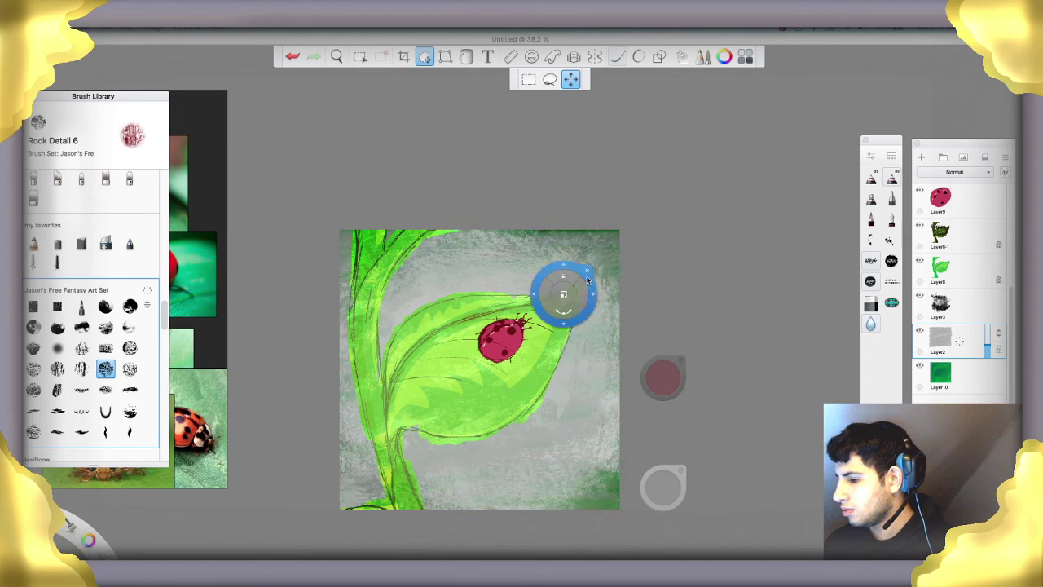
{"action": "left_click", "coordinate": [588, 271]}
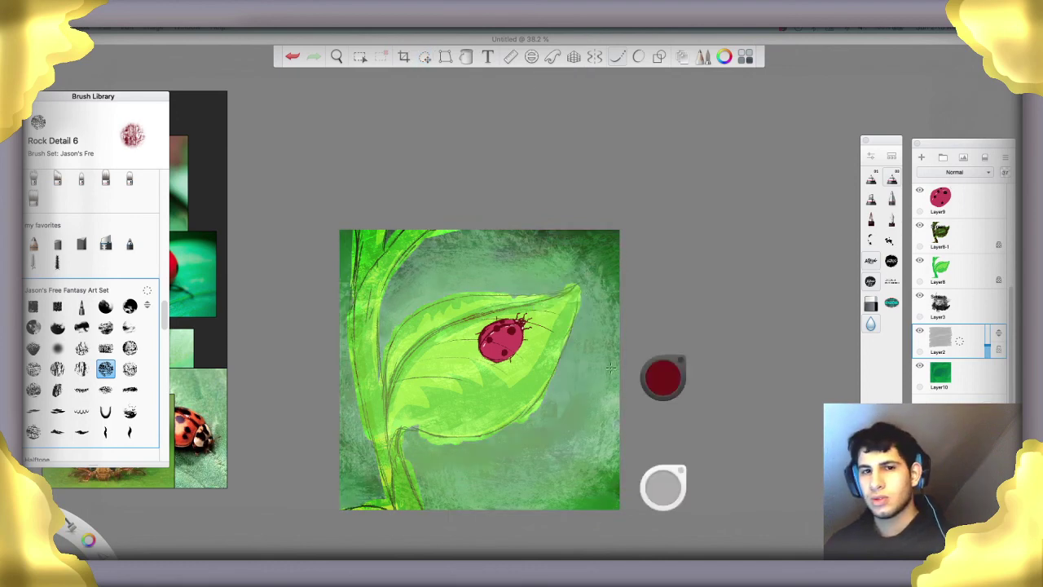
Compare the painting with and without the grey Layer2, and delete that layer
{"action": "left_click", "coordinate": [920, 332]}
{"action": "left_click", "coordinate": [920, 332]}
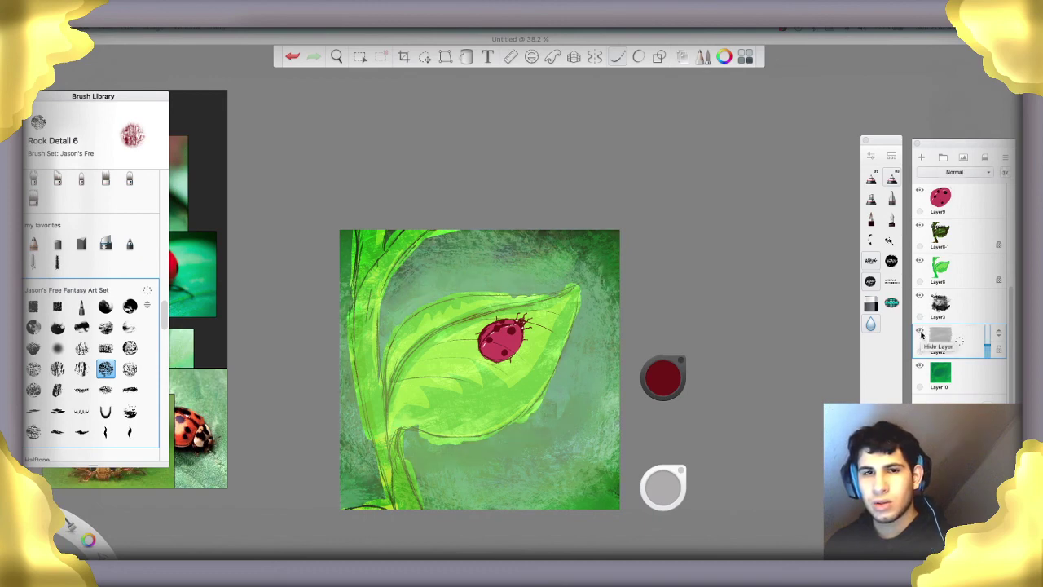
{"action": "left_click", "coordinate": [921, 332]}
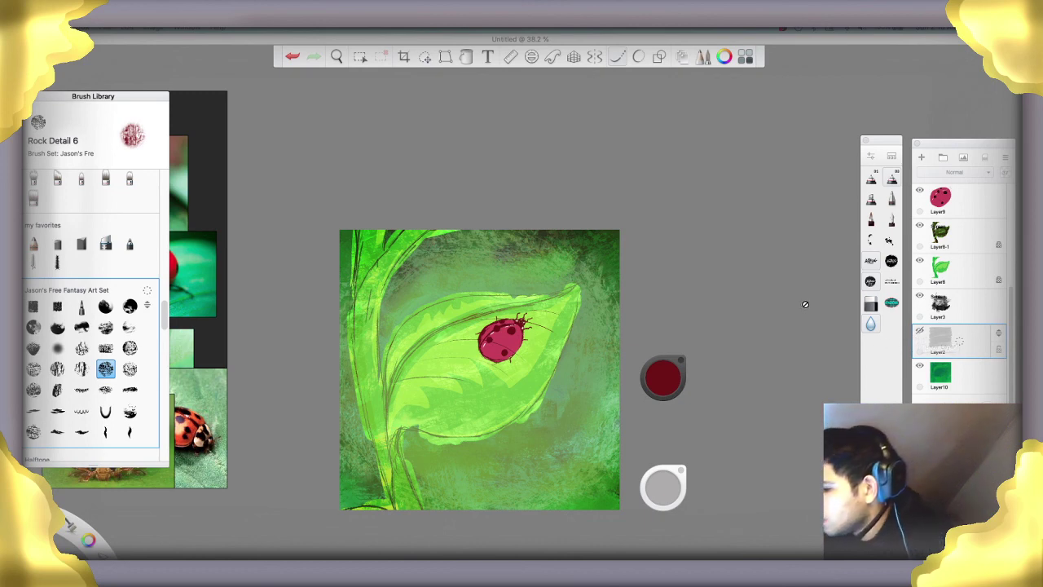
{"action": "left_click", "coordinate": [968, 338]}
{"action": "left_click", "coordinate": [986, 318]}
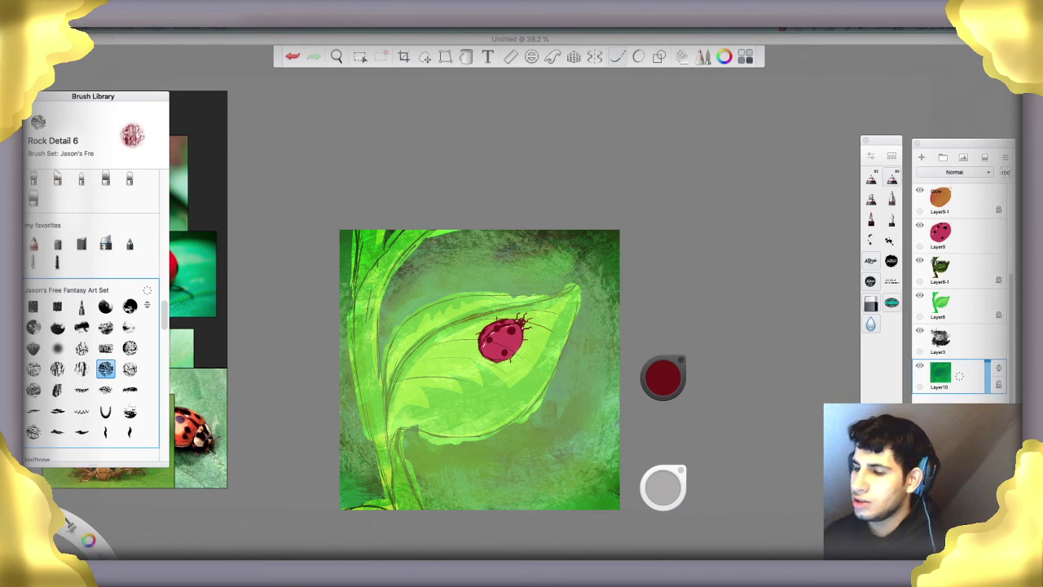
Start saving the painting with Save As
{"action": "left_click", "coordinate": [114, 29]}
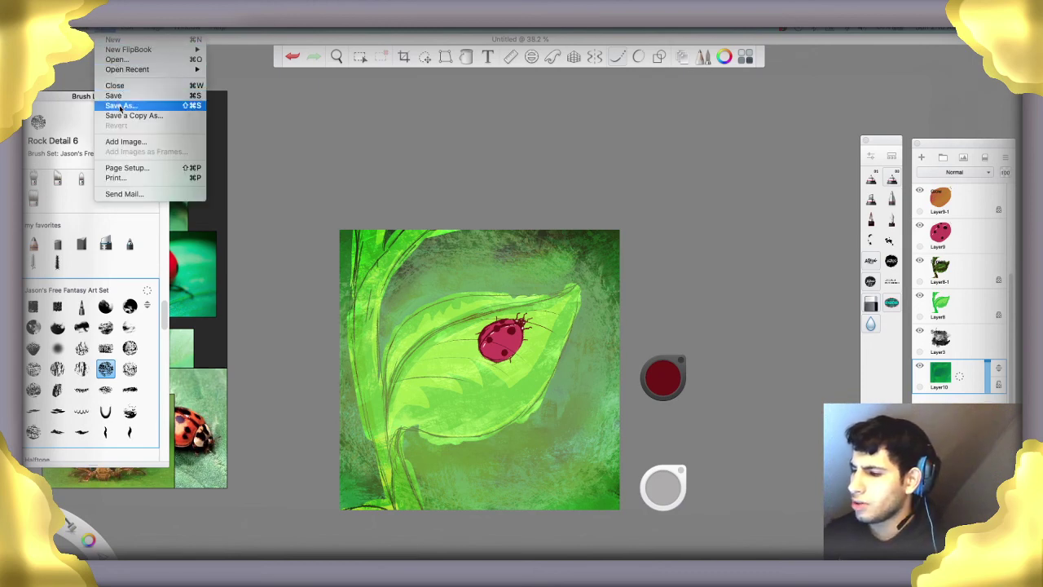